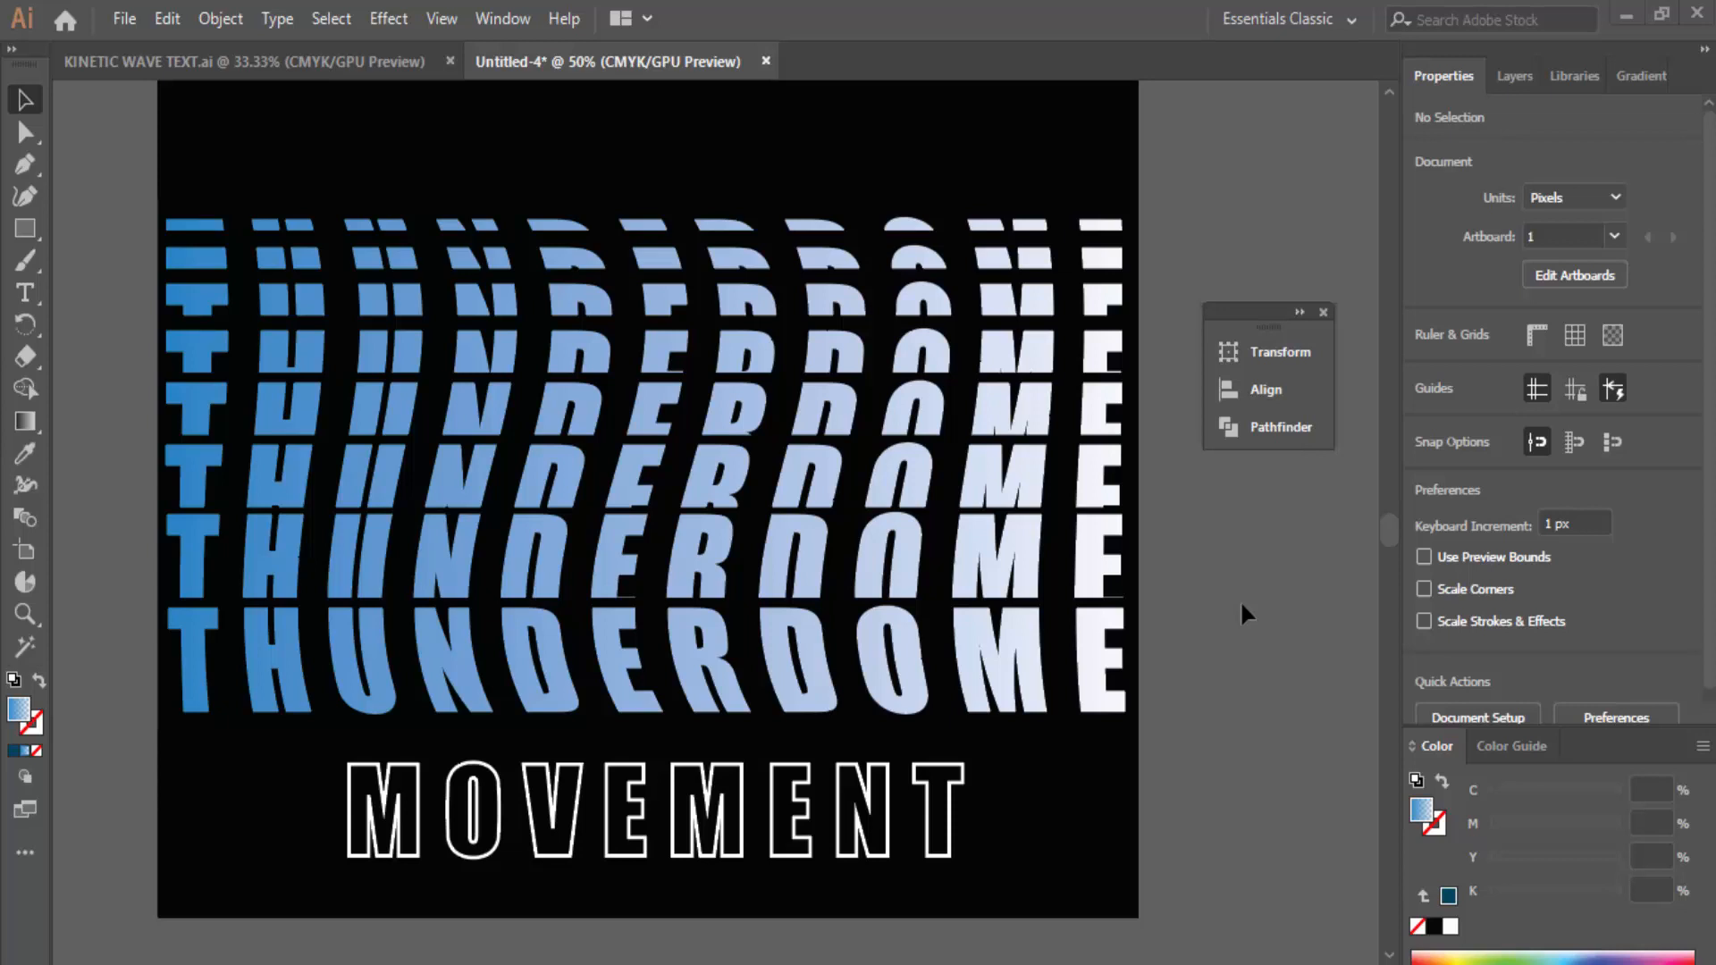
# Step: Create a new 1000 × 1000 px document from the custom preset
pyautogui.click(313, 65)
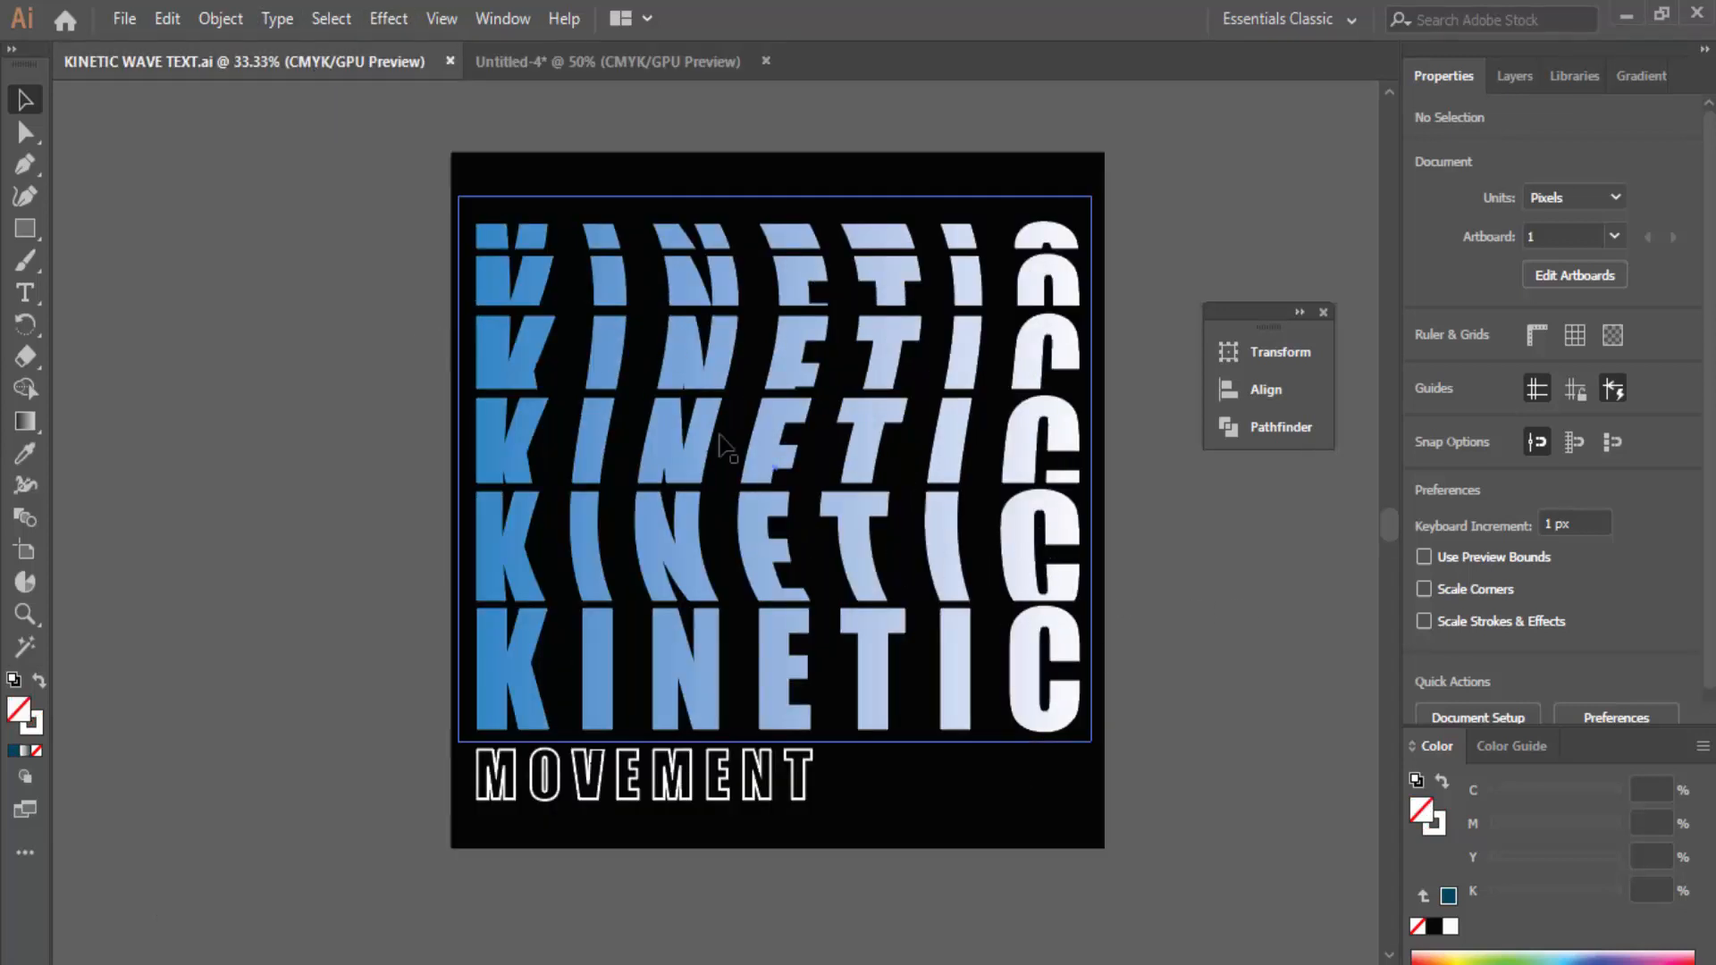
pyautogui.click(608, 61)
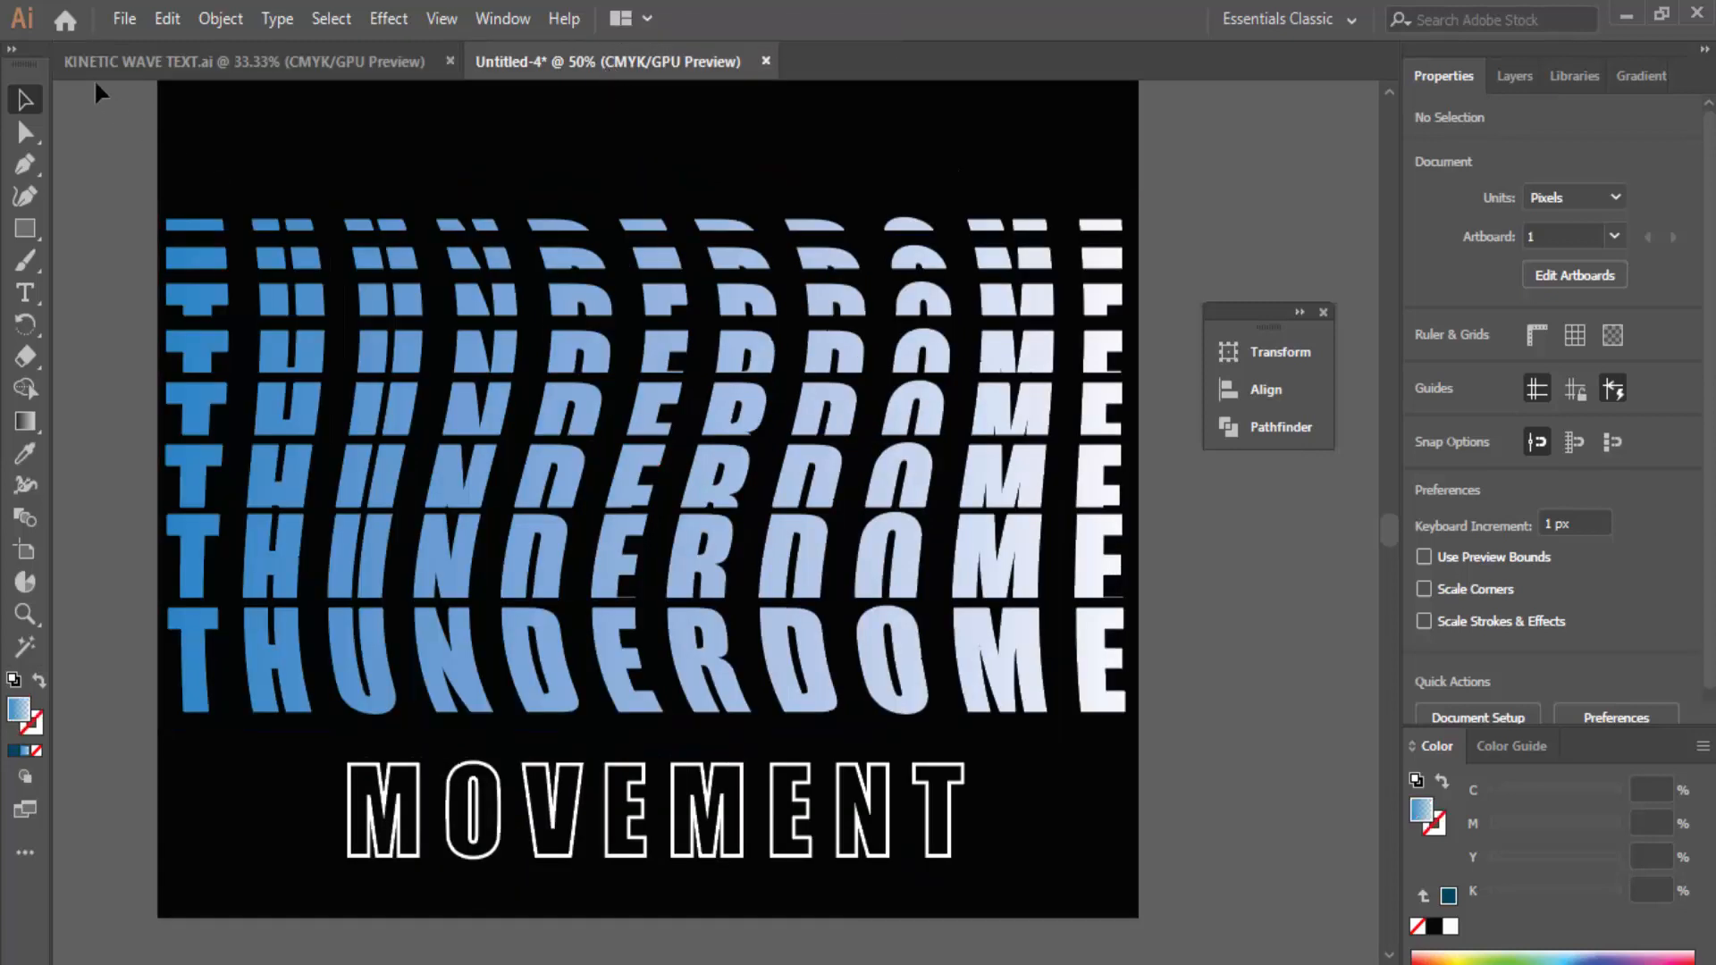
pyautogui.click(116, 18)
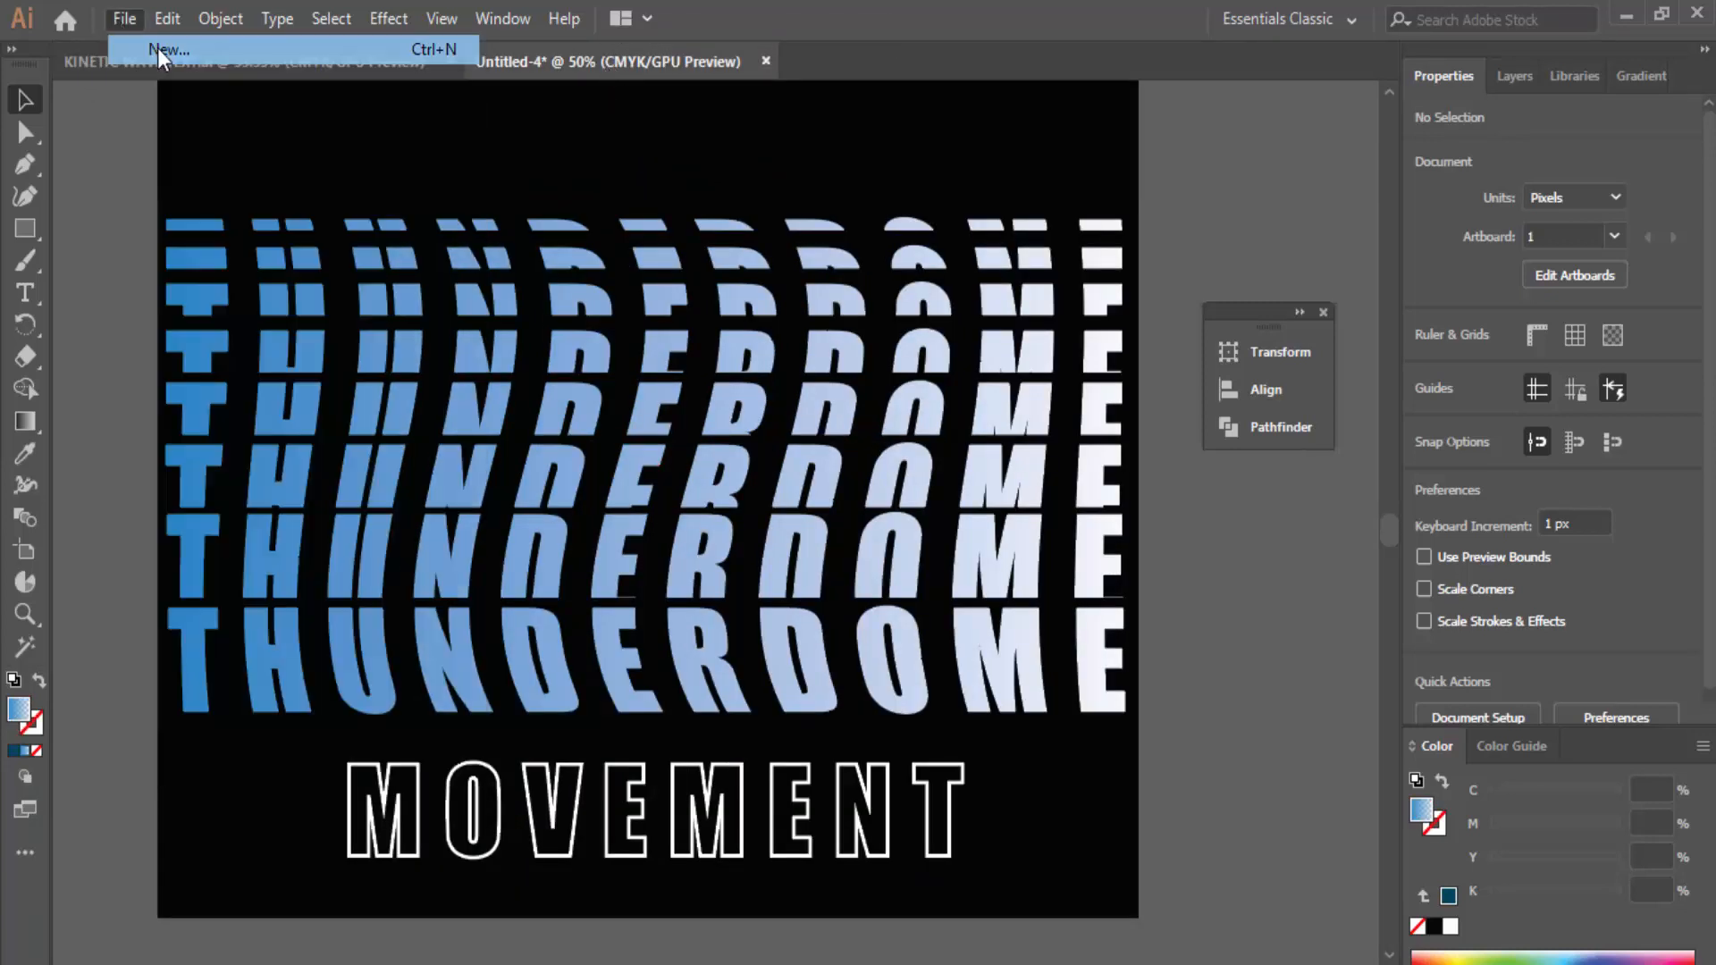
pyautogui.click(157, 47)
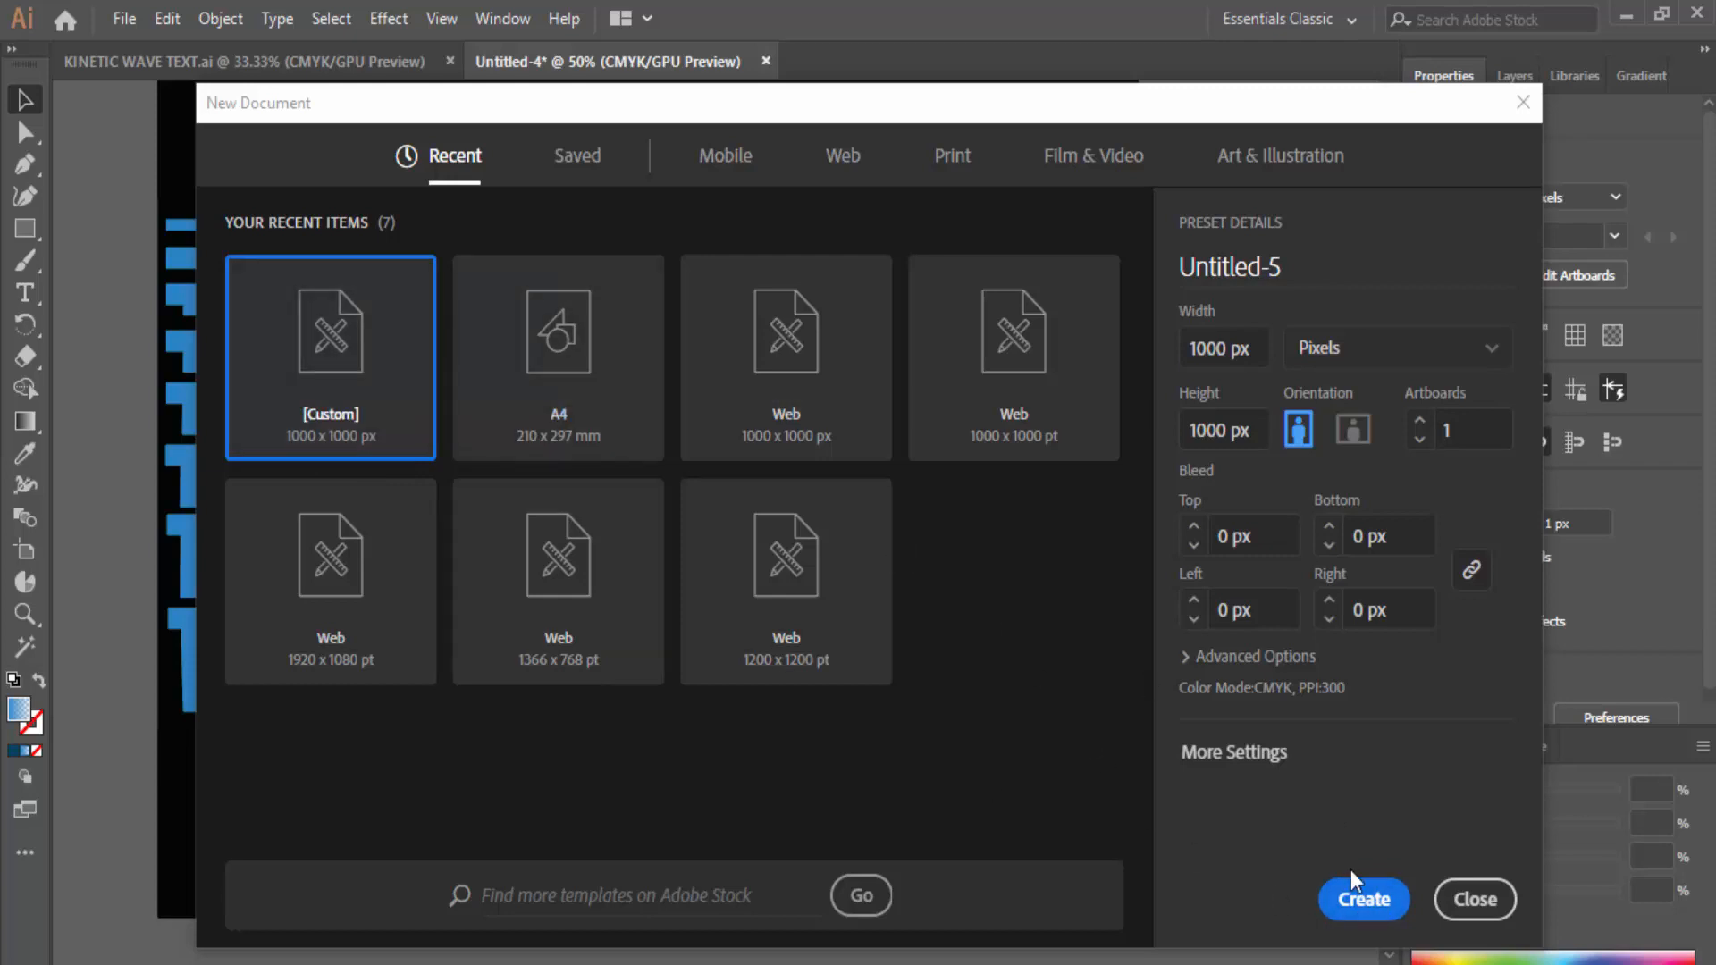
pyautogui.click(1363, 904)
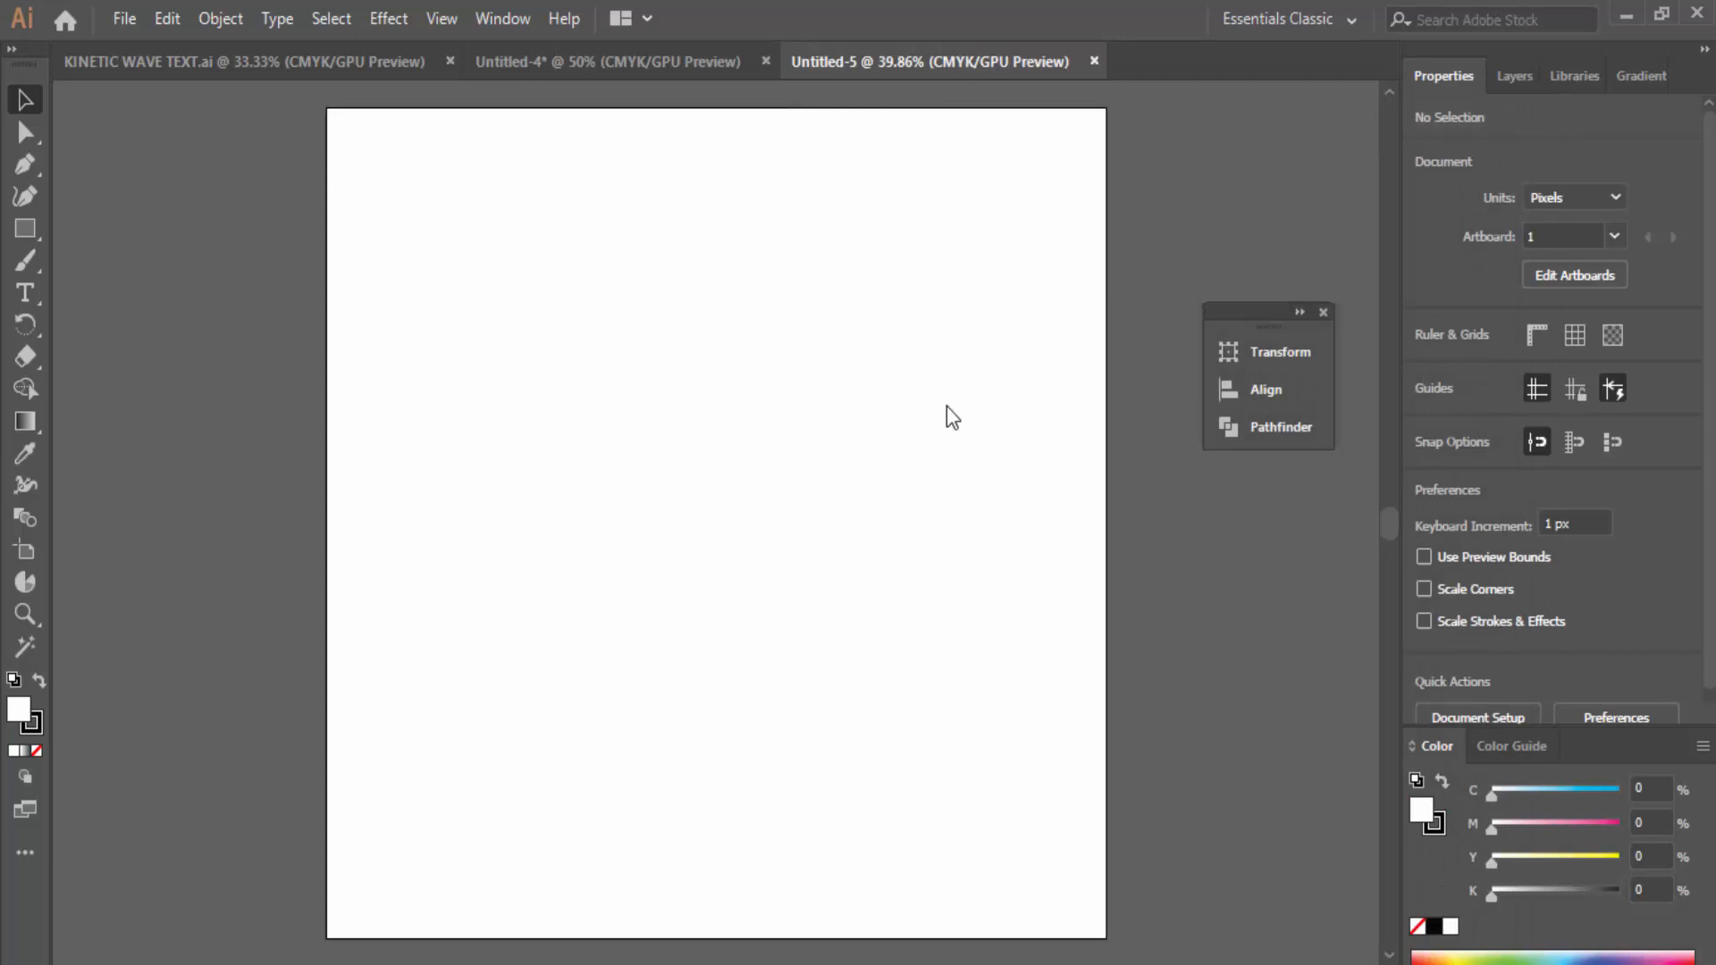
# Step: Show the Layers panel for the new Untitled-5 document
pyautogui.click(1503, 82)
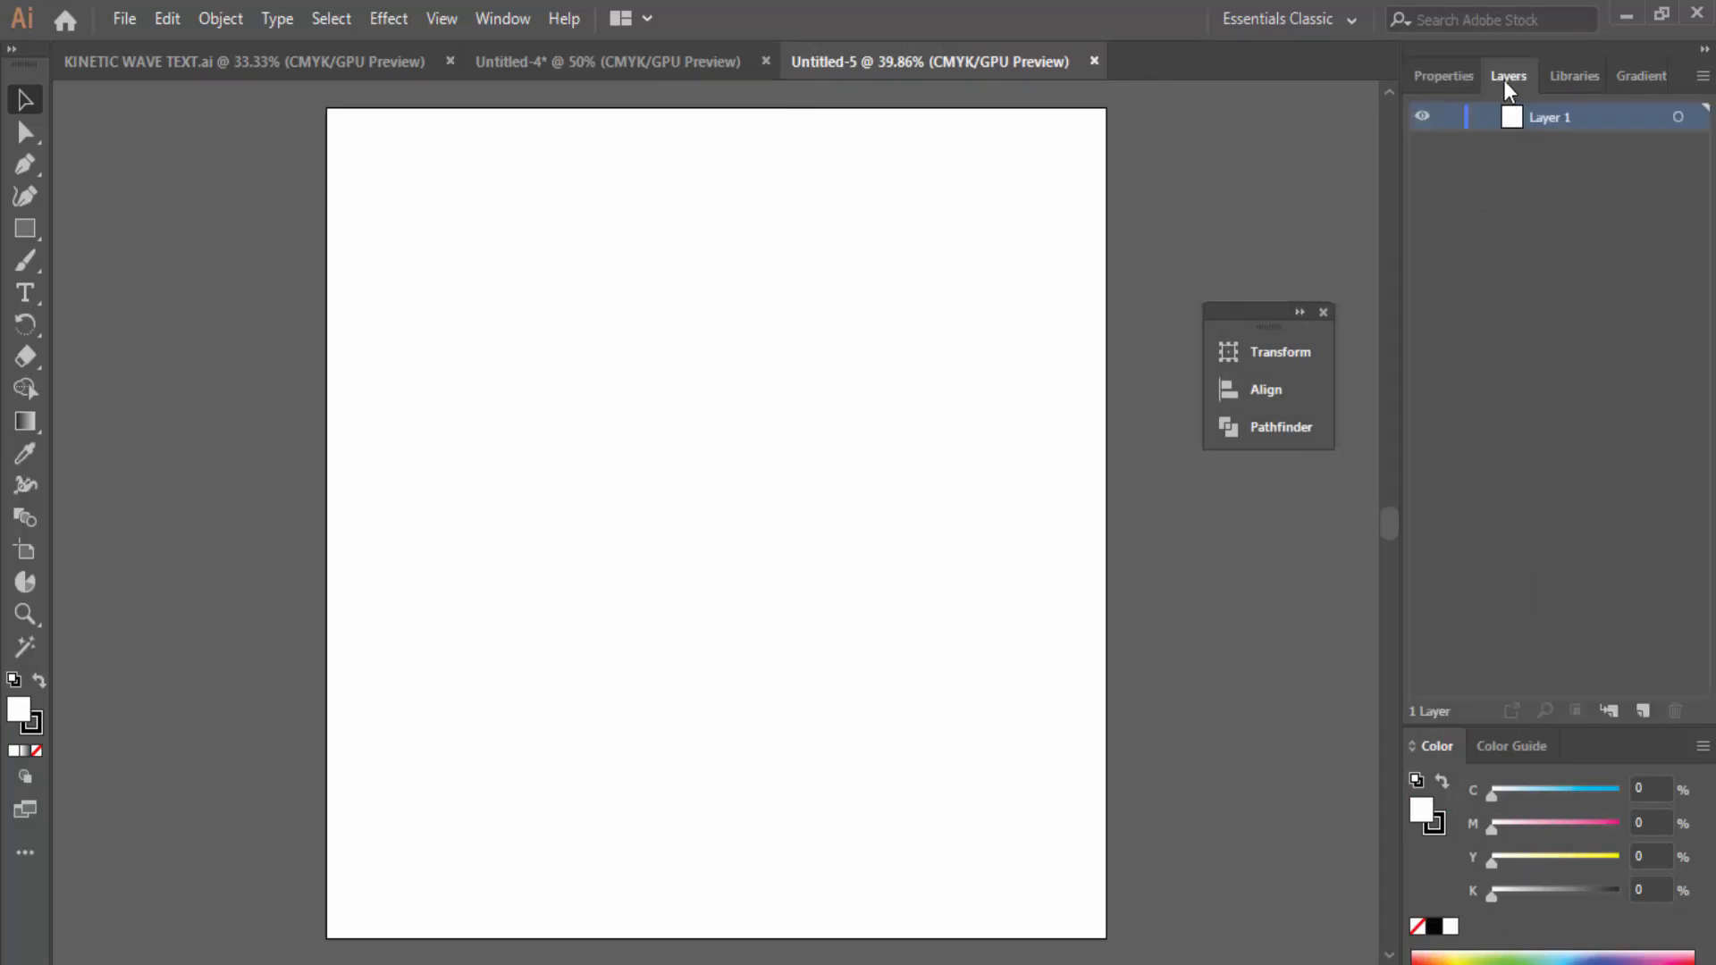
pyautogui.click(511, 17)
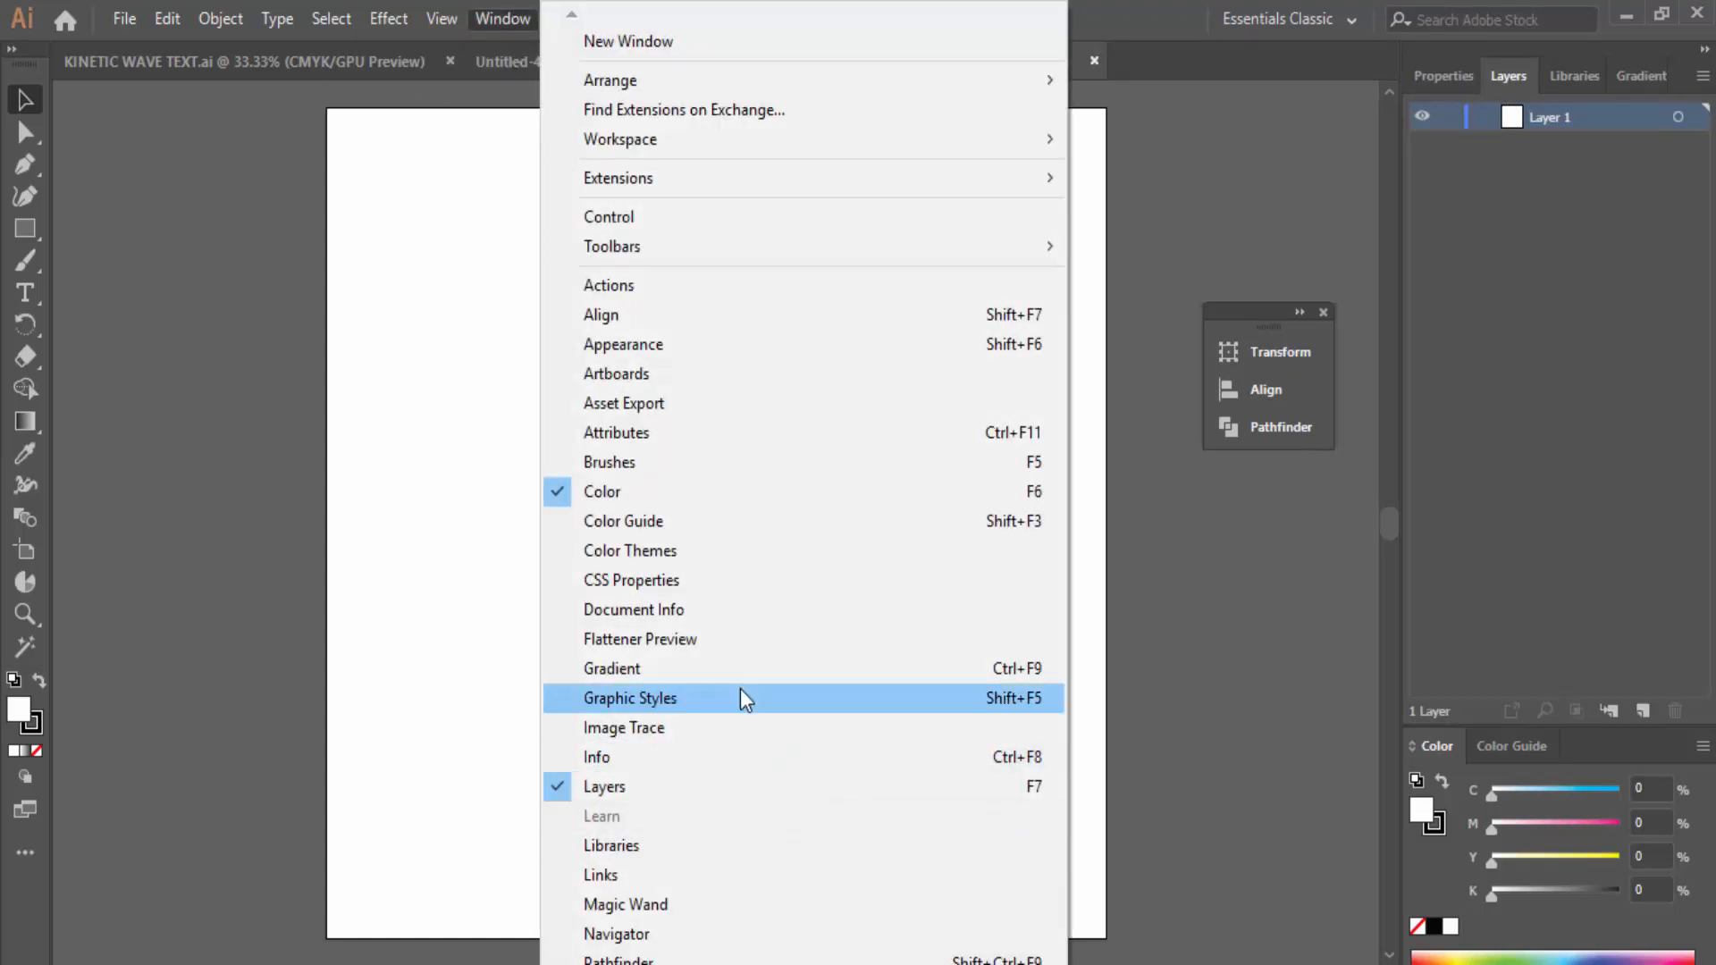
pyautogui.click(1179, 240)
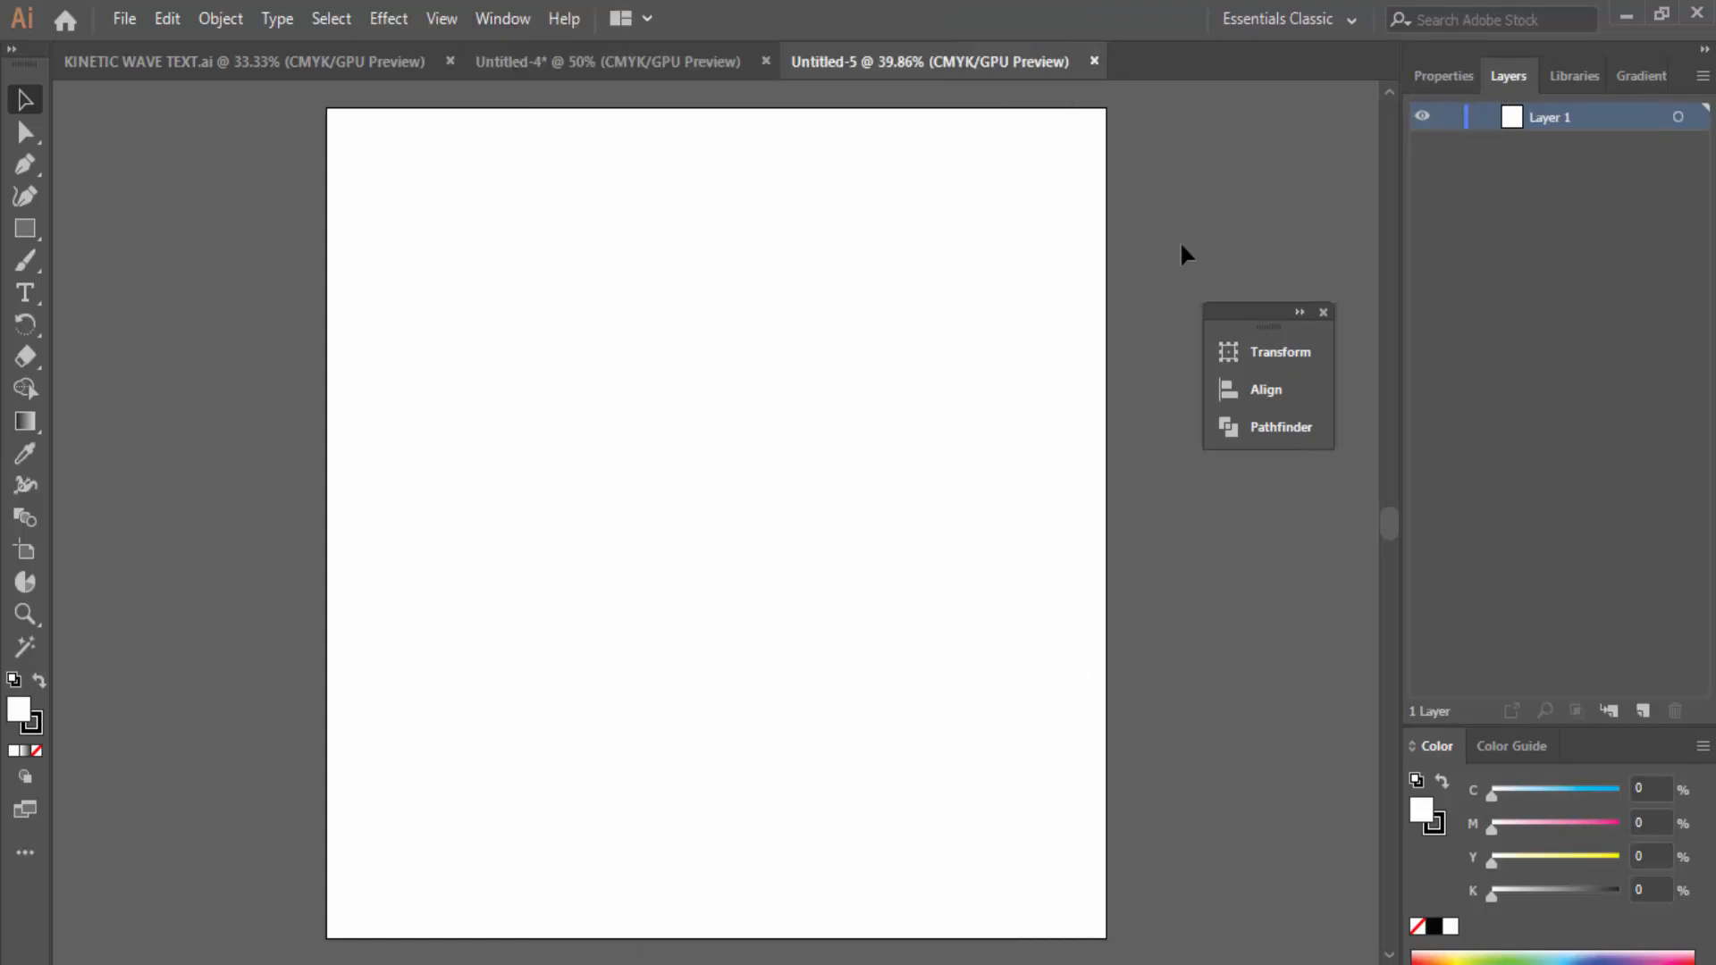
# Step: Draw a rectangle covering the whole artboard and fill it black (000000)
pyautogui.click(26, 229)
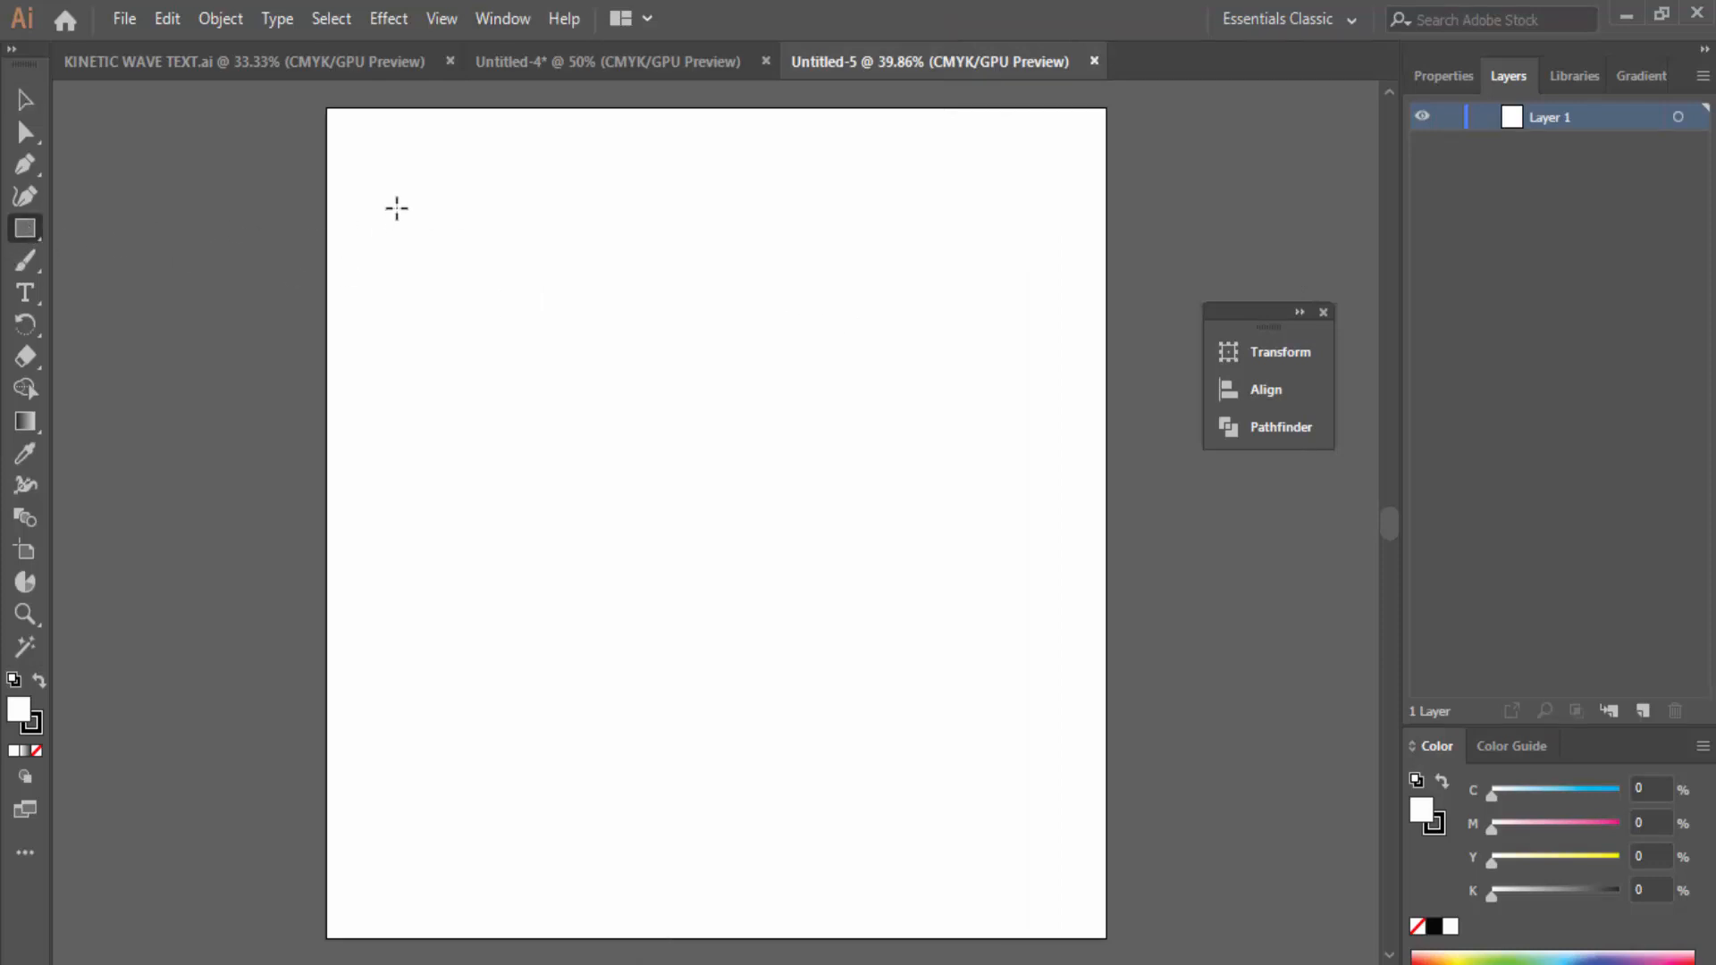
pyautogui.moveTo(327, 108)
pyautogui.mouseDown()
pyautogui.moveTo(444, 268)
pyautogui.moveTo(997, 876)
pyautogui.moveTo(1106, 936)
pyautogui.mouseUp()
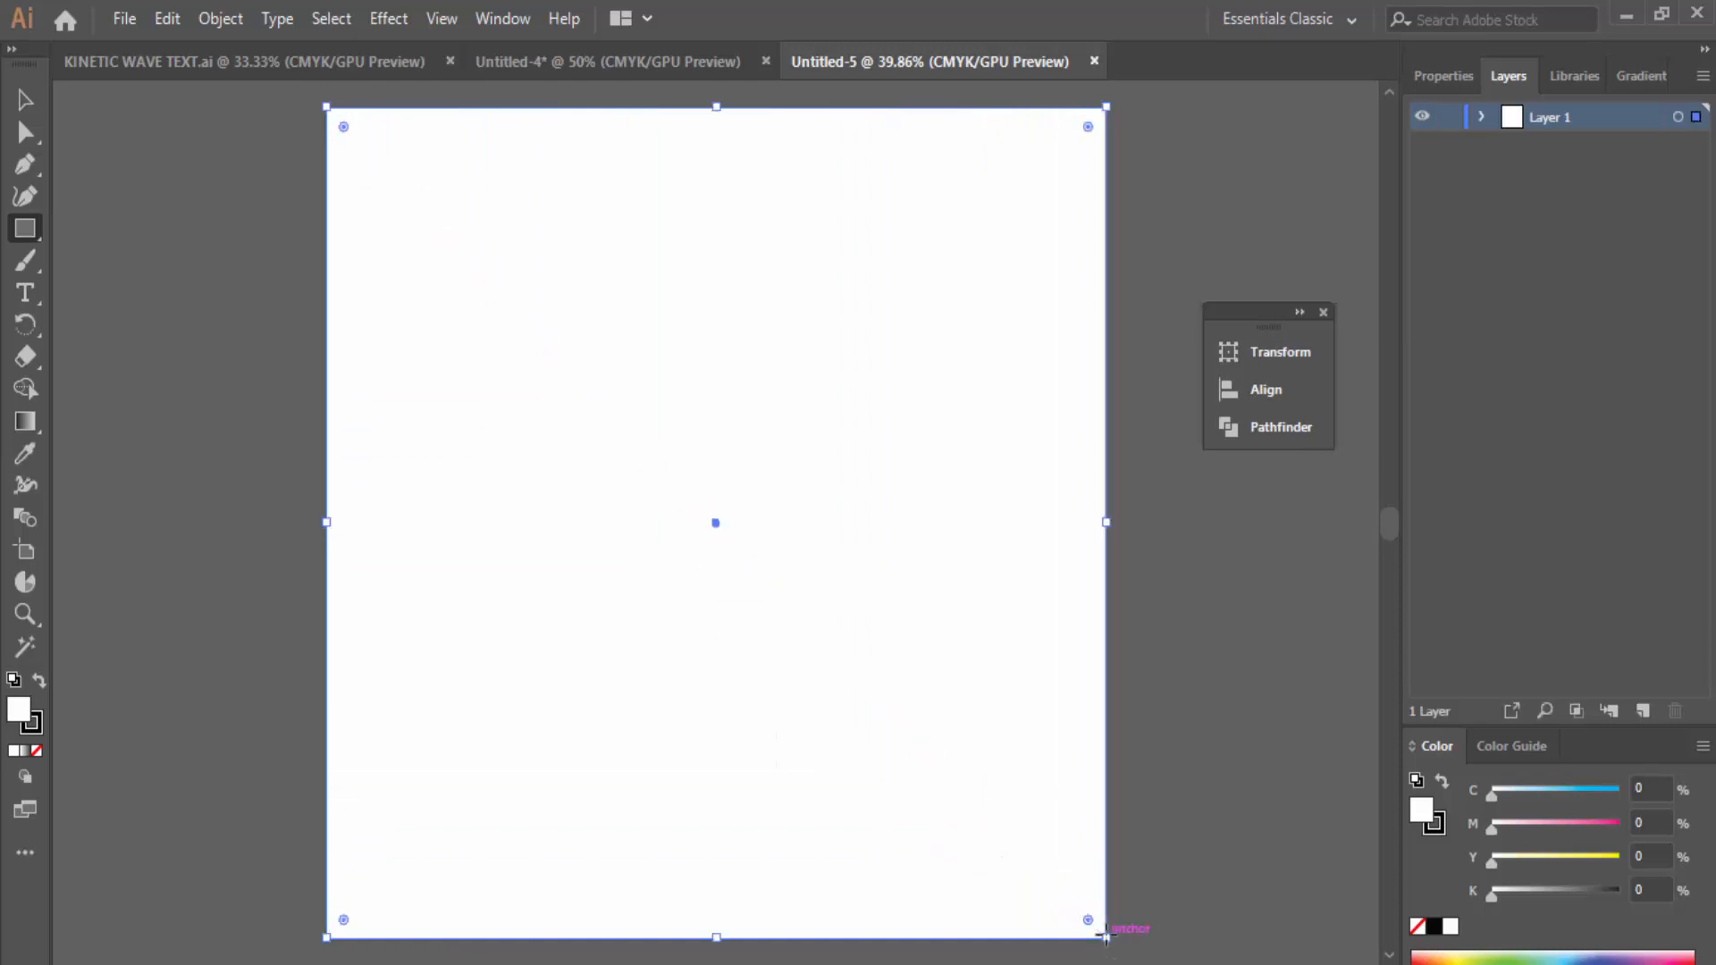
pyautogui.doubleClick(25, 711)
pyautogui.moveTo(1082, 609); pyautogui.dragTo(972, 876)
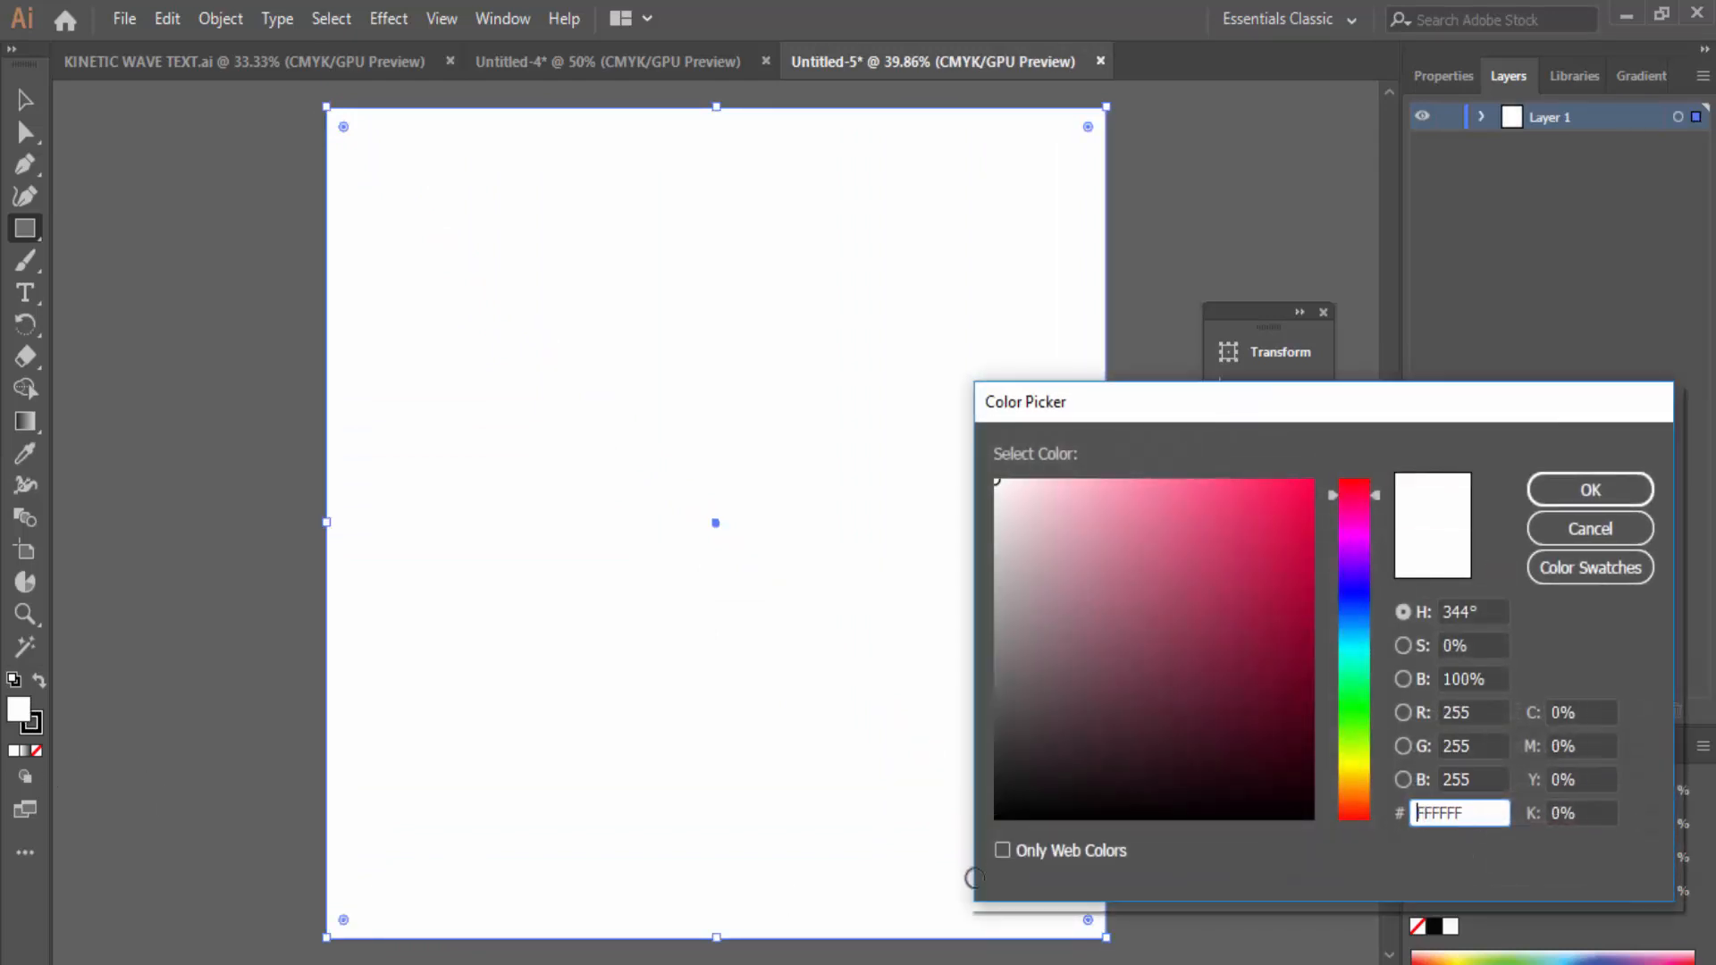
pyautogui.moveTo(1014, 790); pyautogui.dragTo(988, 827)
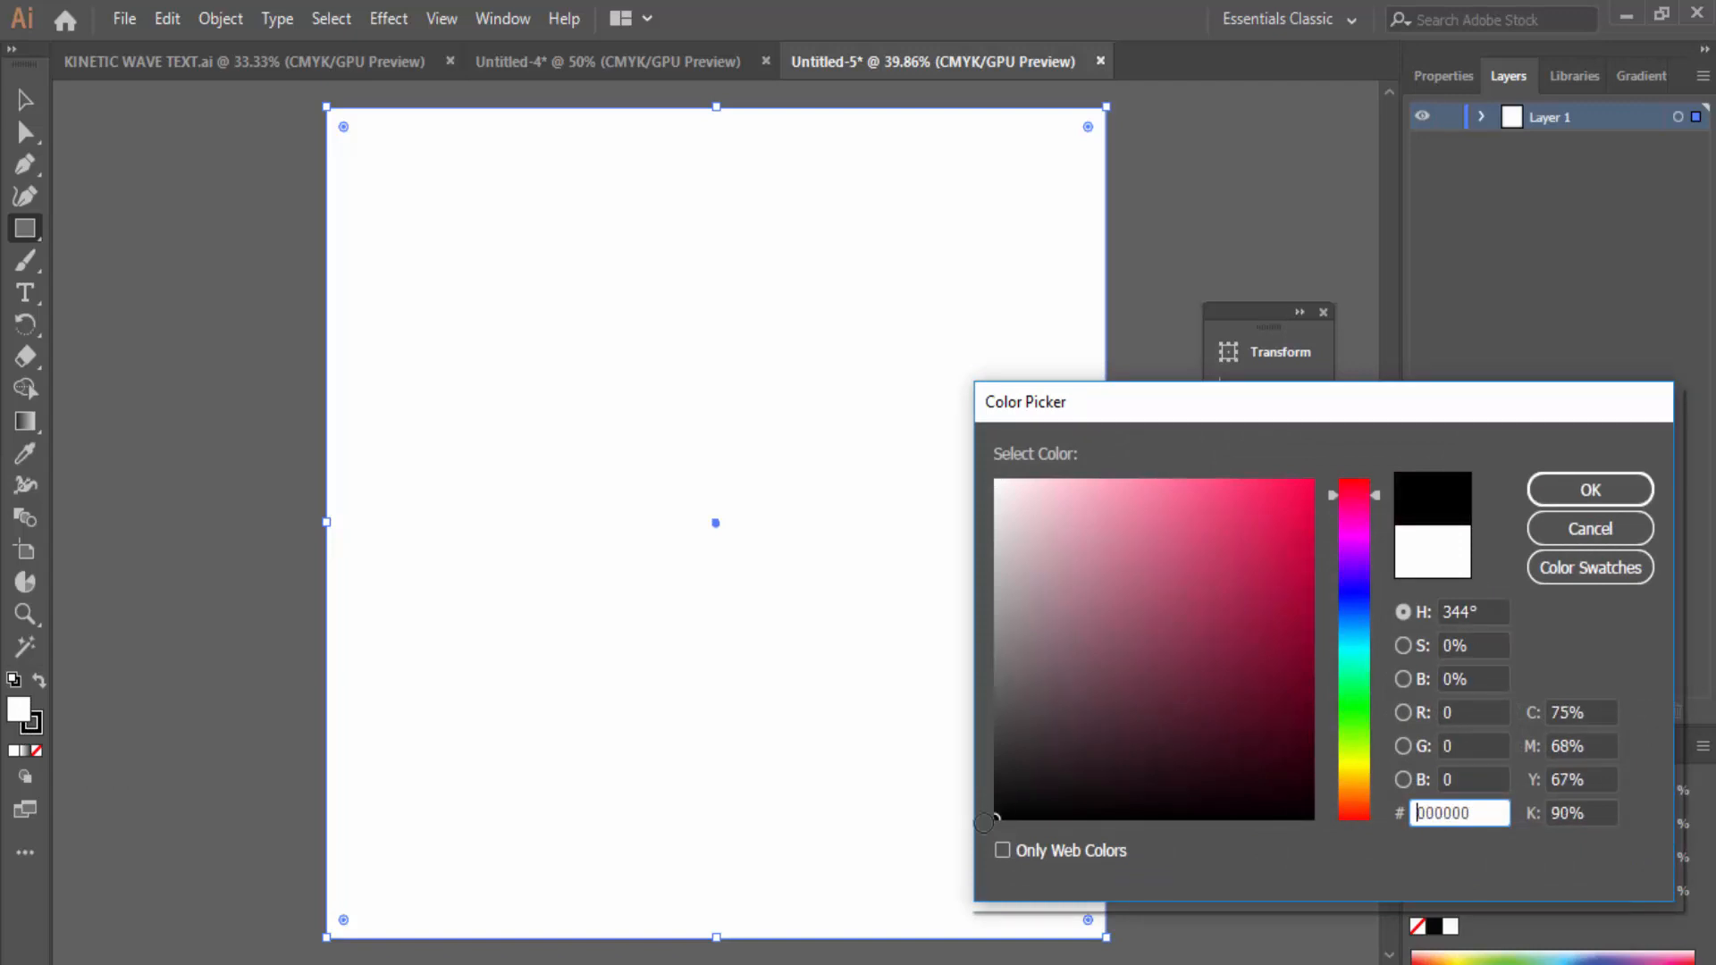
pyautogui.click(1562, 497)
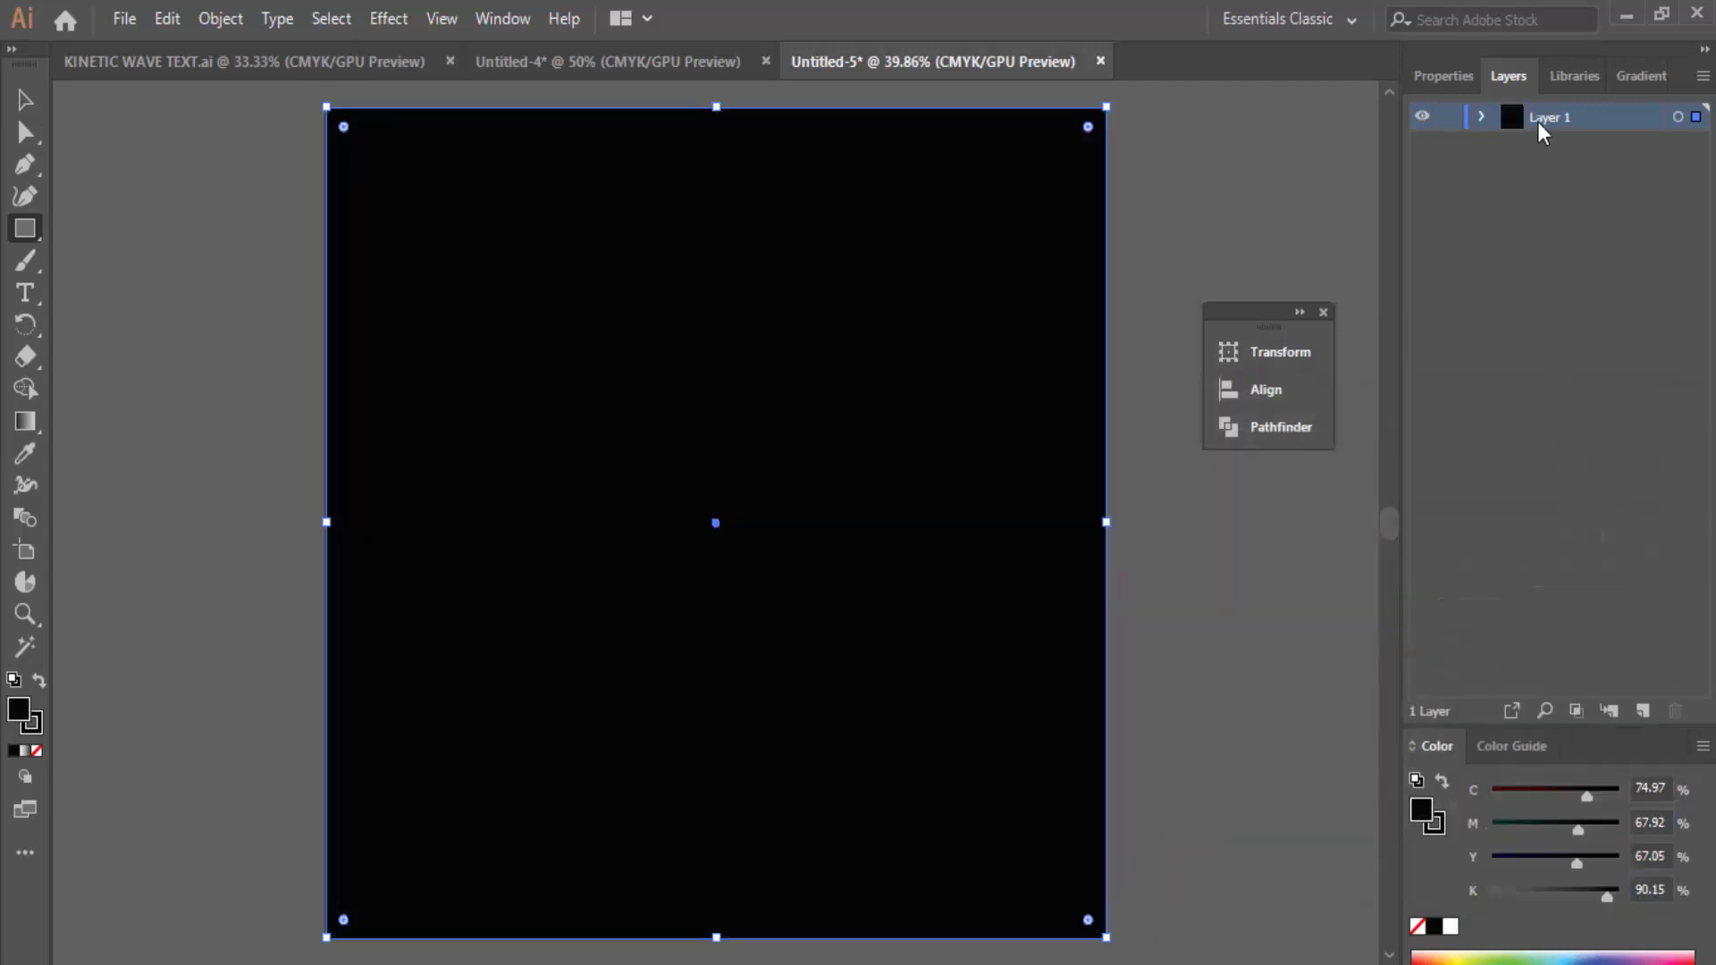
# Step: Rename Layer 1 to BG and lock it
pyautogui.doubleClick(1543, 119)
pyautogui.write('BG')
pyautogui.press('Return')
pyautogui.click(1449, 118)
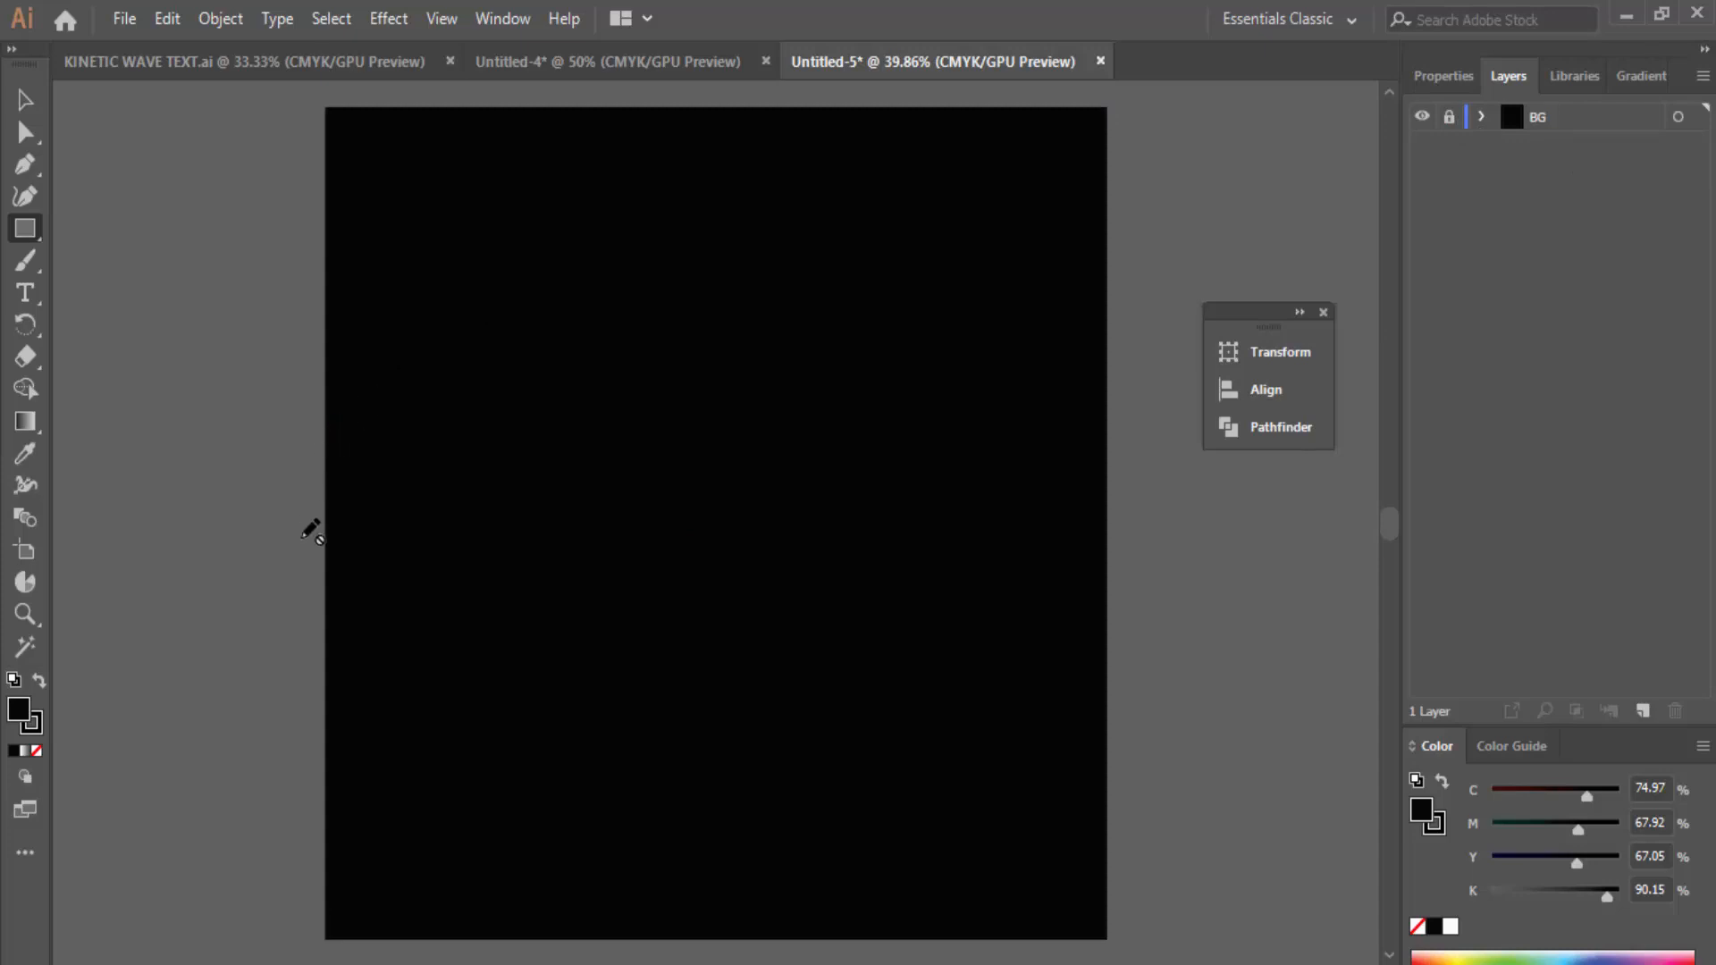
# Step: Reset the fill colour to white (FFFFFF)
pyautogui.doubleClick(27, 720)
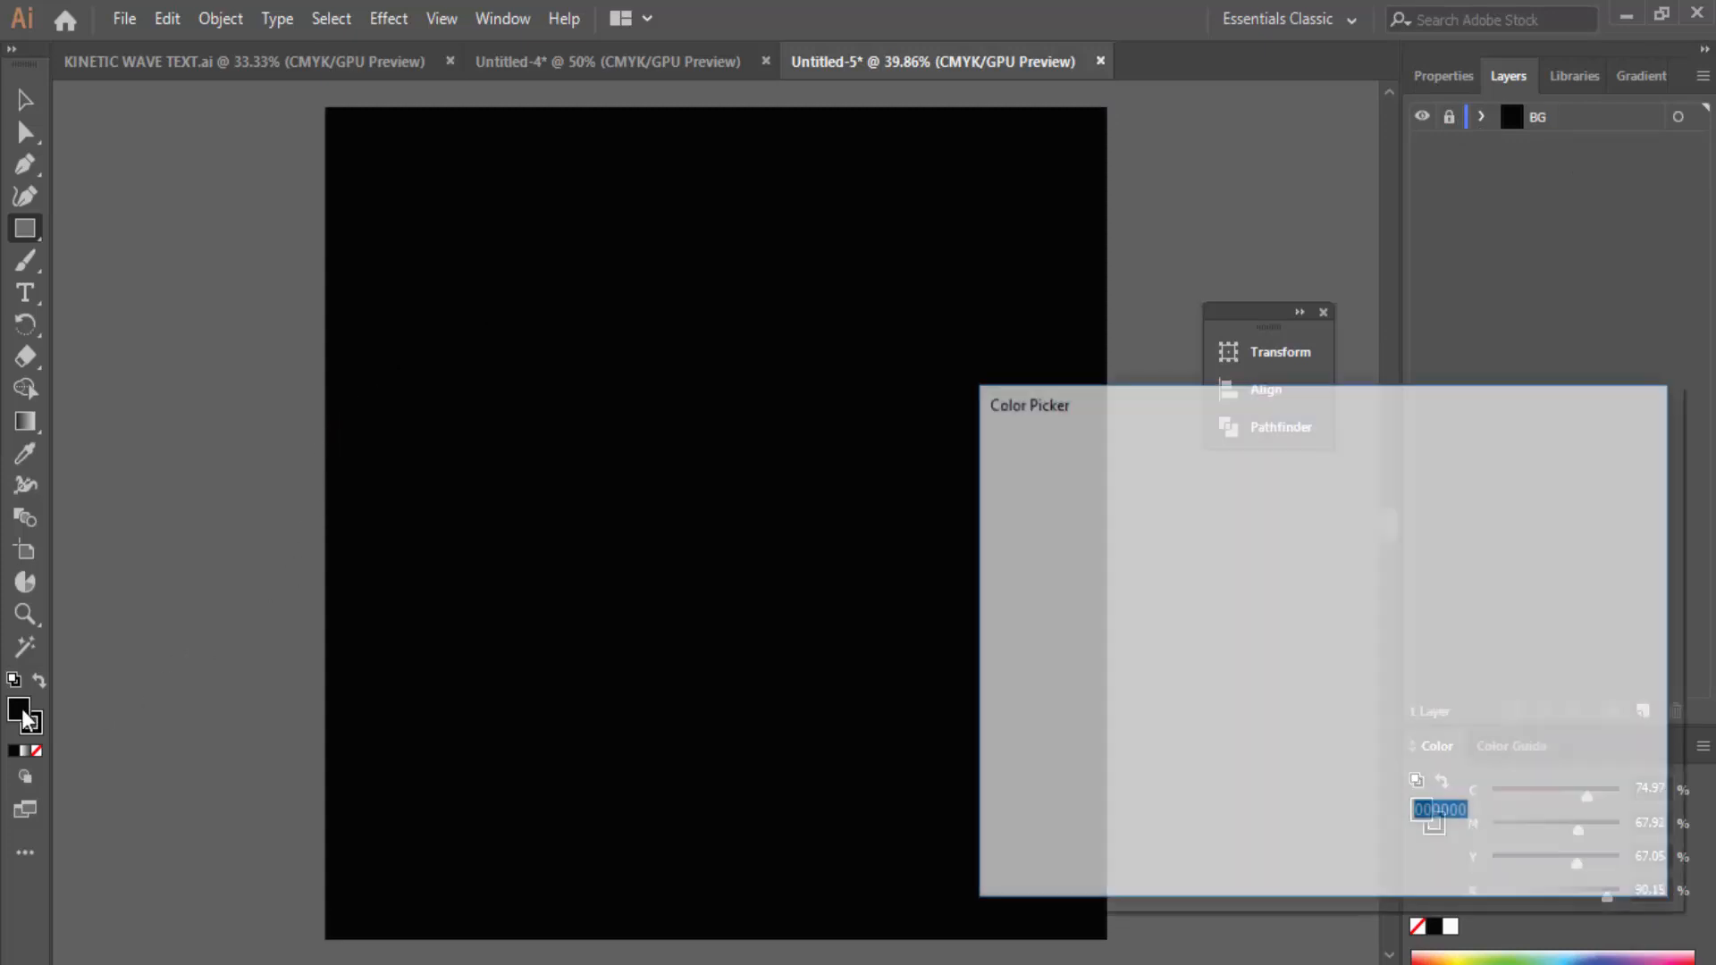
pyautogui.write('E5DADD')
pyautogui.write('FFFFFF')
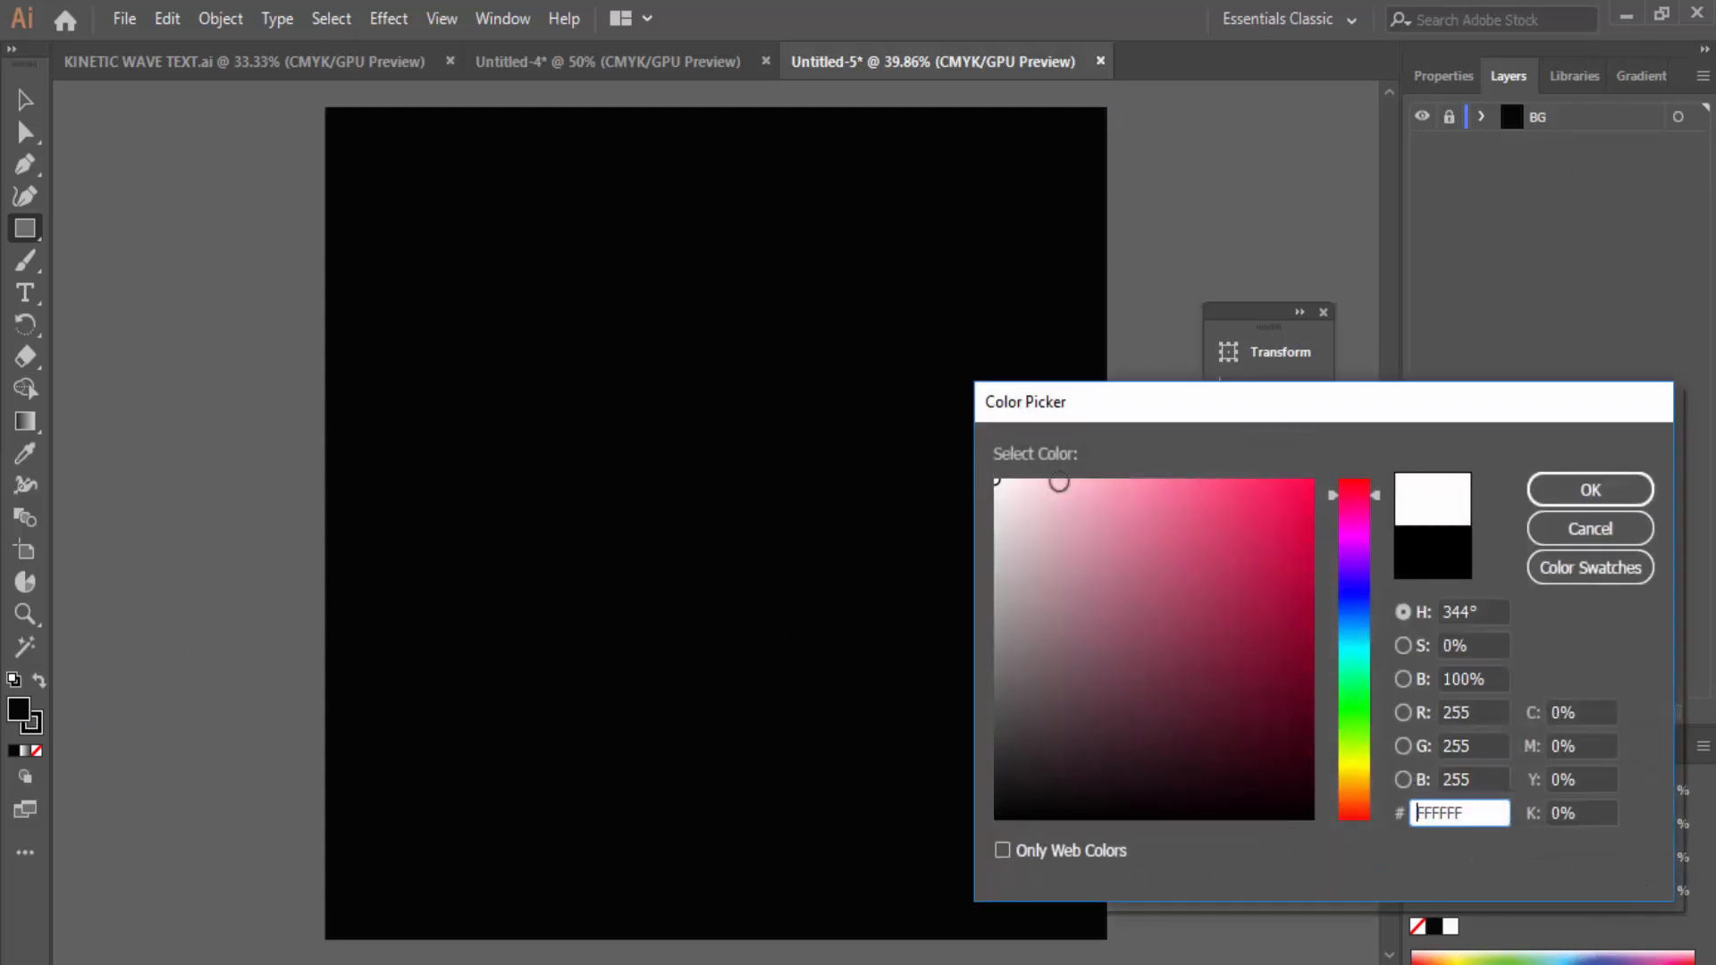
pyautogui.click(1586, 488)
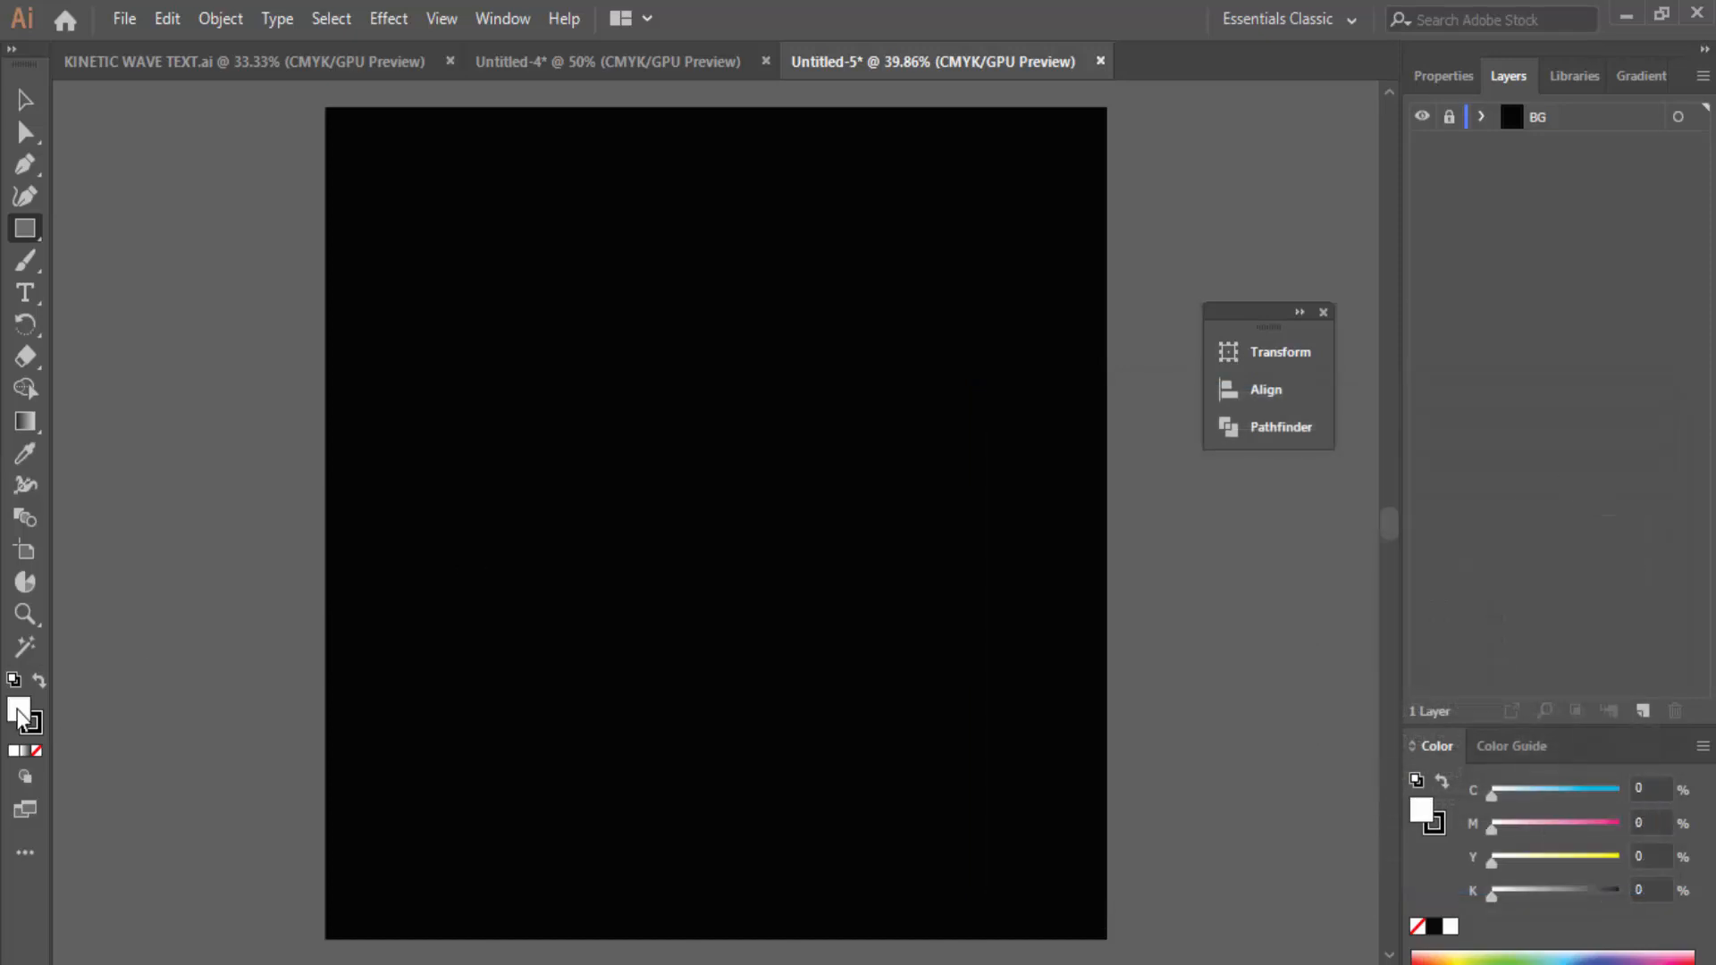
pyautogui.click(25, 293)
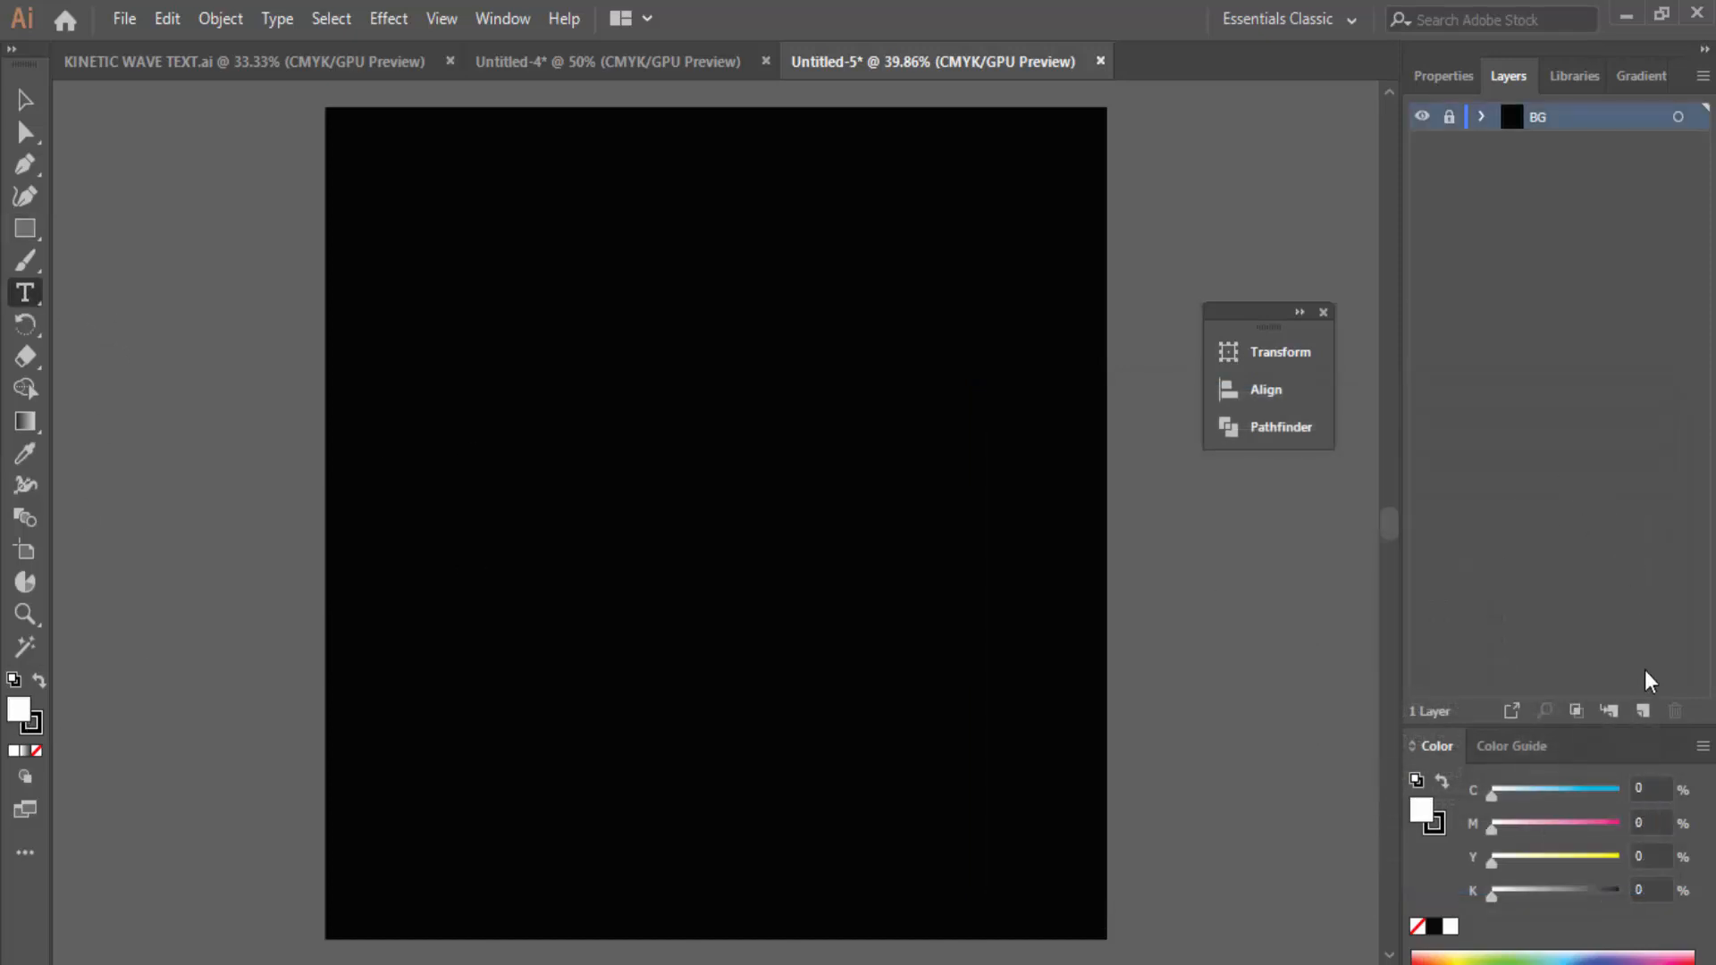
# Step: Add a new layer above BG named txt
pyautogui.click(1643, 712)
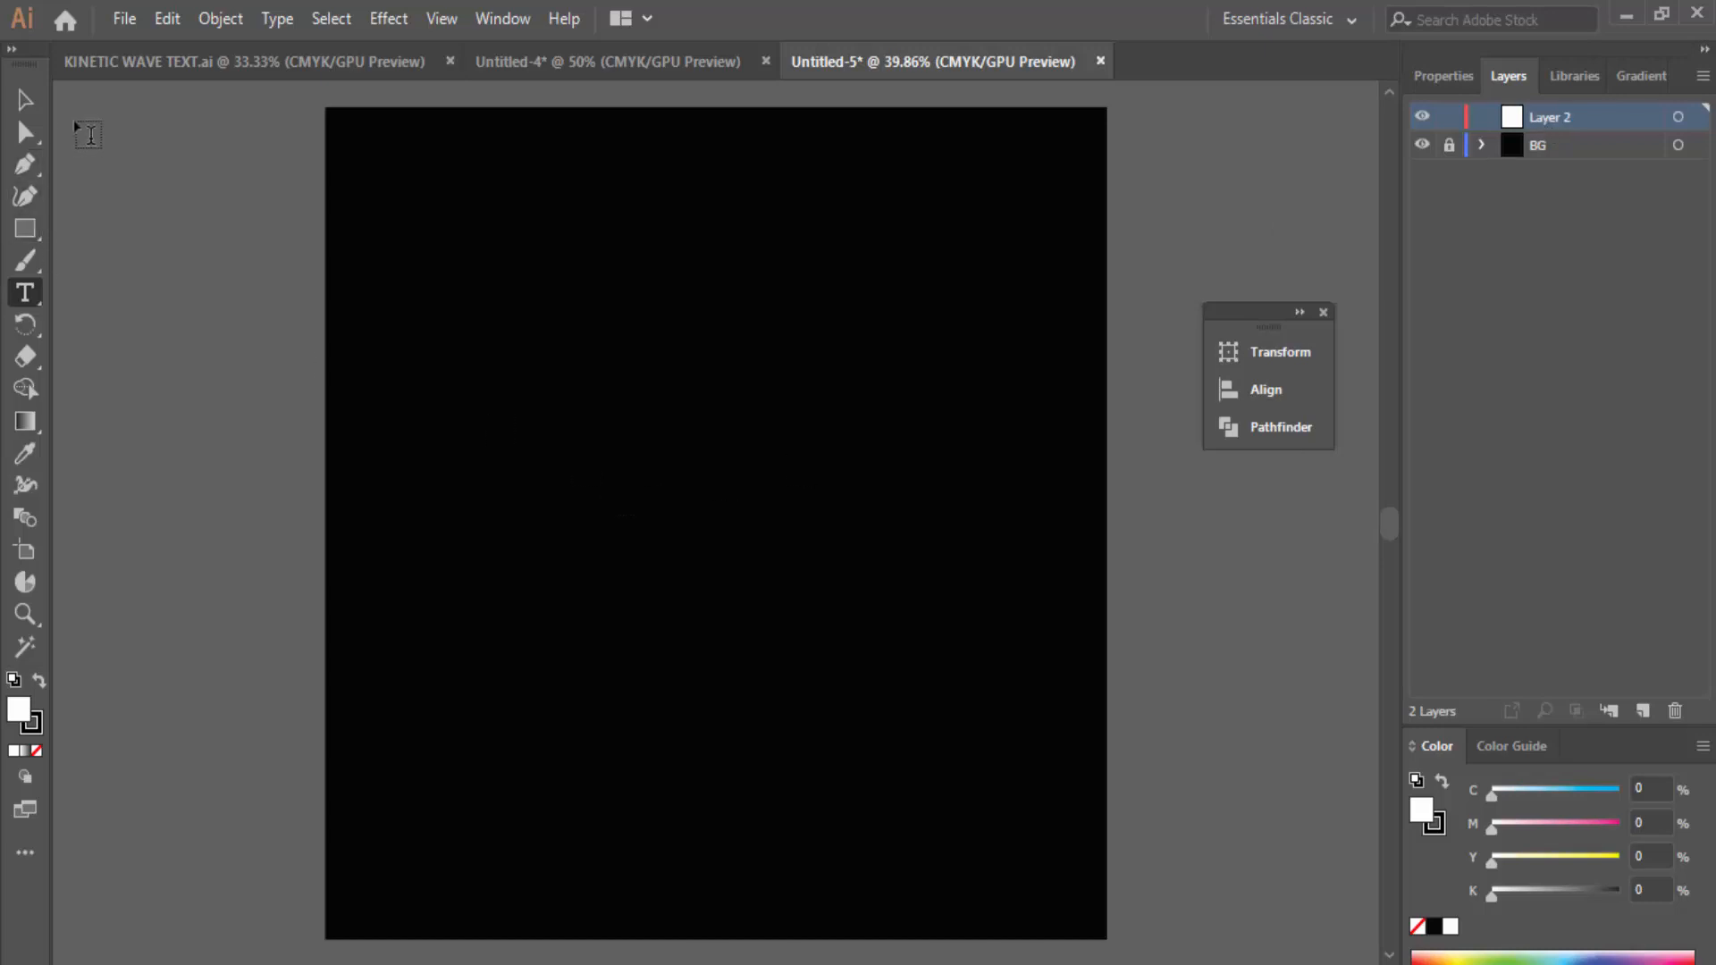
pyautogui.doubleClick(1537, 126)
pyautogui.write('txt')
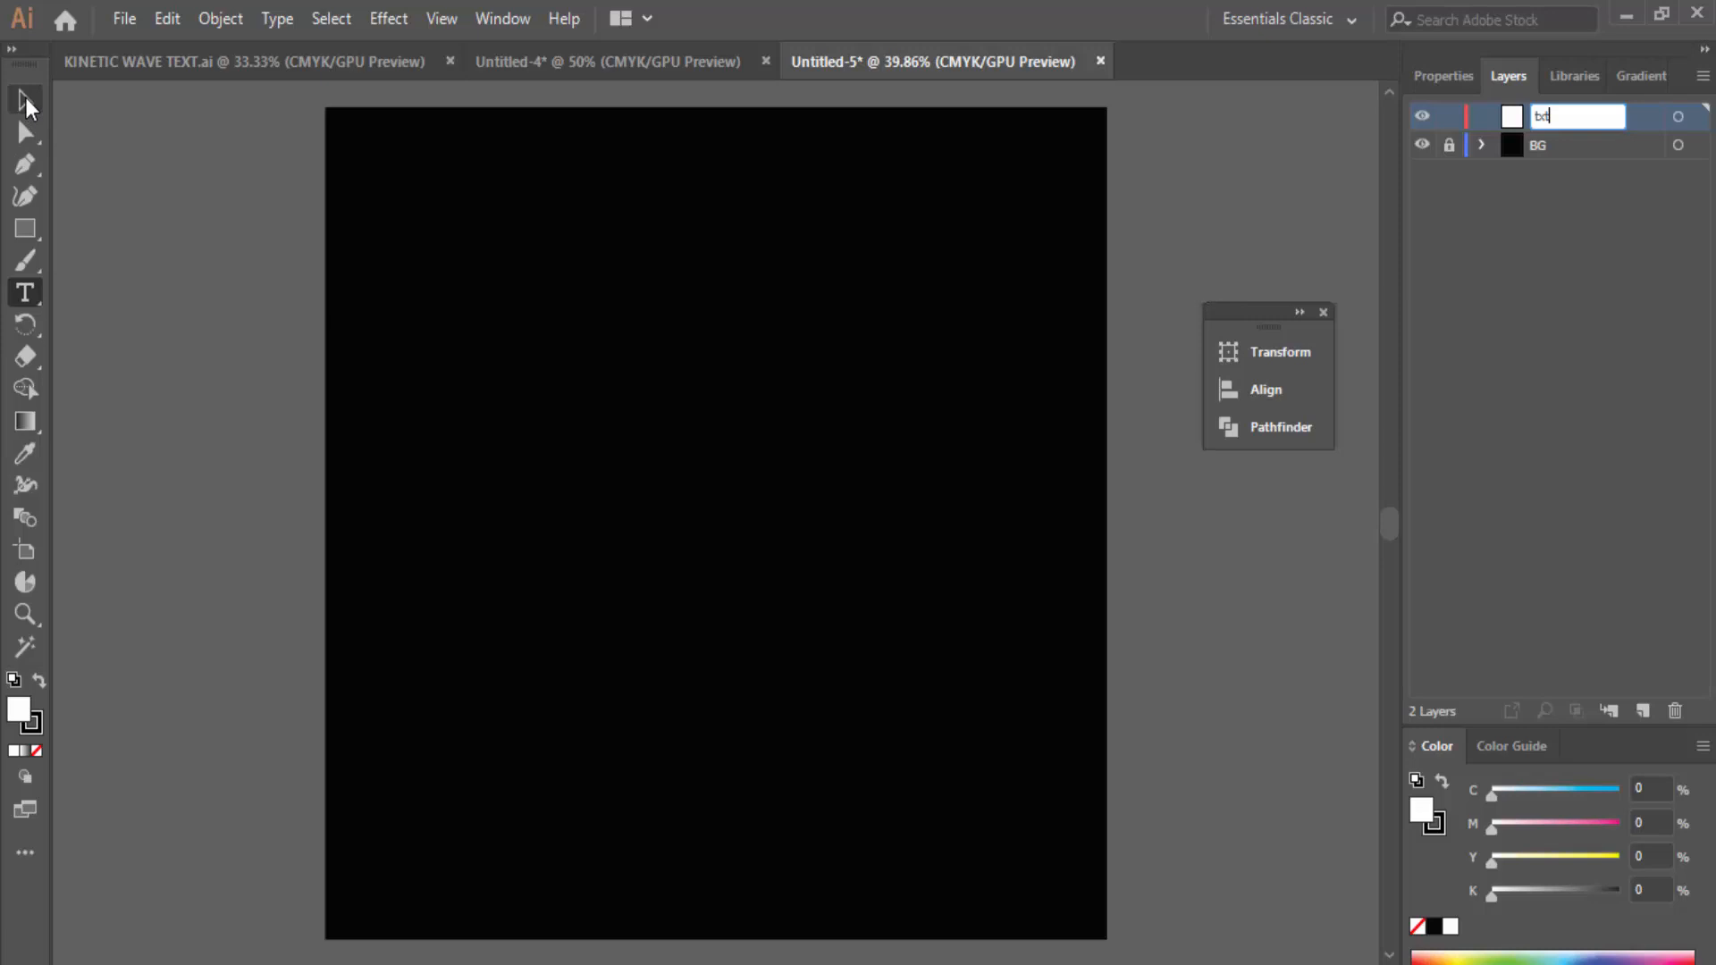
pyautogui.press('Return')
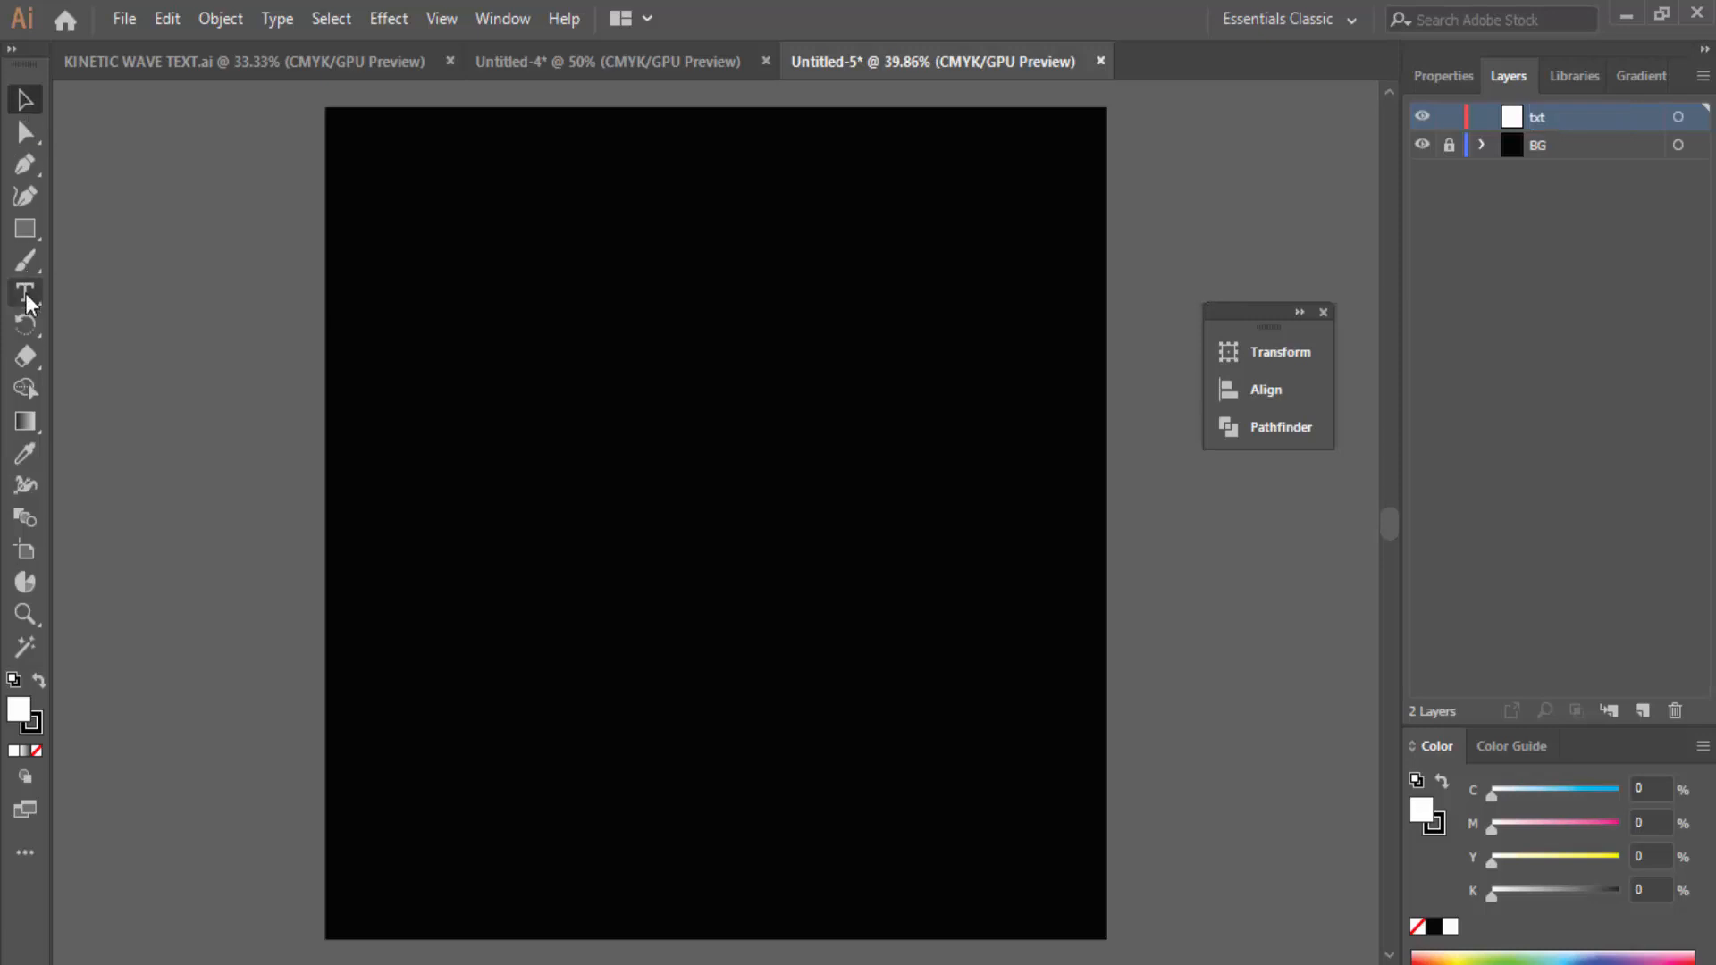
# Step: Drag a text box across the lower artboard and give its text a white (ffffff) fill
pyautogui.moveTo(327, 631); pyautogui.dragTo(1108, 824)
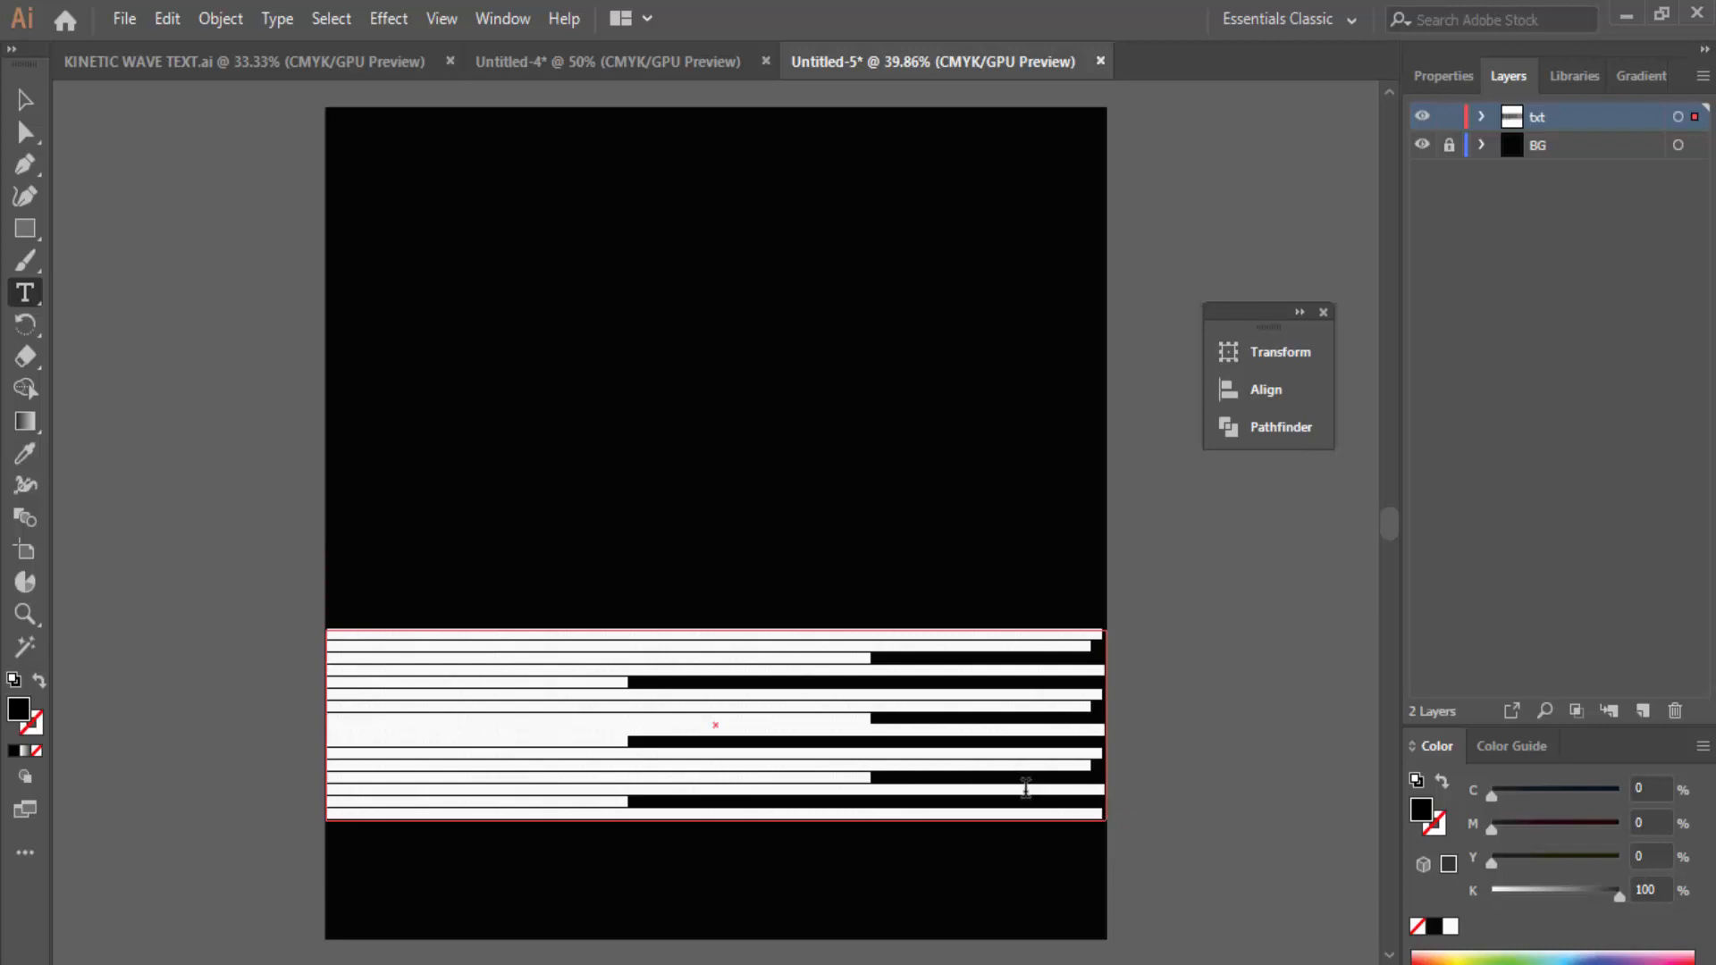
pyautogui.press('BackSpace')
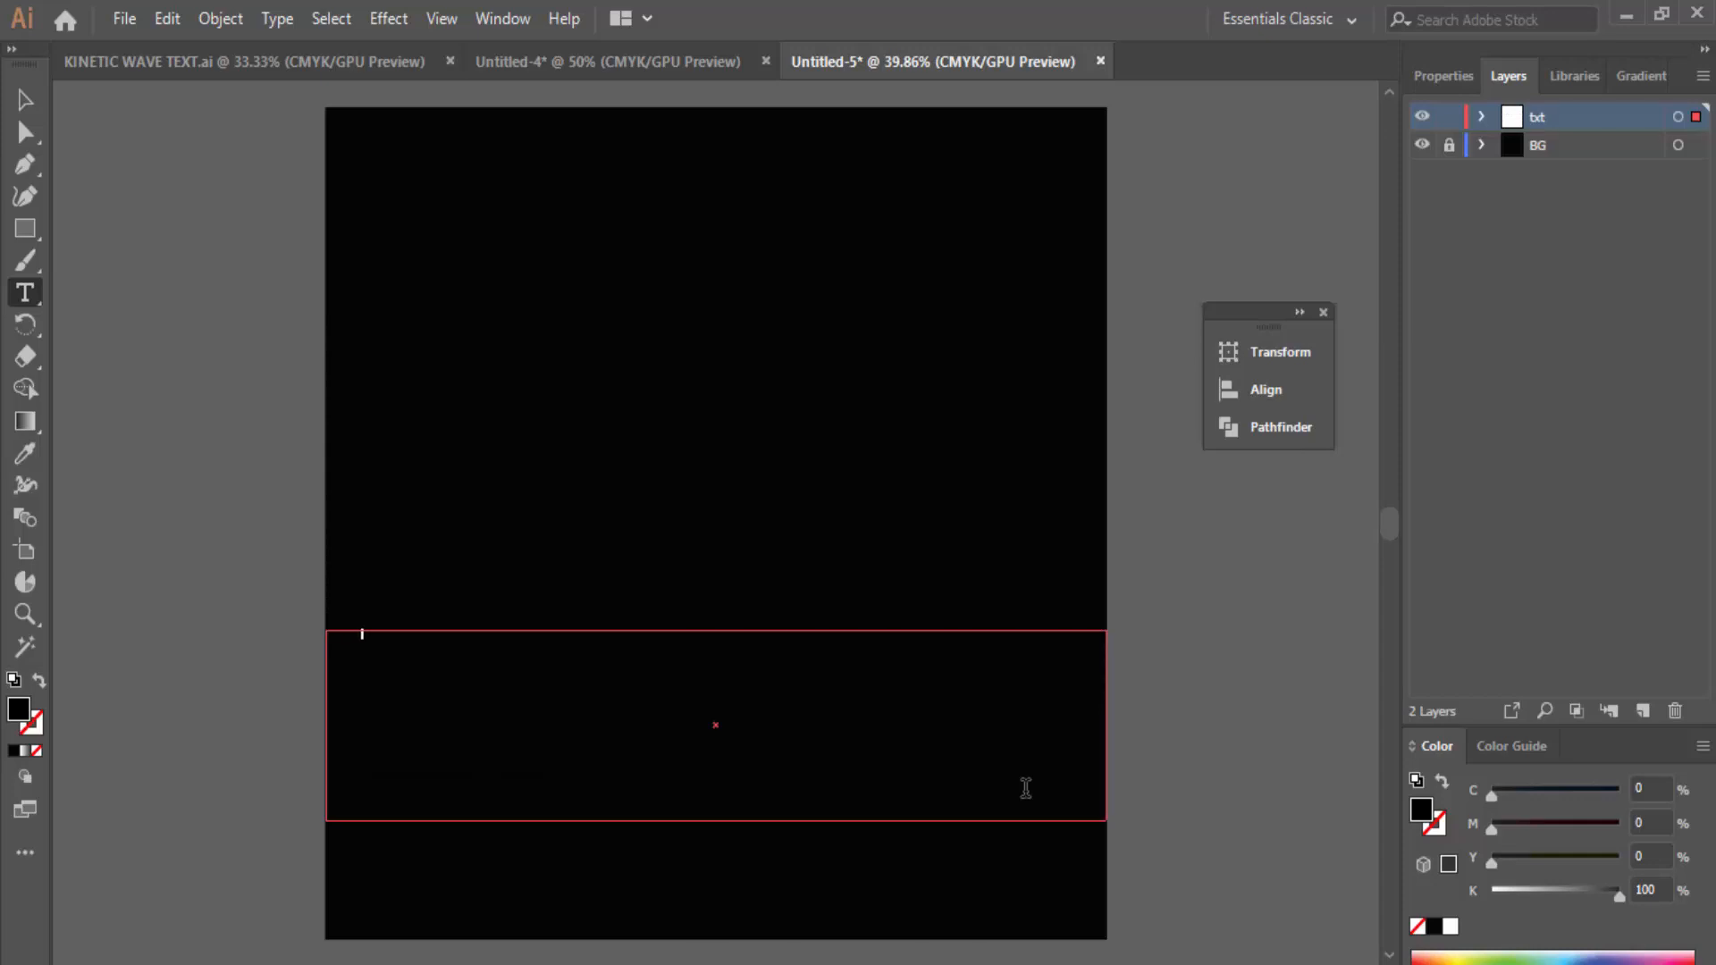
pyautogui.hotkey('ctrl', 'z')
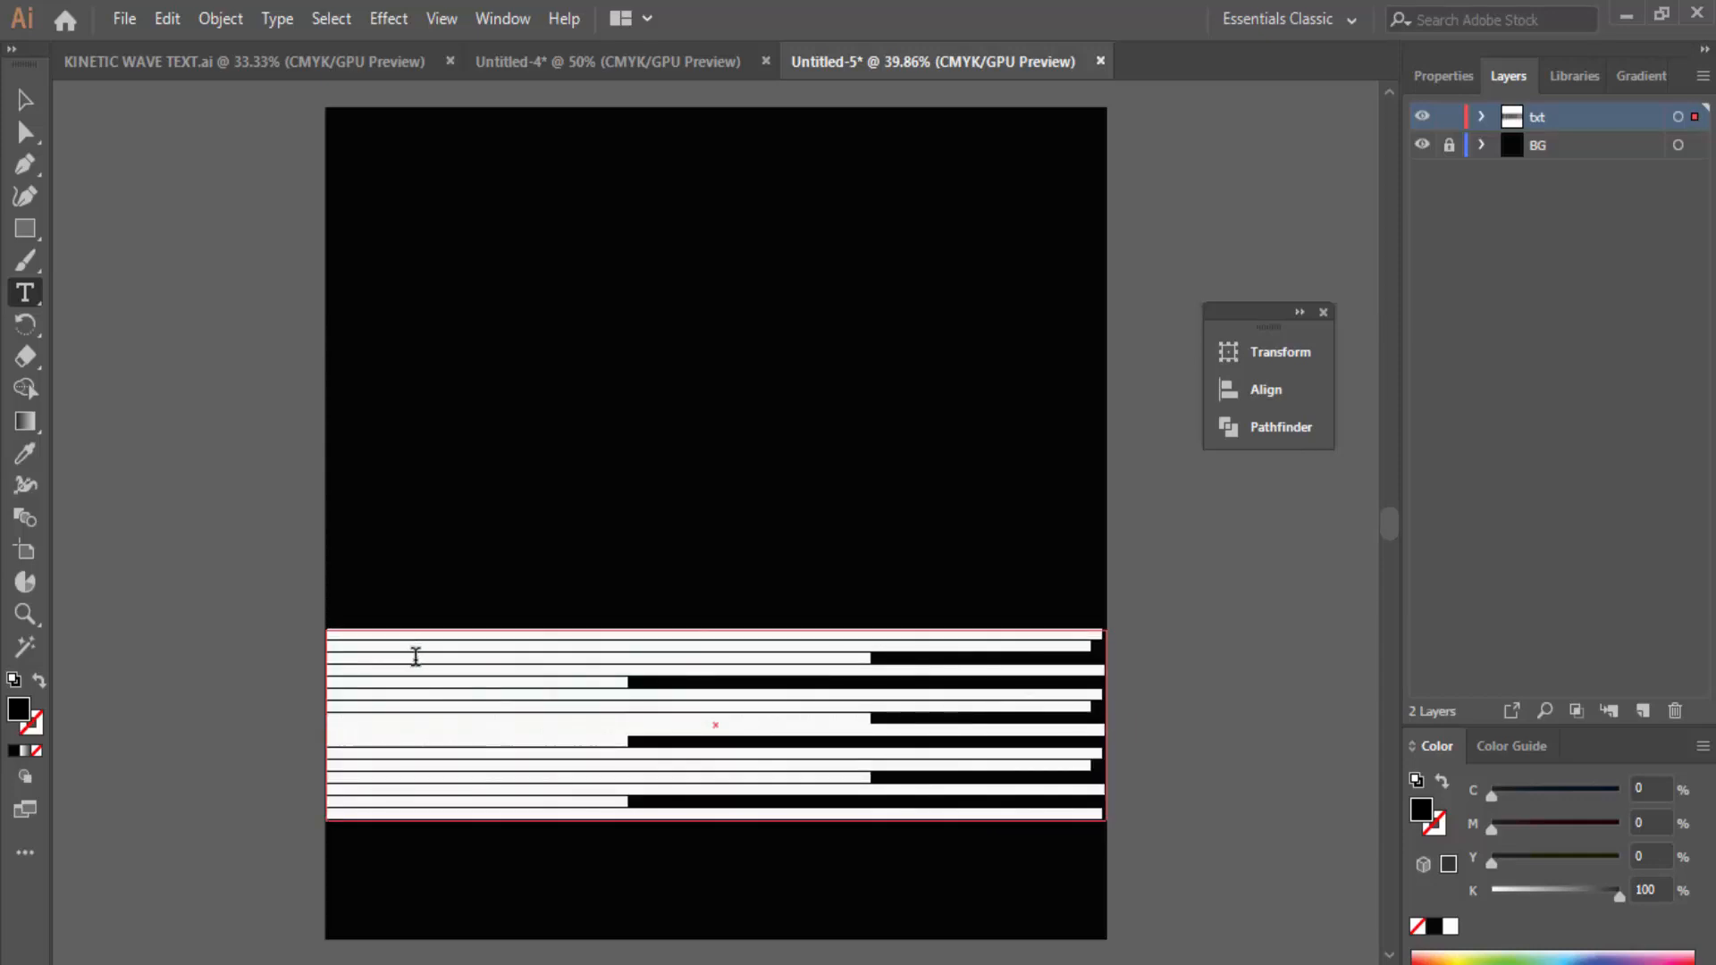
pyautogui.doubleClick(18, 710)
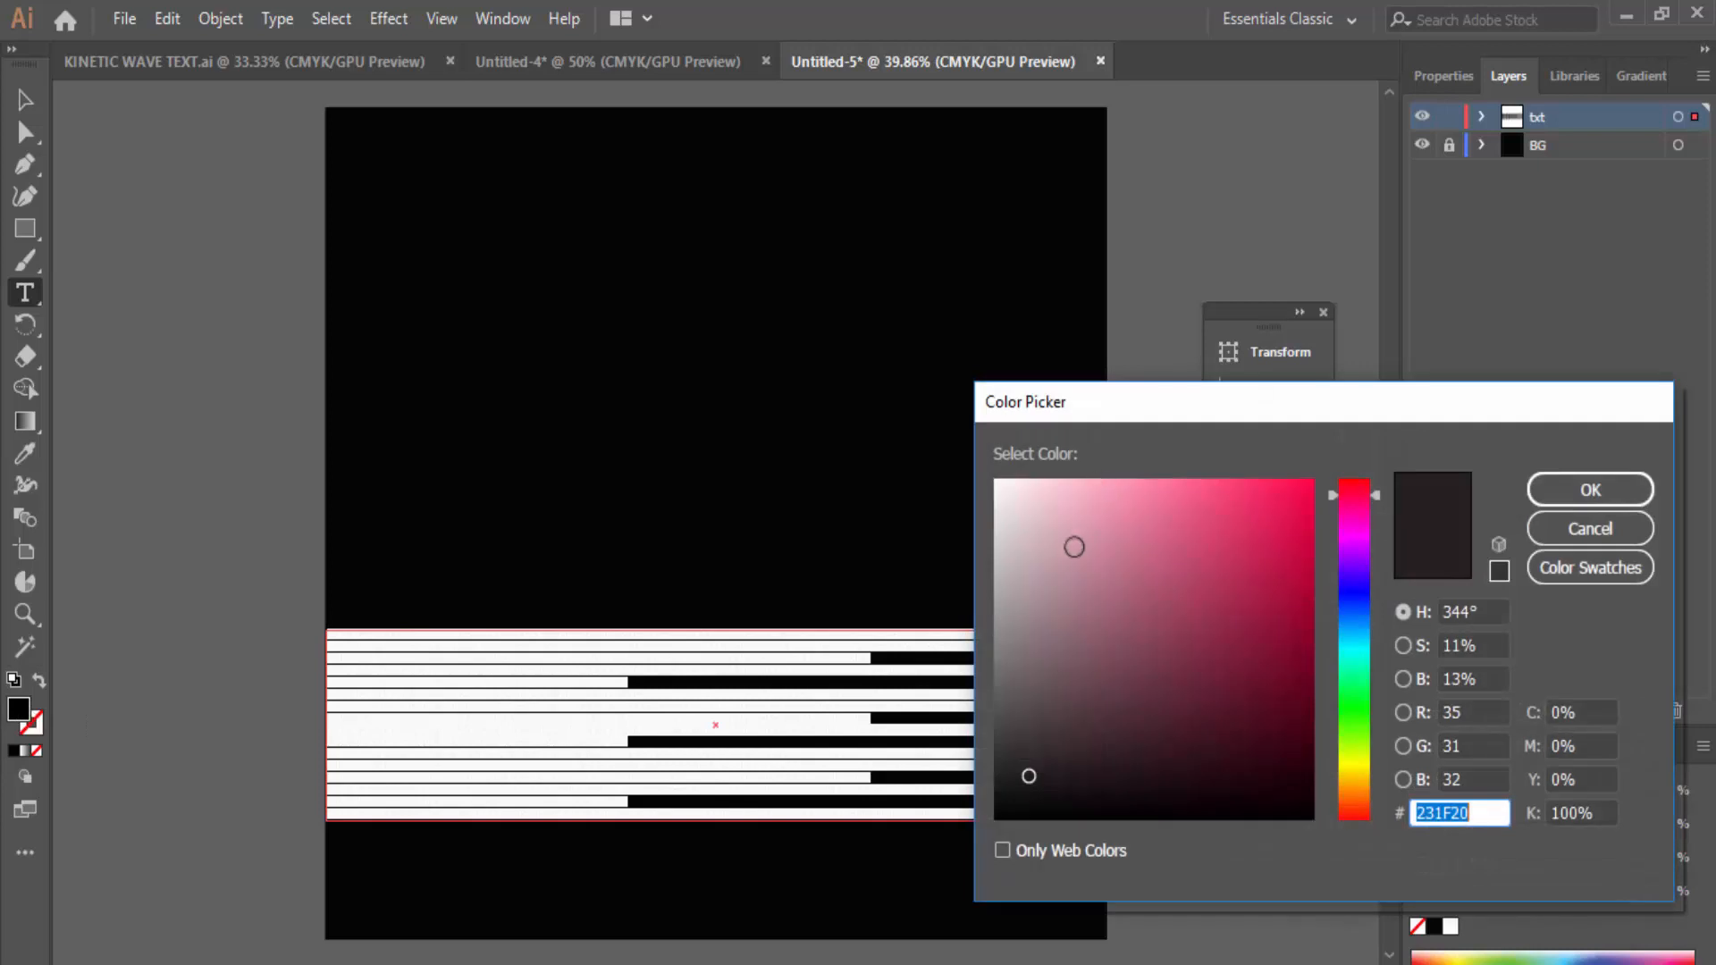
pyautogui.write('ffffff')
pyautogui.click(1601, 488)
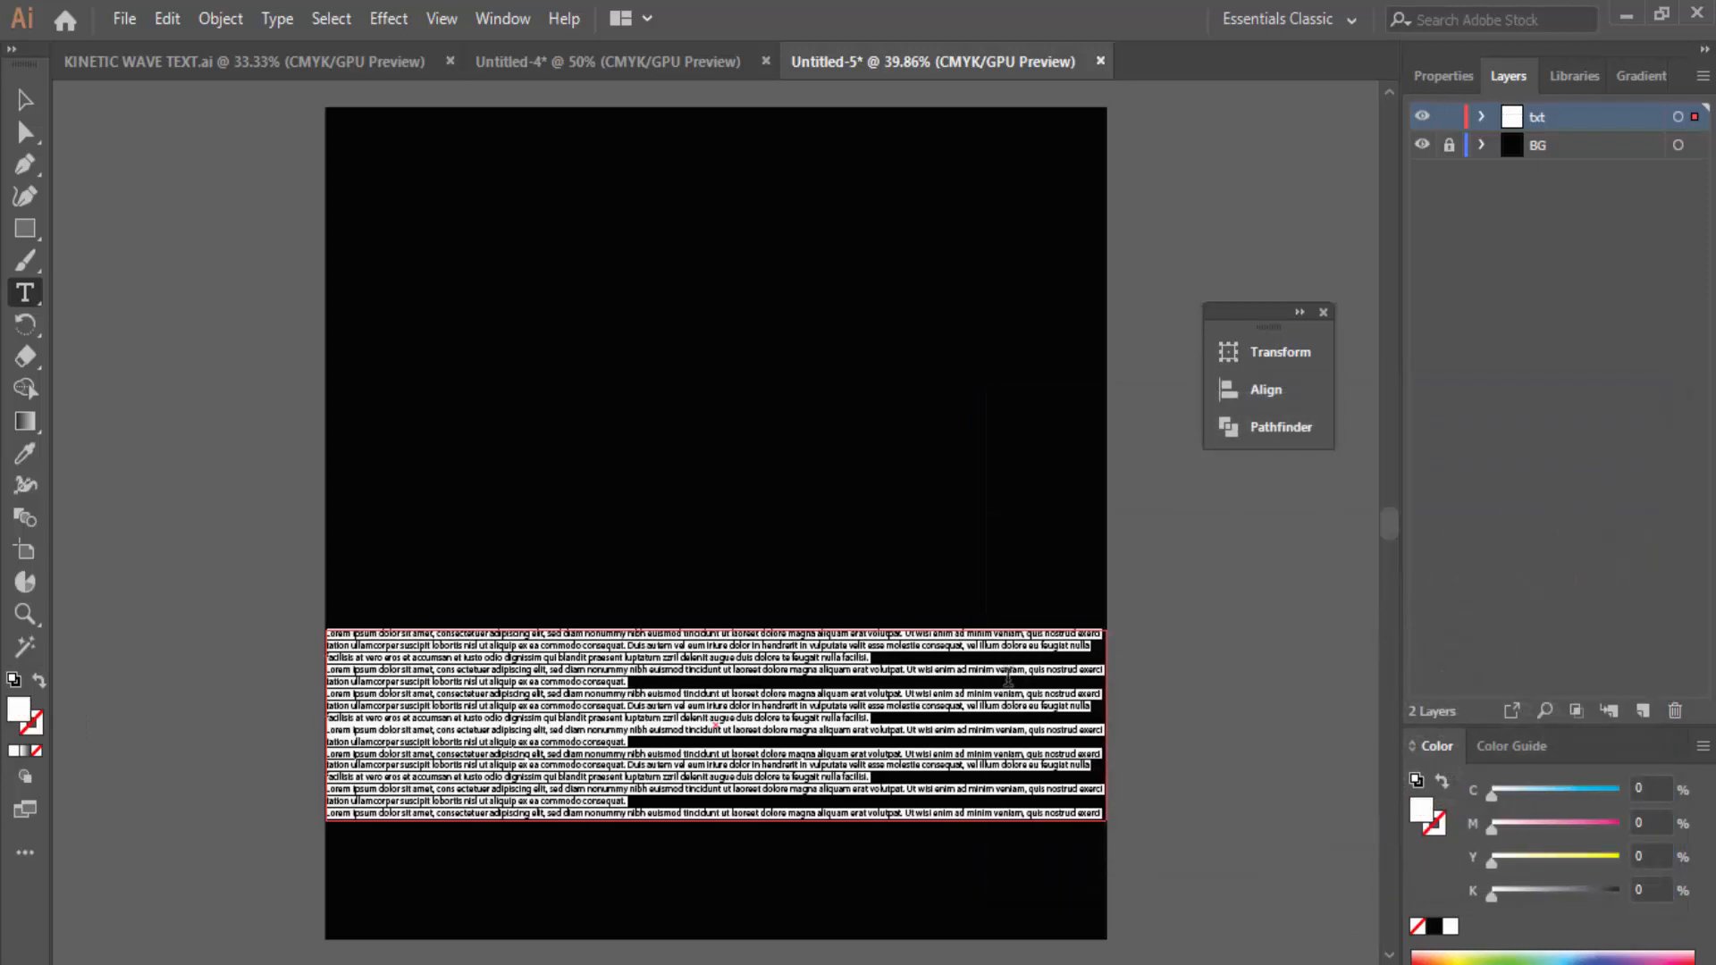
pyautogui.click(594, 684)
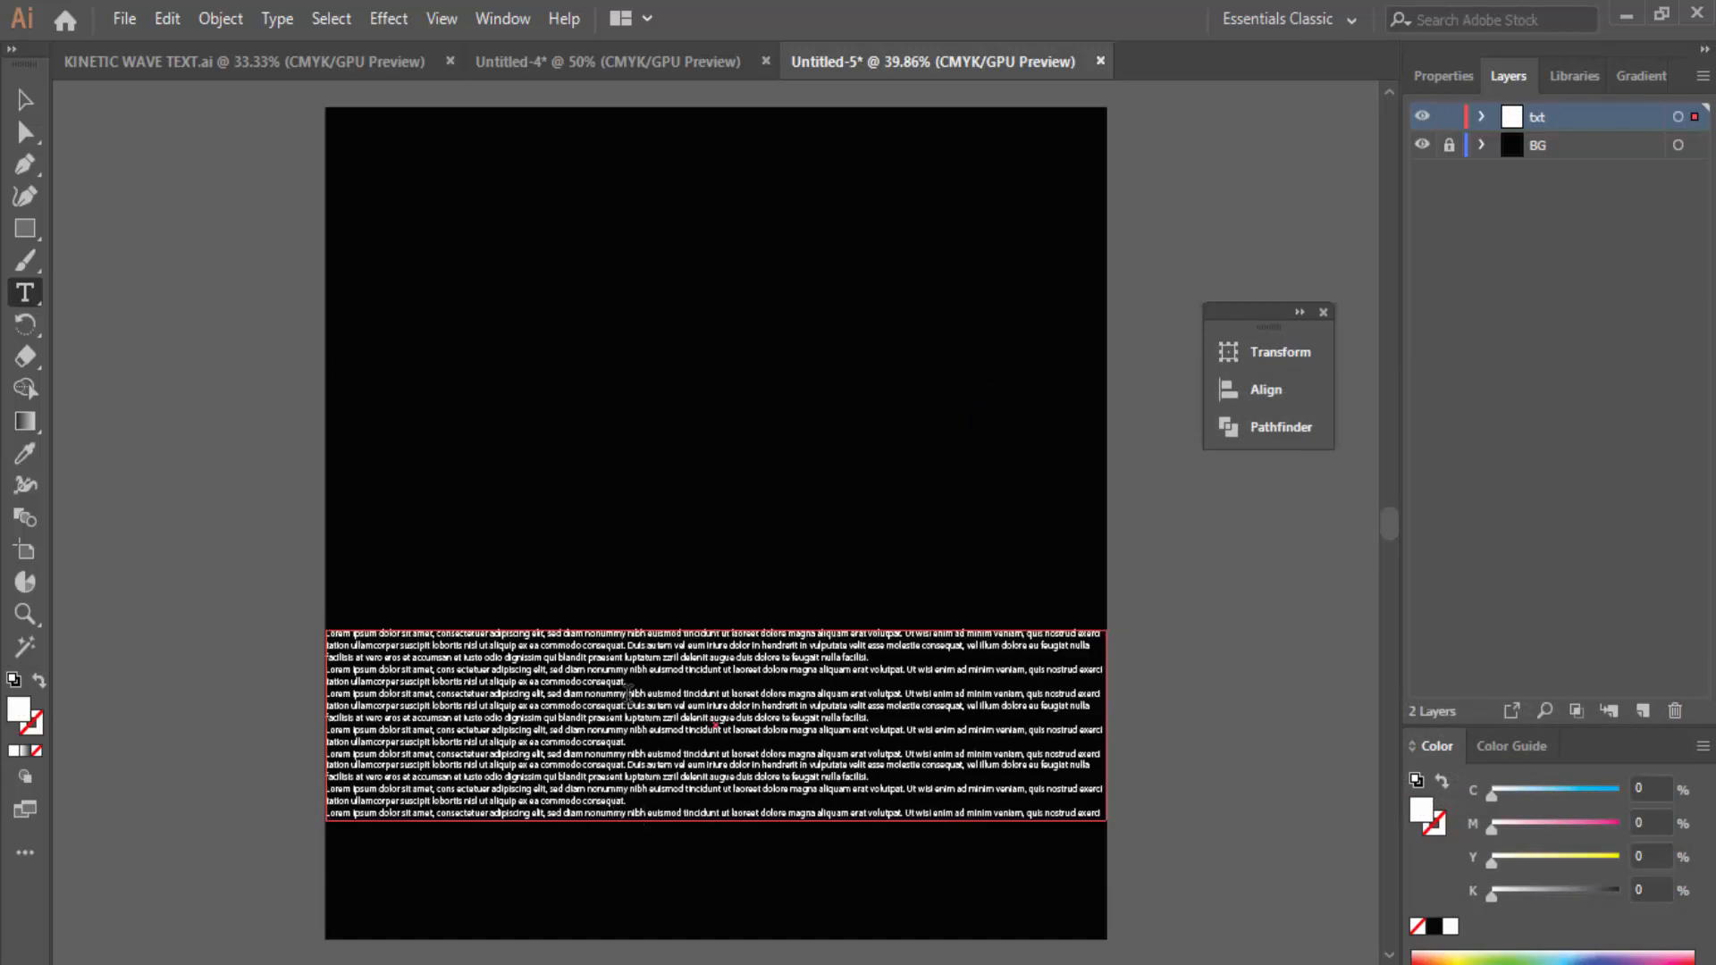
# Step: Replace the placeholder text with the word coolword
pyautogui.hotkey('ctrl', 'a')
pyautogui.press('BackSpace')
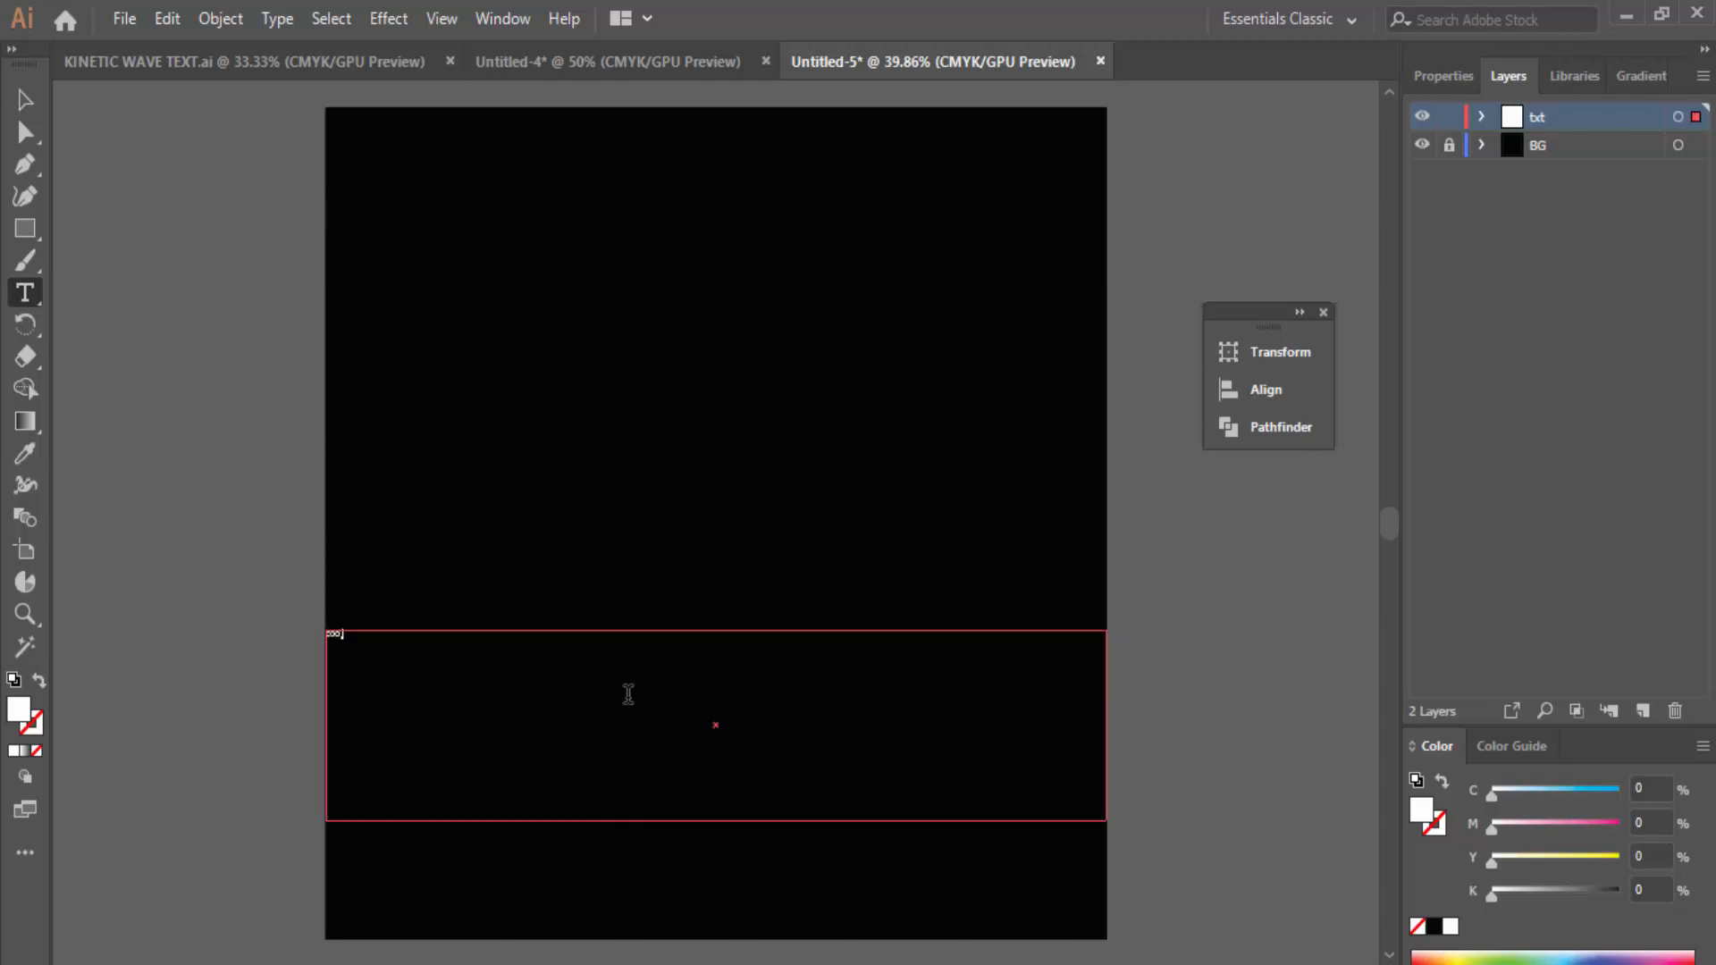
pyautogui.hotkey('ctrl', 'a')
# Step: Set the coolword text font to Impact
pyautogui.click(1439, 79)
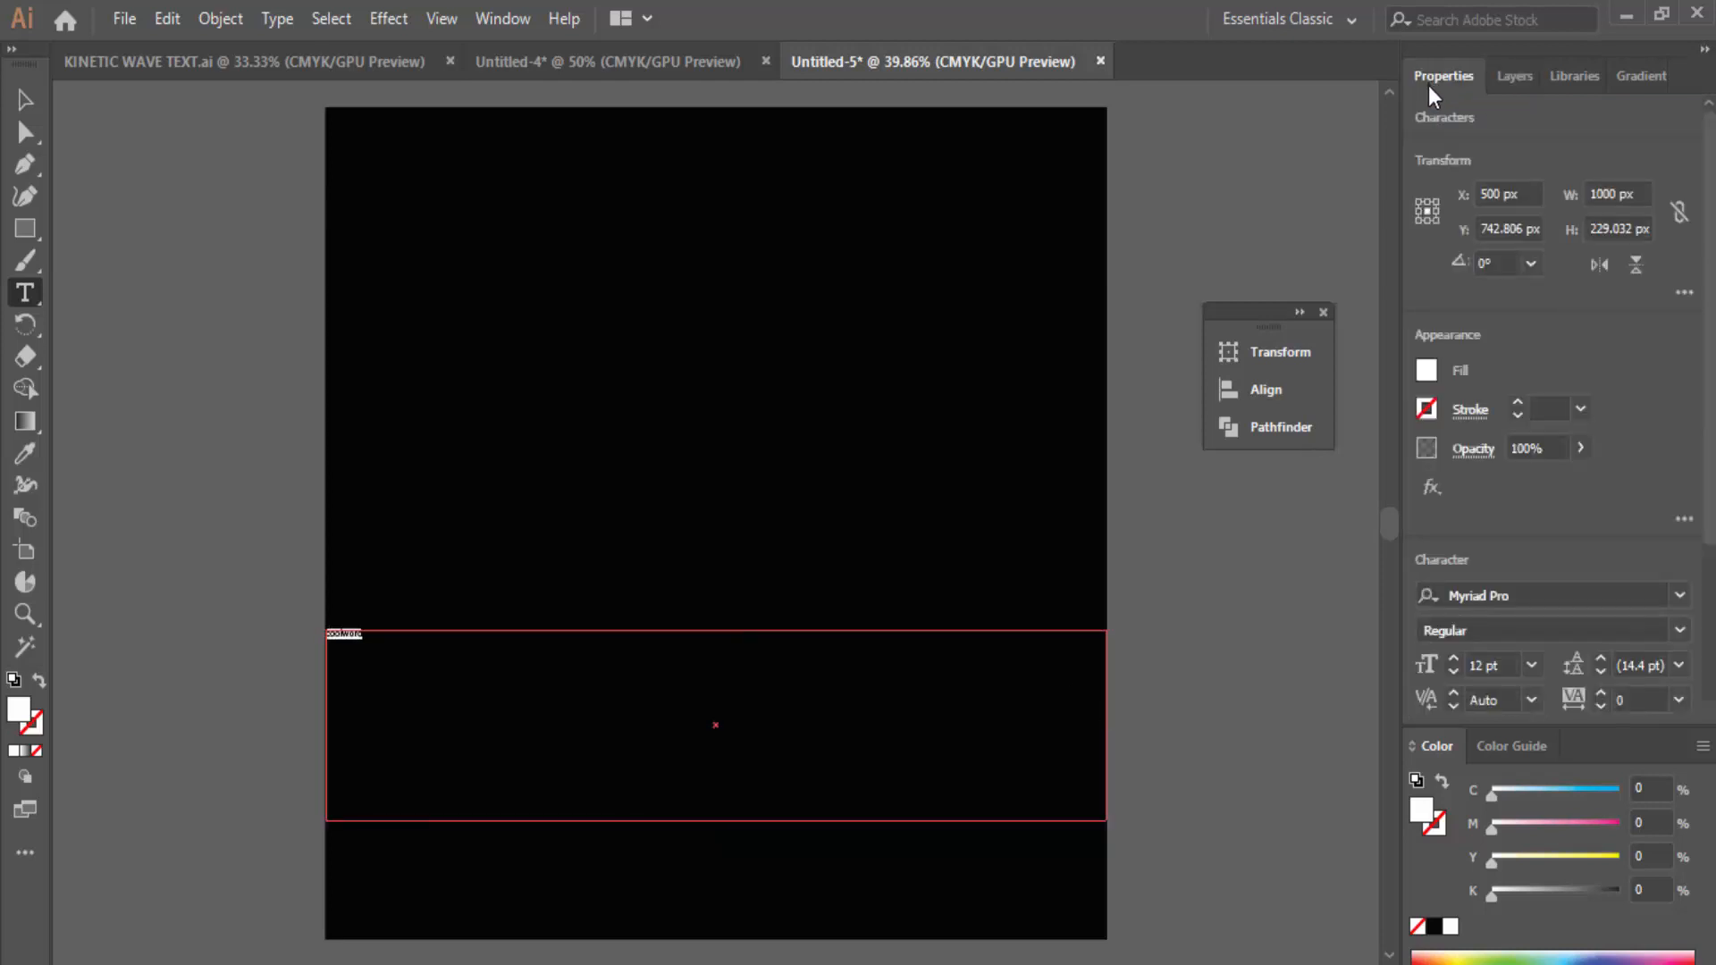
pyautogui.click(1542, 592)
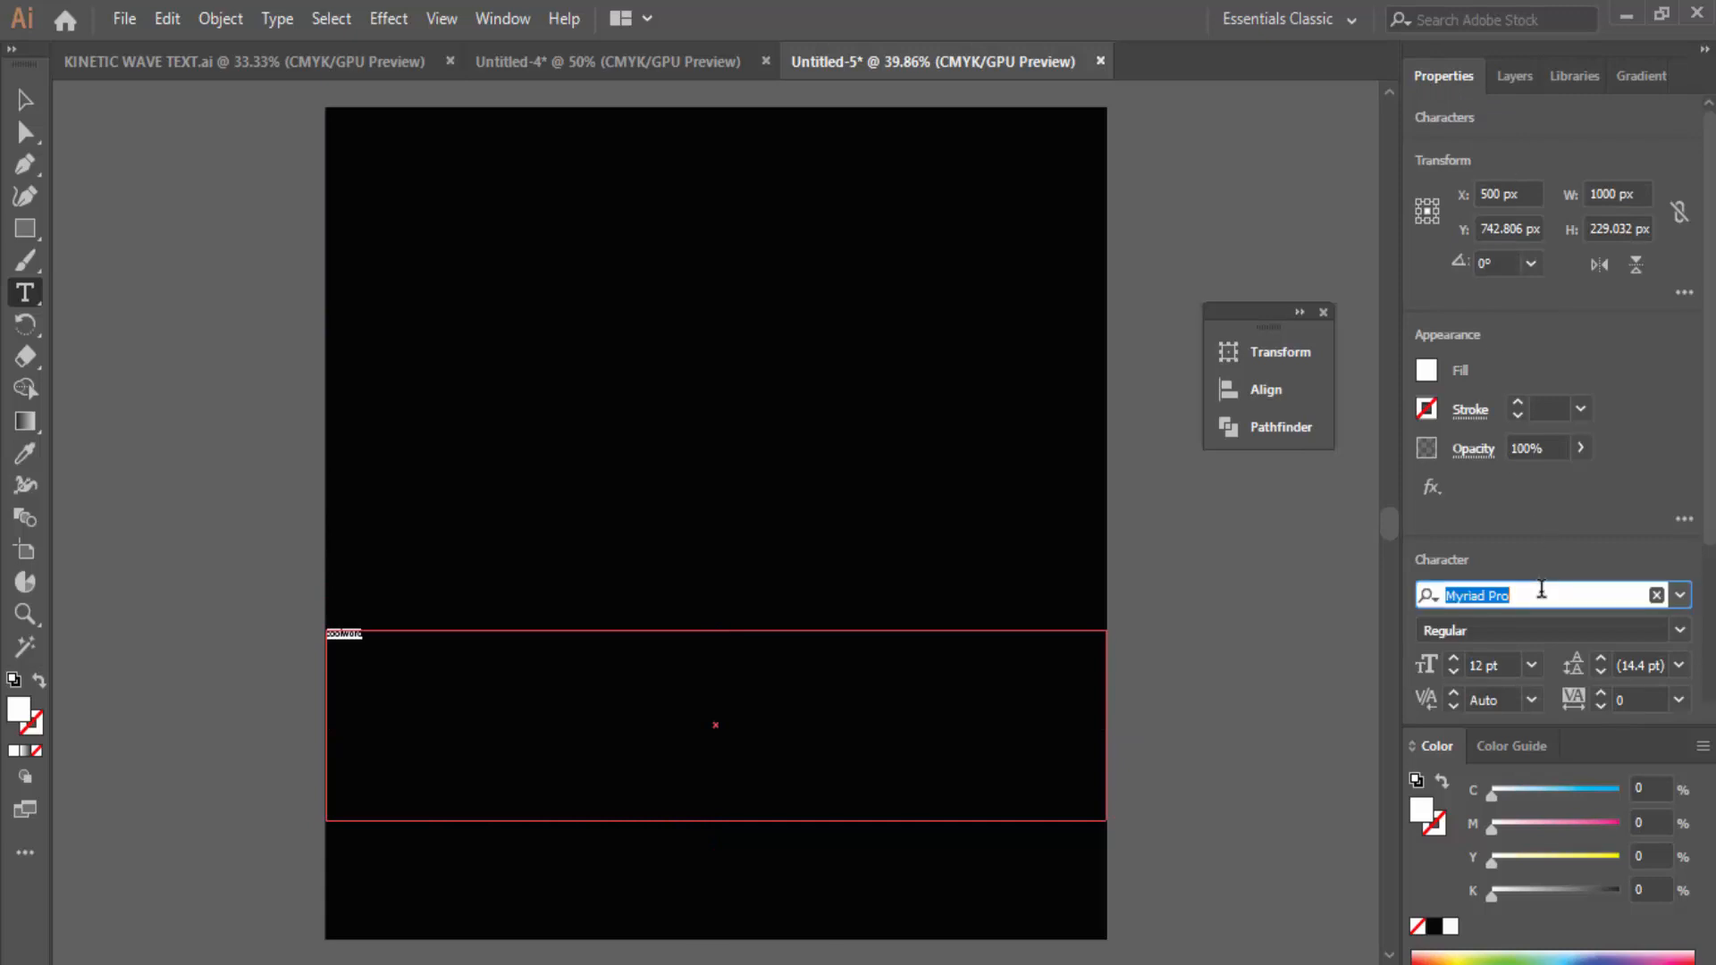
pyautogui.write('Impa')
pyautogui.press('Return')
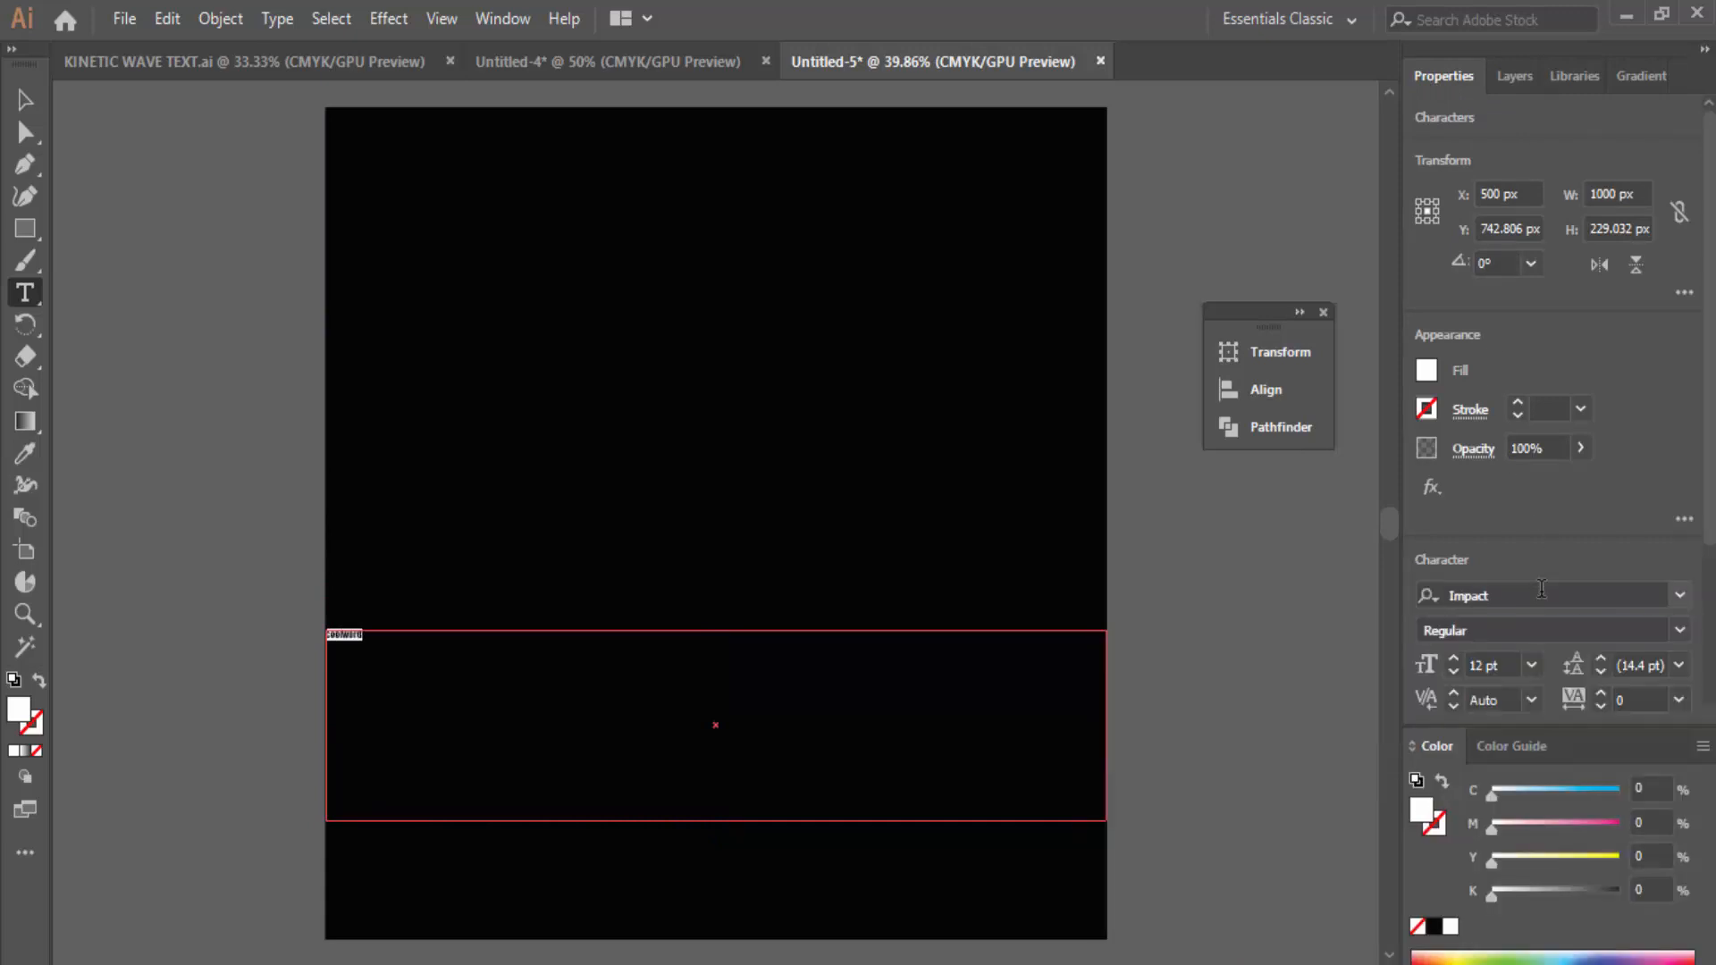
# Step: Enlarge the text size, settling on 200 pt
pyautogui.click(1488, 663)
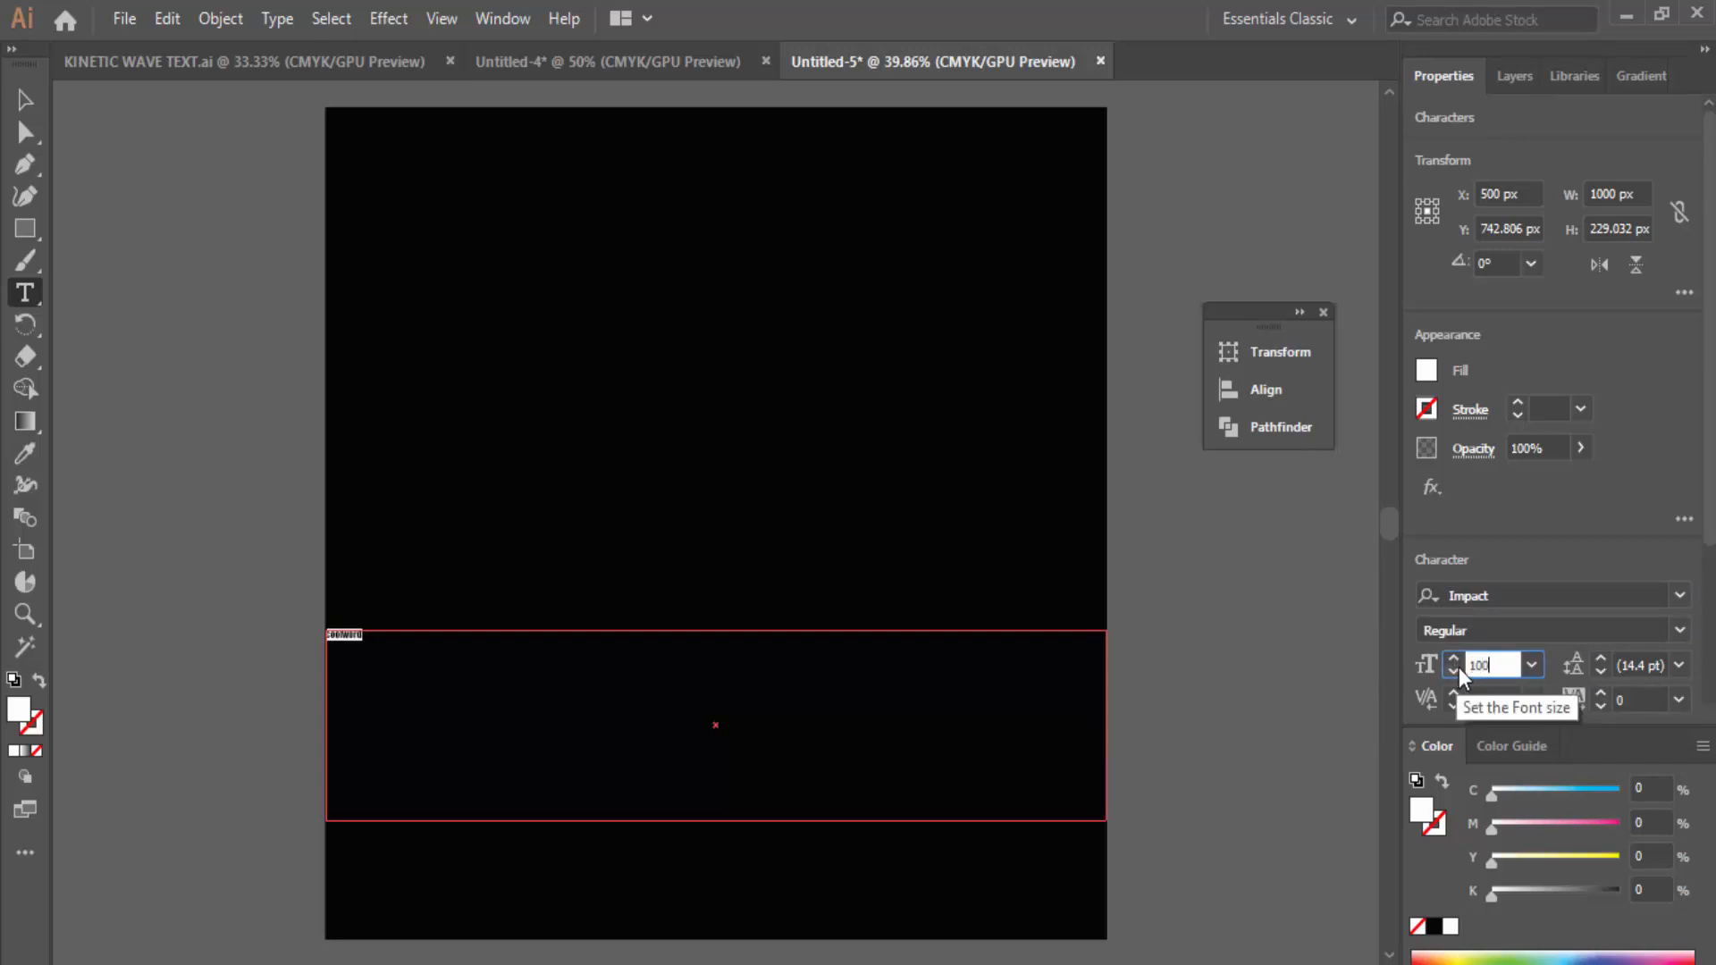
pyautogui.write('100')
pyautogui.press('Return')
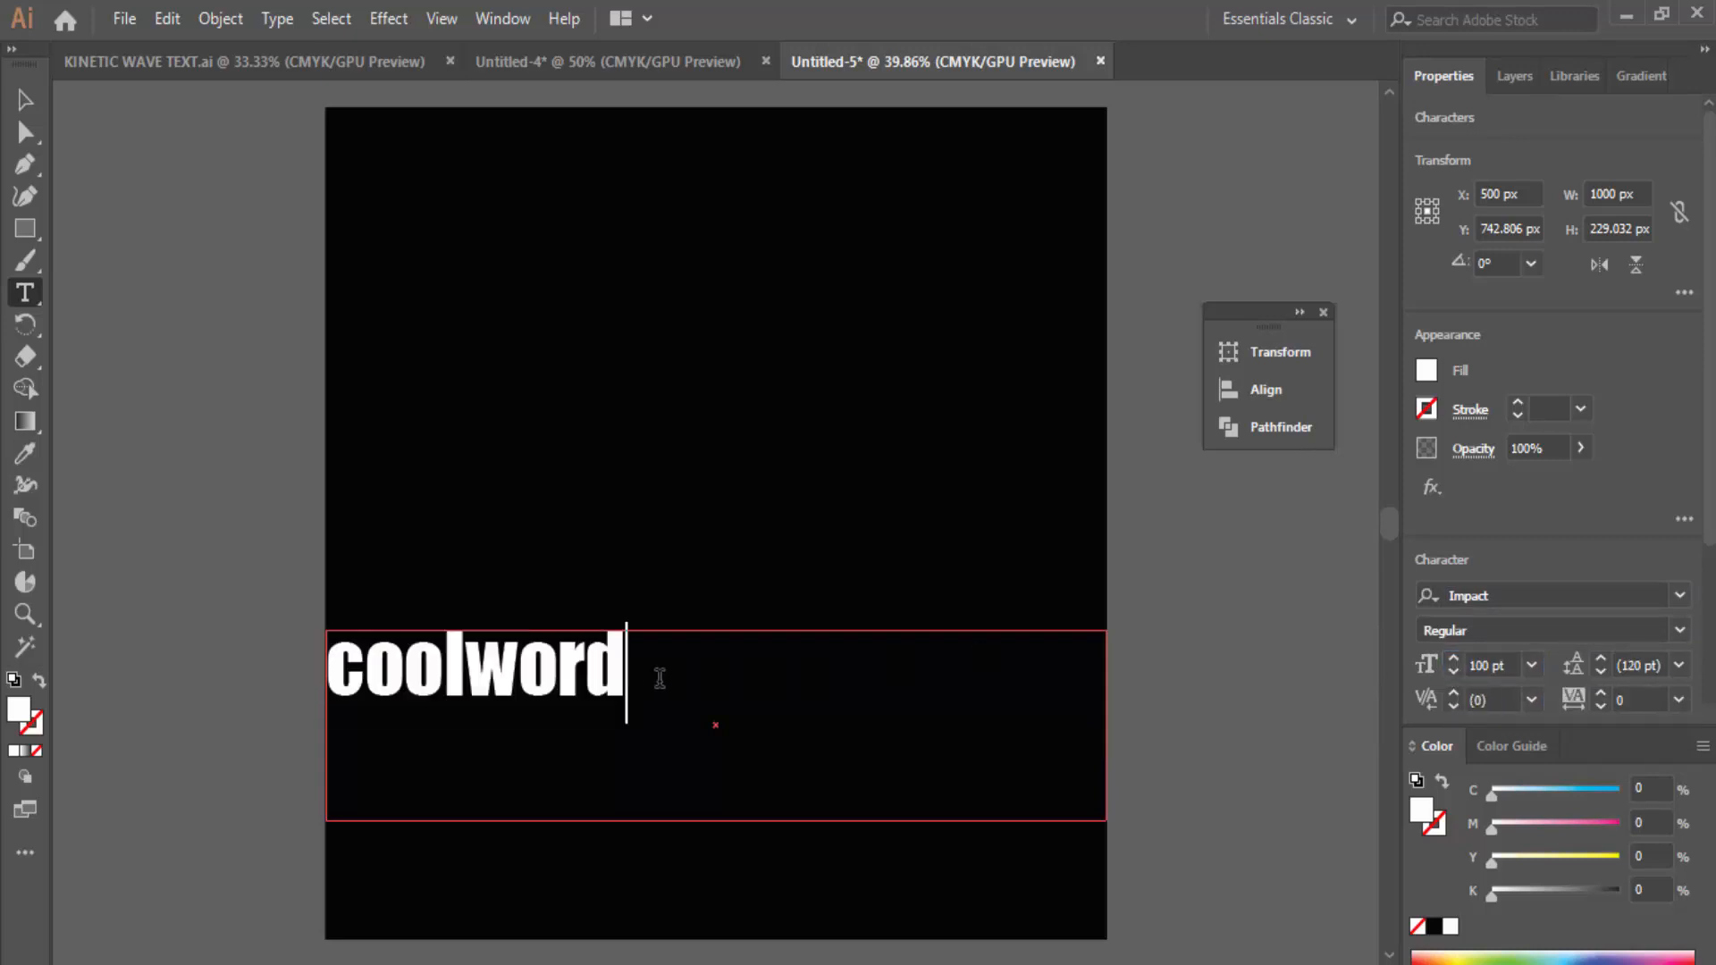
pyautogui.hotkey('ctrl', 'a')
pyautogui.click(1454, 659)
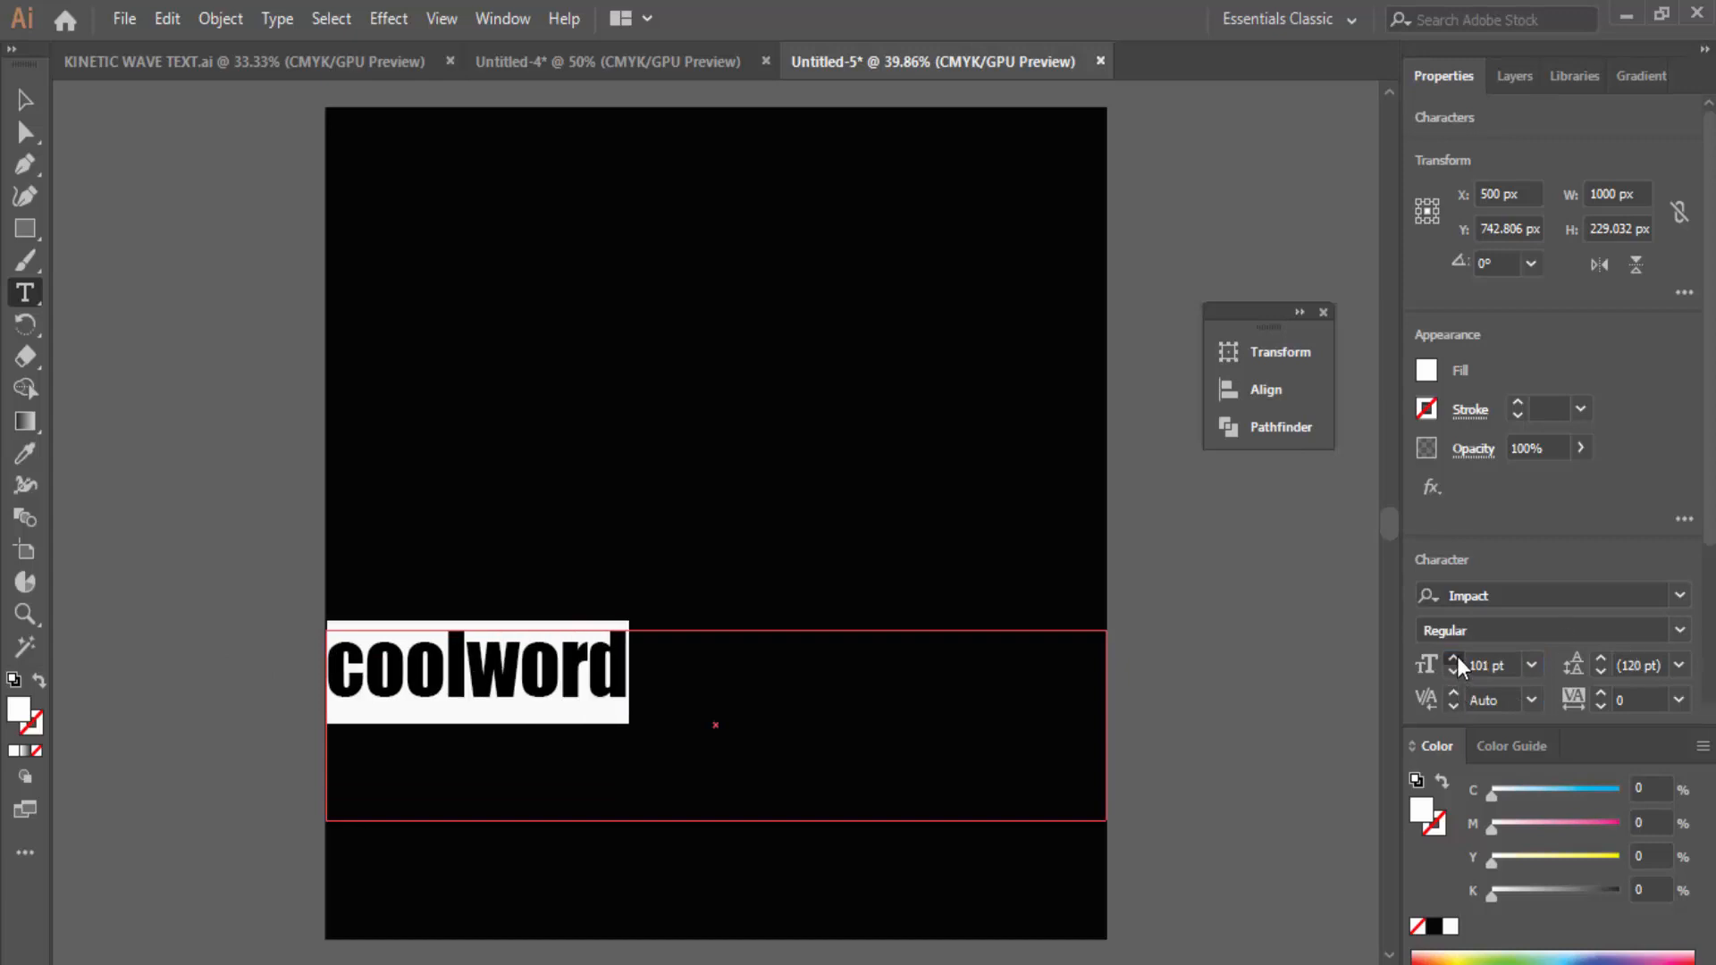
pyautogui.moveTo(1457, 658); pyautogui.dragTo(1457, 658)
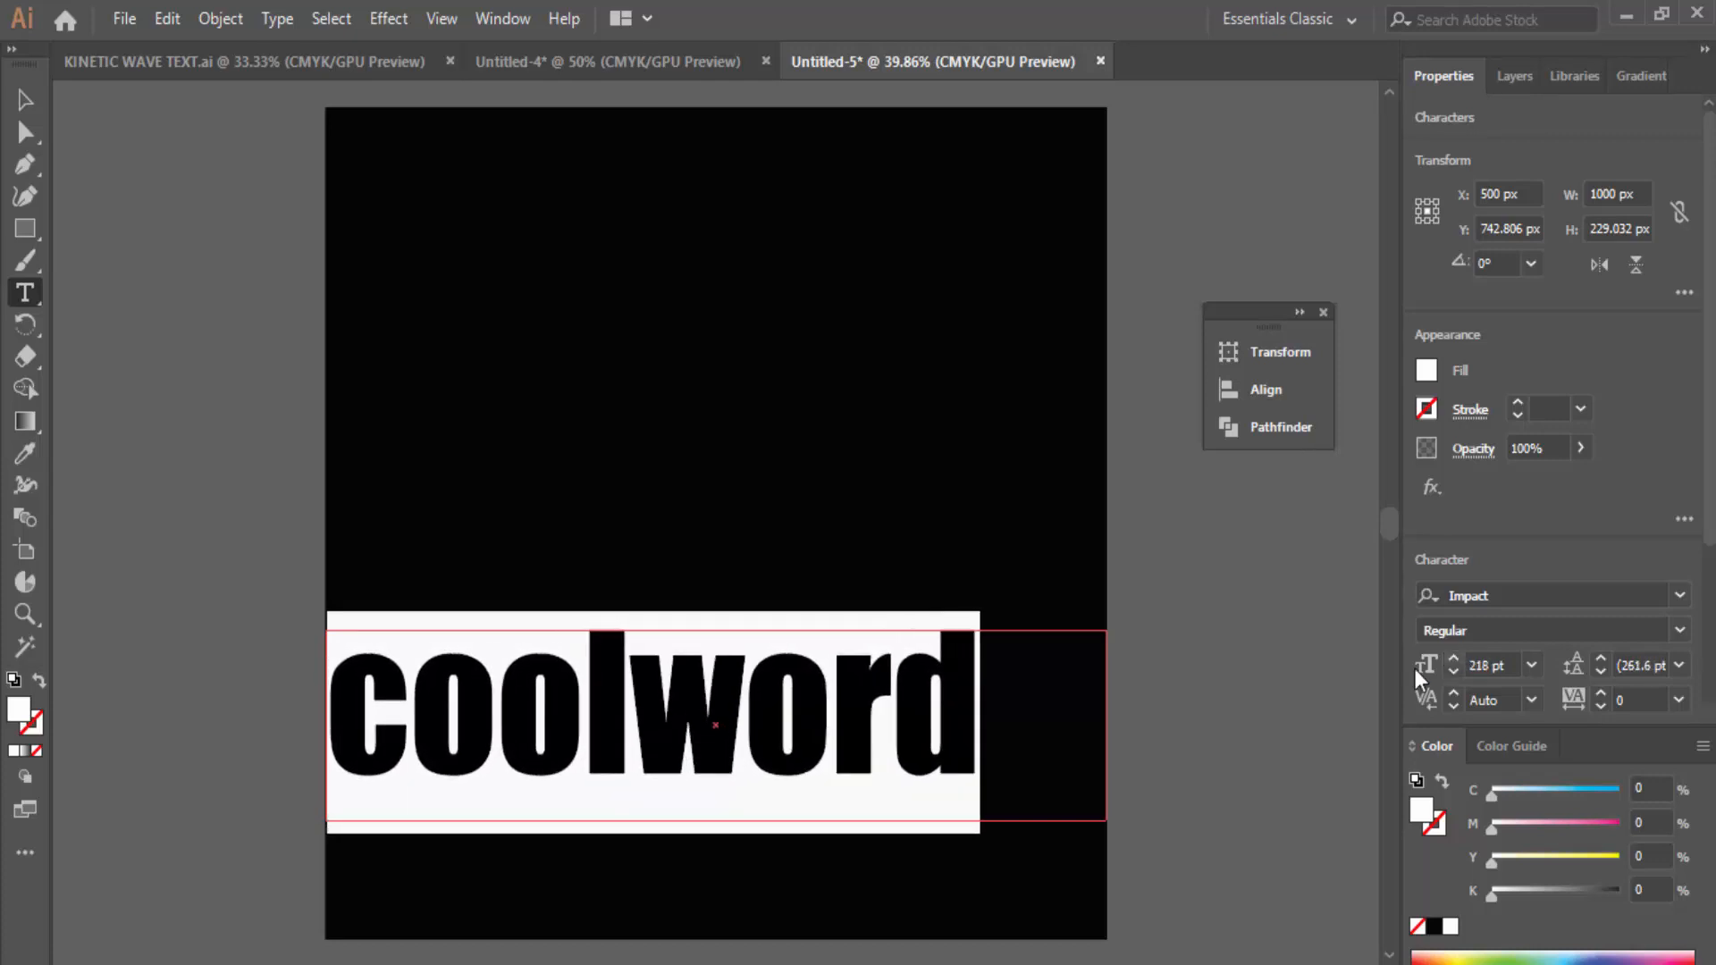
pyautogui.click(982, 717)
pyautogui.moveTo(1052, 716); pyautogui.dragTo(134, 704)
pyautogui.click(1488, 665)
pyautogui.write('200')
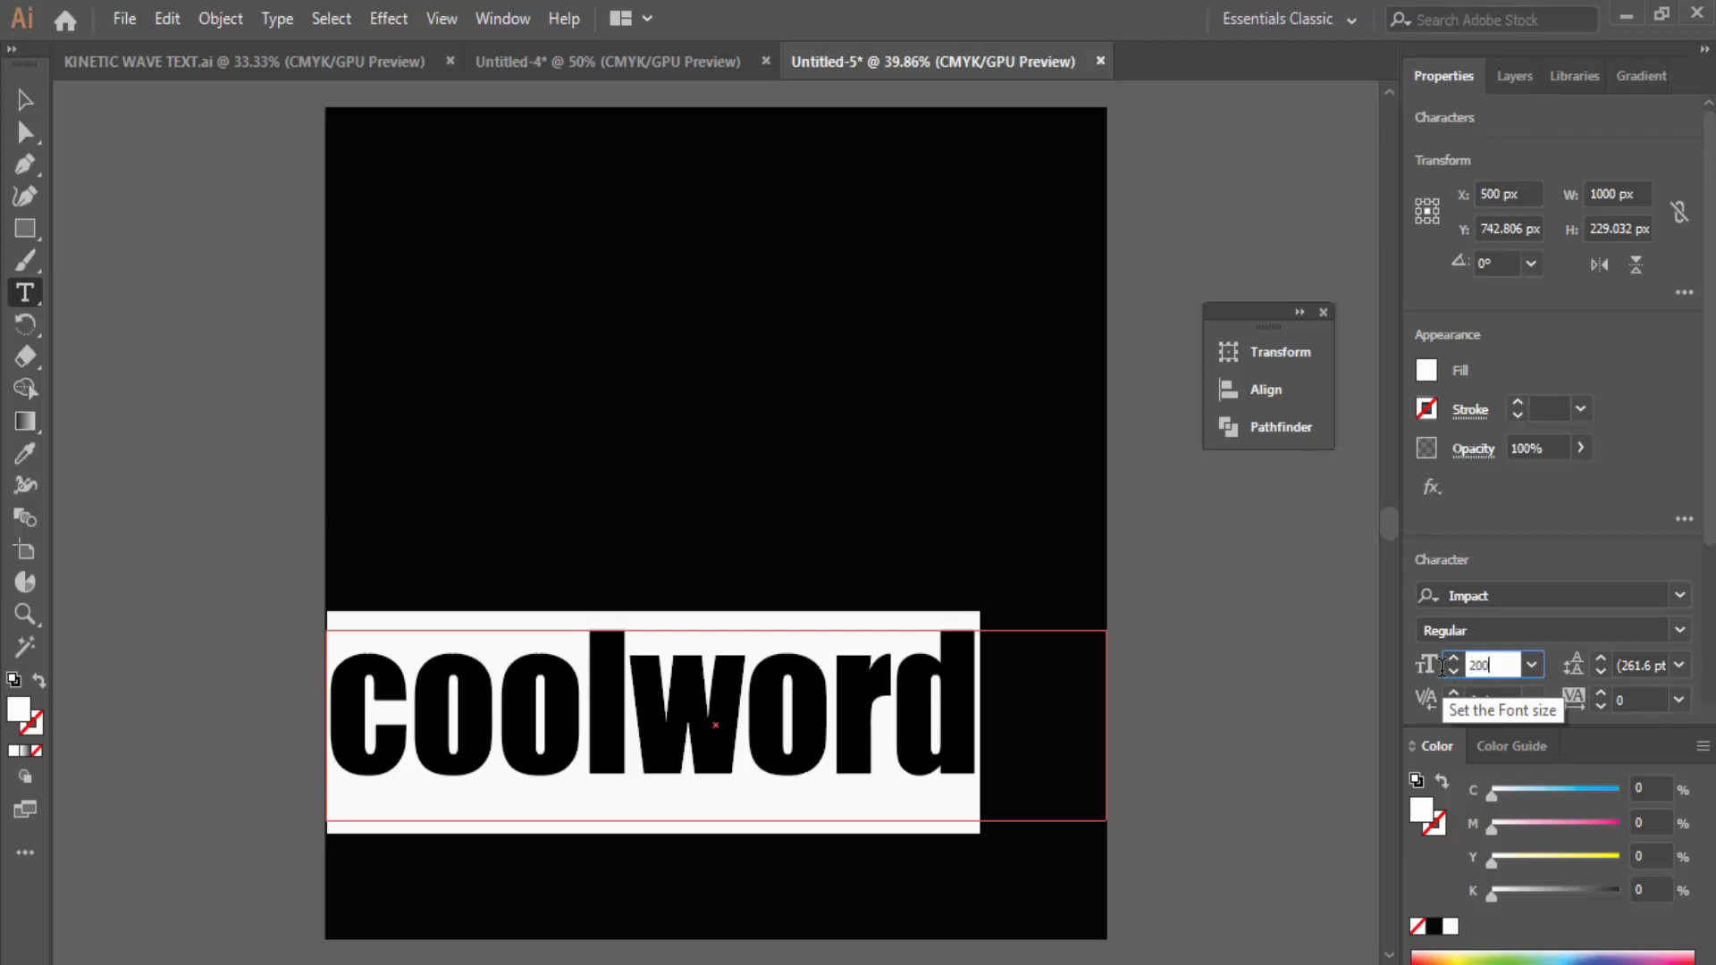
pyautogui.press('Return')
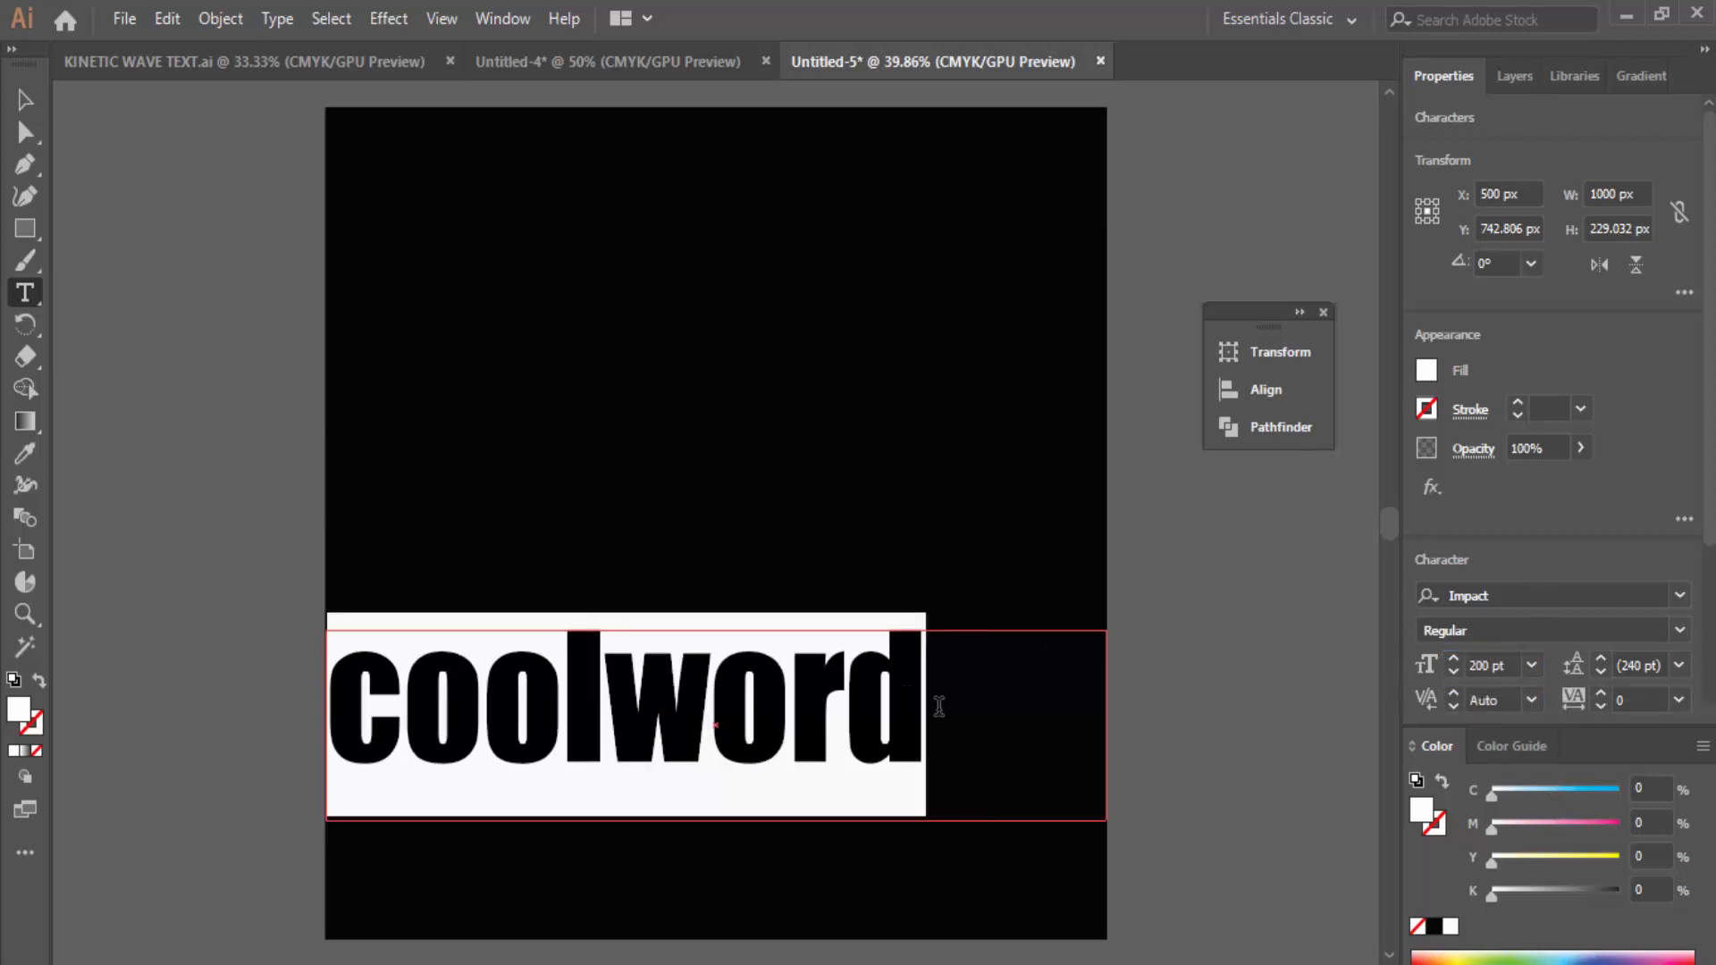
# Step: Retype the word in capitals as COOLWORD
pyautogui.write('COOL')
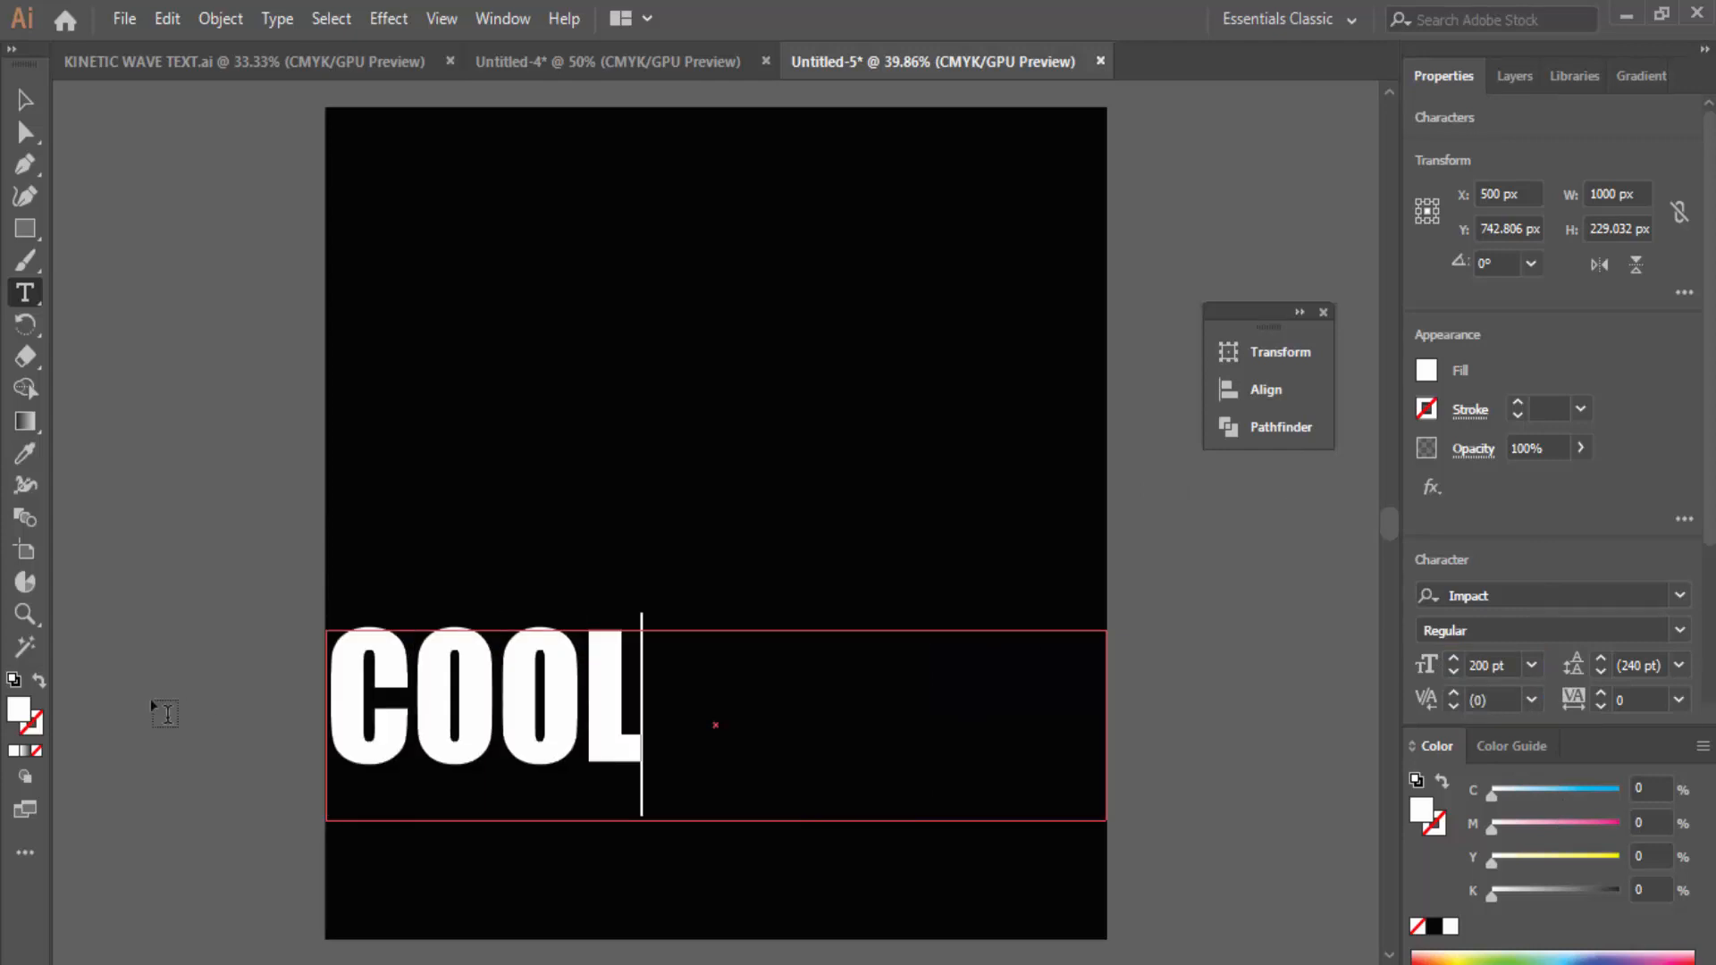
pyautogui.write('WORD')
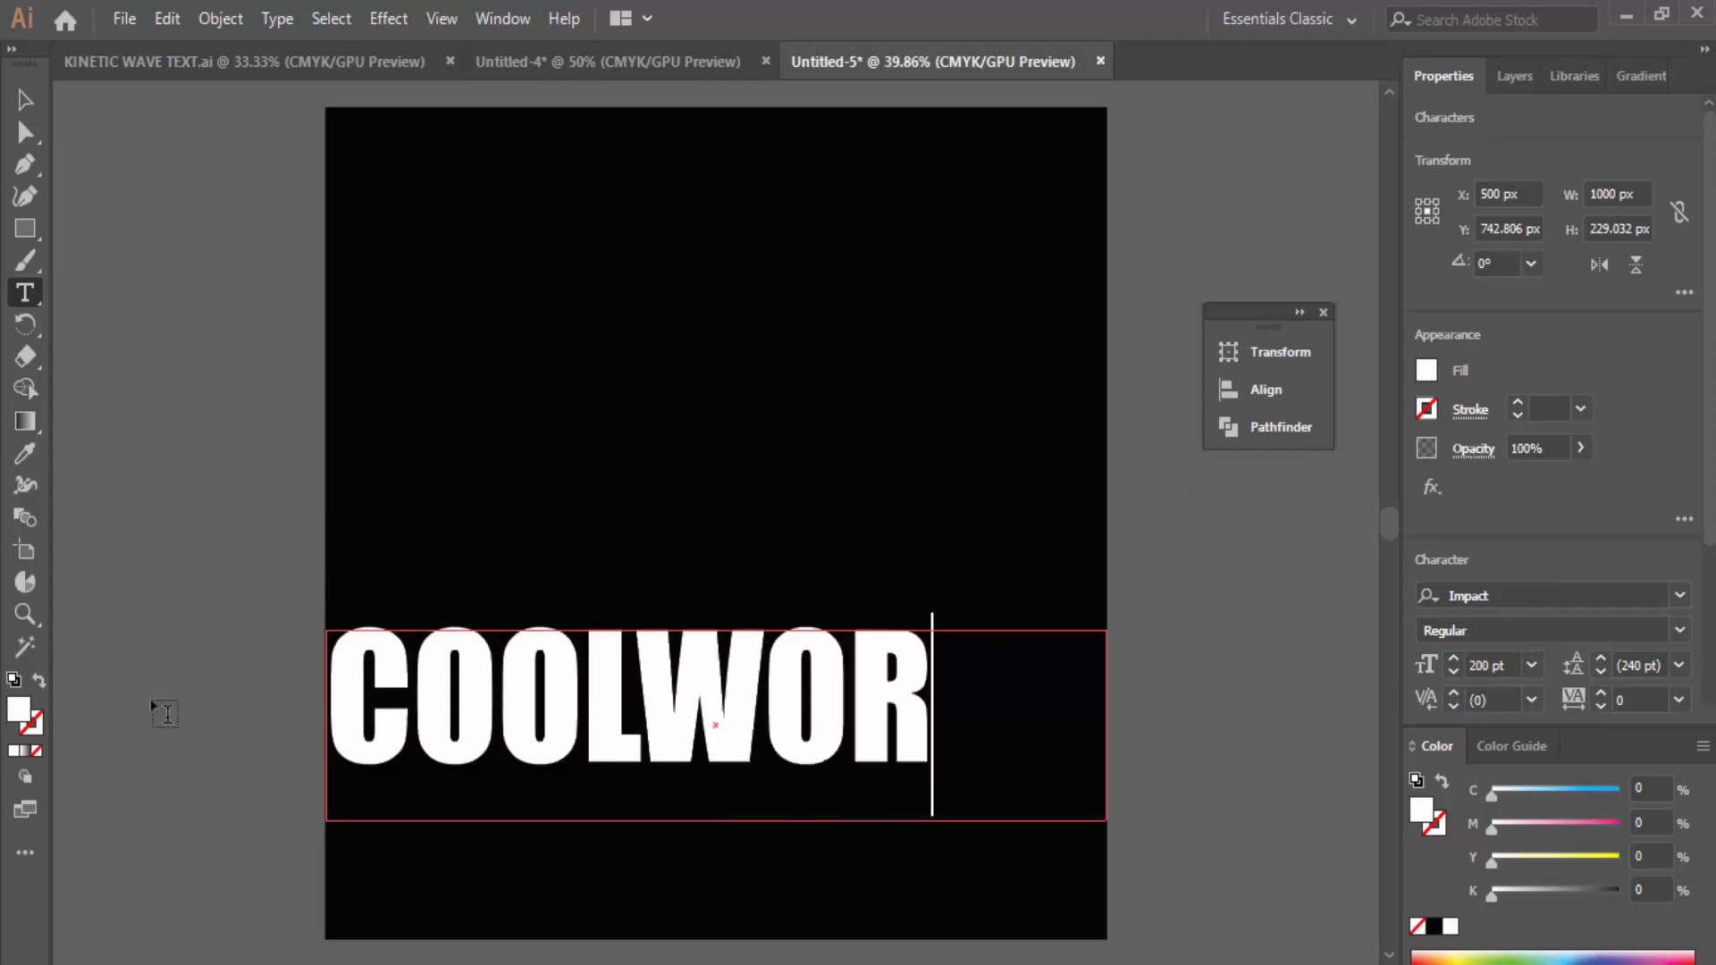
pyautogui.click(583, 677)
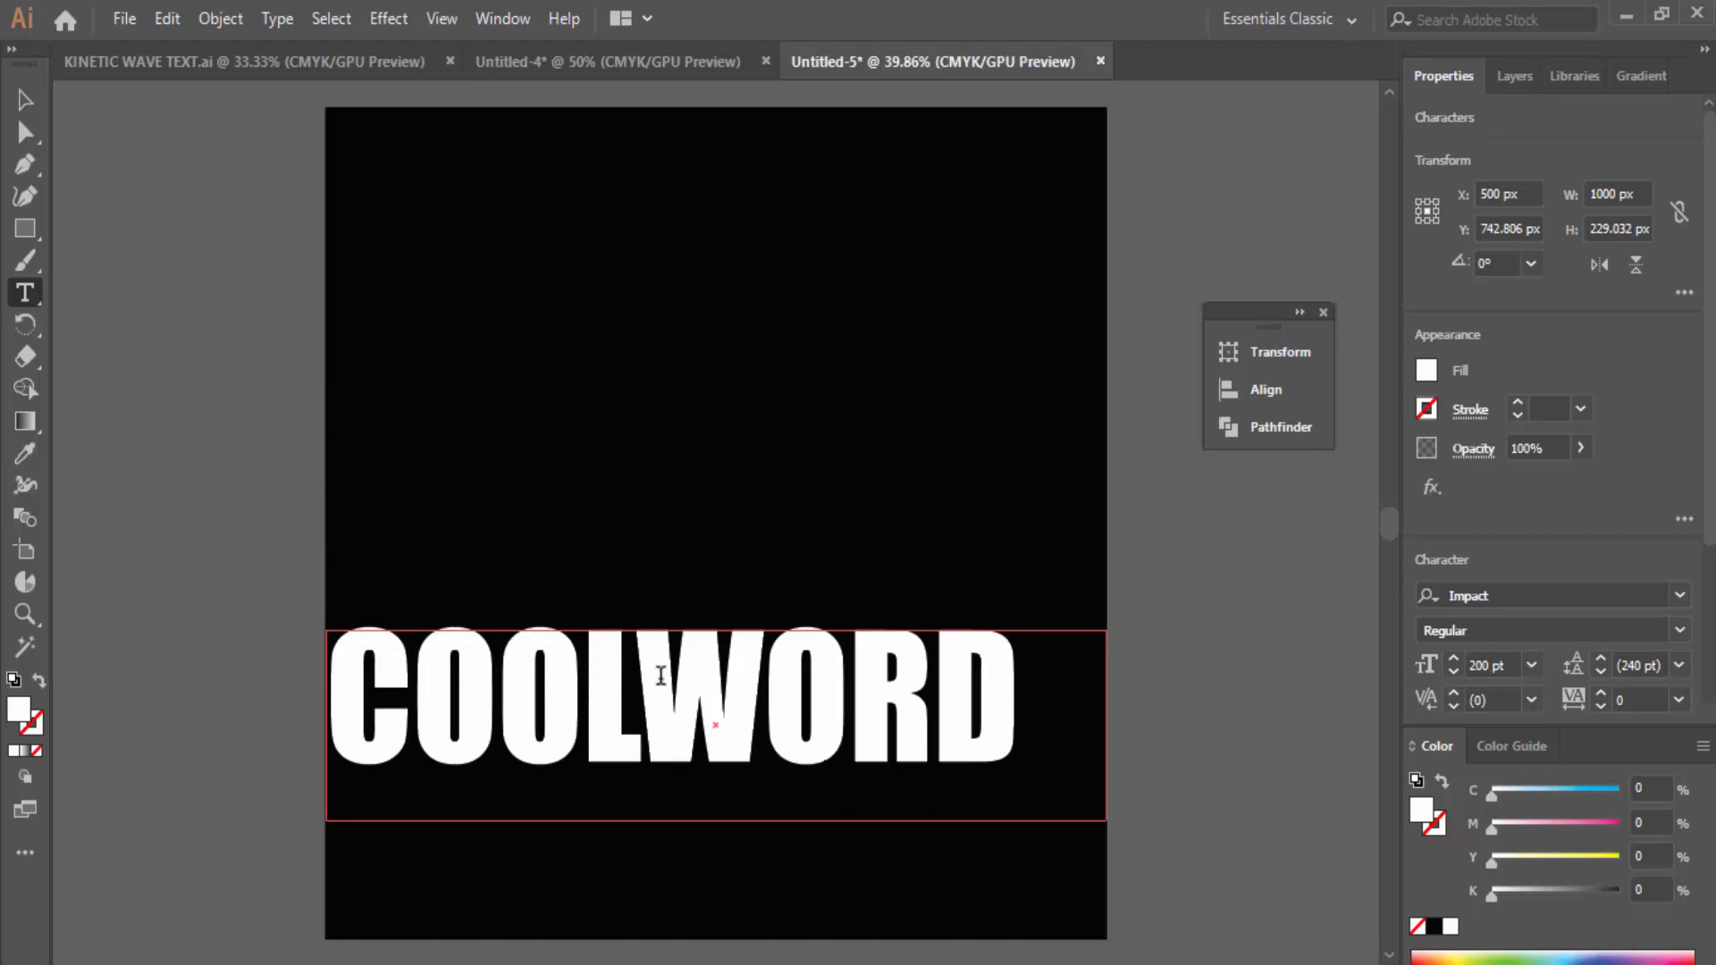
pyautogui.moveTo(1017, 690); pyautogui.dragTo(313, 685)
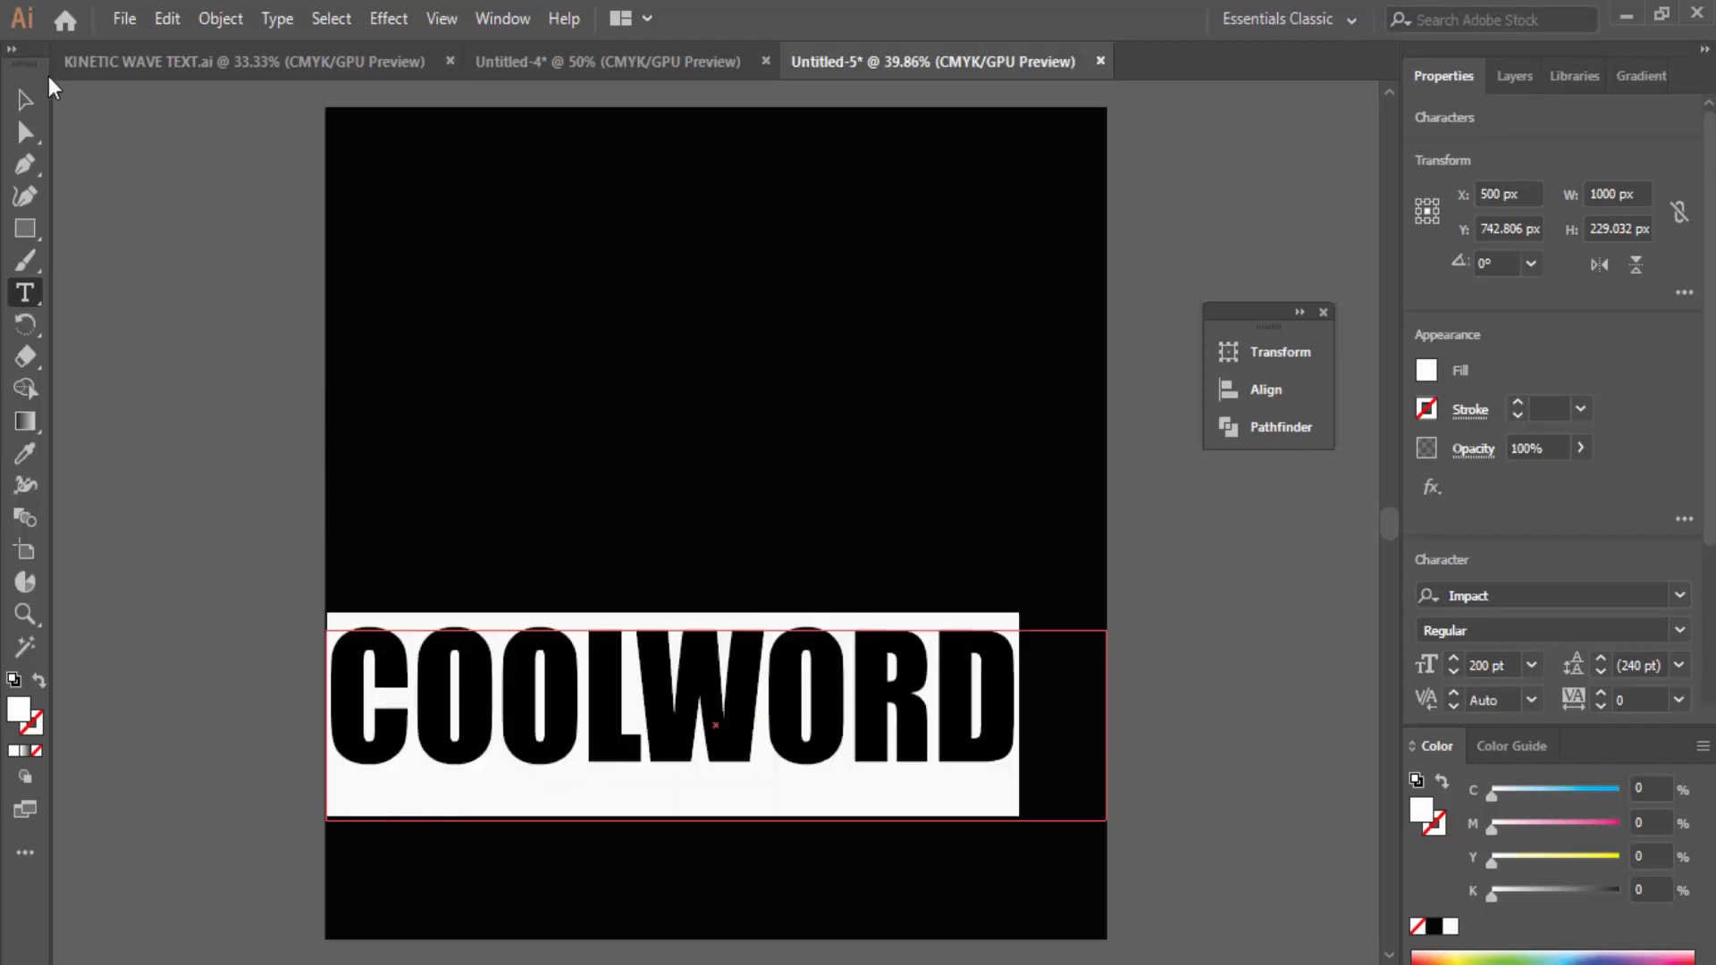
# Step: Drag the text frame's bottom edge up to fit the COOLWORD letters
pyautogui.click(22, 100)
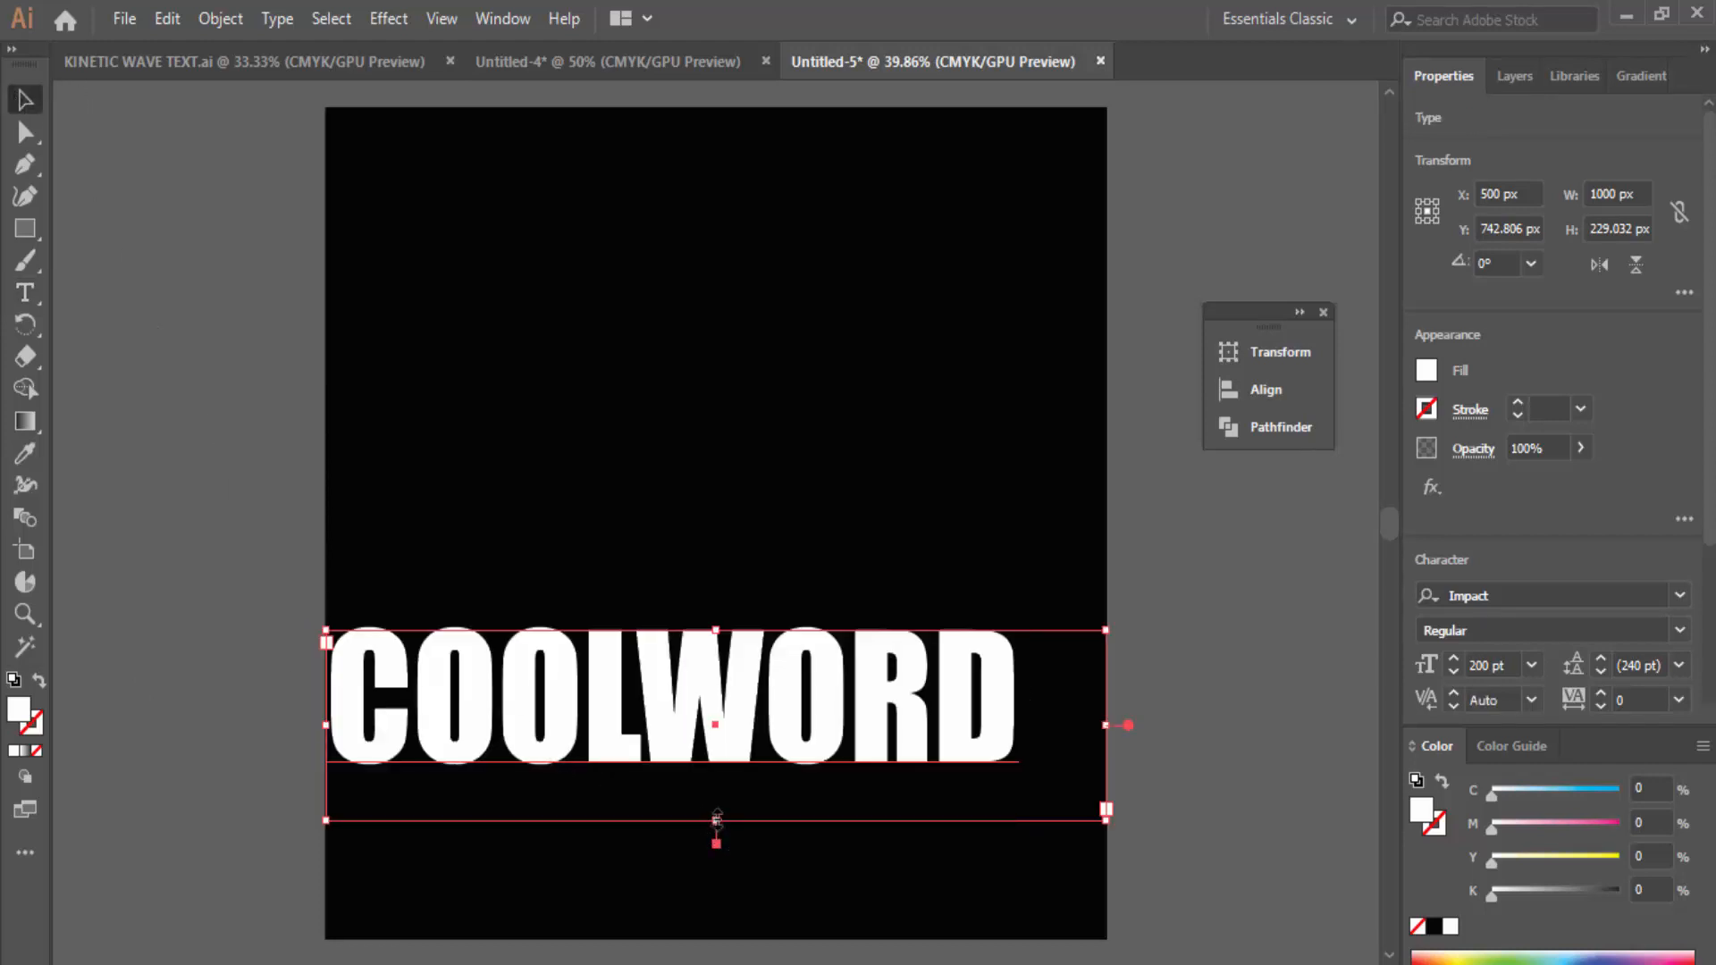
pyautogui.moveTo(715, 820); pyautogui.dragTo(716, 769)
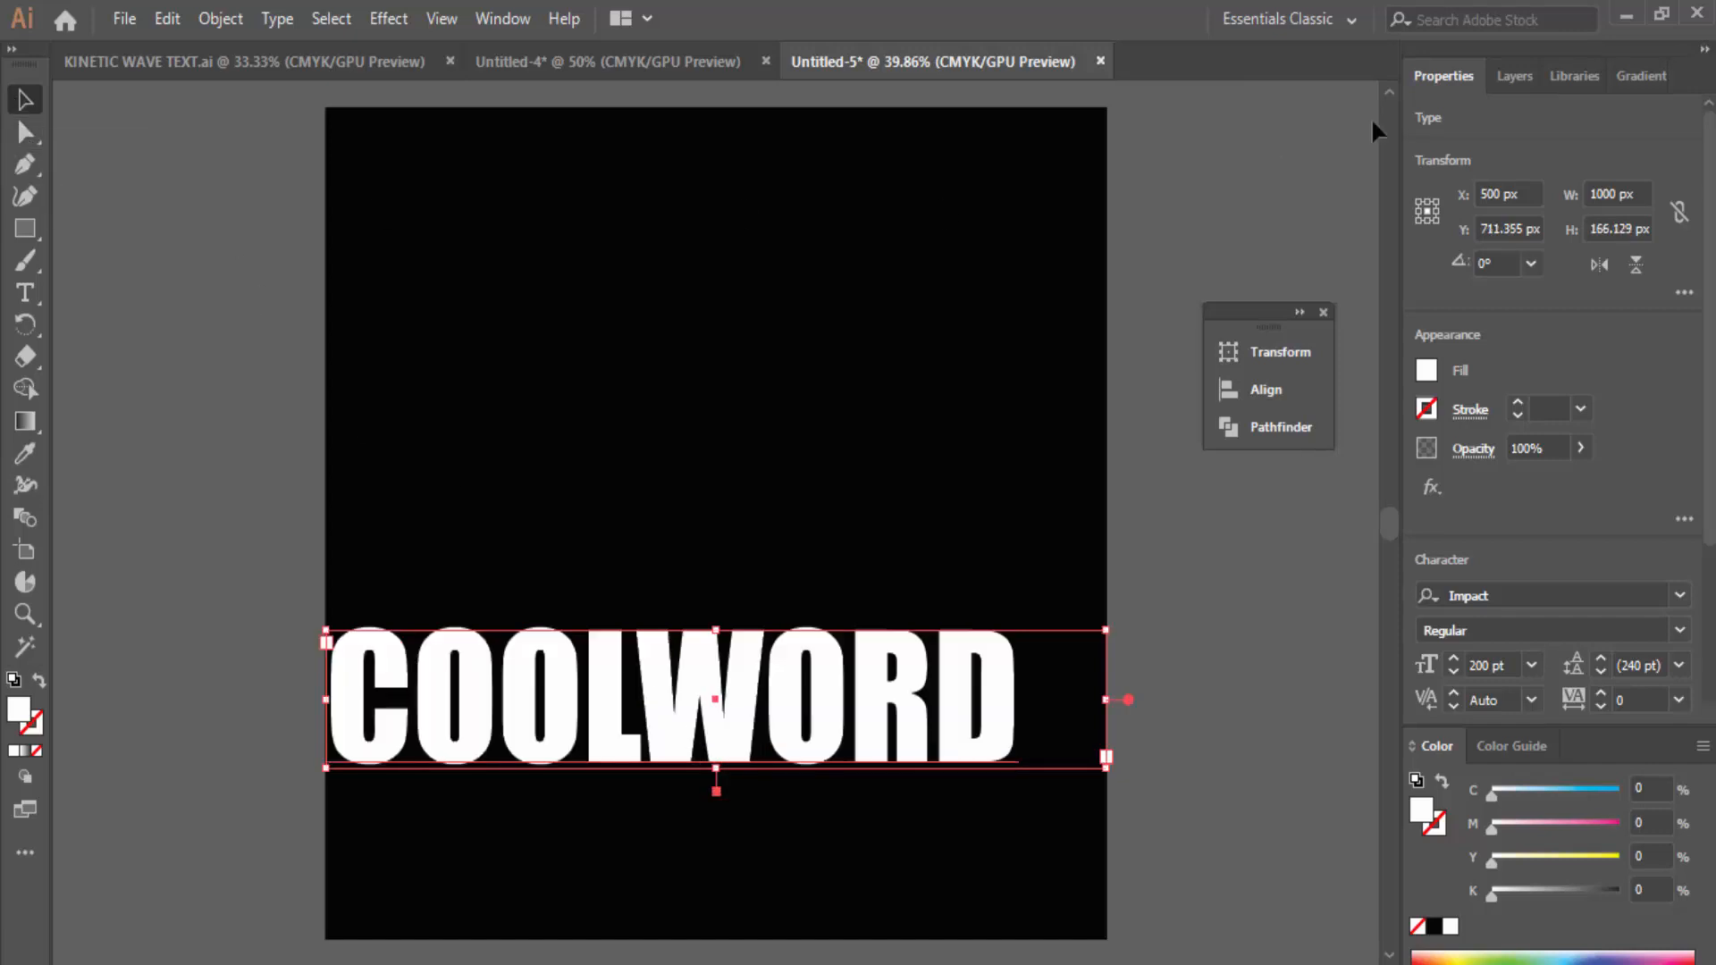
pyautogui.click(1503, 76)
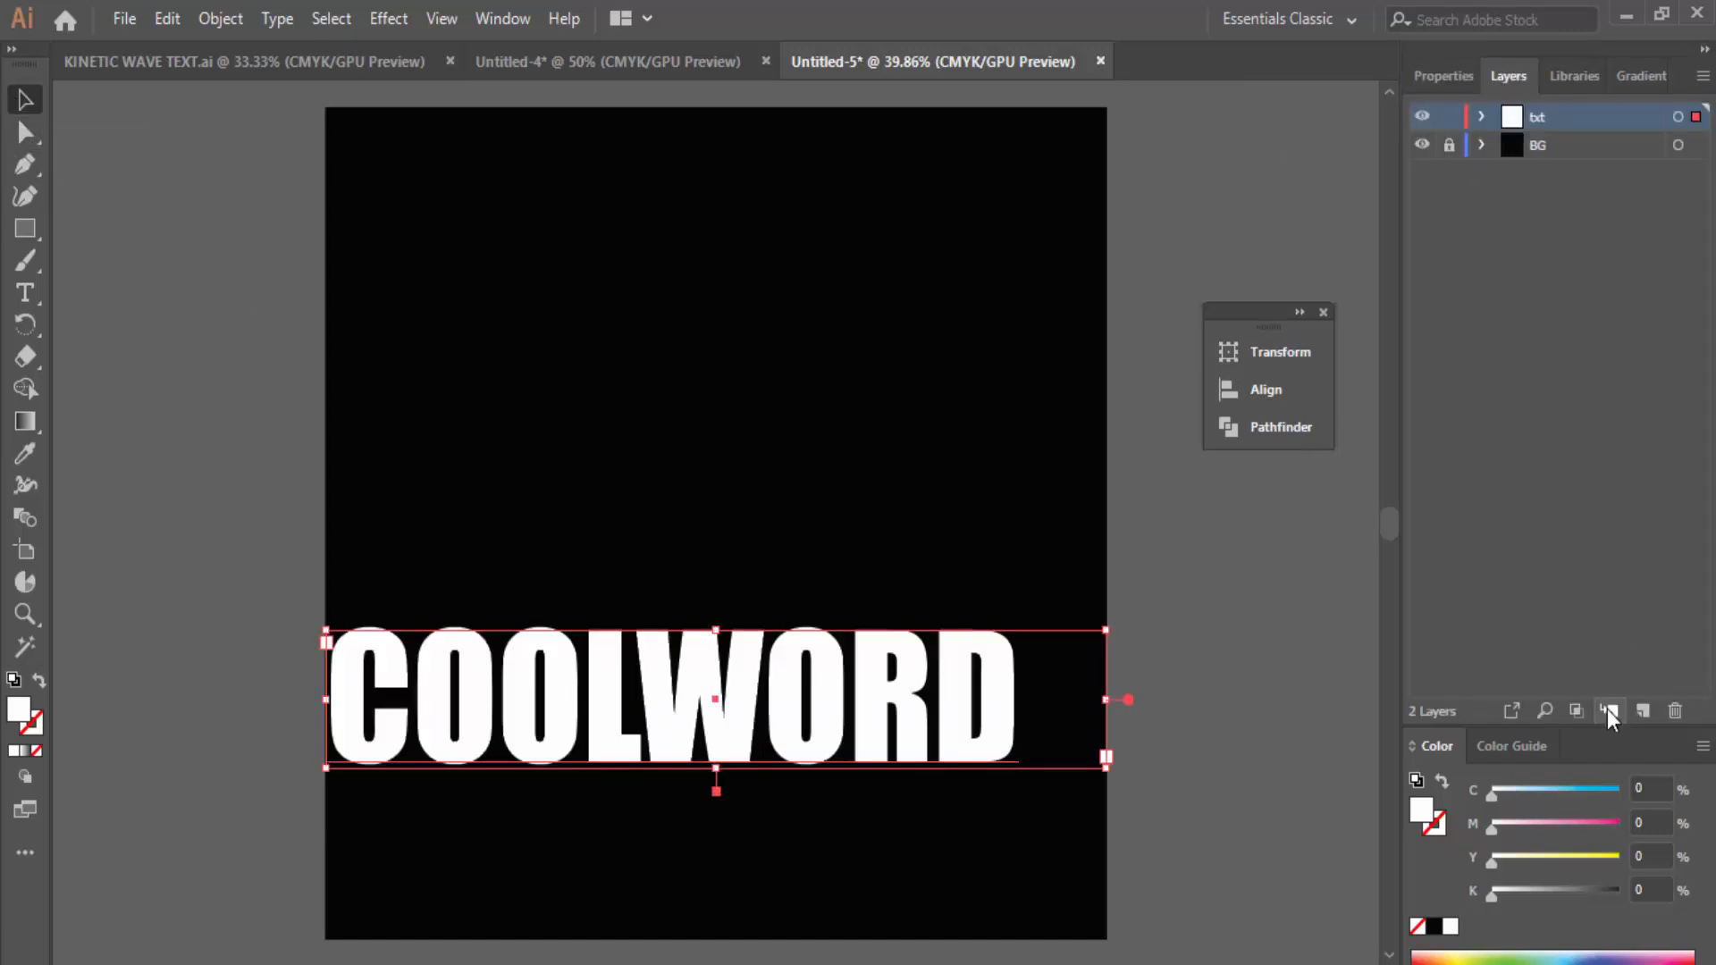
# Step: Add Layer 3 above txt and rename it 2ND WORD
pyautogui.click(1633, 713)
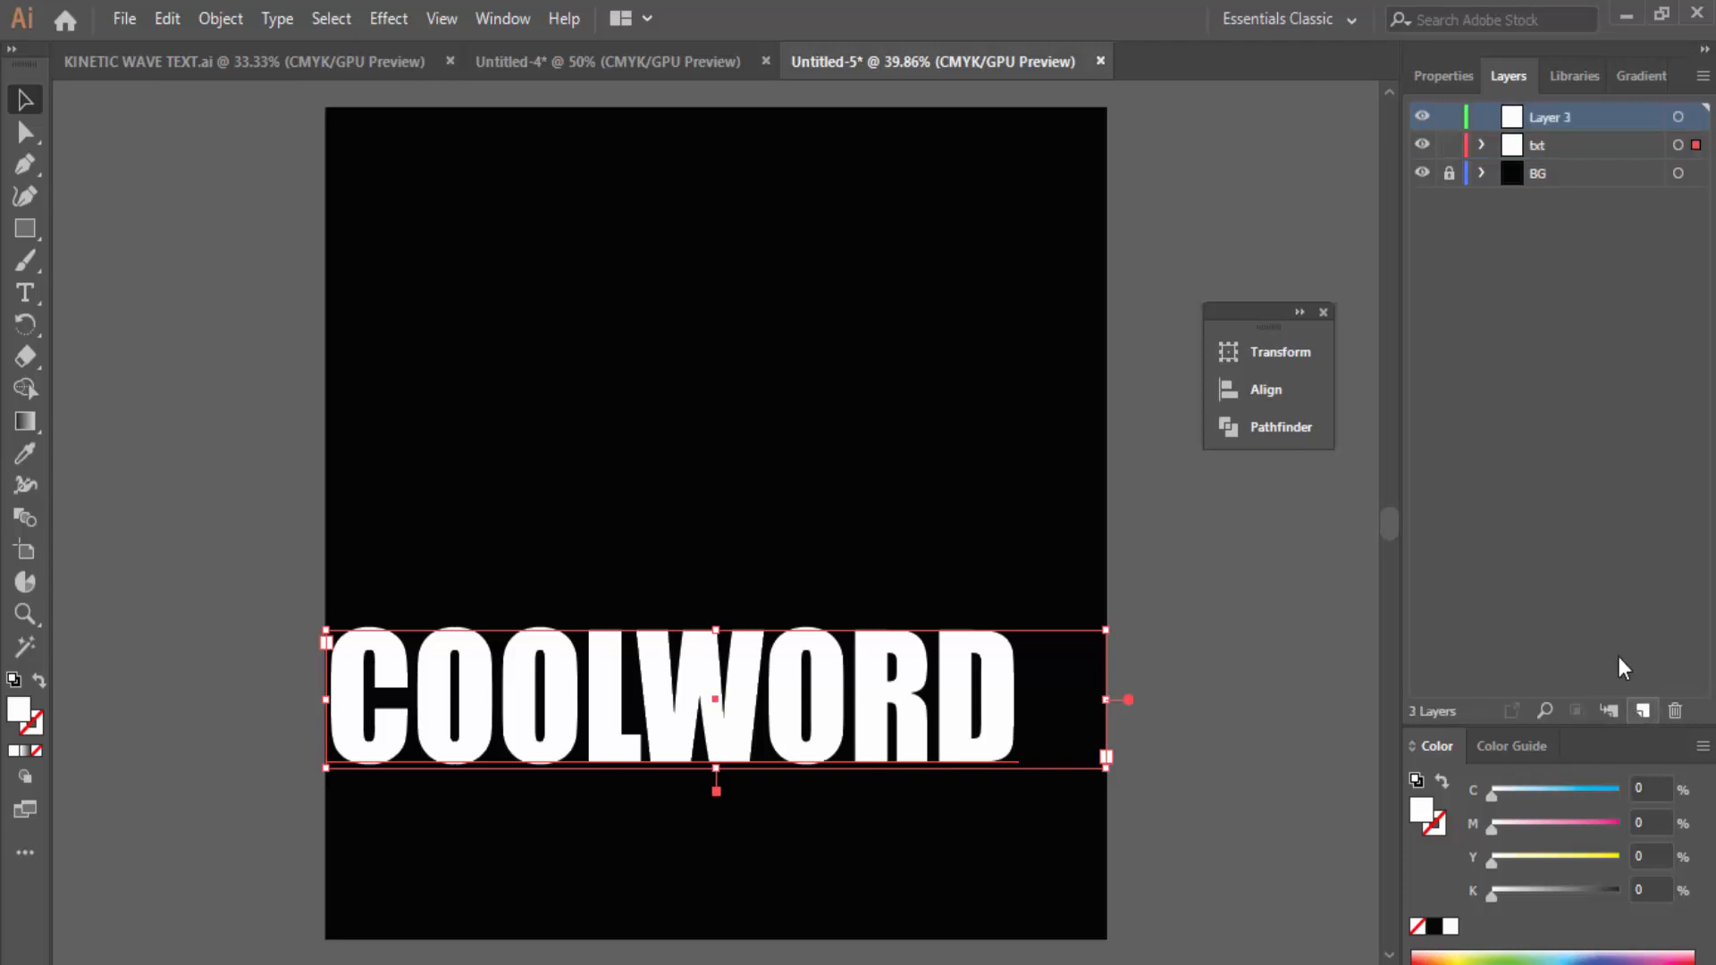
pyautogui.doubleClick(1539, 121)
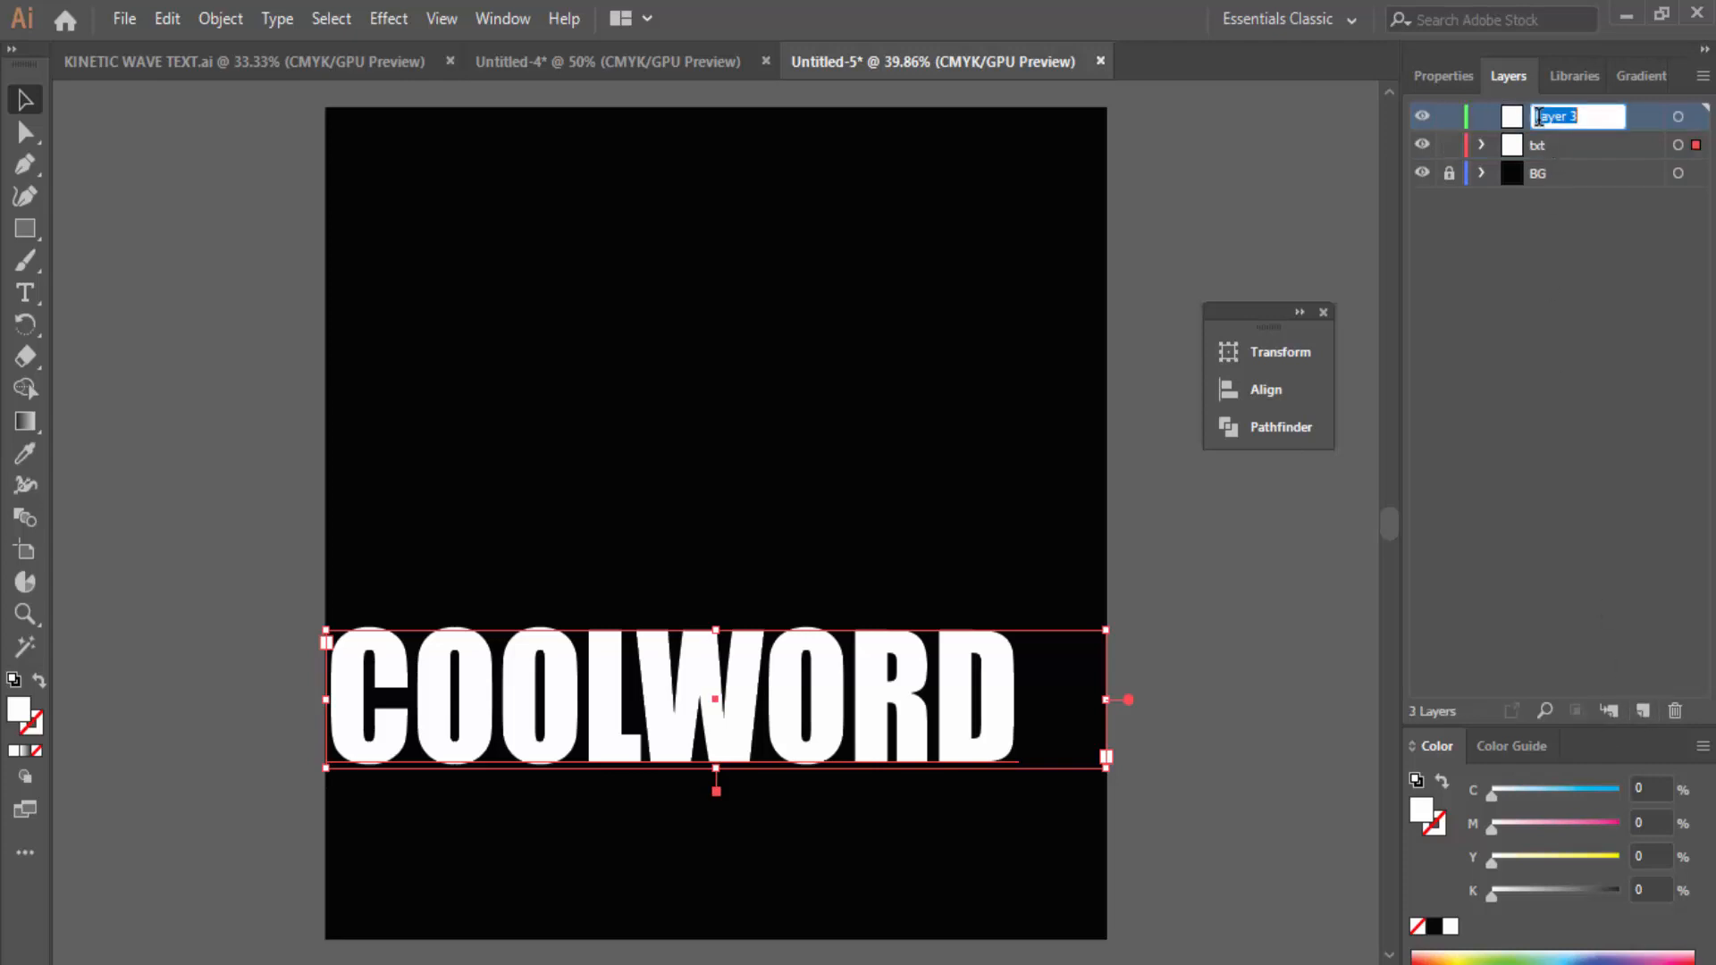
pyautogui.write('END')
pyautogui.click(1225, 548)
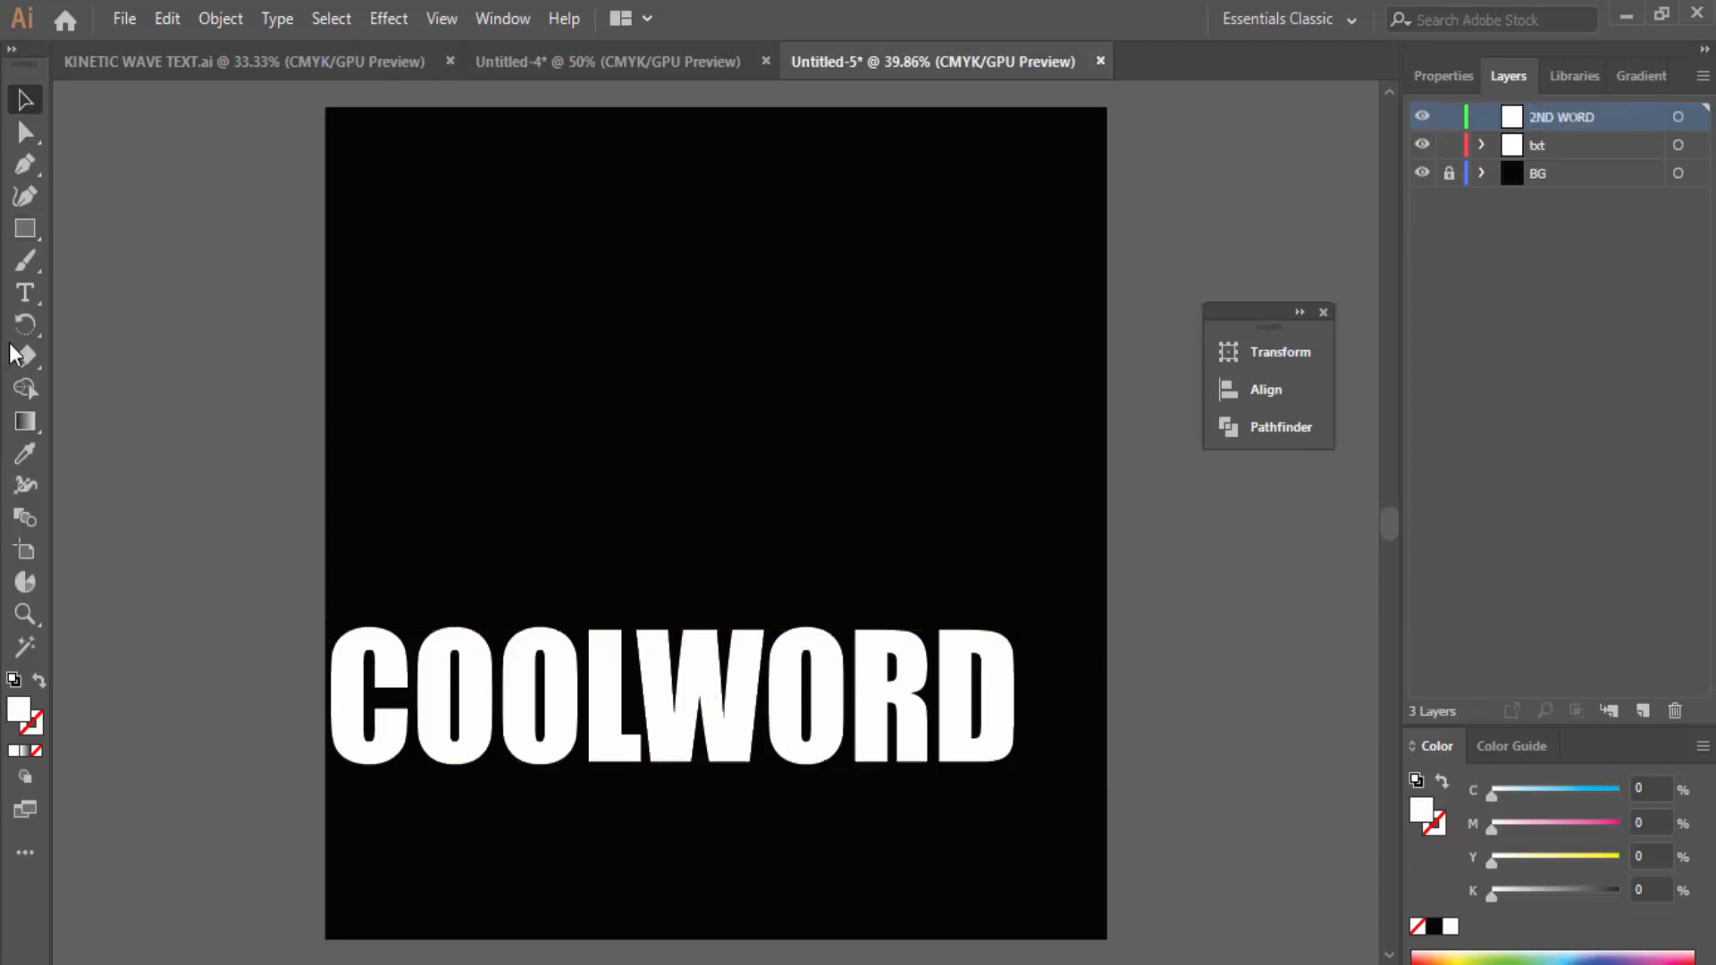
pyautogui.click(26, 298)
# Step: Create a type area below COOLWORD with no fill and a white stroke
pyautogui.moveTo(324, 801); pyautogui.dragTo(1106, 673)
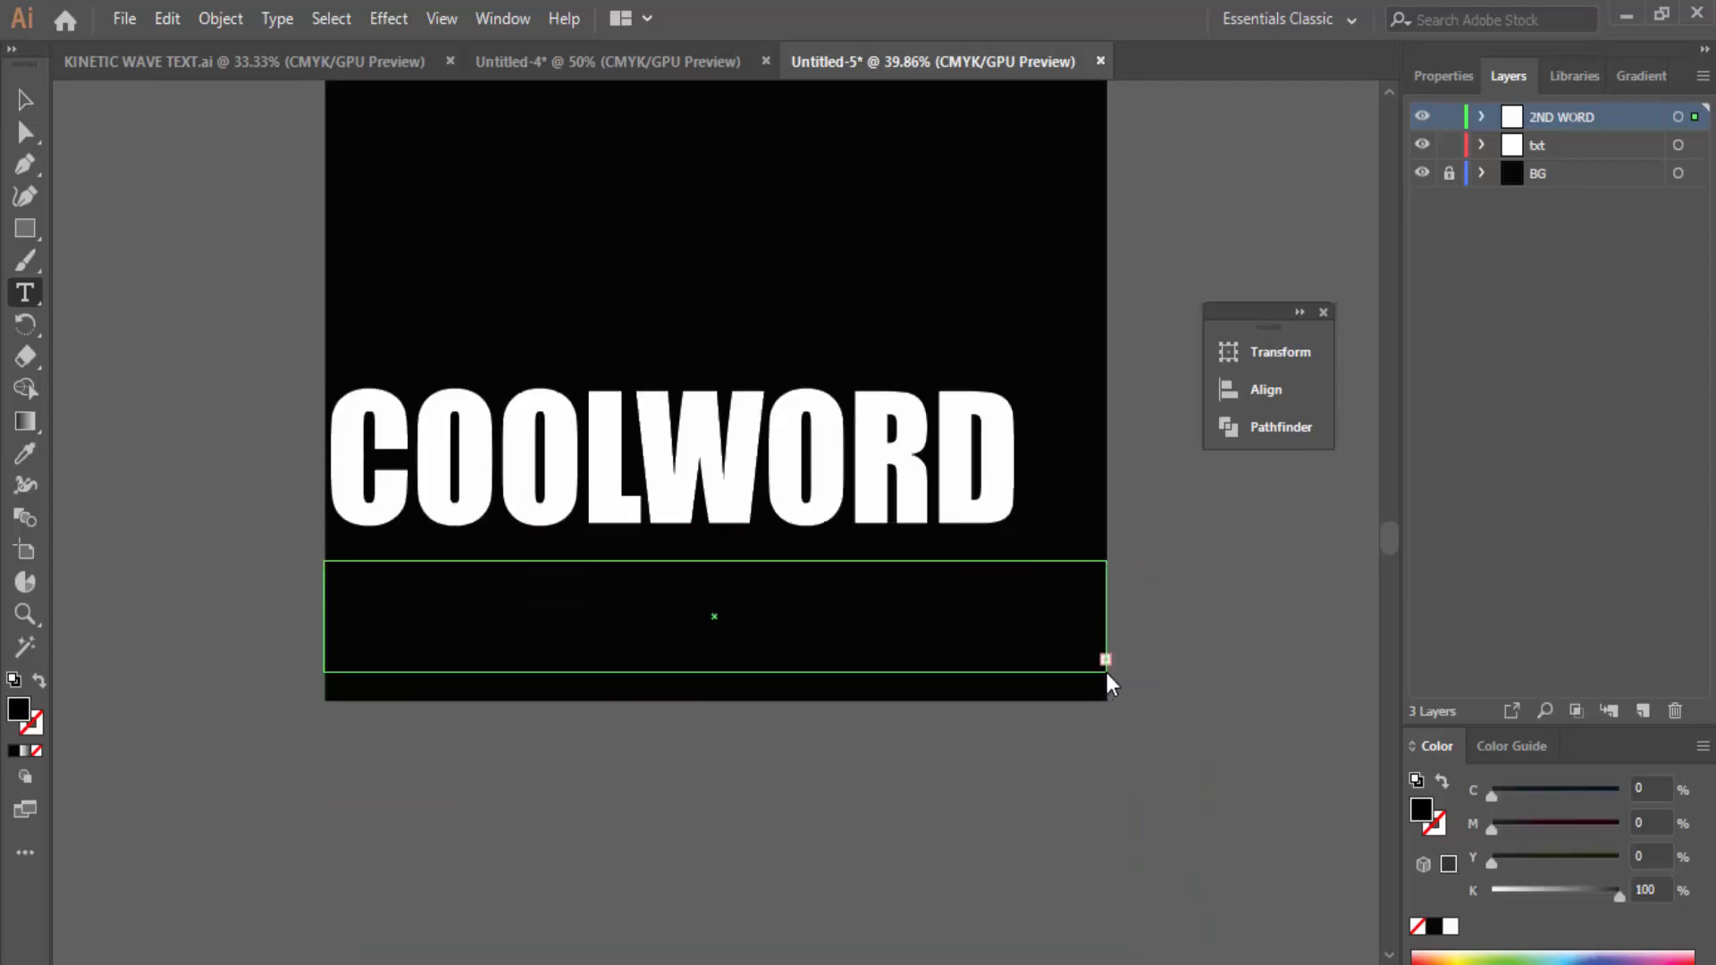
pyautogui.doubleClick(22, 715)
pyautogui.write('ffffff')
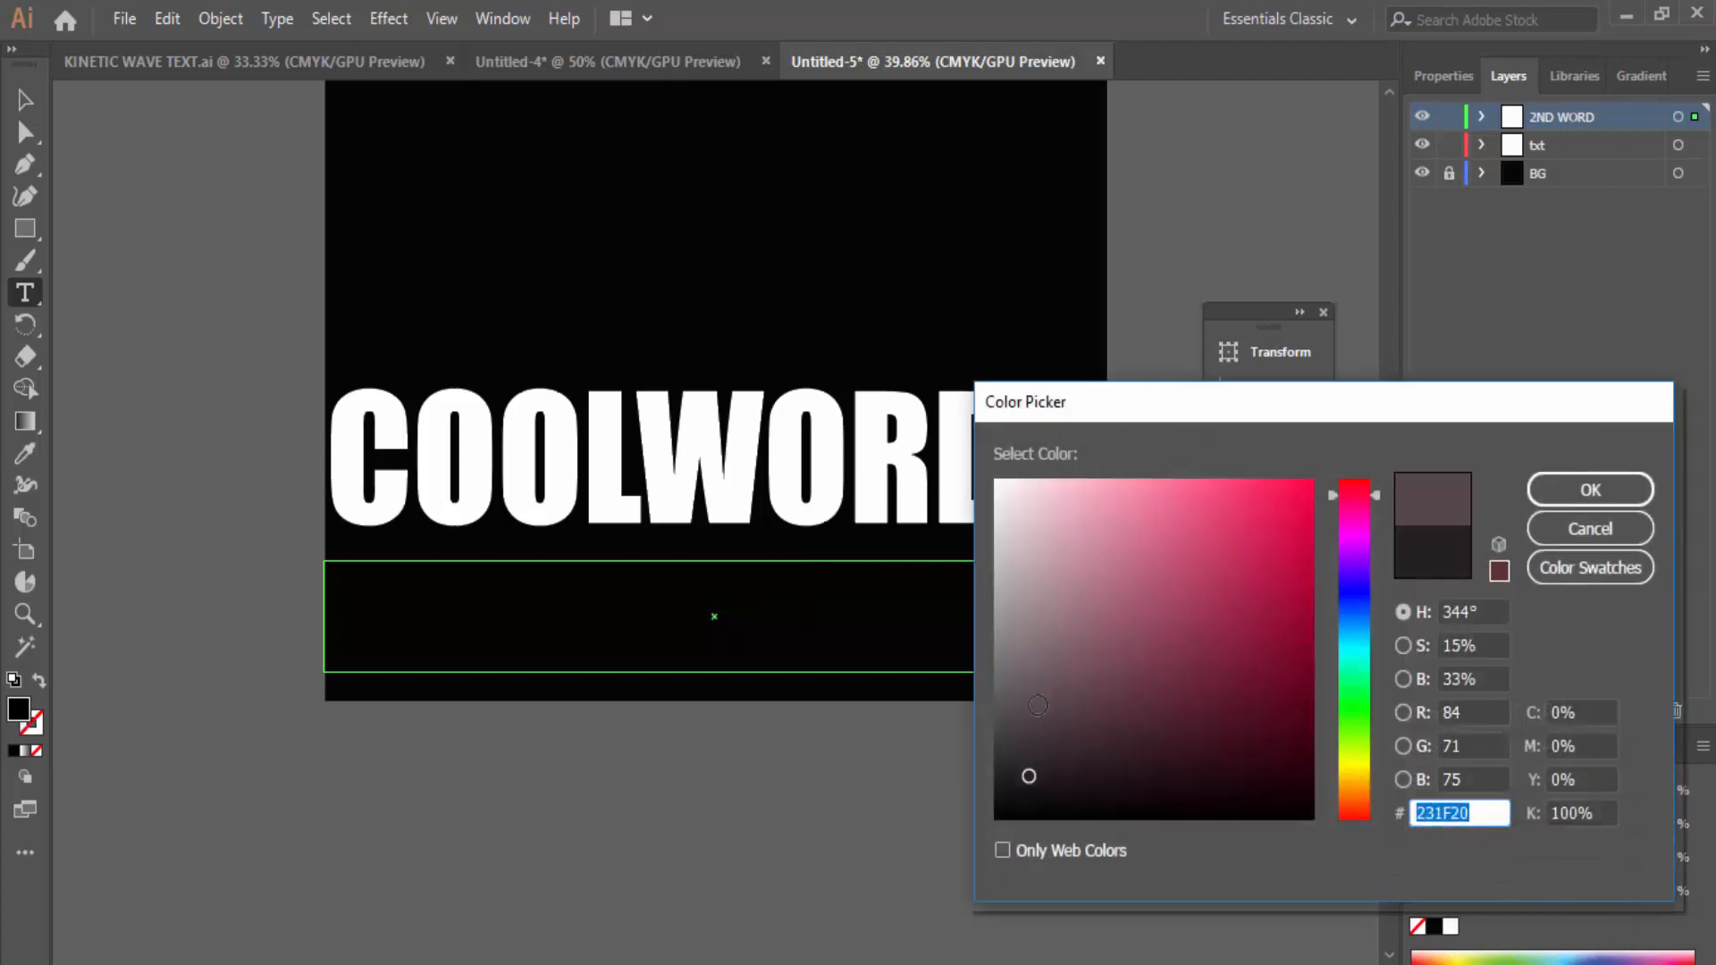
pyautogui.click(1591, 490)
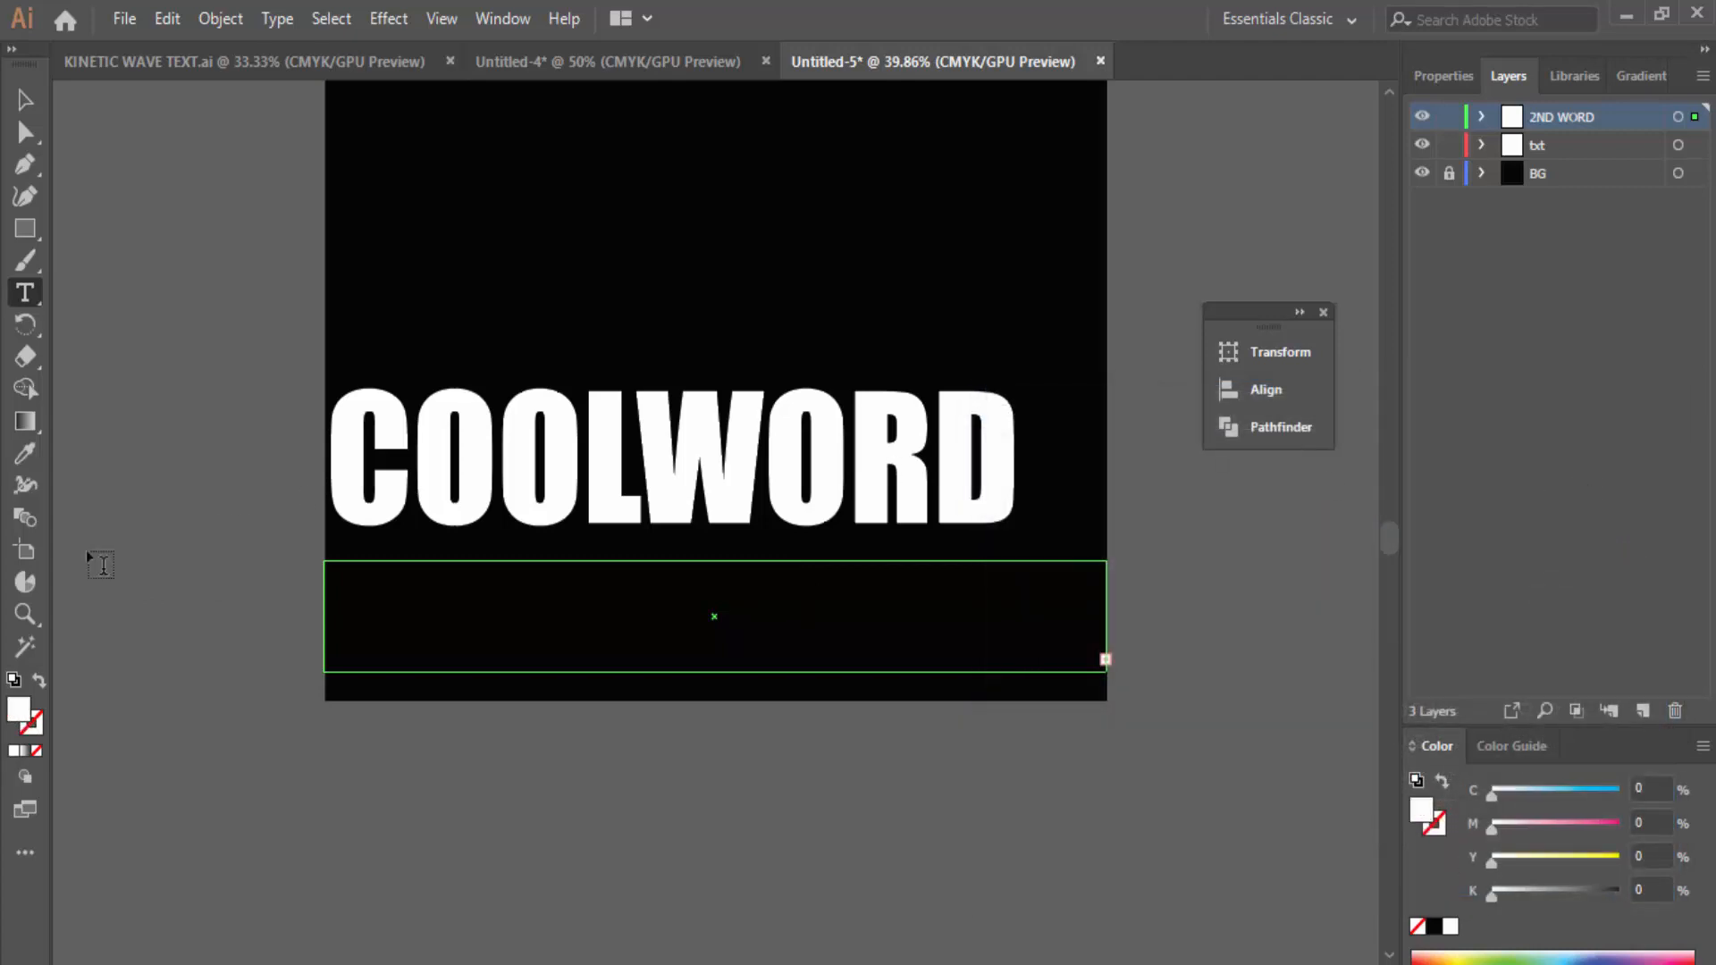
pyautogui.doubleClick(40, 723)
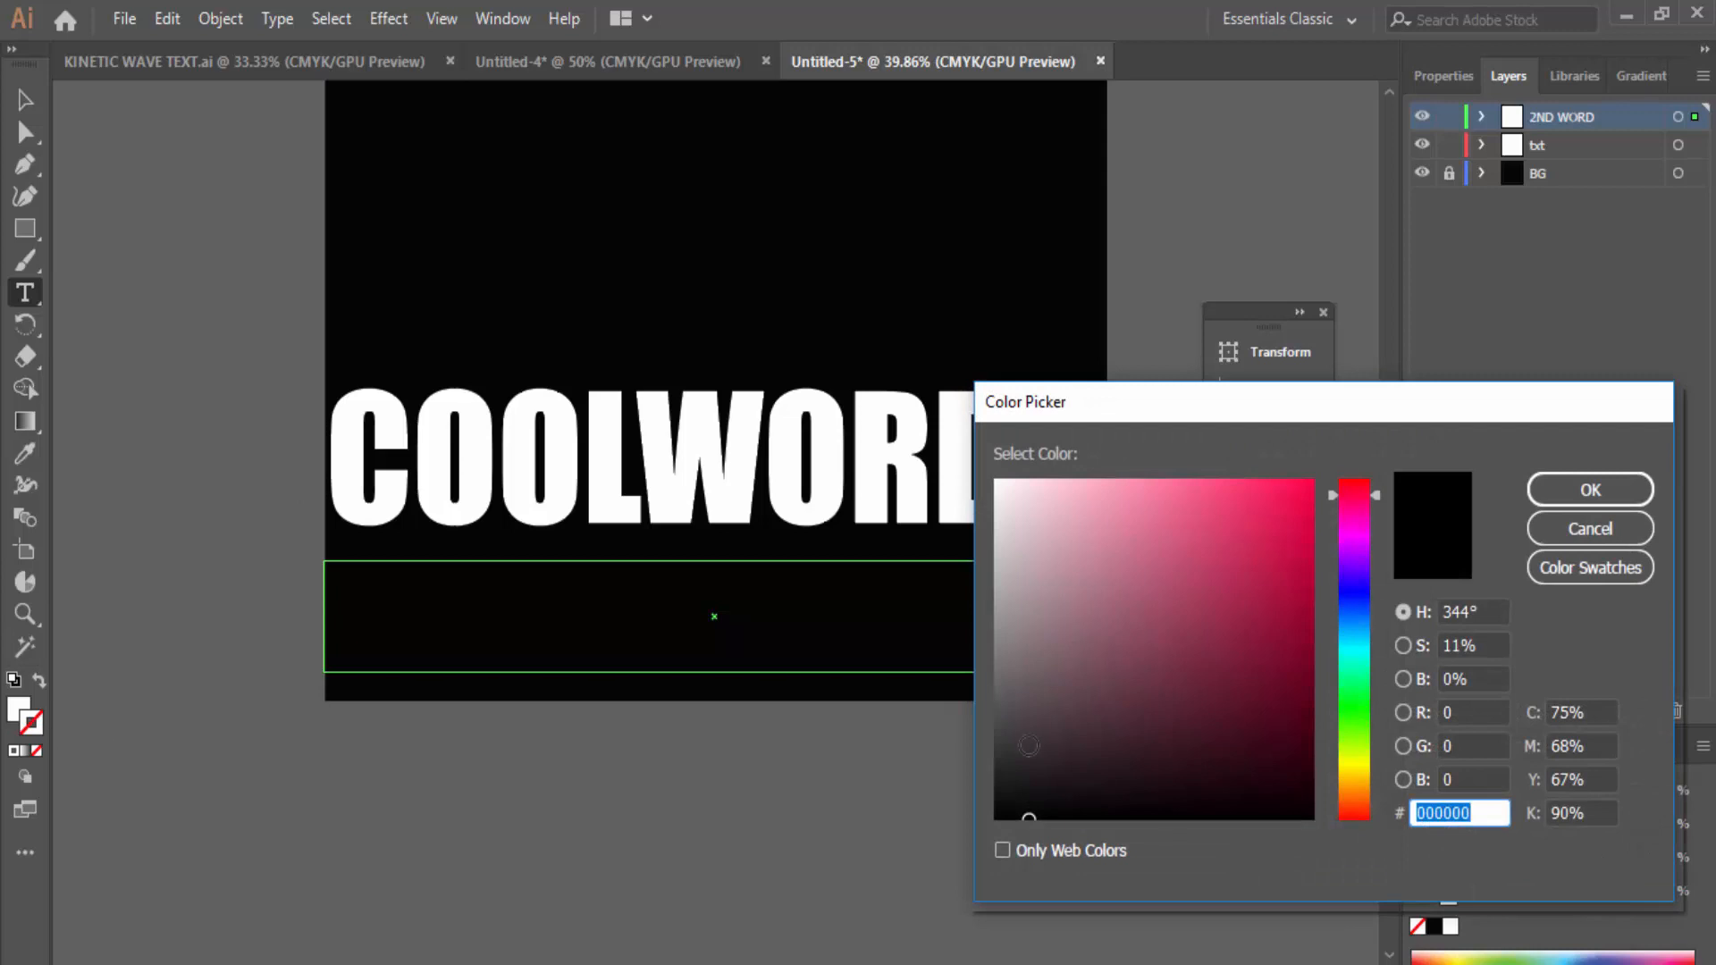
pyautogui.moveTo(1029, 745); pyautogui.dragTo(967, 461)
pyautogui.click(1580, 504)
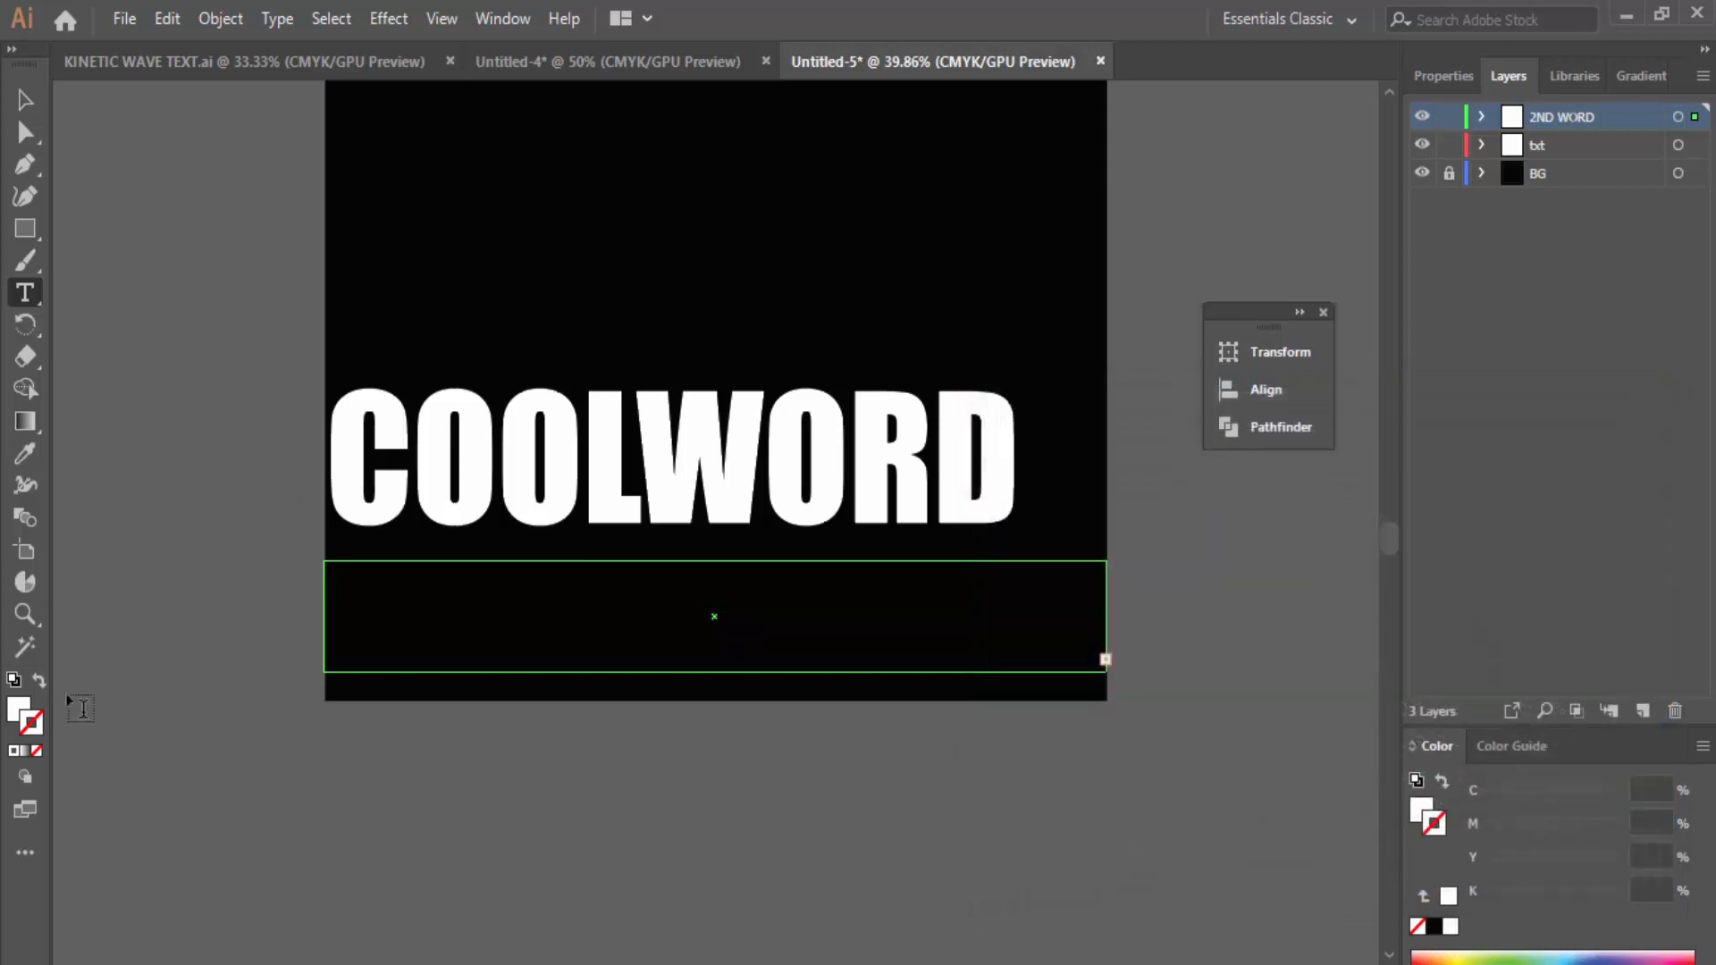
pyautogui.click(36, 752)
# Step: Set the MOVEMENT text to 100 pt
pyautogui.click(1444, 77)
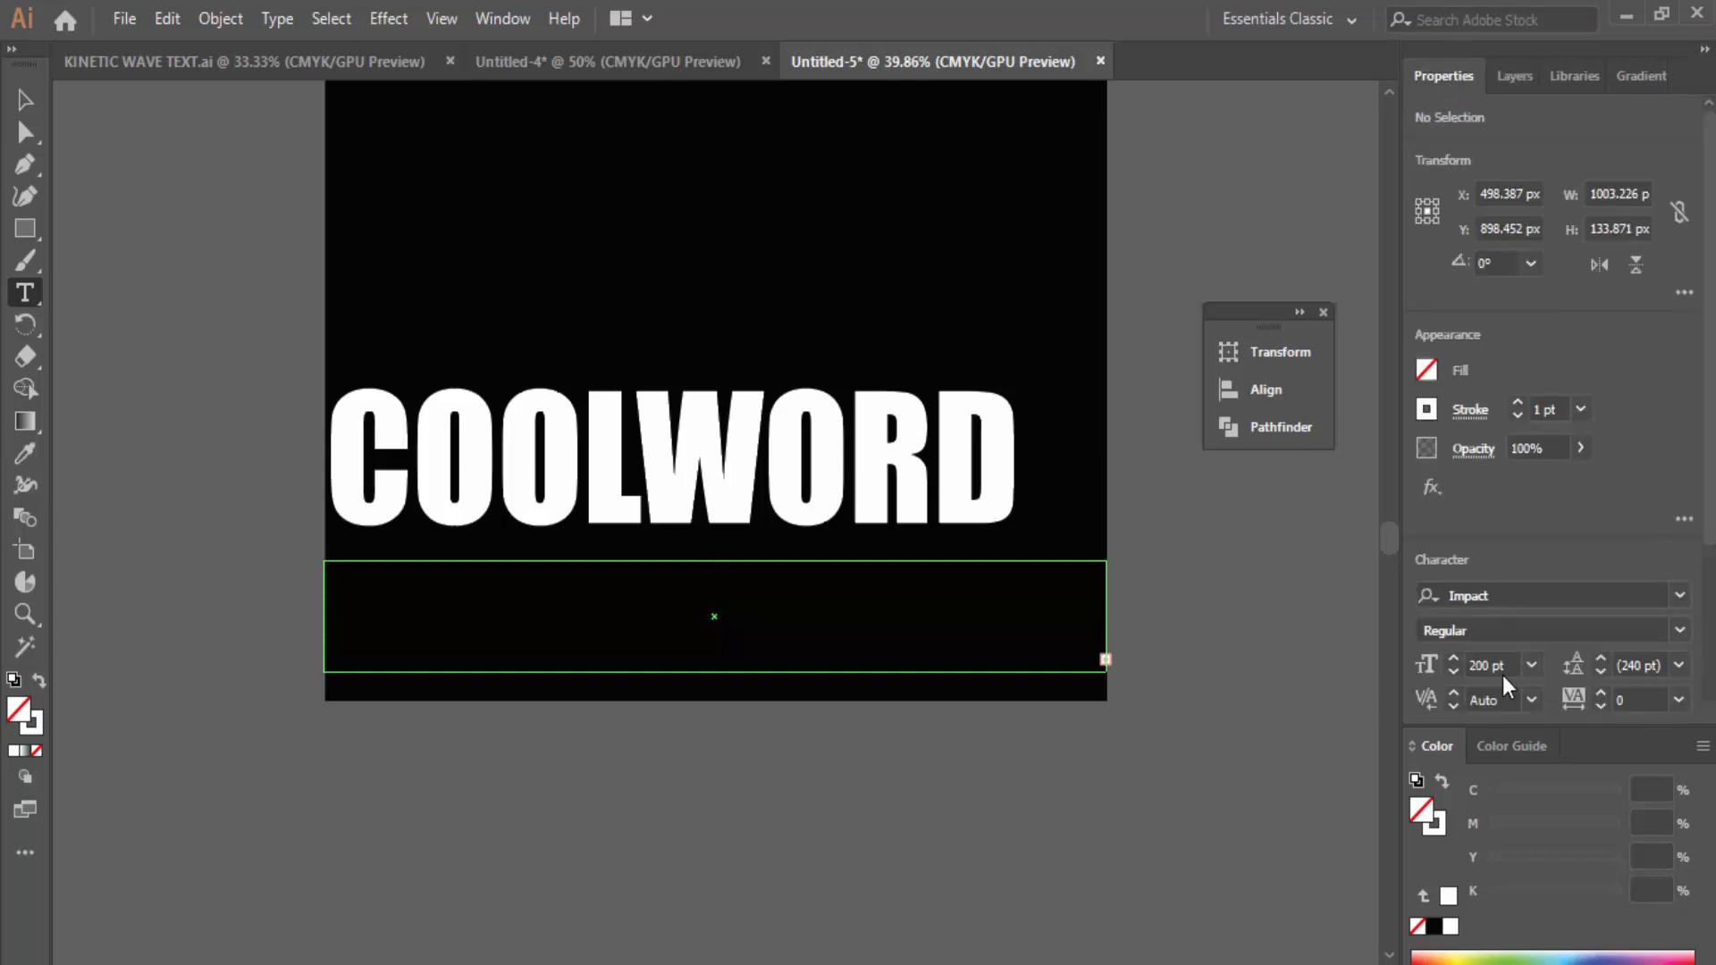
pyautogui.click(1470, 663)
pyautogui.press('BackSpace')
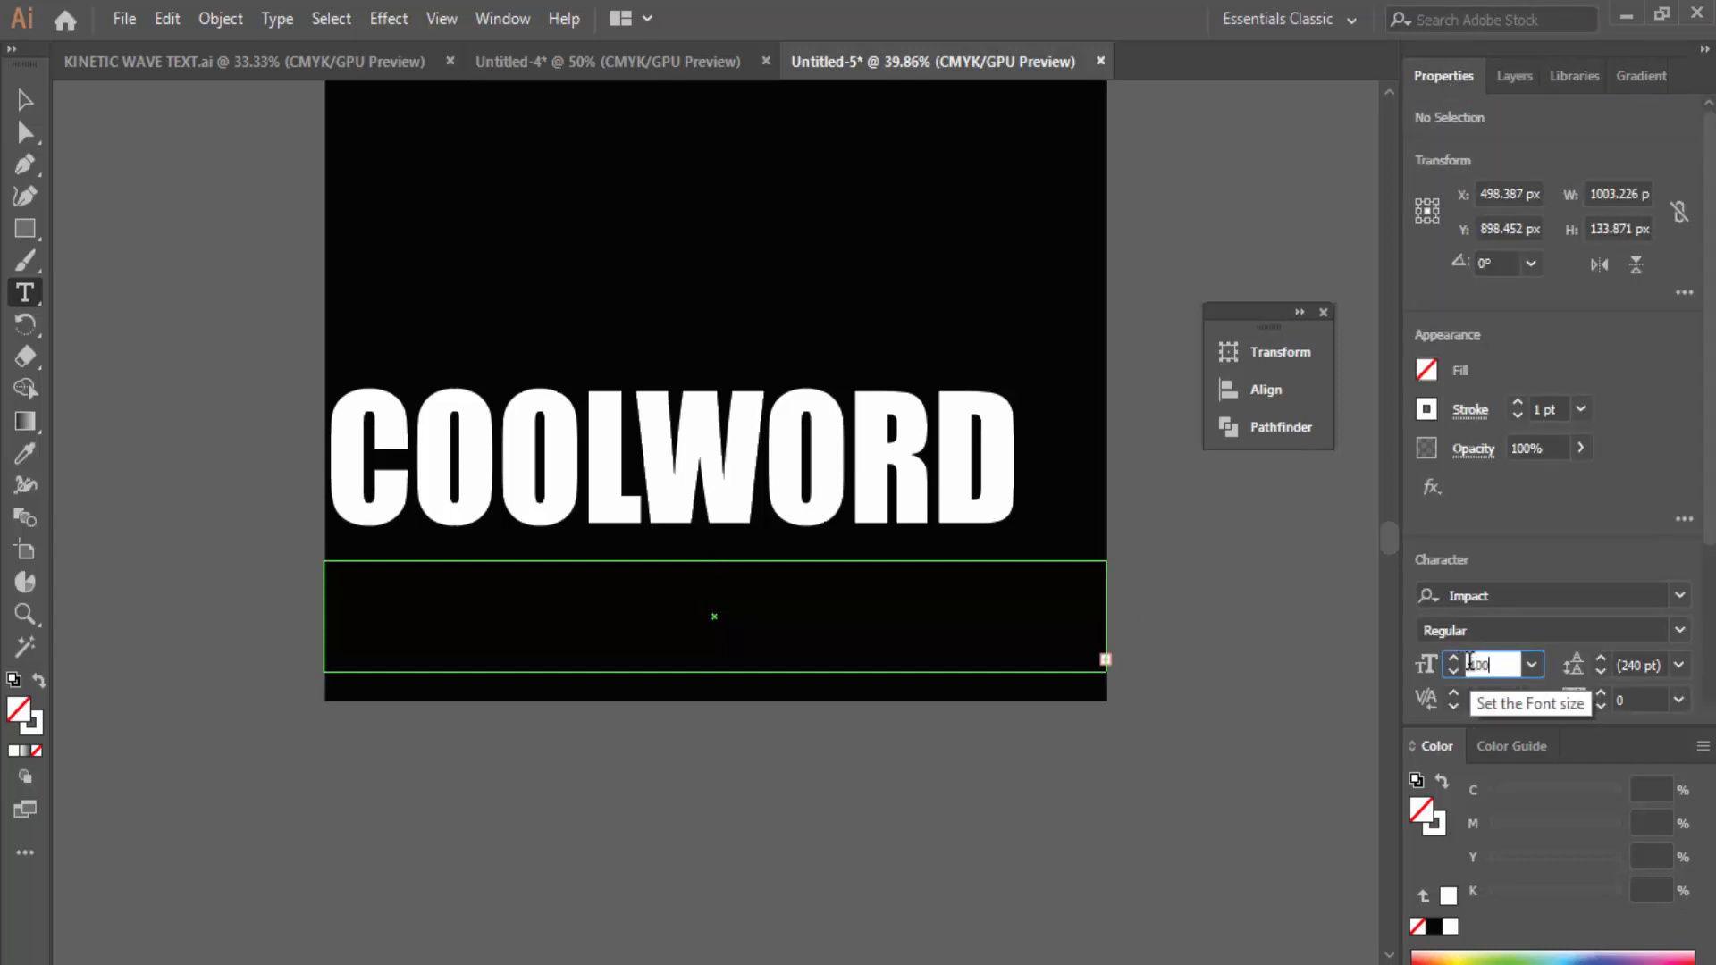
pyautogui.press('Return')
pyautogui.click(858, 590)
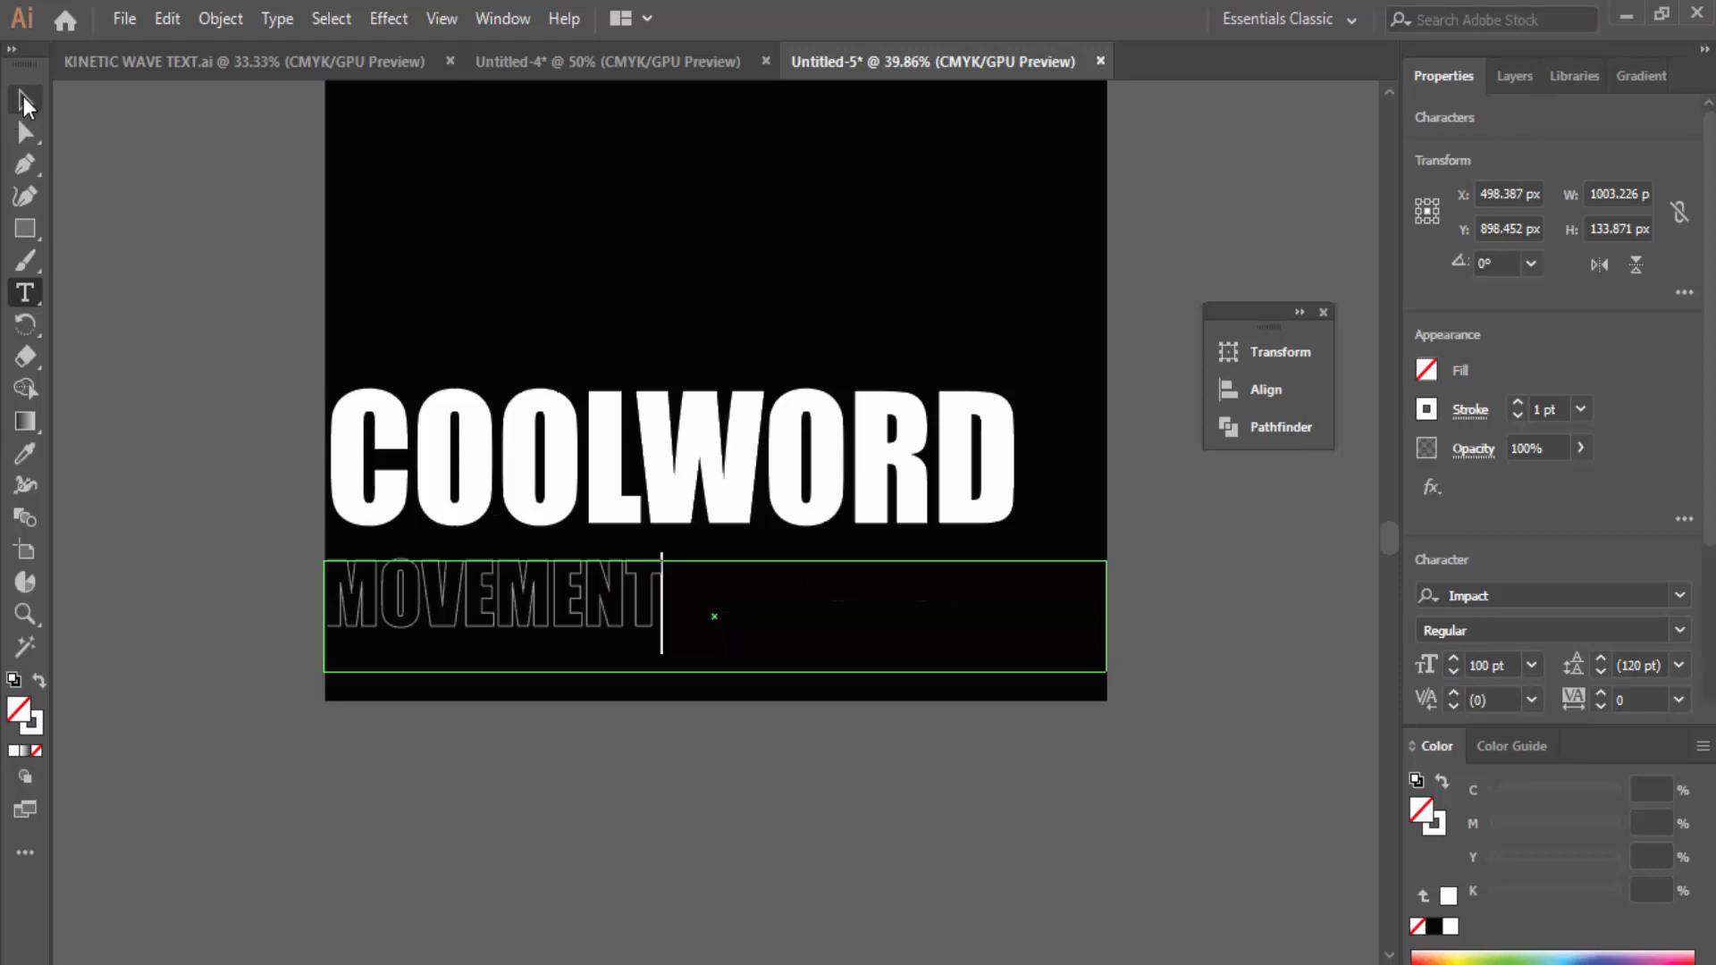
pyautogui.click(25, 101)
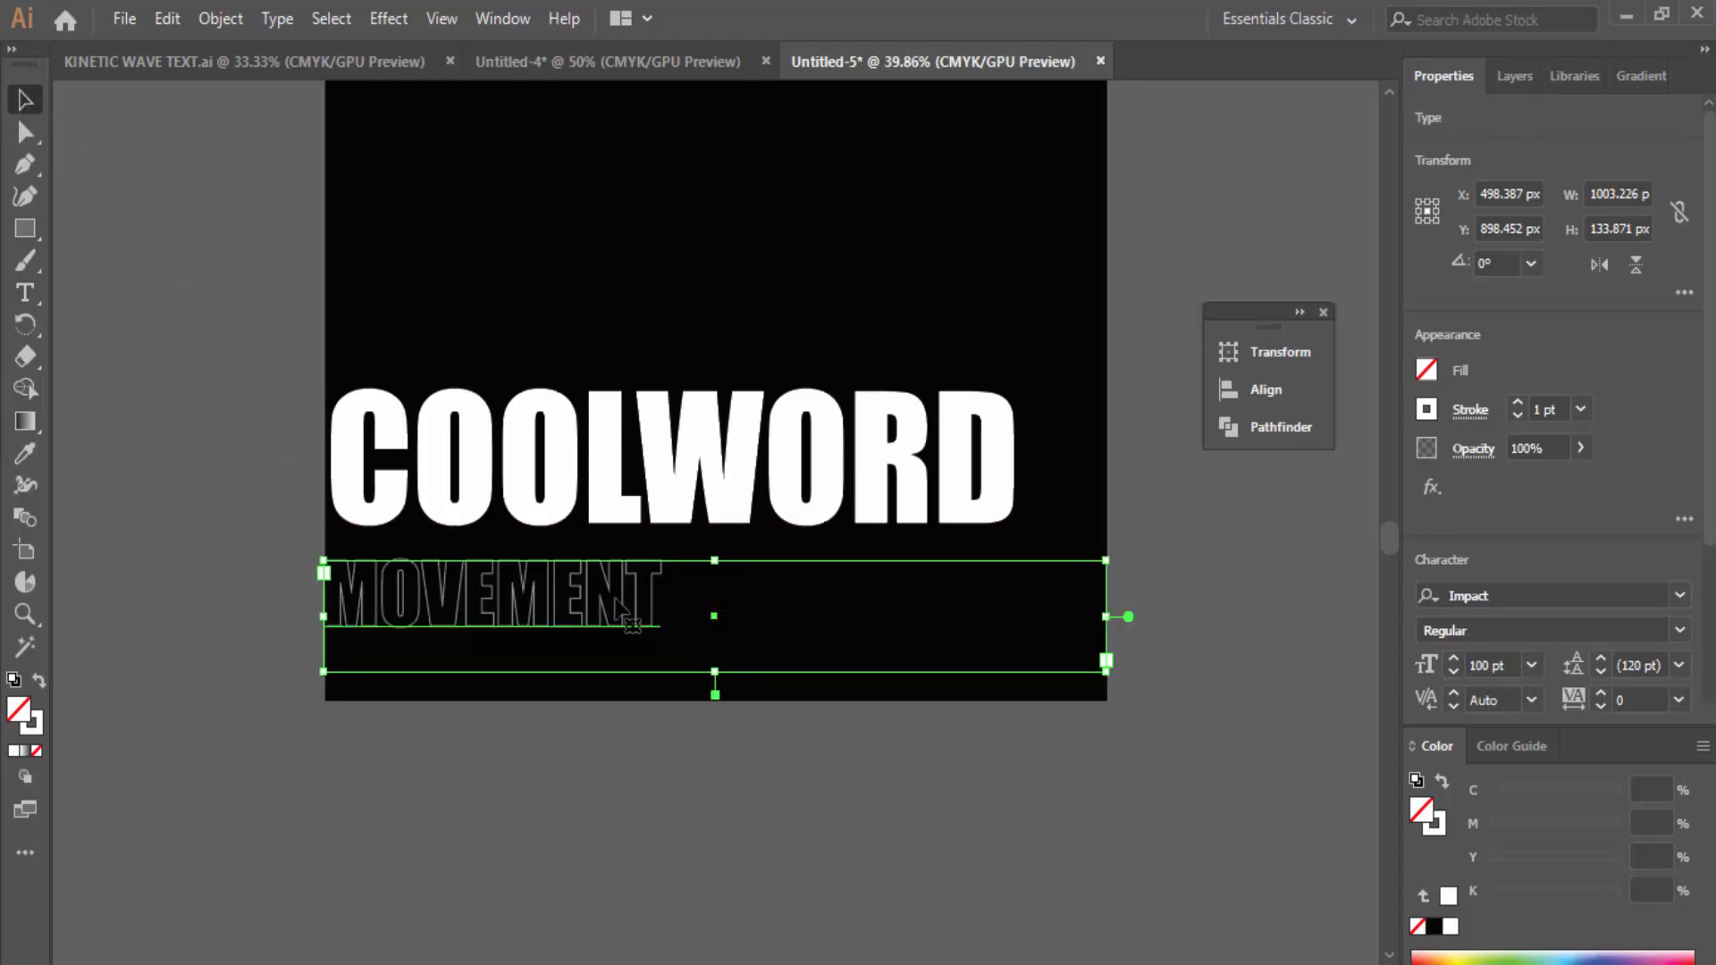
# Step: Give the MOVEMENT outline a 2 pt stroke weight
pyautogui.click(1518, 403)
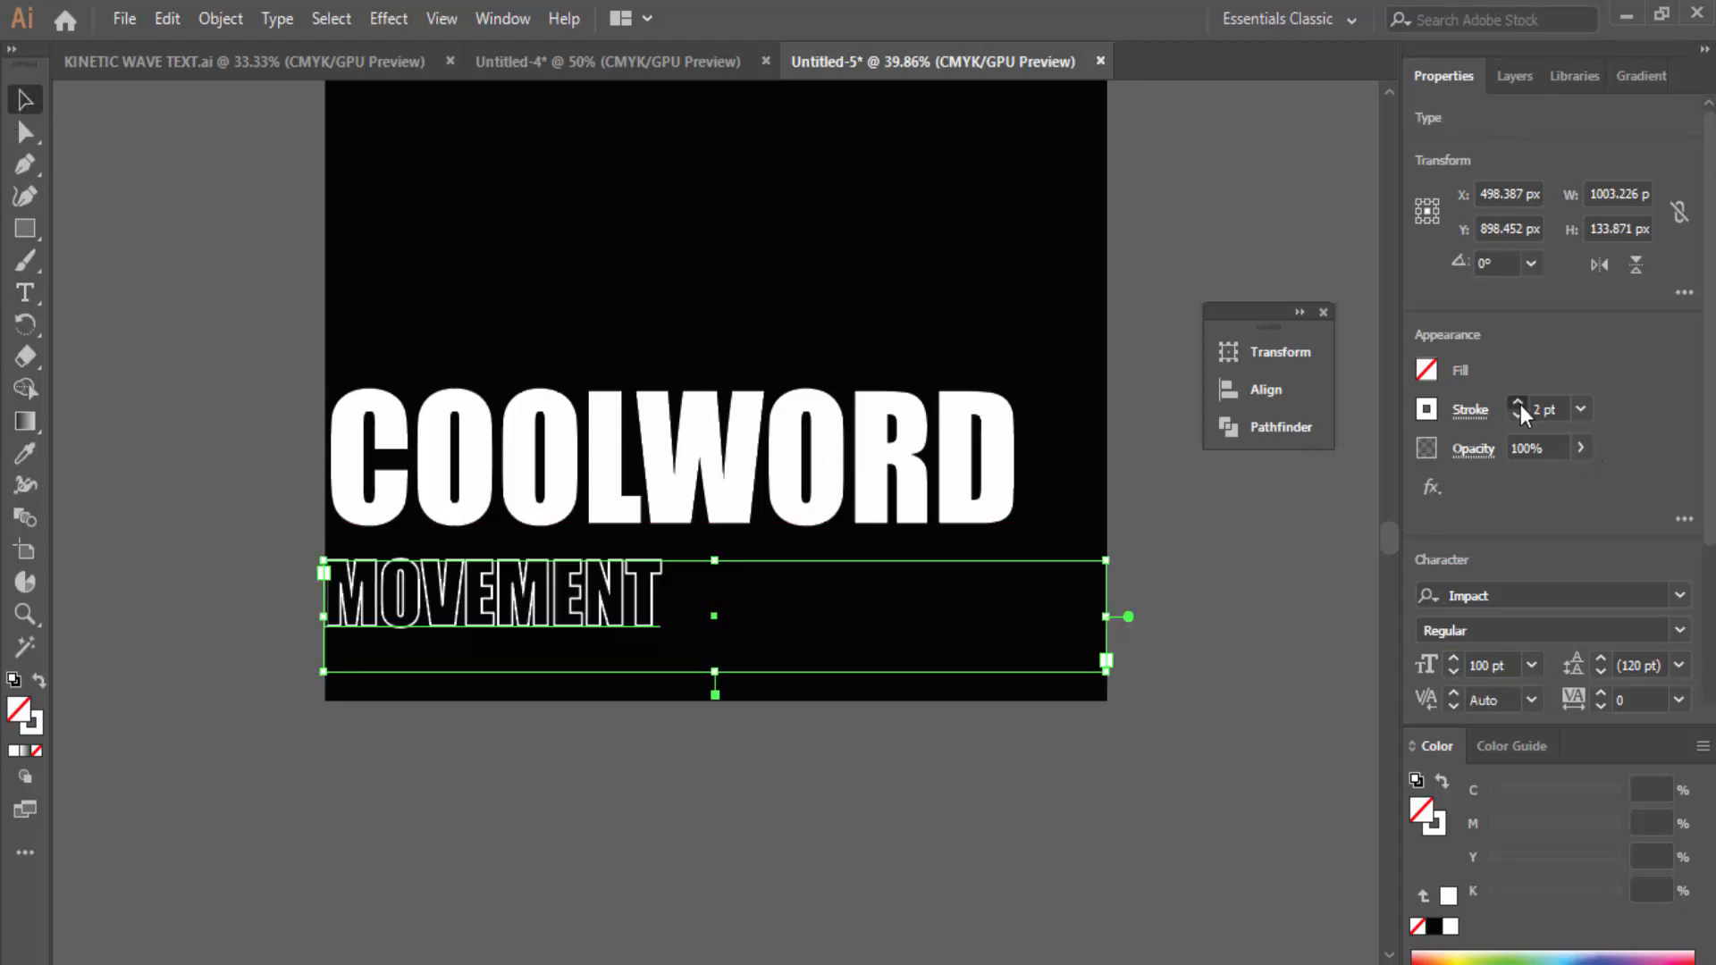
pyautogui.click(1518, 403)
pyautogui.click(1518, 415)
pyautogui.click(114, 172)
pyautogui.click(490, 465)
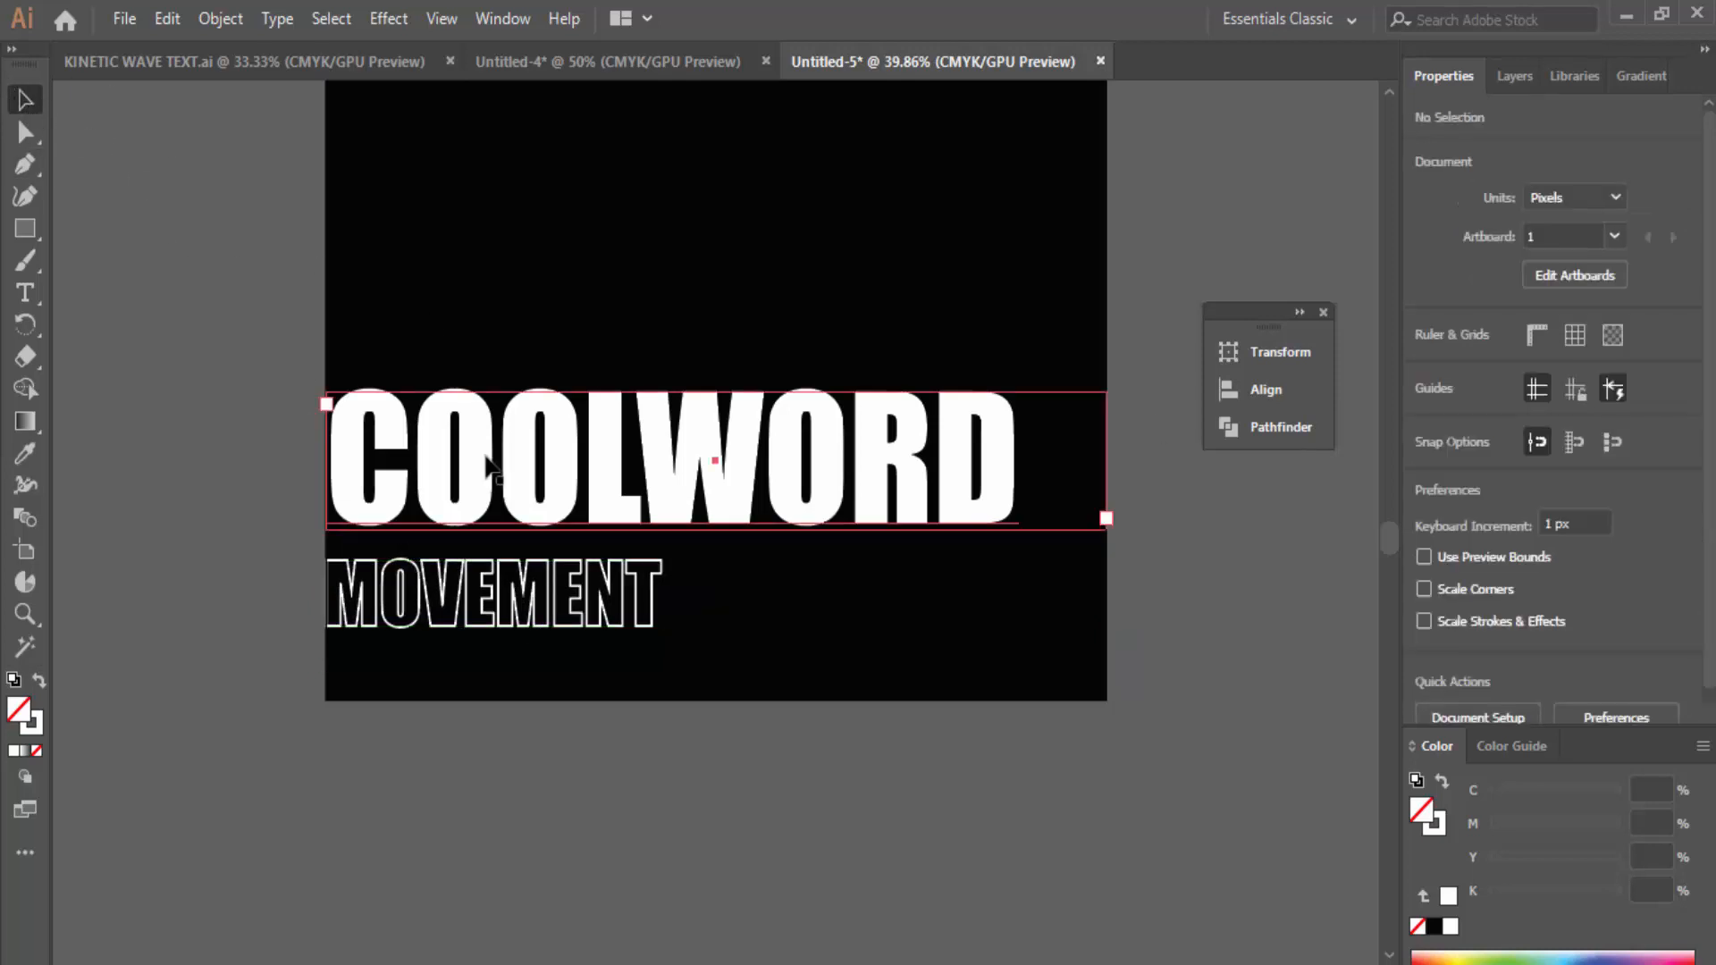
# Step: Nudge MOVEMENT and COOLWORD slightly to the right to align them
pyautogui.click(516, 597)
pyautogui.press('Right')
pyautogui.press('Right')
pyautogui.press('Right')
pyautogui.press('Right')
pyautogui.press('Right')
pyautogui.press('Right')
pyautogui.press('Right')
pyautogui.press('Right')
pyautogui.press('Right')
pyautogui.press('Right')
pyautogui.press('Right')
pyautogui.press('Right')
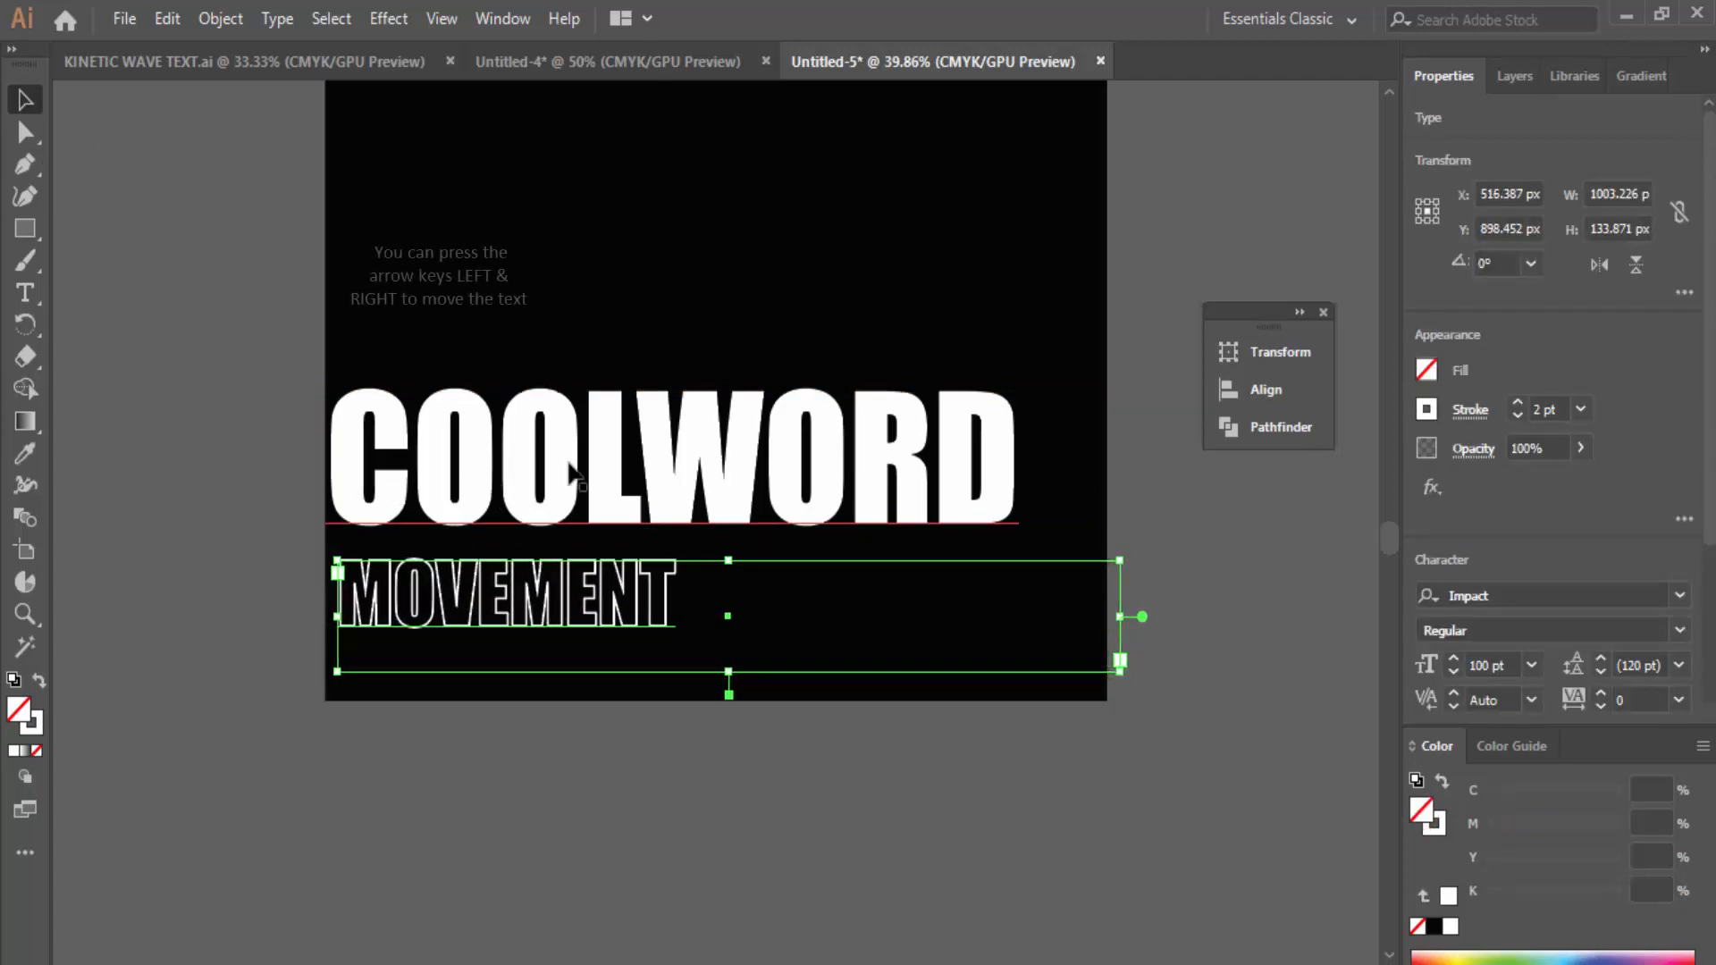
pyautogui.click(534, 408)
pyautogui.press('Right')
pyautogui.press('Right')
pyautogui.press('Right')
pyautogui.press('Right')
pyautogui.press('Right')
pyautogui.press('Right')
pyautogui.press('Right')
pyautogui.press('Right')
pyautogui.press('Right')
pyautogui.press('Right')
pyautogui.press('Right')
pyautogui.press('Right')
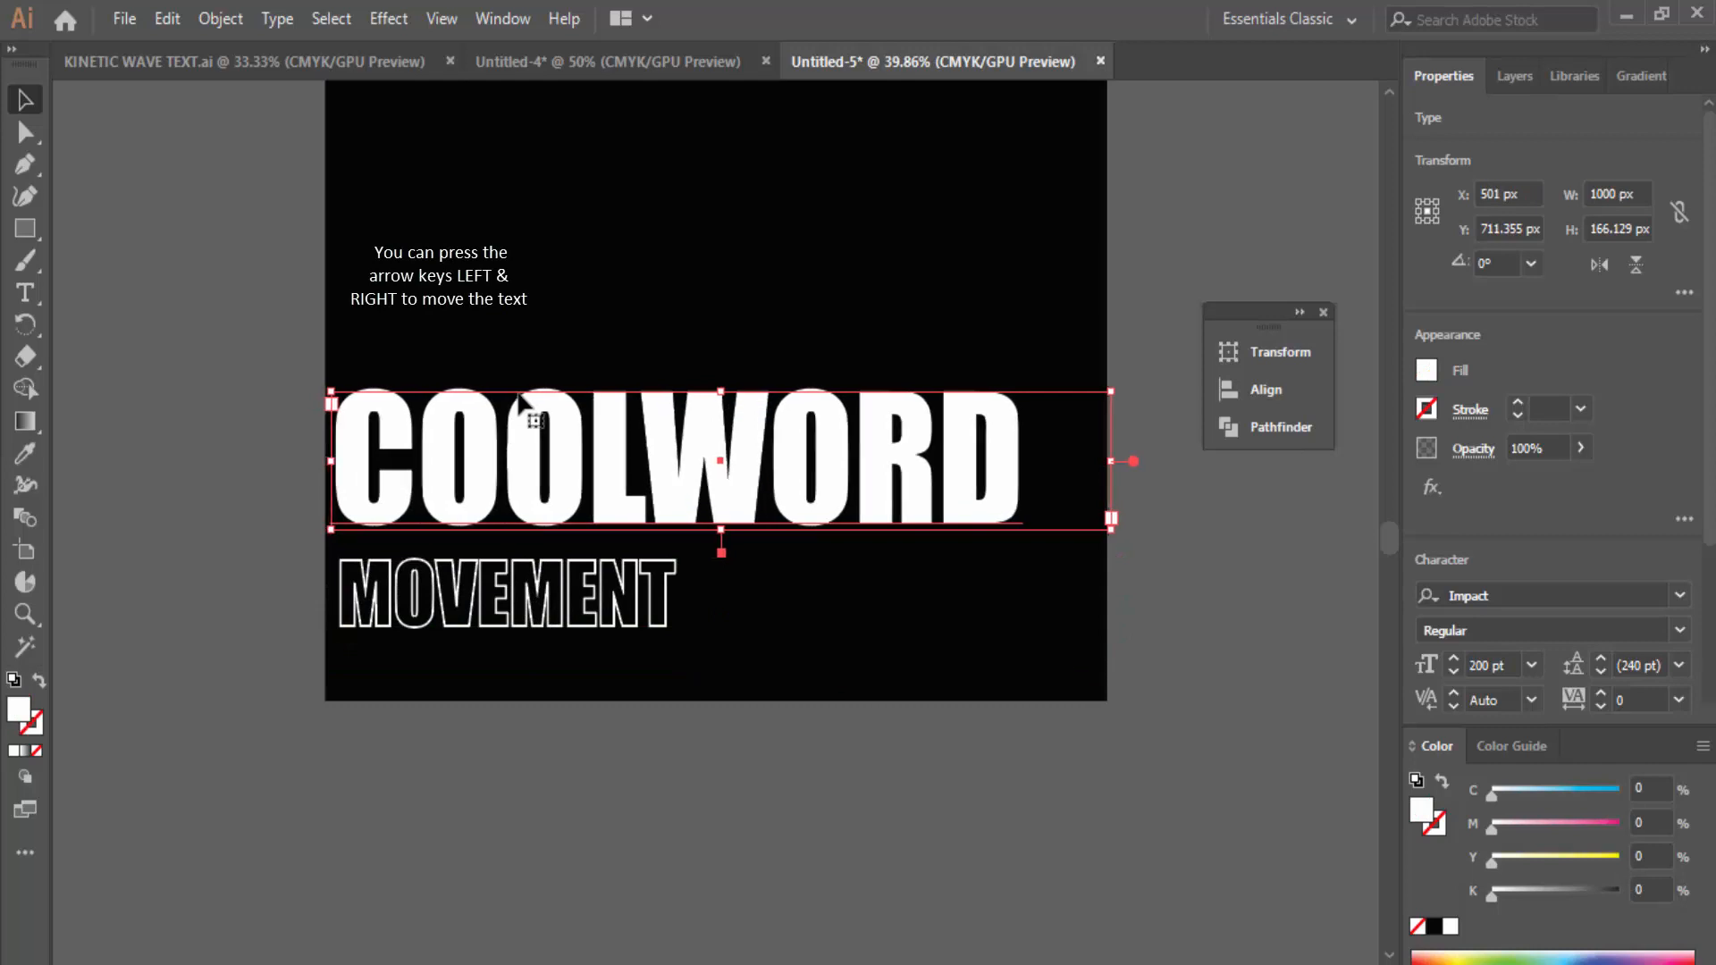
pyautogui.click(488, 572)
pyautogui.press('Right')
pyautogui.press('Right')
pyautogui.press('Right')
pyautogui.press('Right')
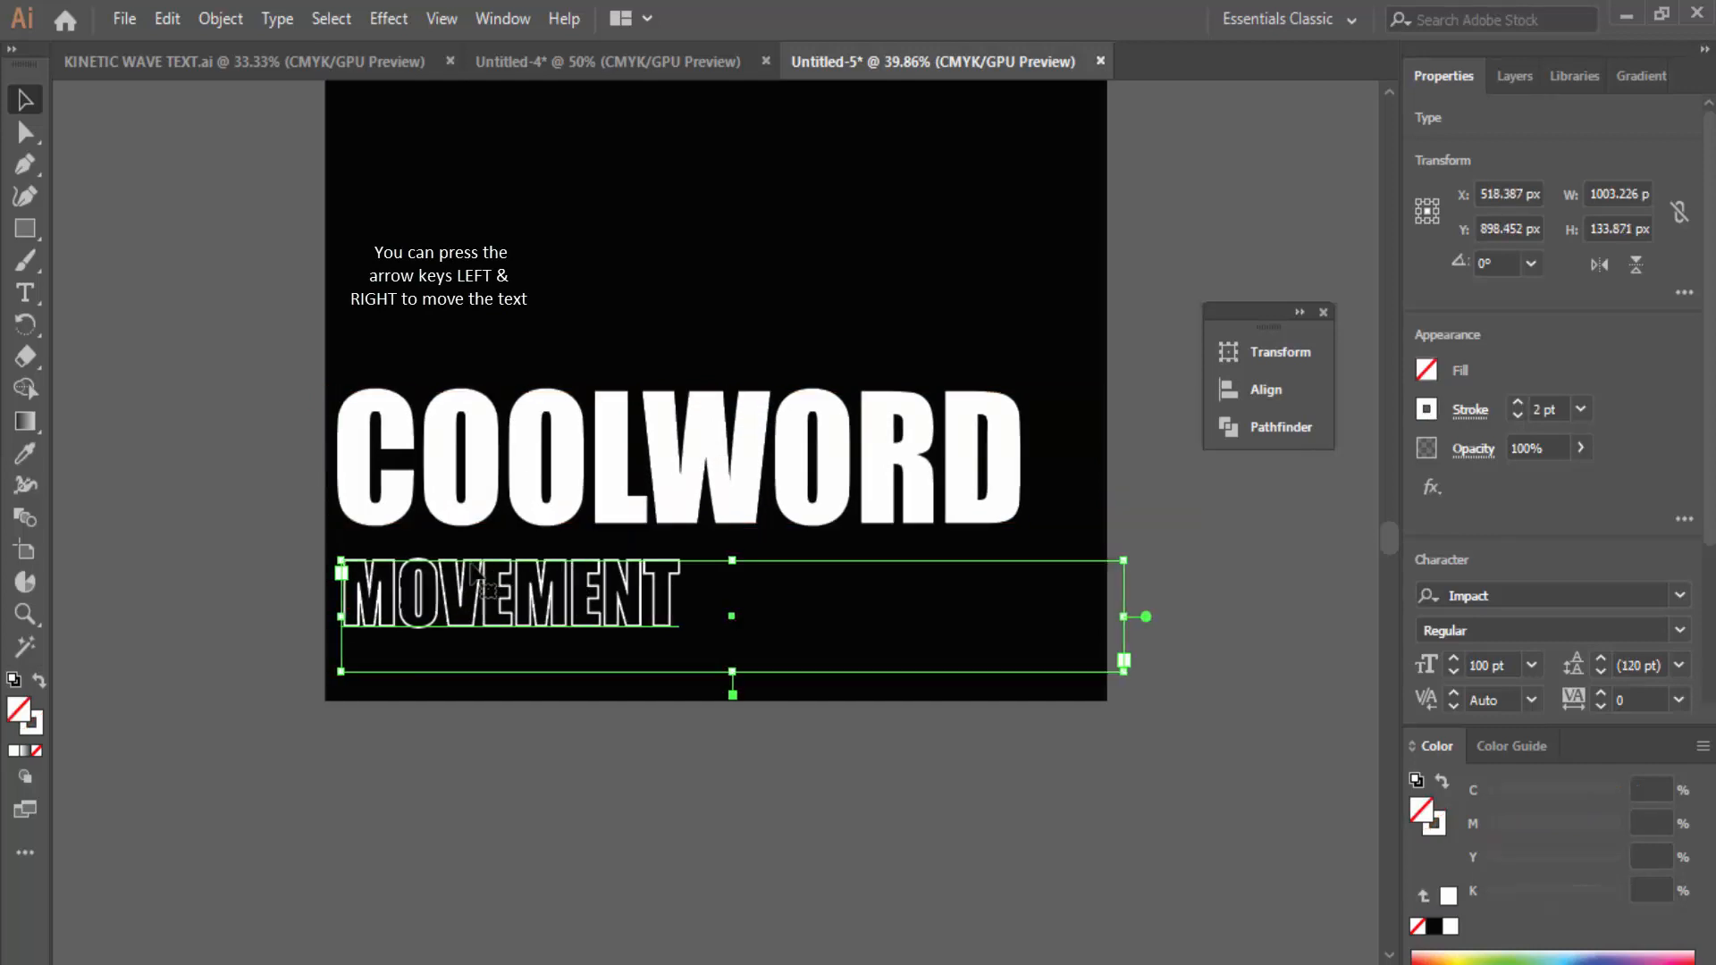
pyautogui.click(872, 299)
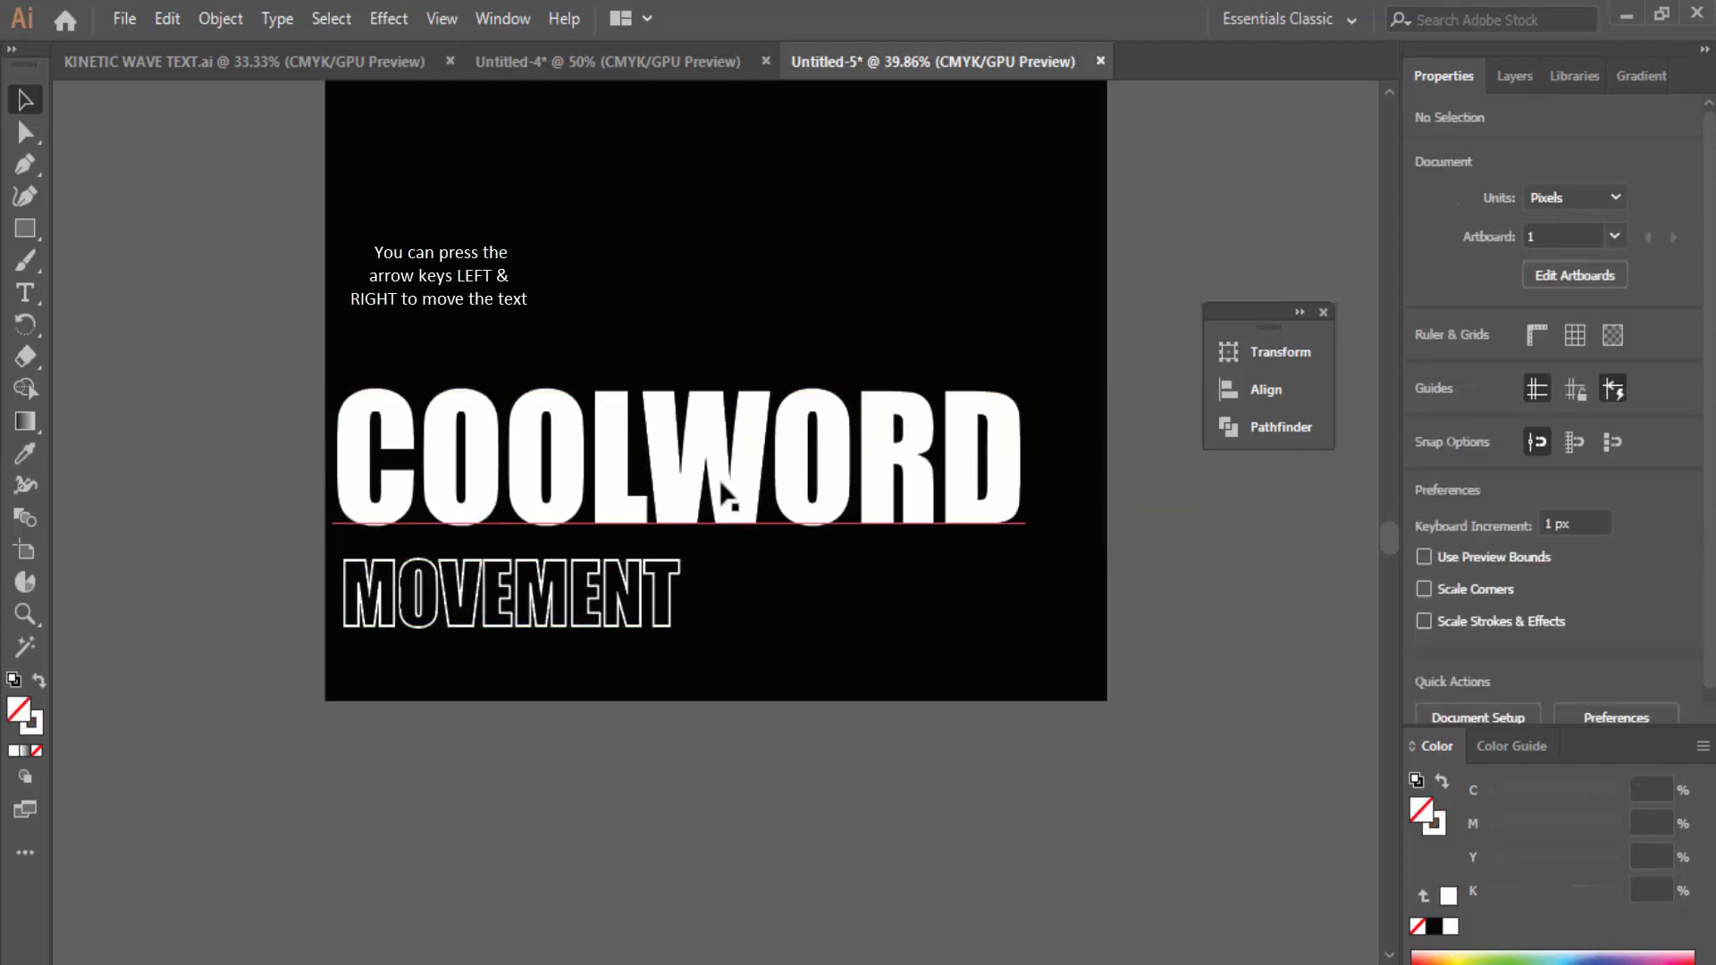
# Step: Move COOLWORD and MOVEMENT down together toward the artboard's bottom edge
pyautogui.click(626, 461)
pyautogui.press('Down')
pyautogui.press('Down')
pyautogui.press('Down')
pyautogui.press('Down')
pyautogui.press('Down')
pyautogui.press('Down')
pyautogui.press('Down')
pyautogui.press('Down')
pyautogui.press('Down')
pyautogui.press('Down')
pyautogui.press('Down')
pyautogui.press('Down')
pyautogui.press('Down')
pyautogui.press('Down')
pyautogui.press('Down')
pyautogui.press('Down')
pyautogui.press('Down')
pyautogui.press('Down')
pyautogui.press('Down')
pyautogui.press('Down')
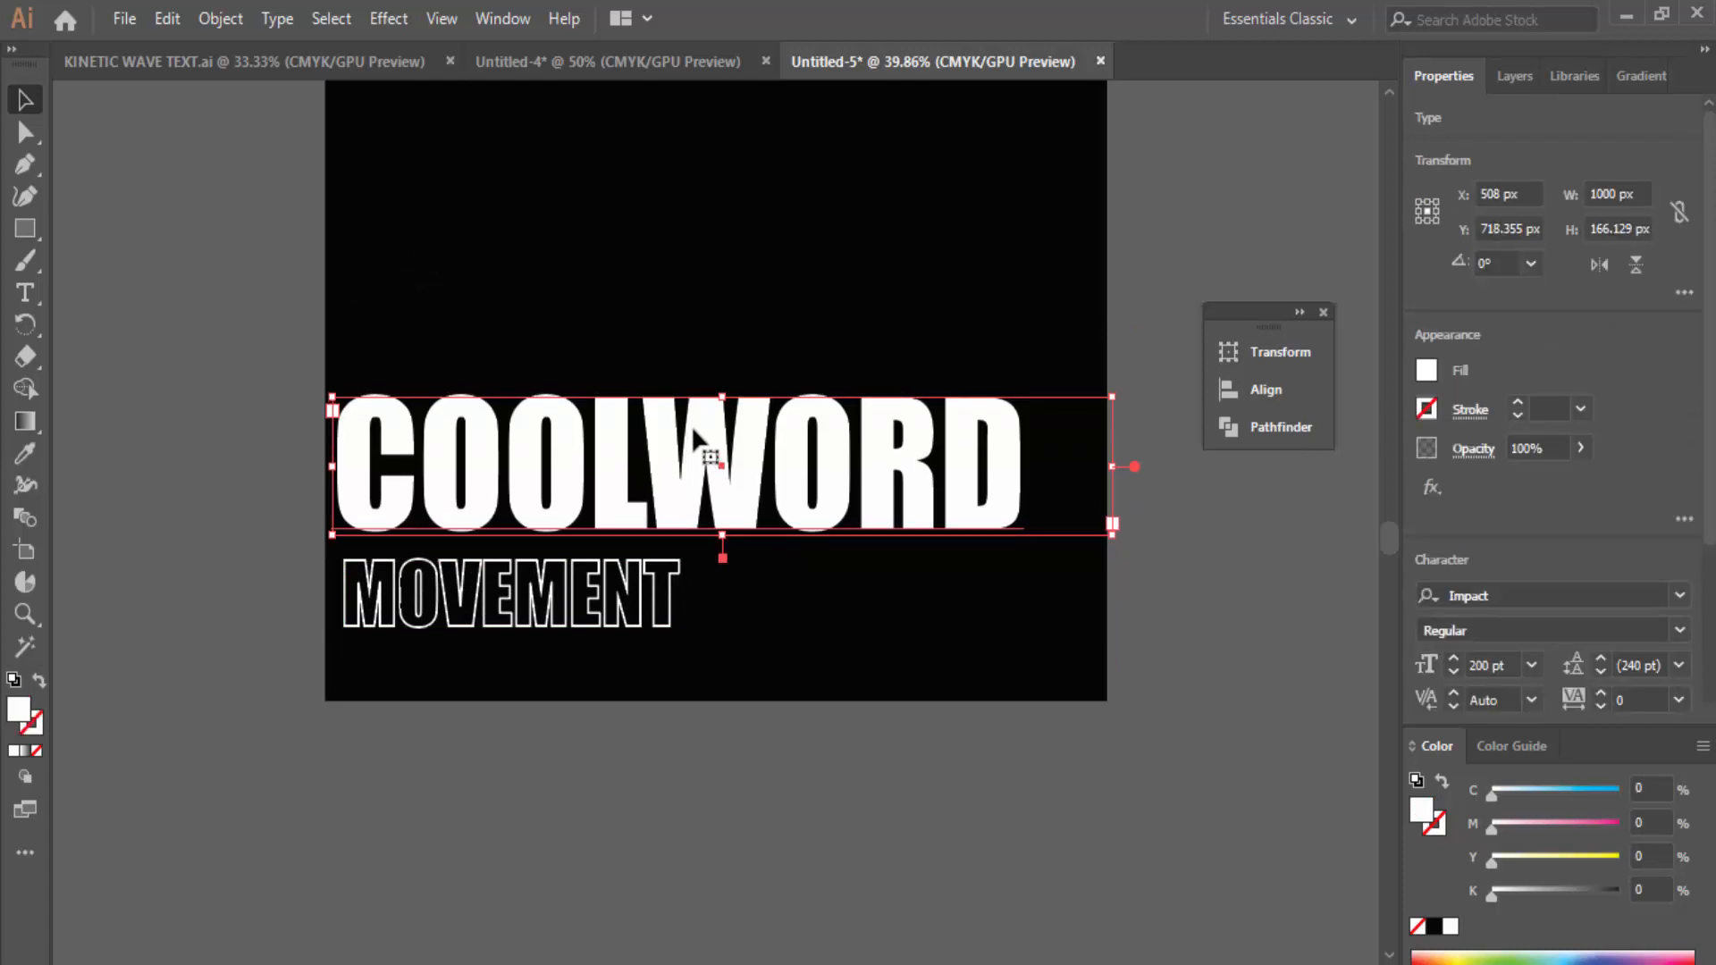
pyautogui.moveTo(334, 326); pyautogui.dragTo(1077, 694)
pyautogui.press('Down')
pyautogui.press('Down')
pyautogui.press('Down')
pyautogui.press('Down')
pyautogui.press('Down')
pyautogui.press('Down')
pyautogui.press('Down')
pyautogui.press('Down')
pyautogui.press('Down')
pyautogui.press('Down')
pyautogui.press('Down')
pyautogui.press('Down')
pyautogui.press('Down')
pyautogui.press('Down')
pyautogui.press('Down')
pyautogui.press('Down')
pyautogui.press('Down')
pyautogui.press('Down')
pyautogui.press('Down')
pyautogui.press('Down')
pyautogui.press('Down')
pyautogui.press('Down')
pyautogui.press('Down')
pyautogui.press('Down')
pyautogui.press('Down')
pyautogui.press('Down')
pyautogui.press('Down')
pyautogui.press('Down')
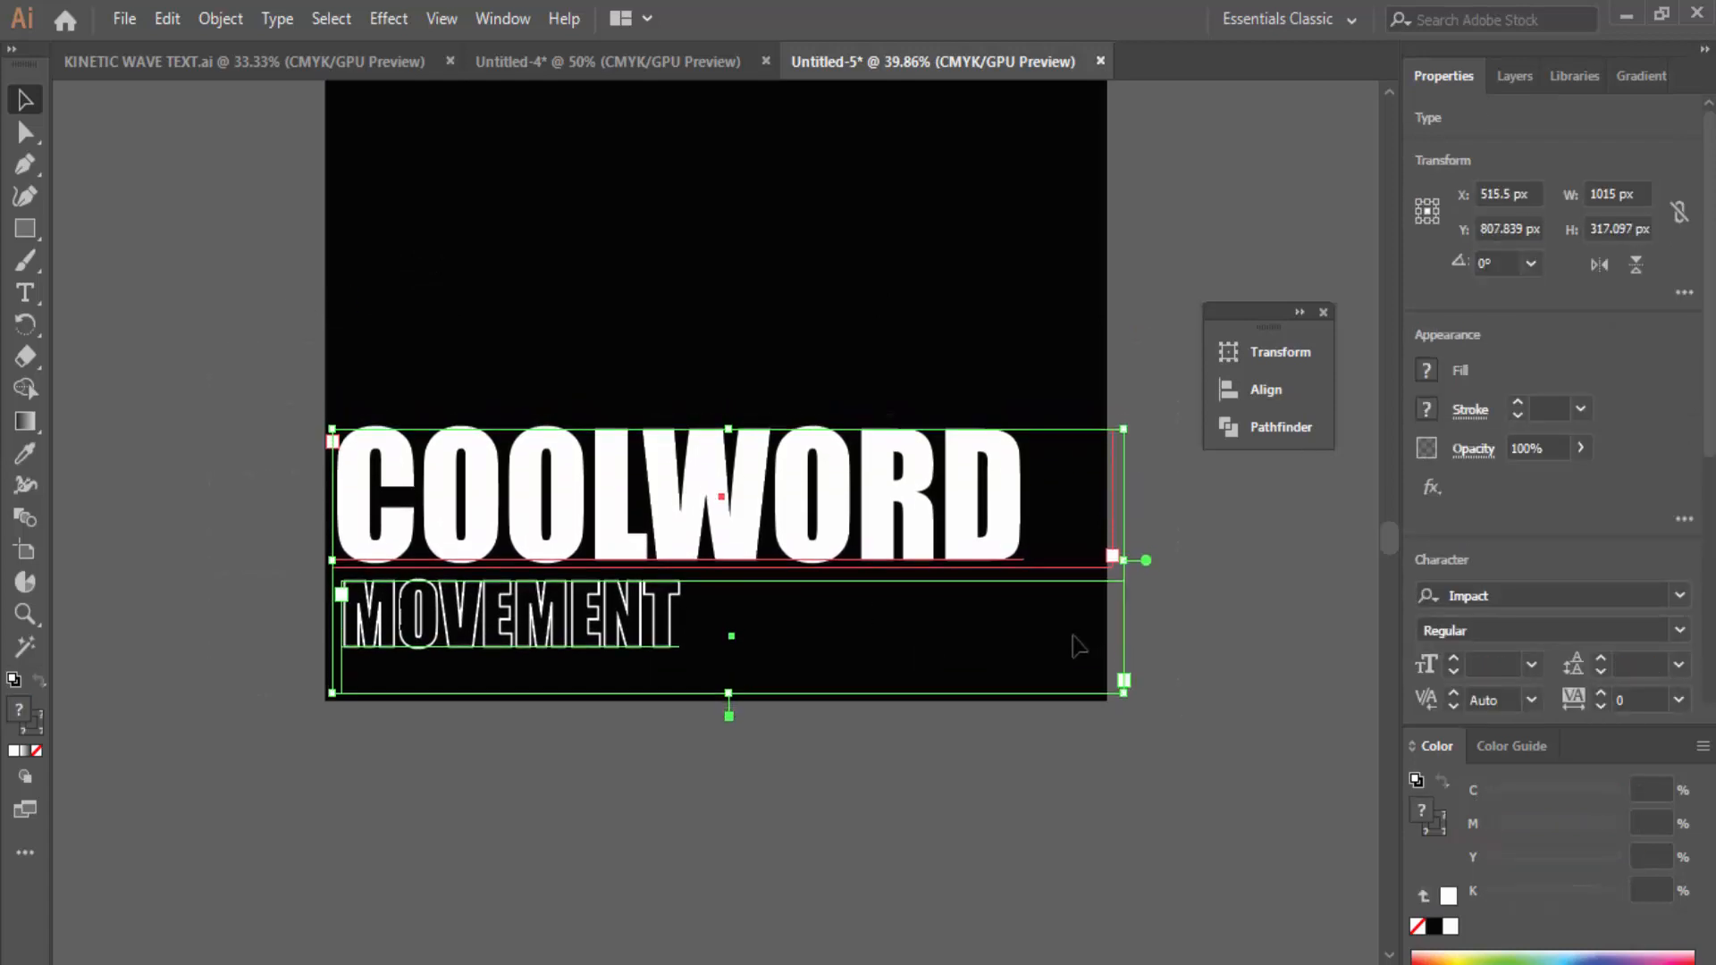
pyautogui.click(1240, 572)
pyautogui.scroll(5, 1042, 548)
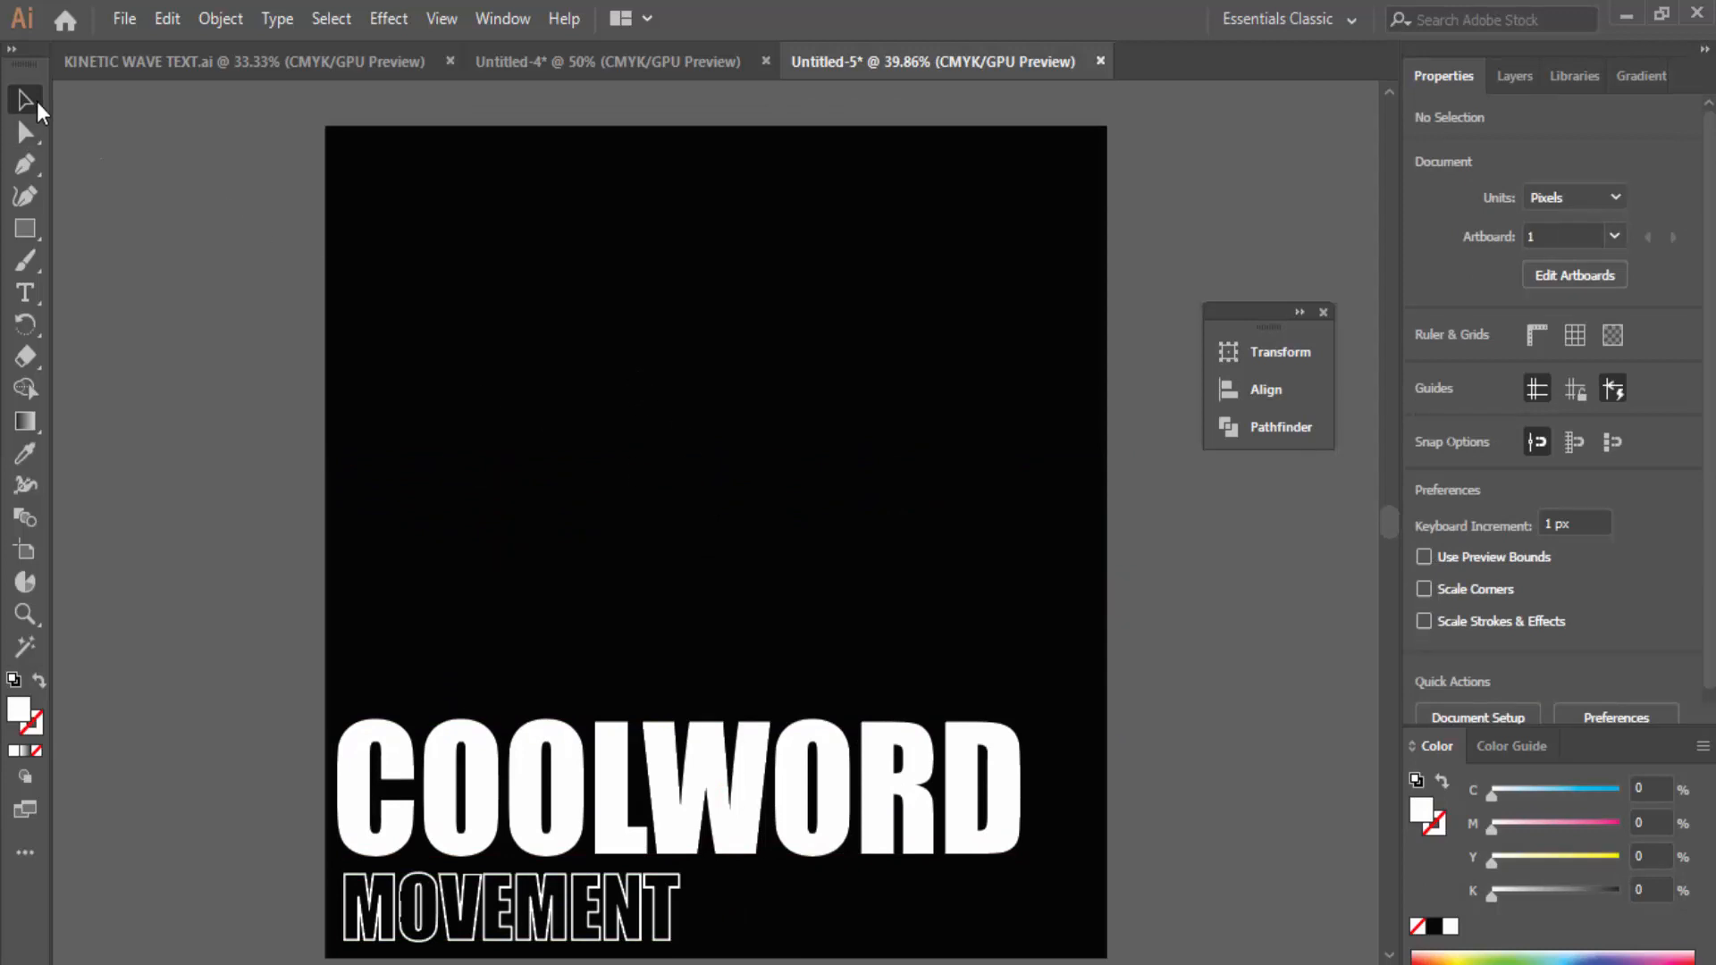
# Step: Turn the COOLWORD text into vector letter shapes with Create Outlines
pyautogui.click(715, 794)
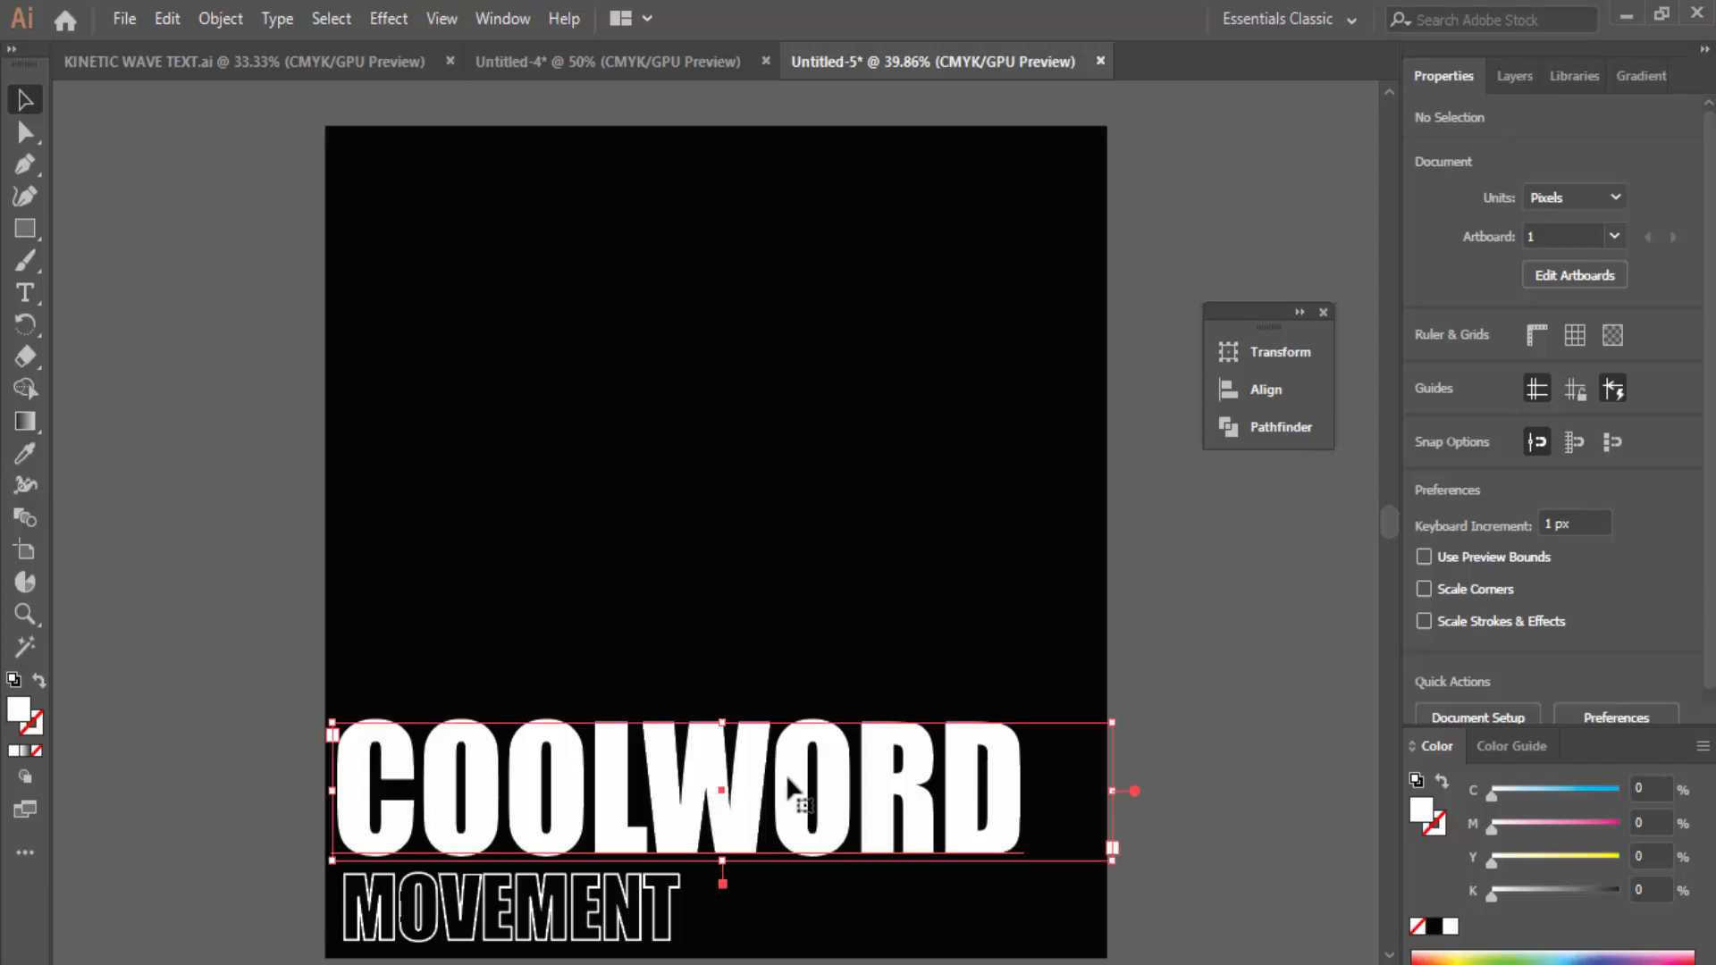
pyautogui.rightClick(706, 761)
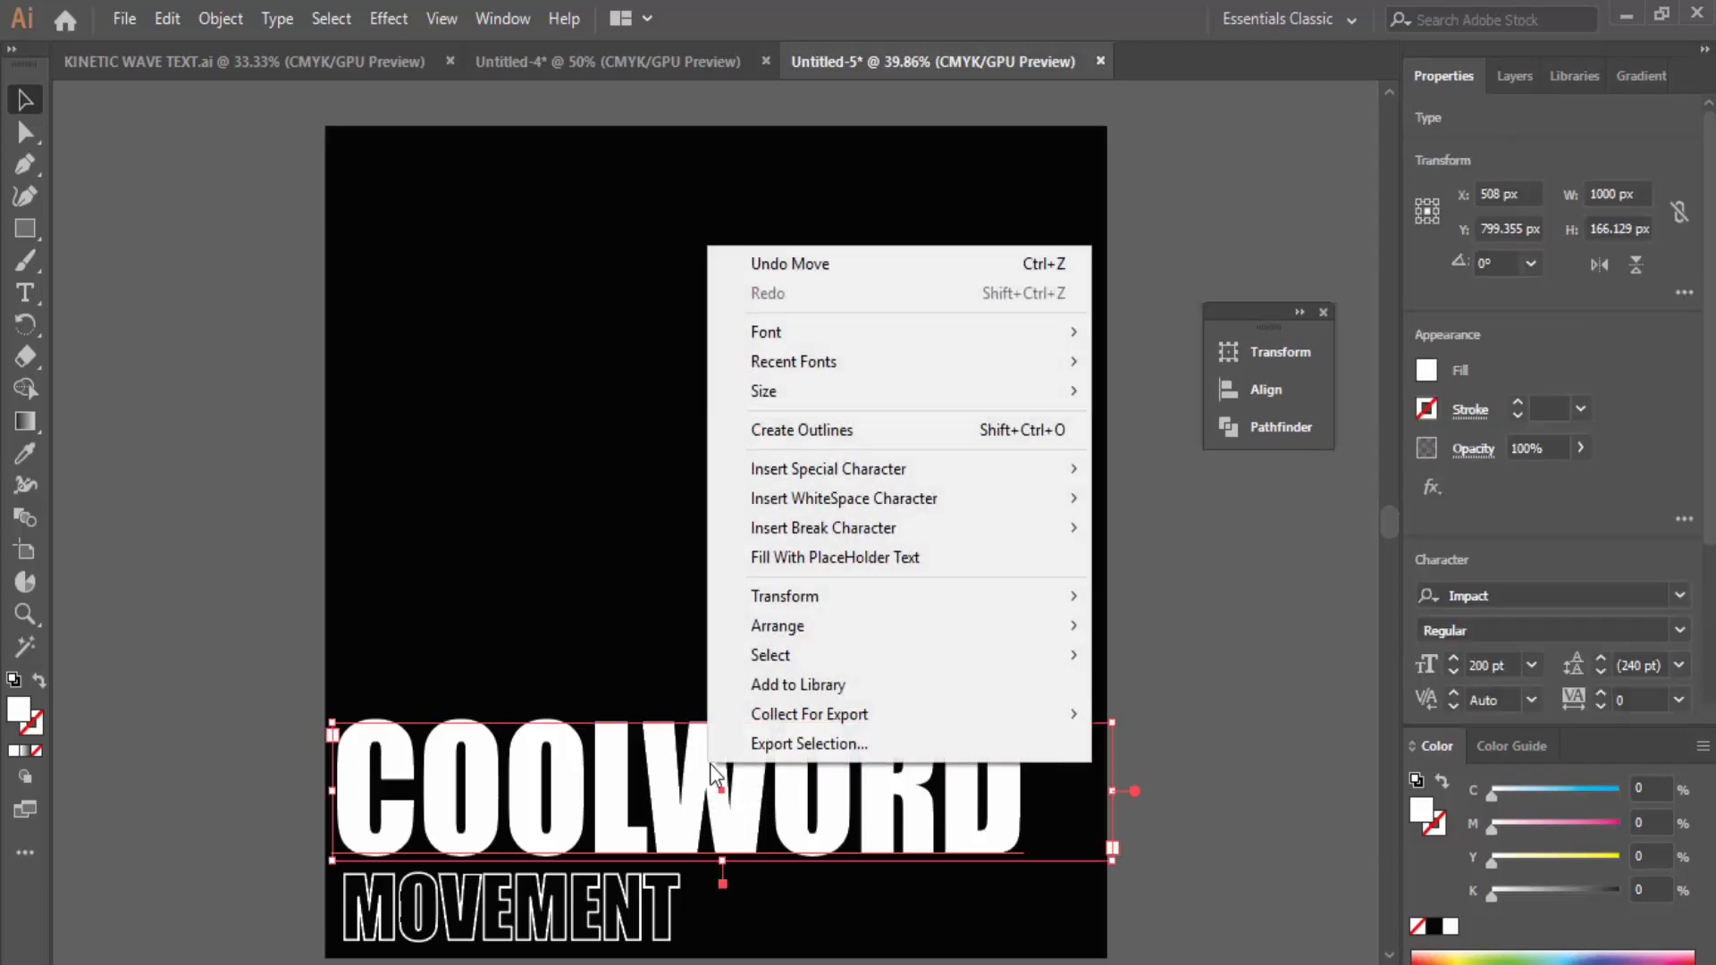
pyautogui.click(845, 436)
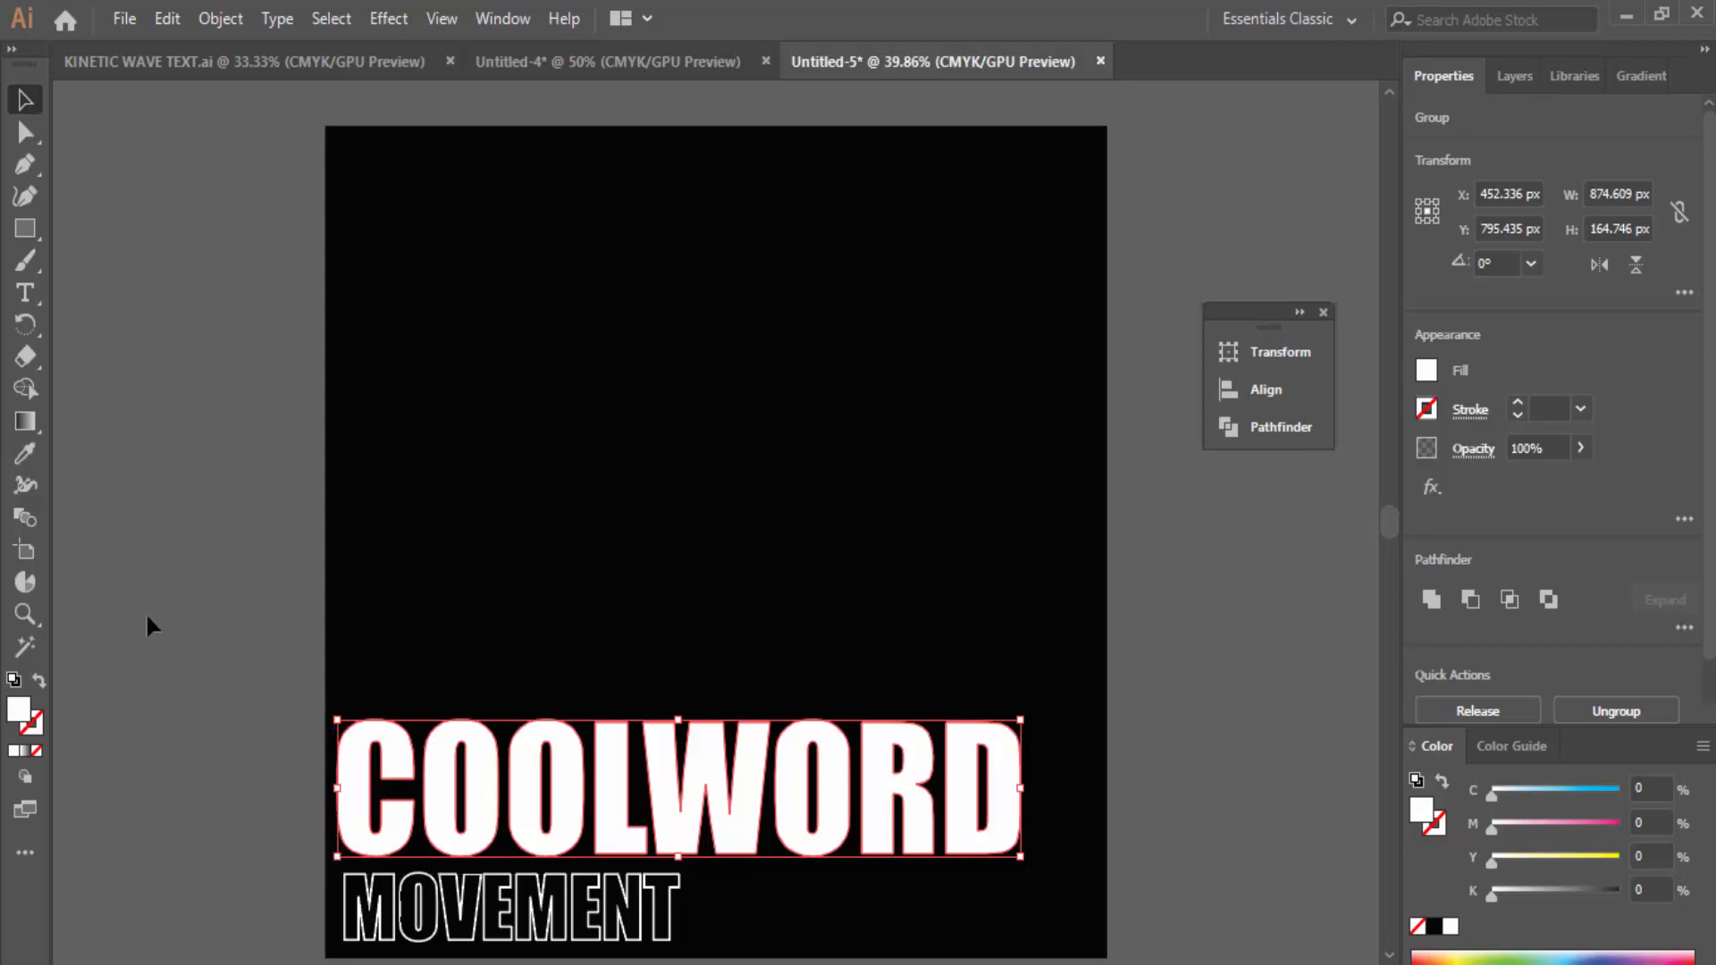
# Step: Add a new Layer 4 above txt
pyautogui.click(1042, 662)
pyautogui.click(1513, 75)
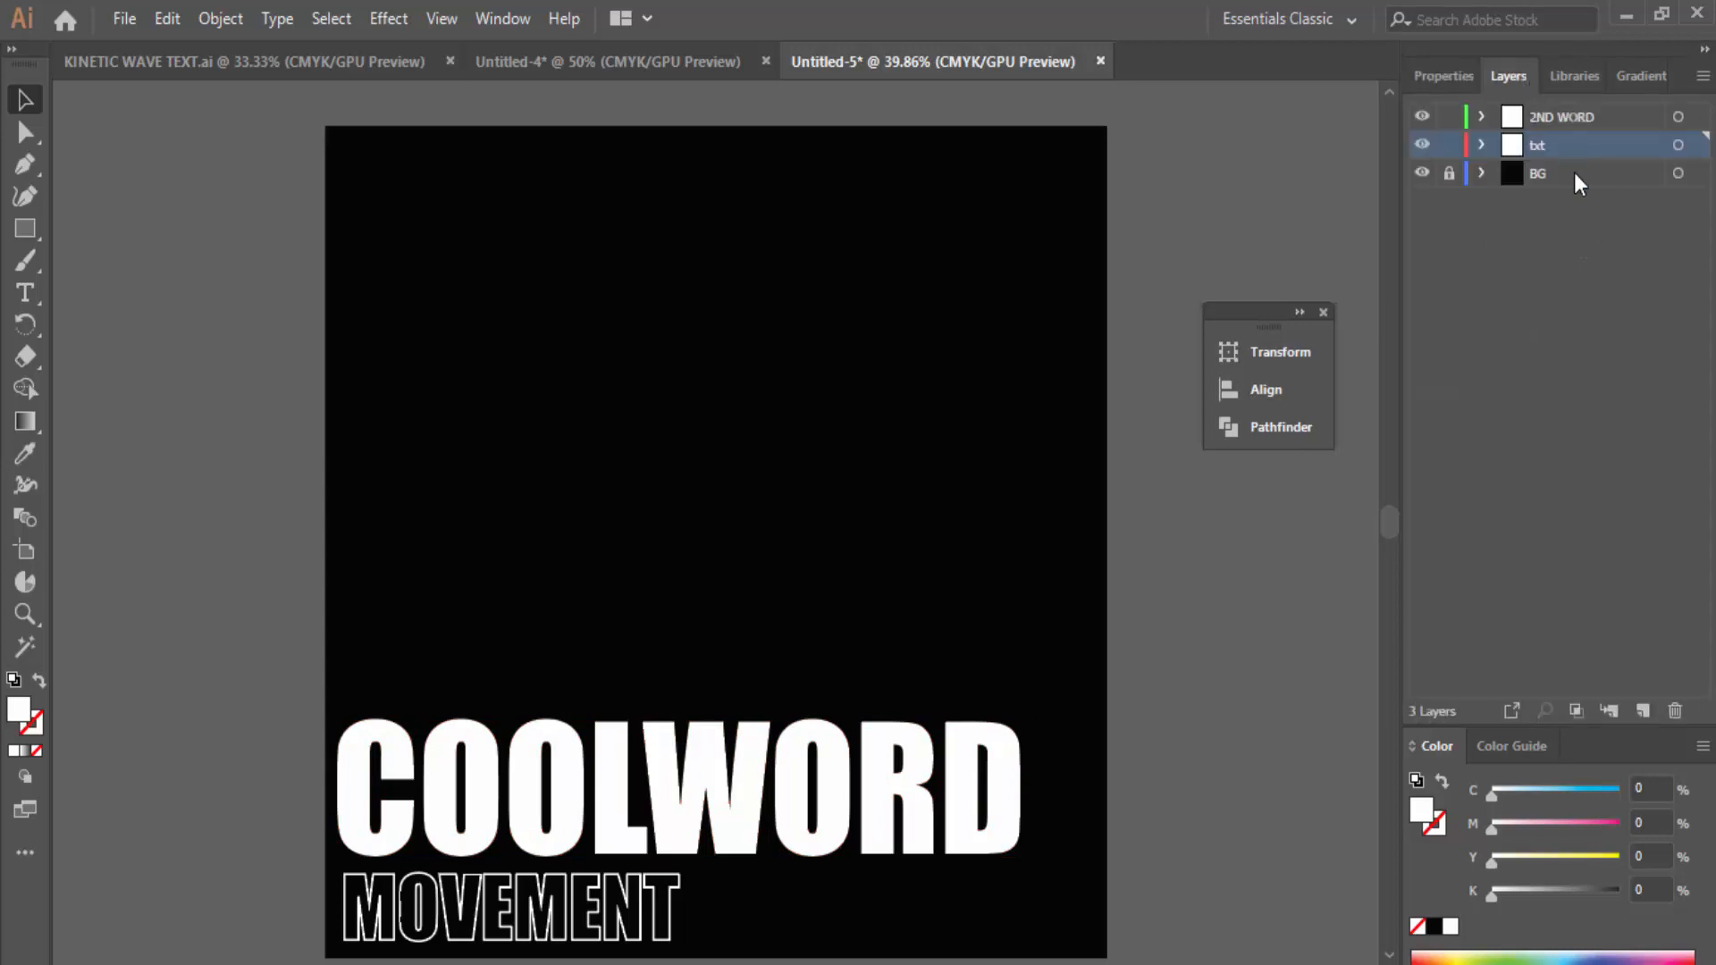
pyautogui.click(1644, 715)
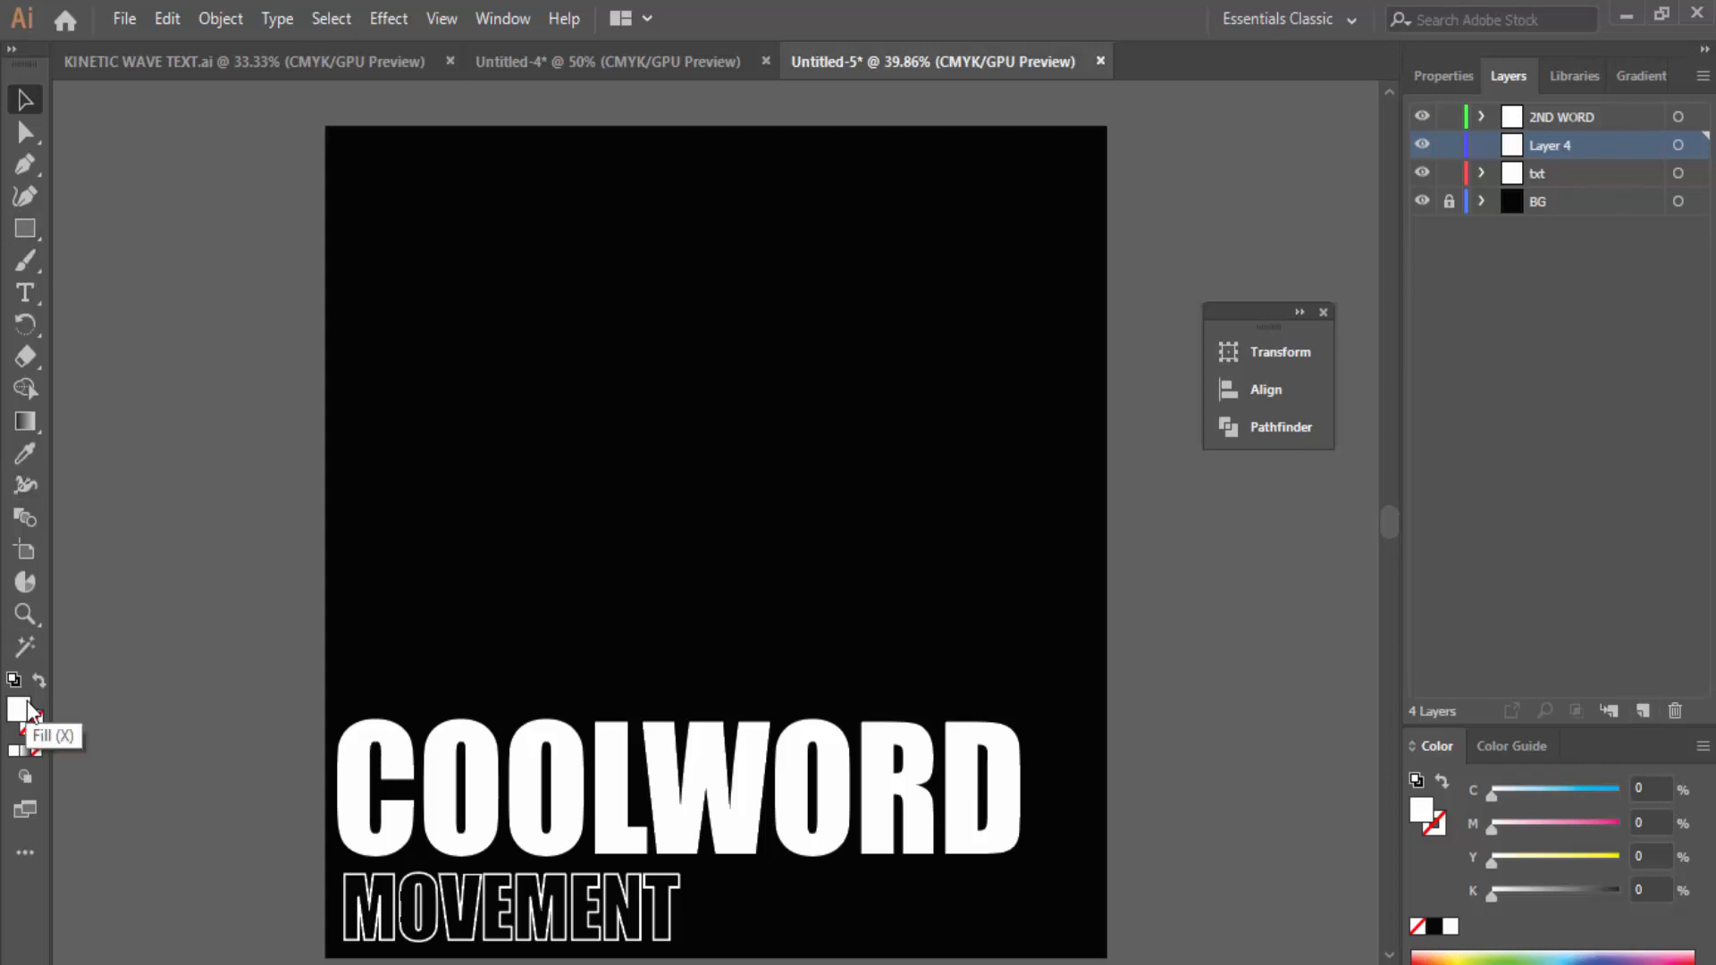
# Step: Set the fill to None and the stroke colour to white
pyautogui.click(36, 753)
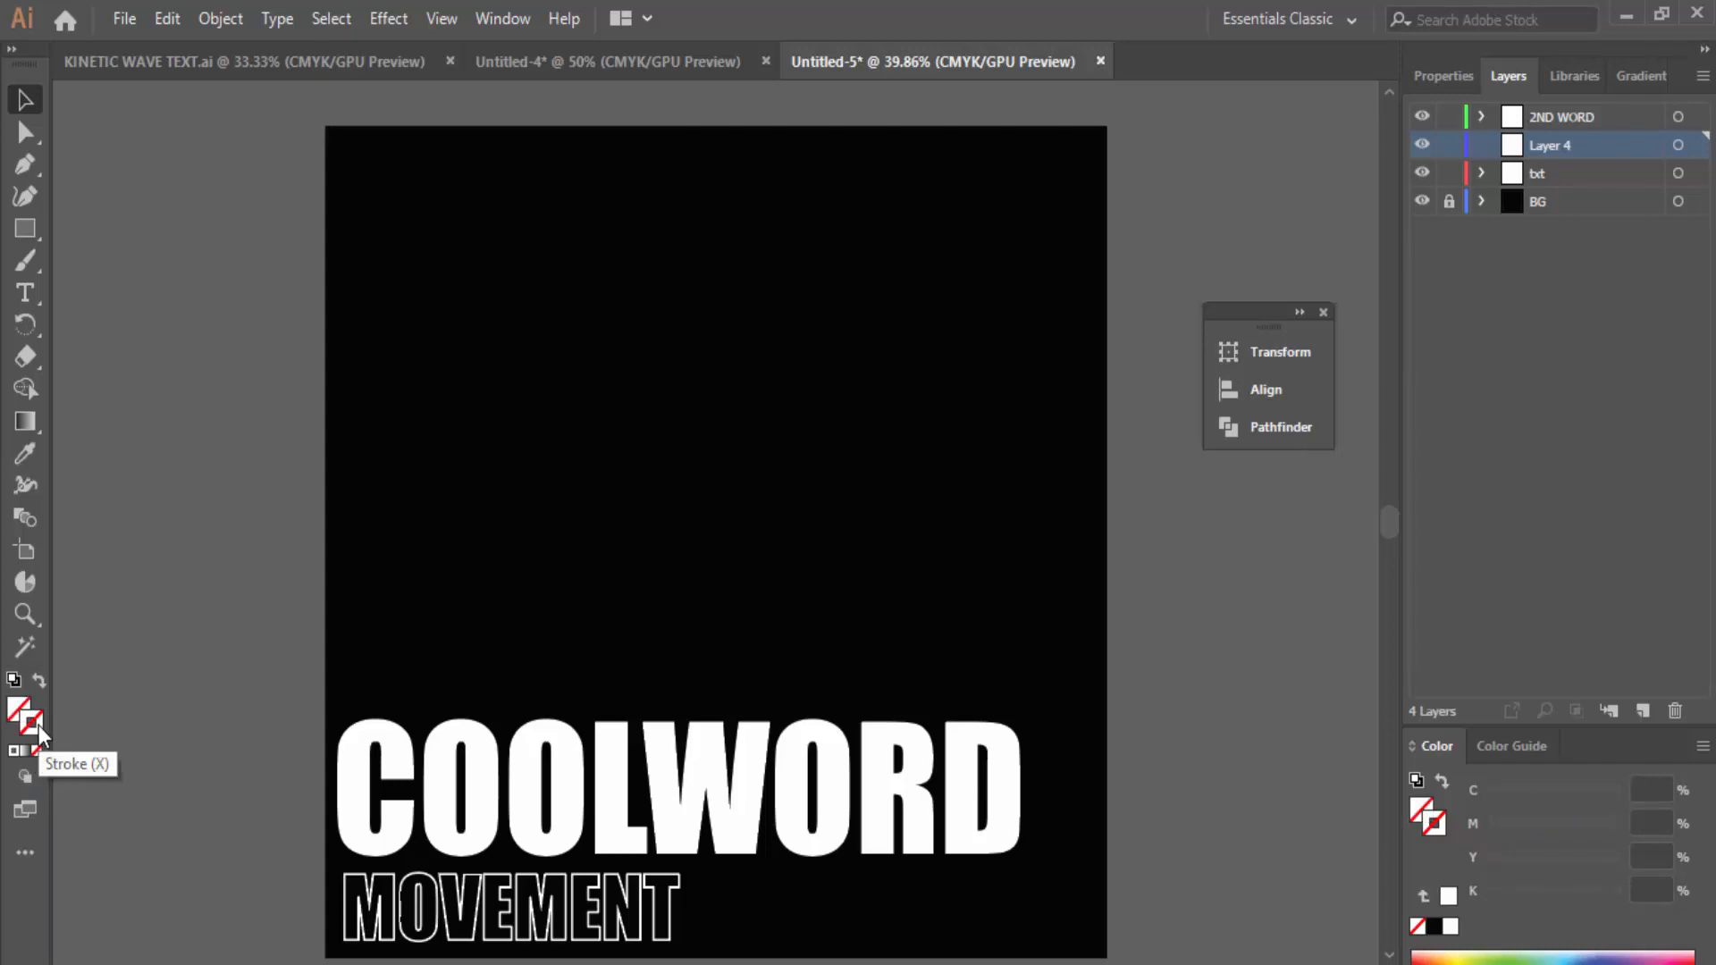
pyautogui.doubleClick(40, 726)
pyautogui.moveTo(1030, 613); pyautogui.dragTo(971, 448)
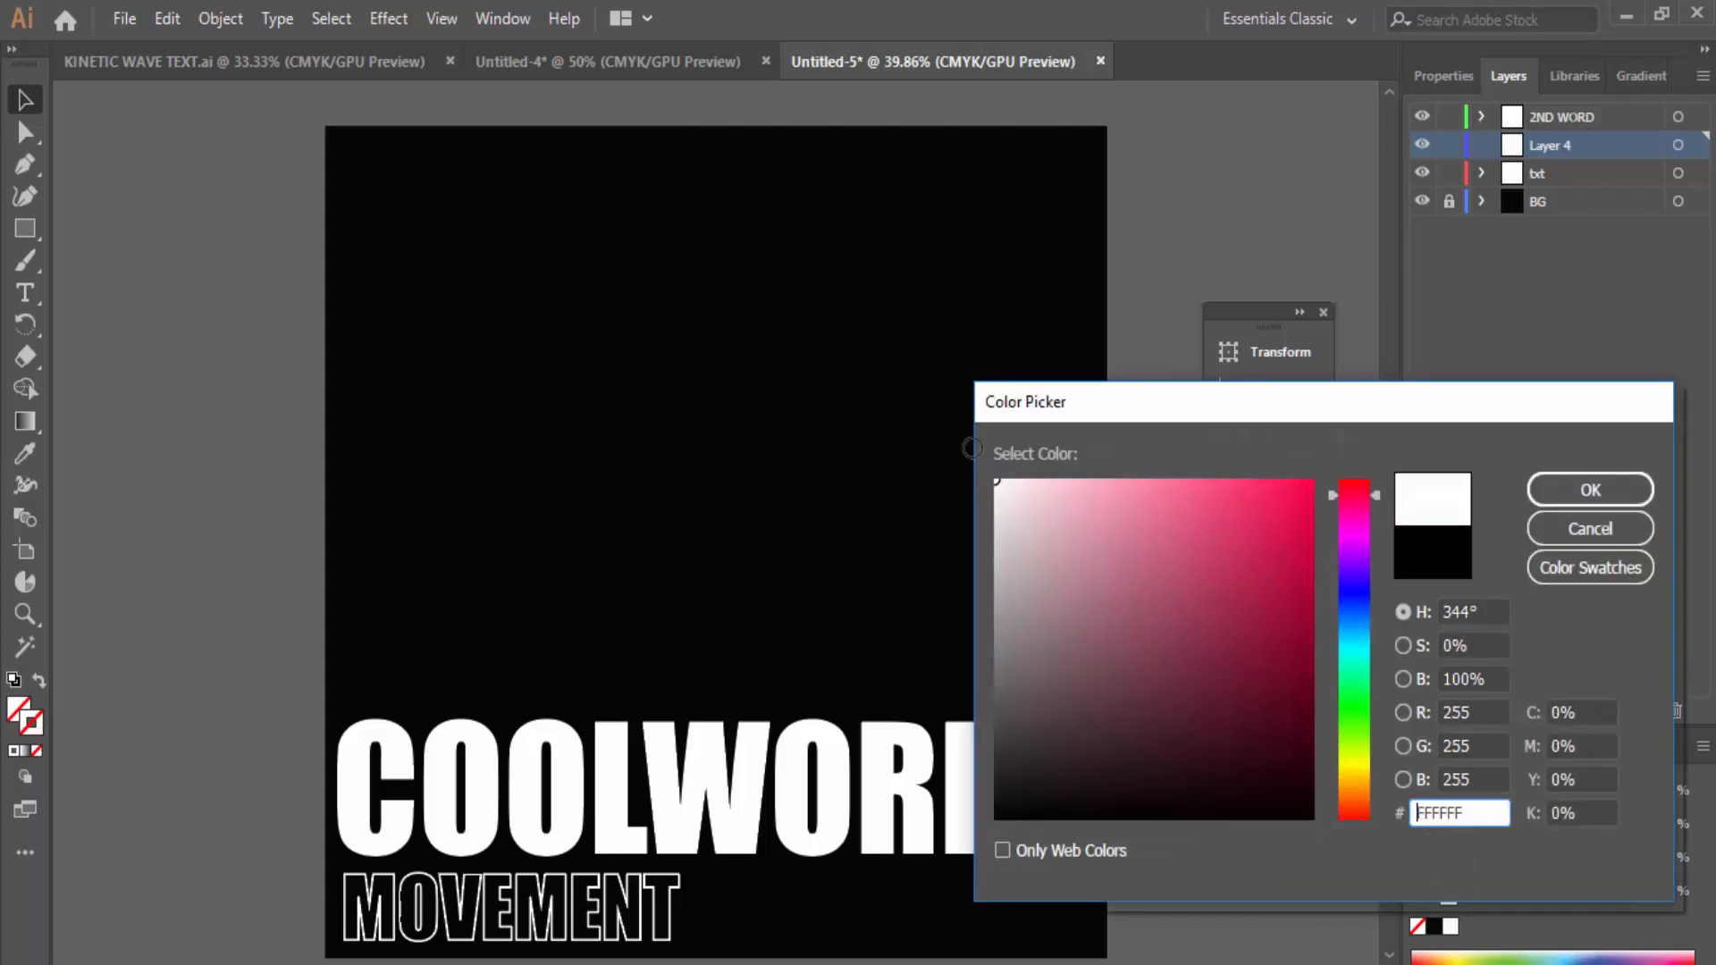
pyautogui.click(1606, 490)
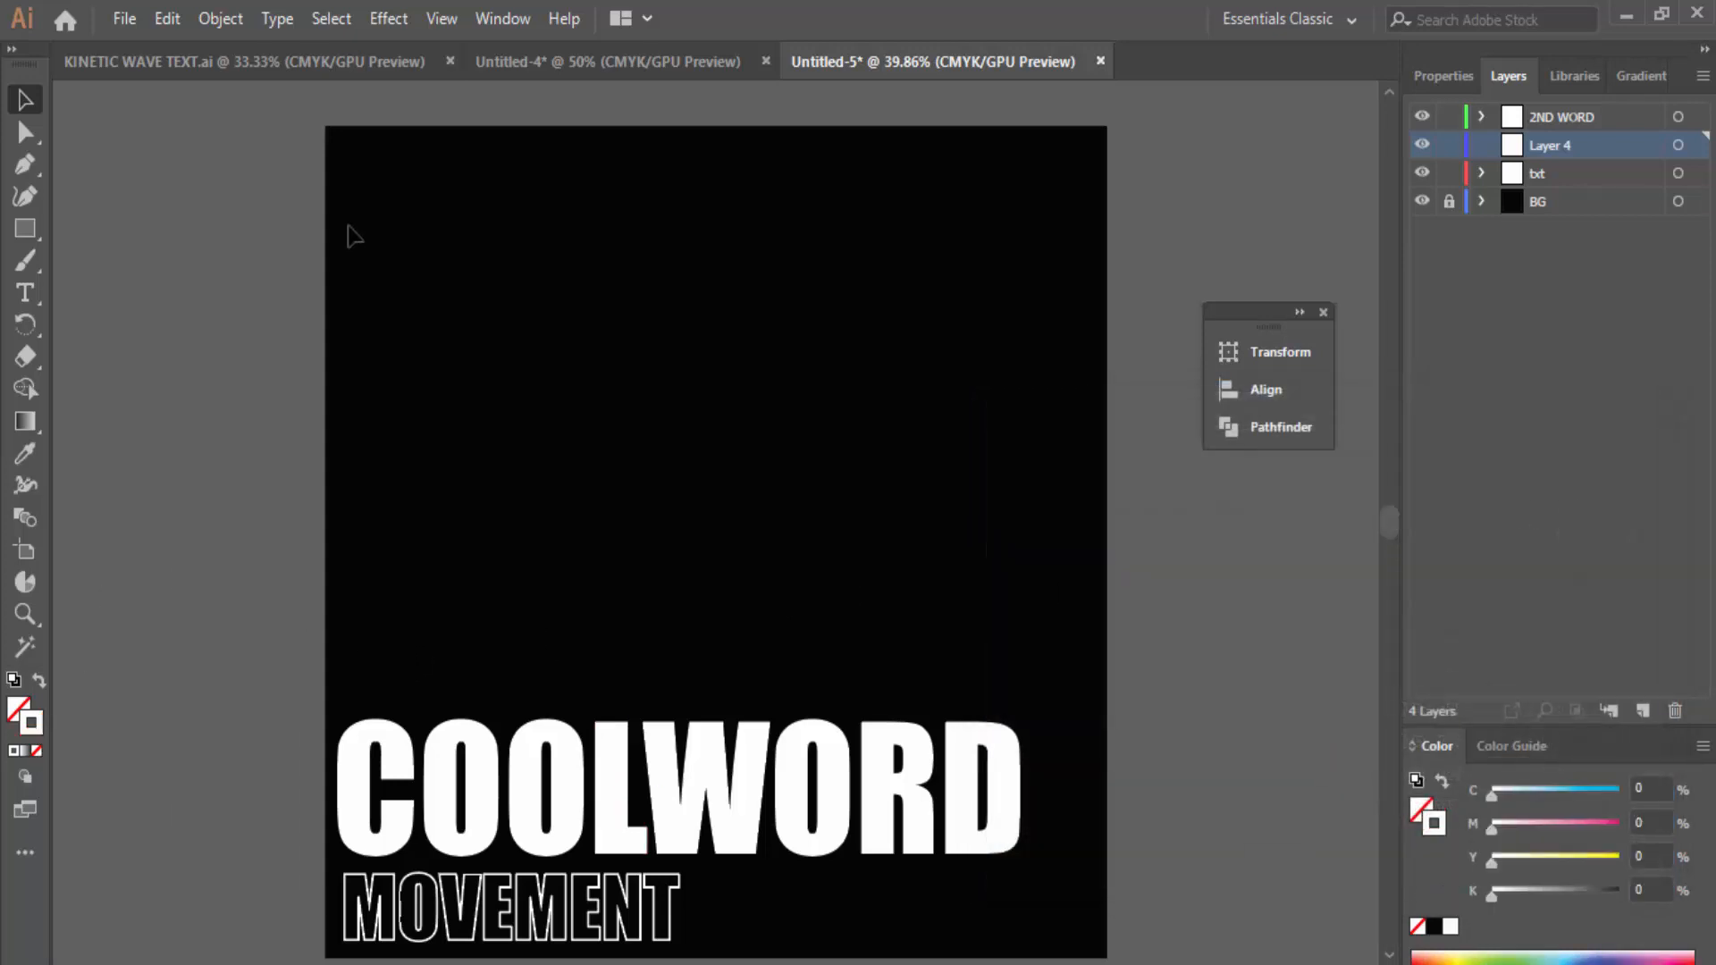
# Step: Draw a white-stroked rectangle about 875 × 165 px framing COOLWORD corner to corner
pyautogui.click(24, 231)
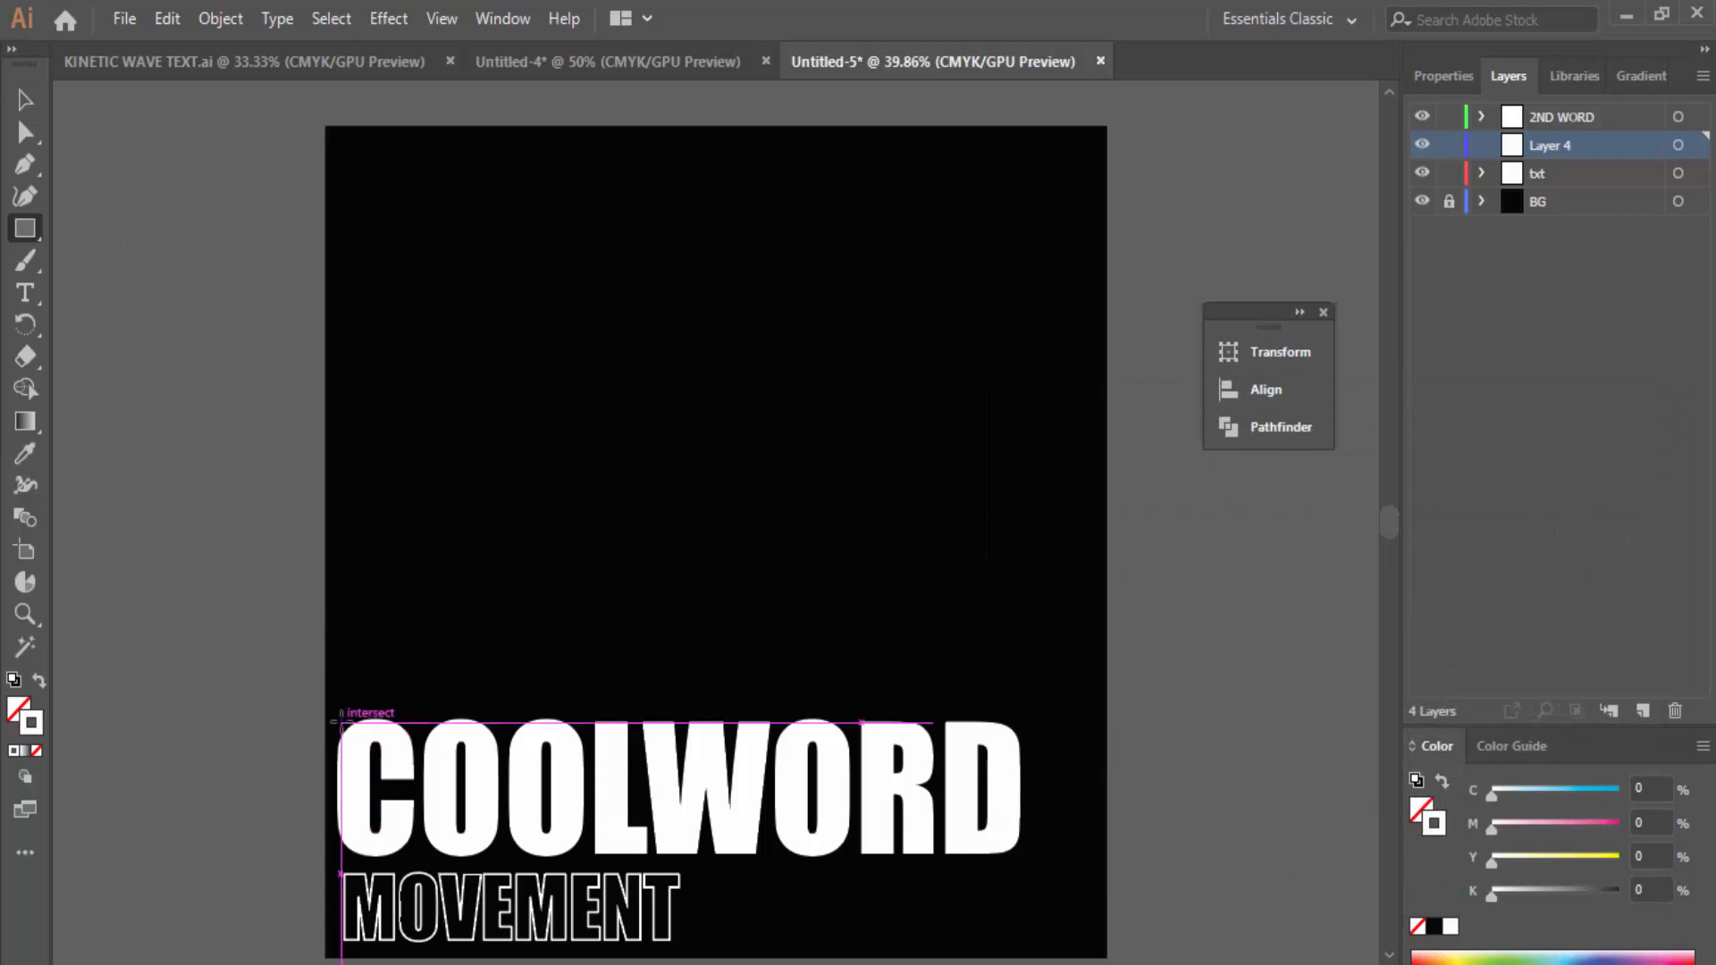
pyautogui.moveTo(336, 717); pyautogui.dragTo(1021, 856)
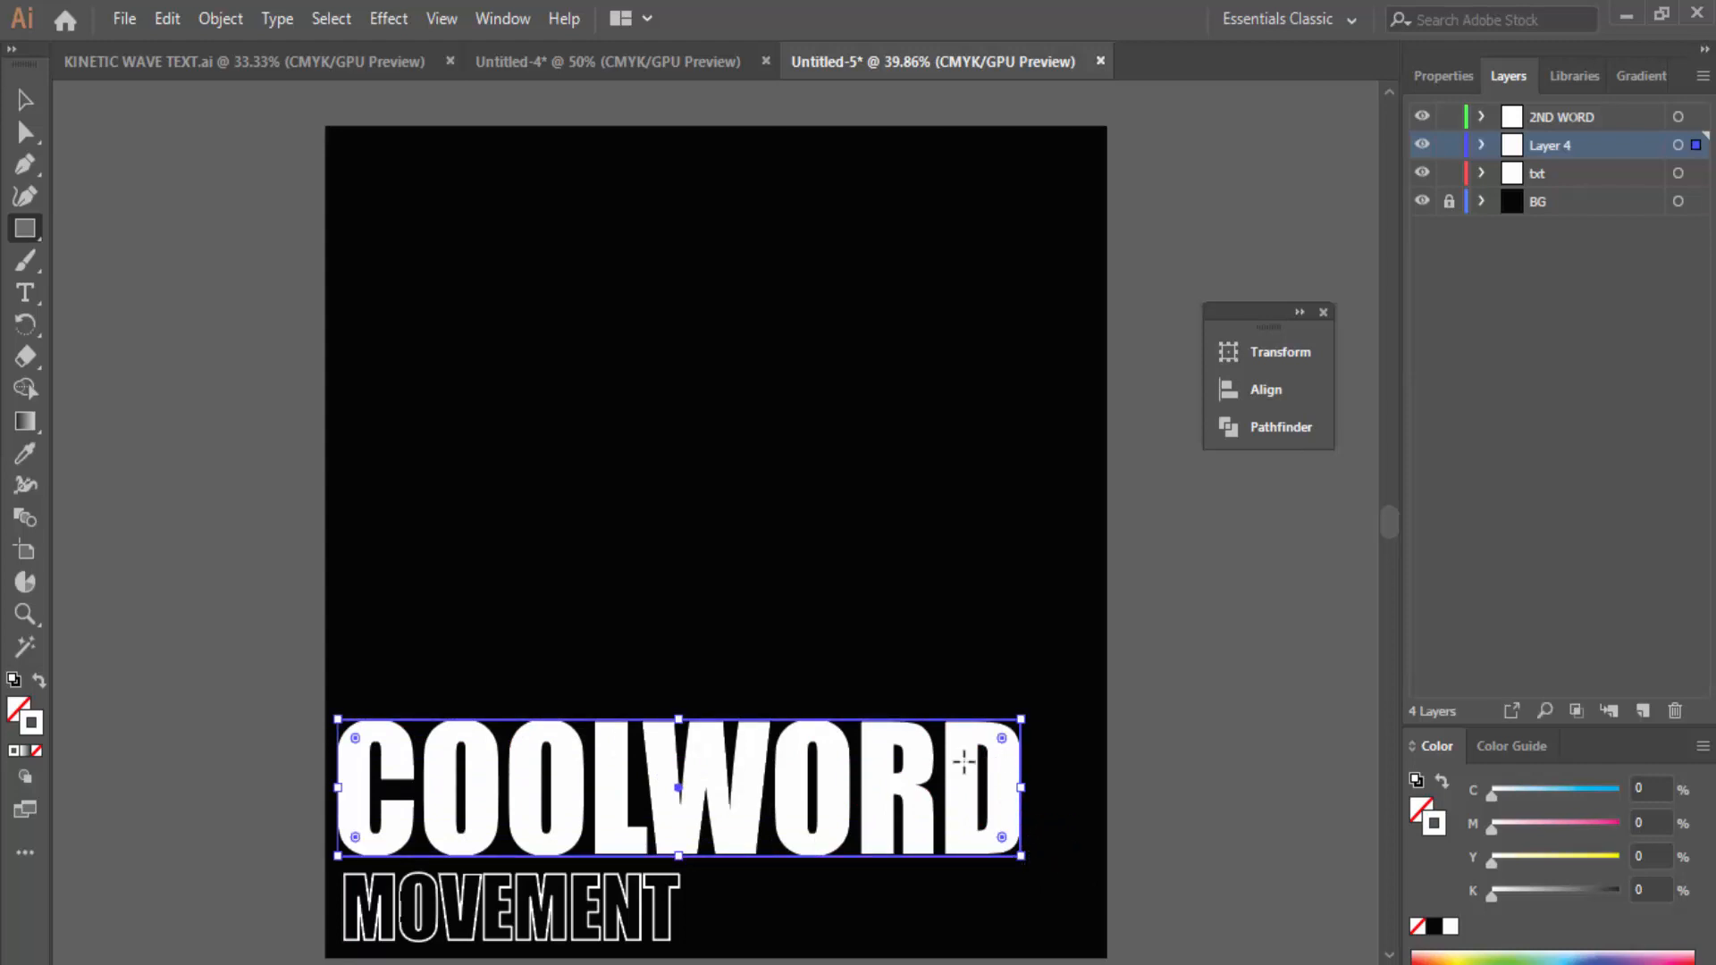
# Step: Split the rectangle over COOLWORD into a 10-row grid with Split Into Grid
pyautogui.click(219, 19)
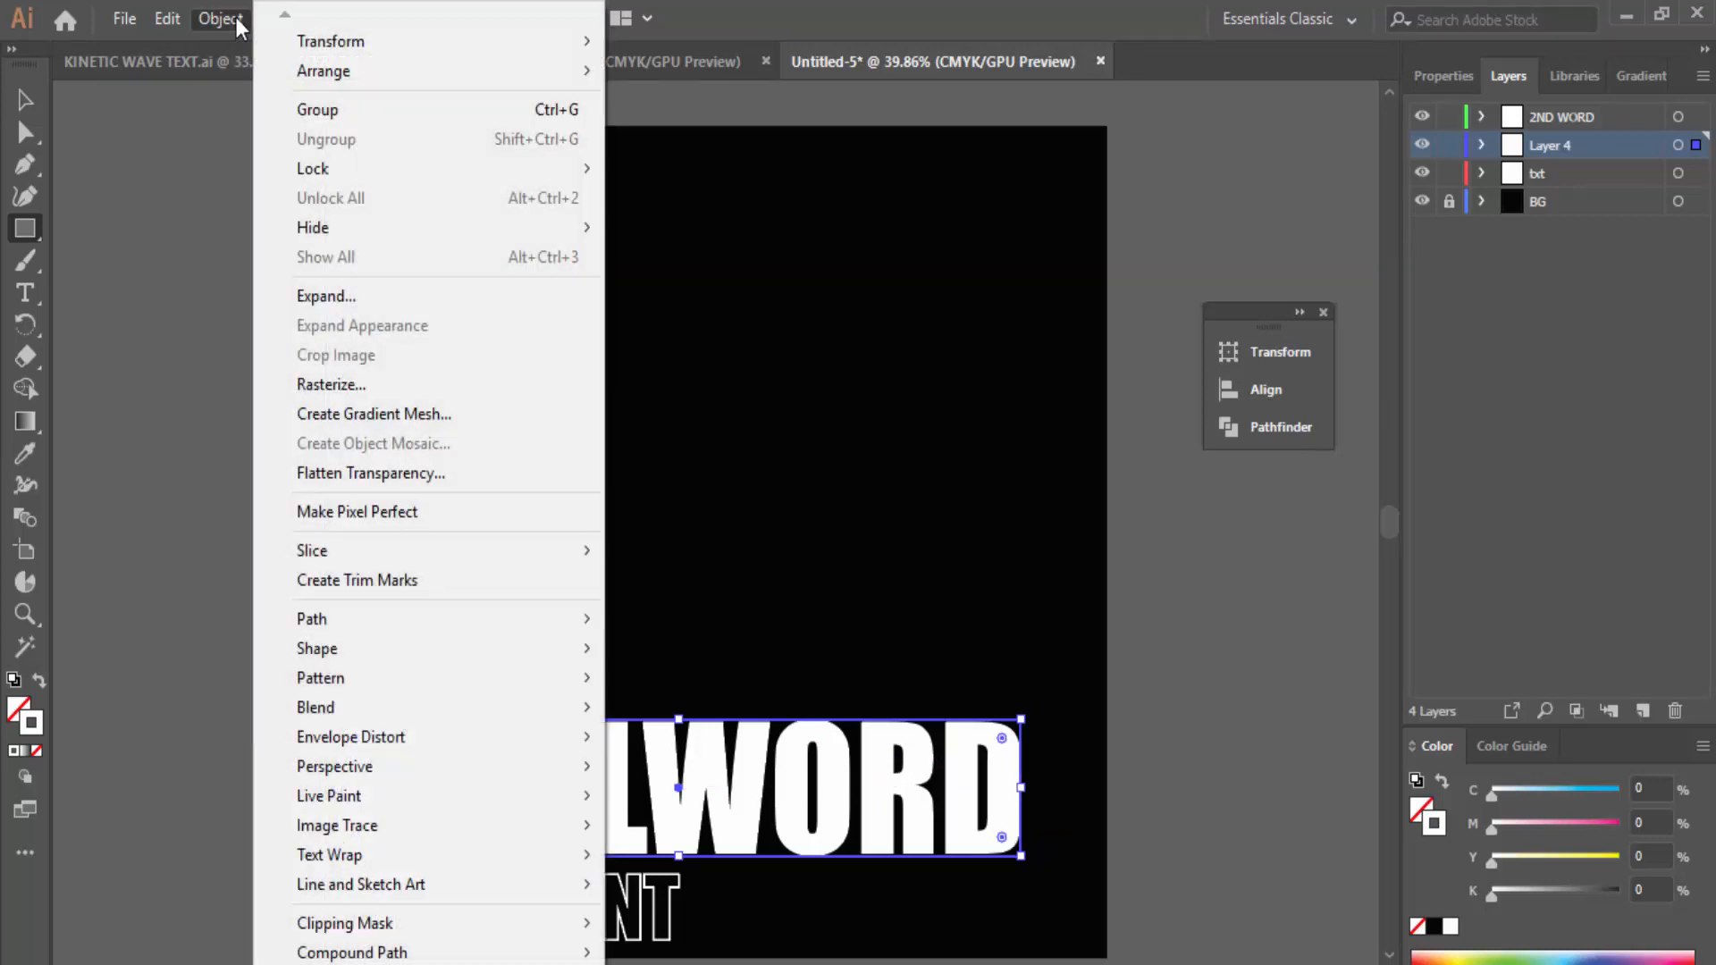
pyautogui.moveTo(398, 632)
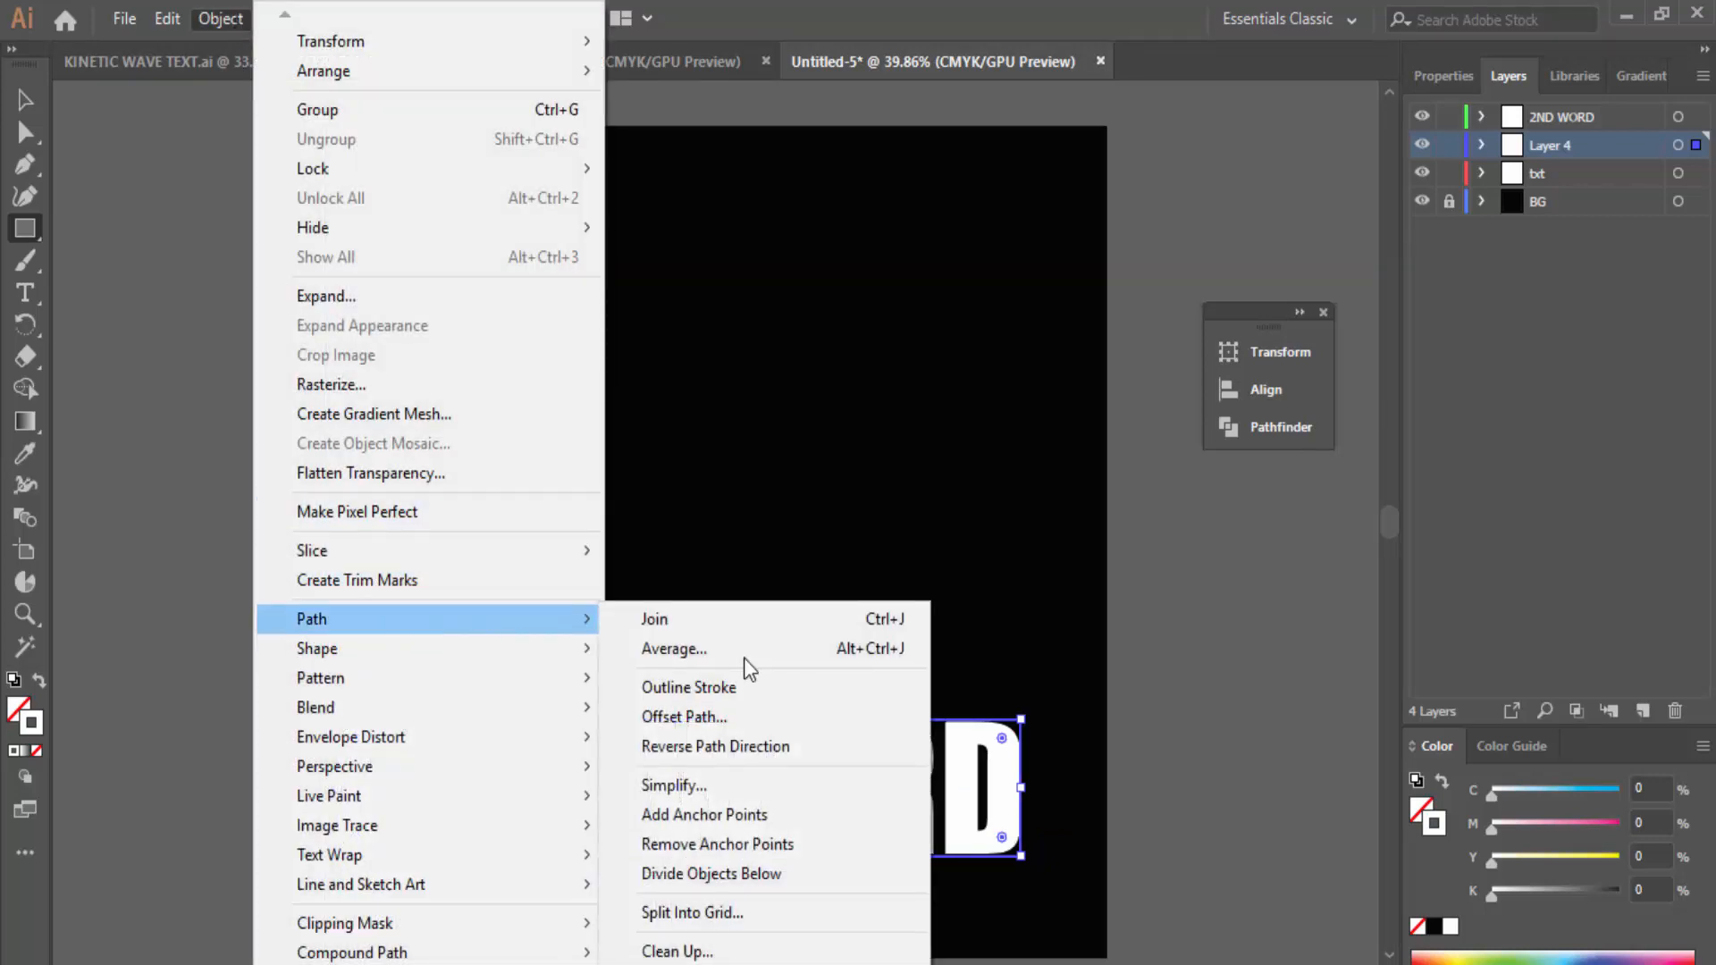
pyautogui.click(801, 914)
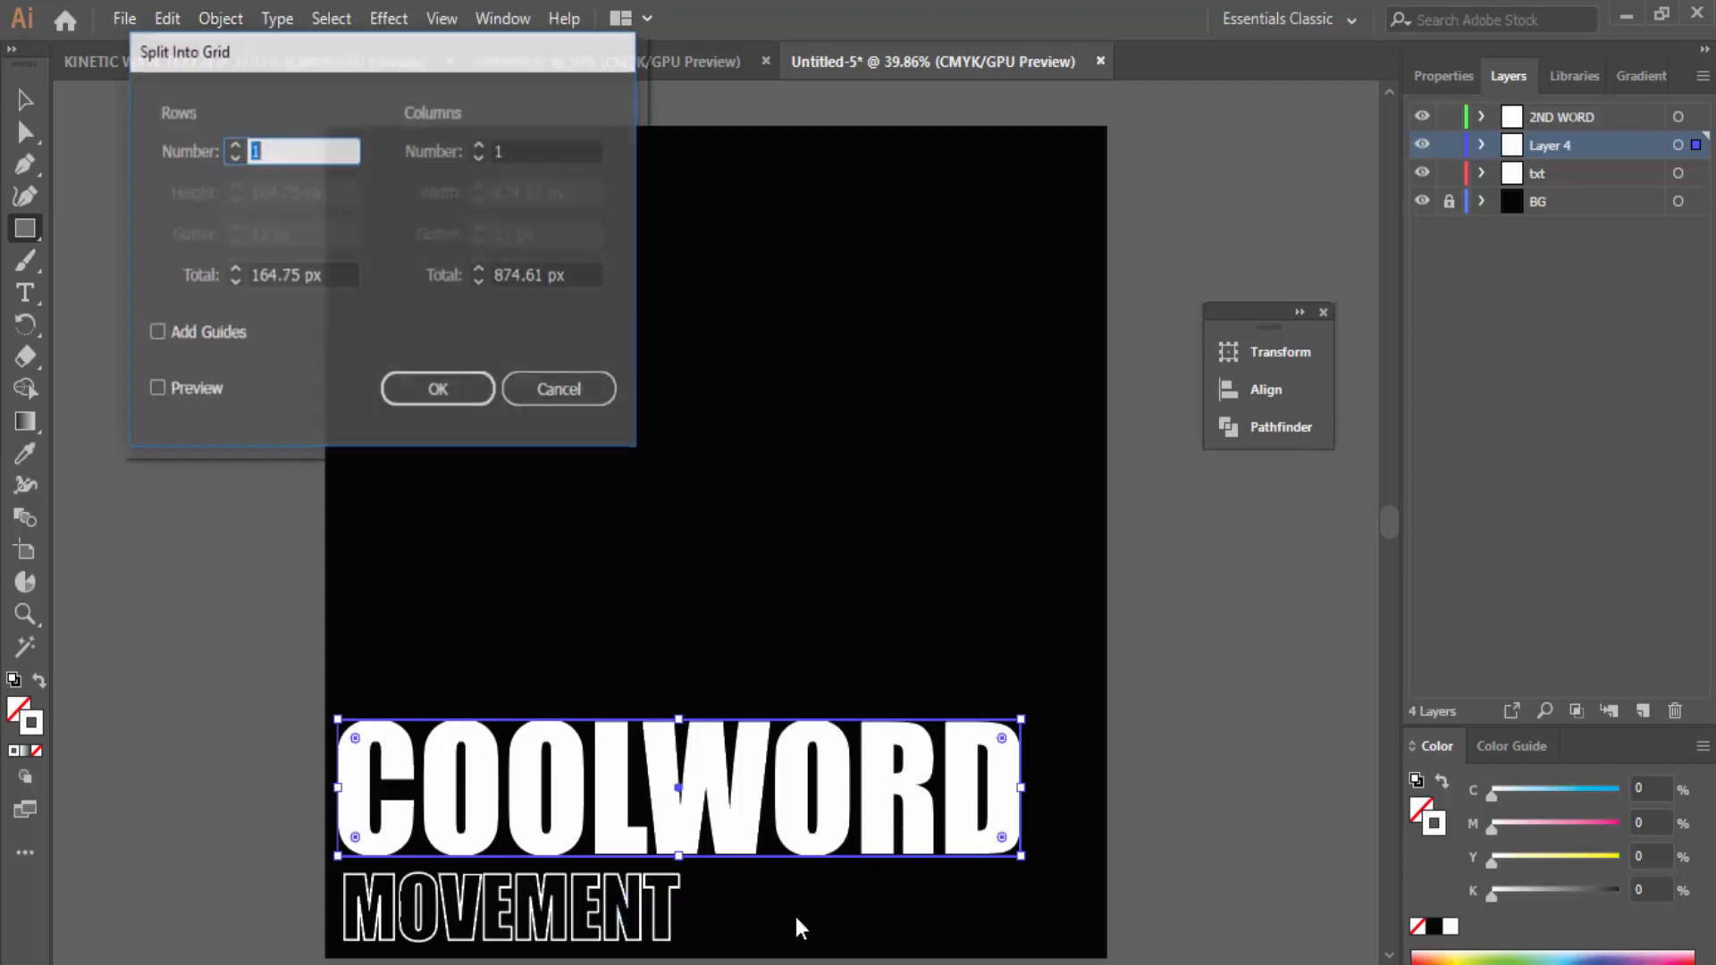
pyautogui.write('10')
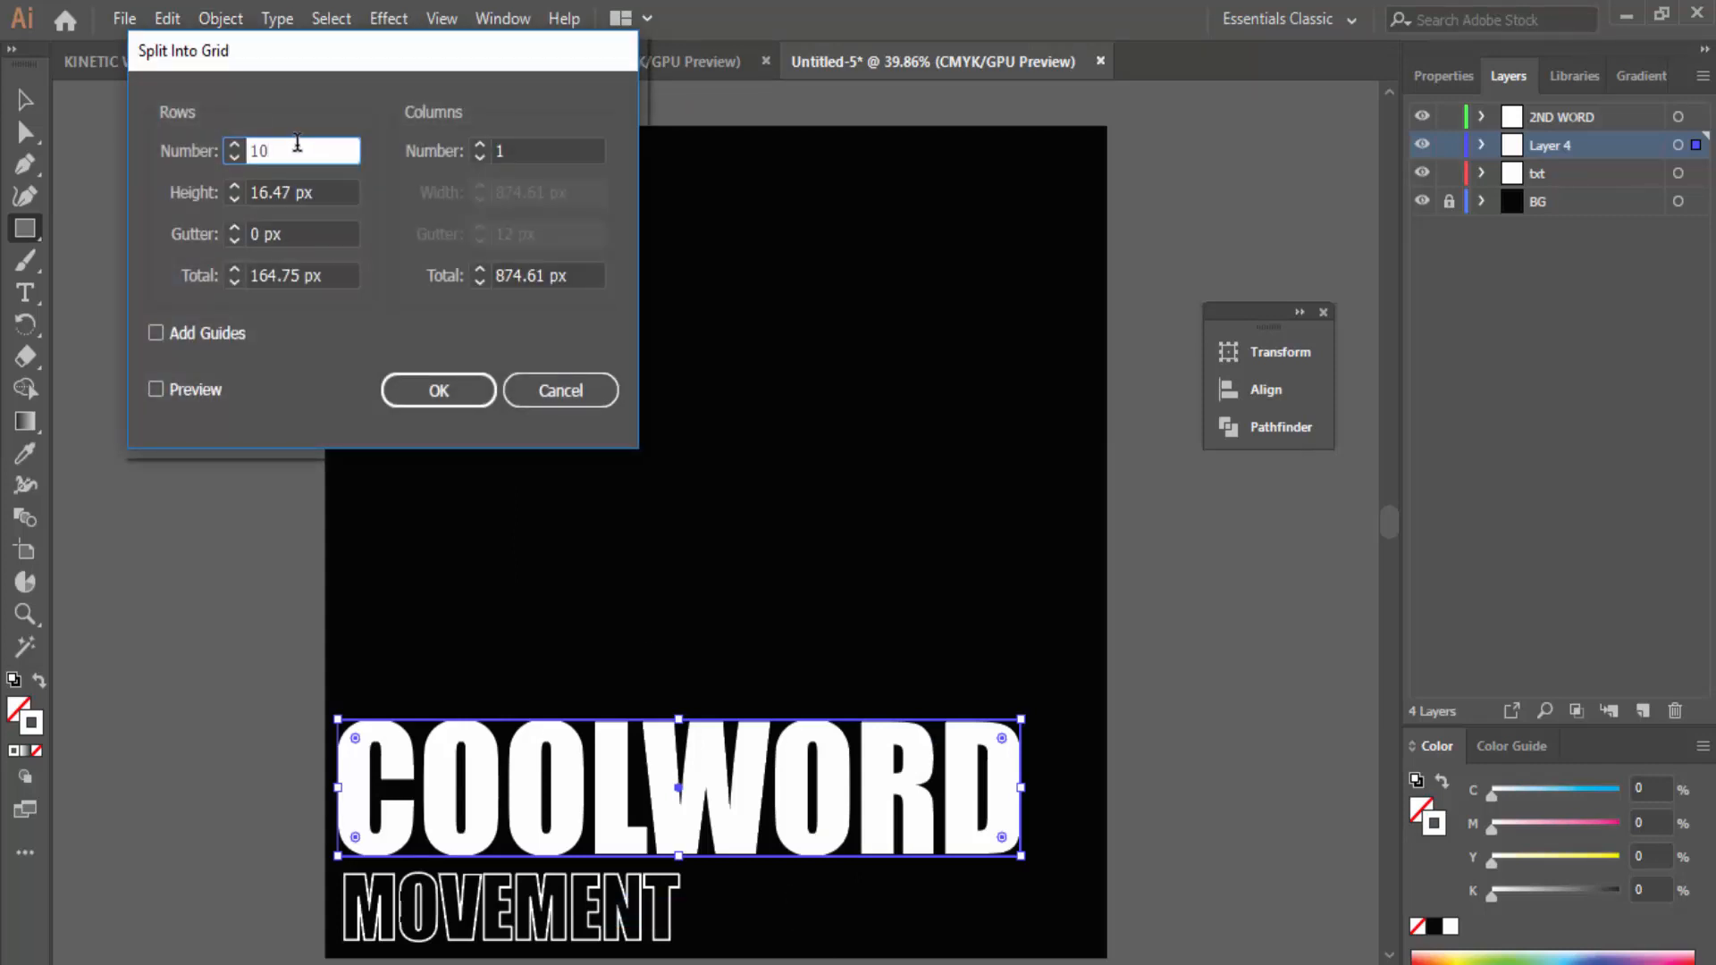
pyautogui.click(447, 399)
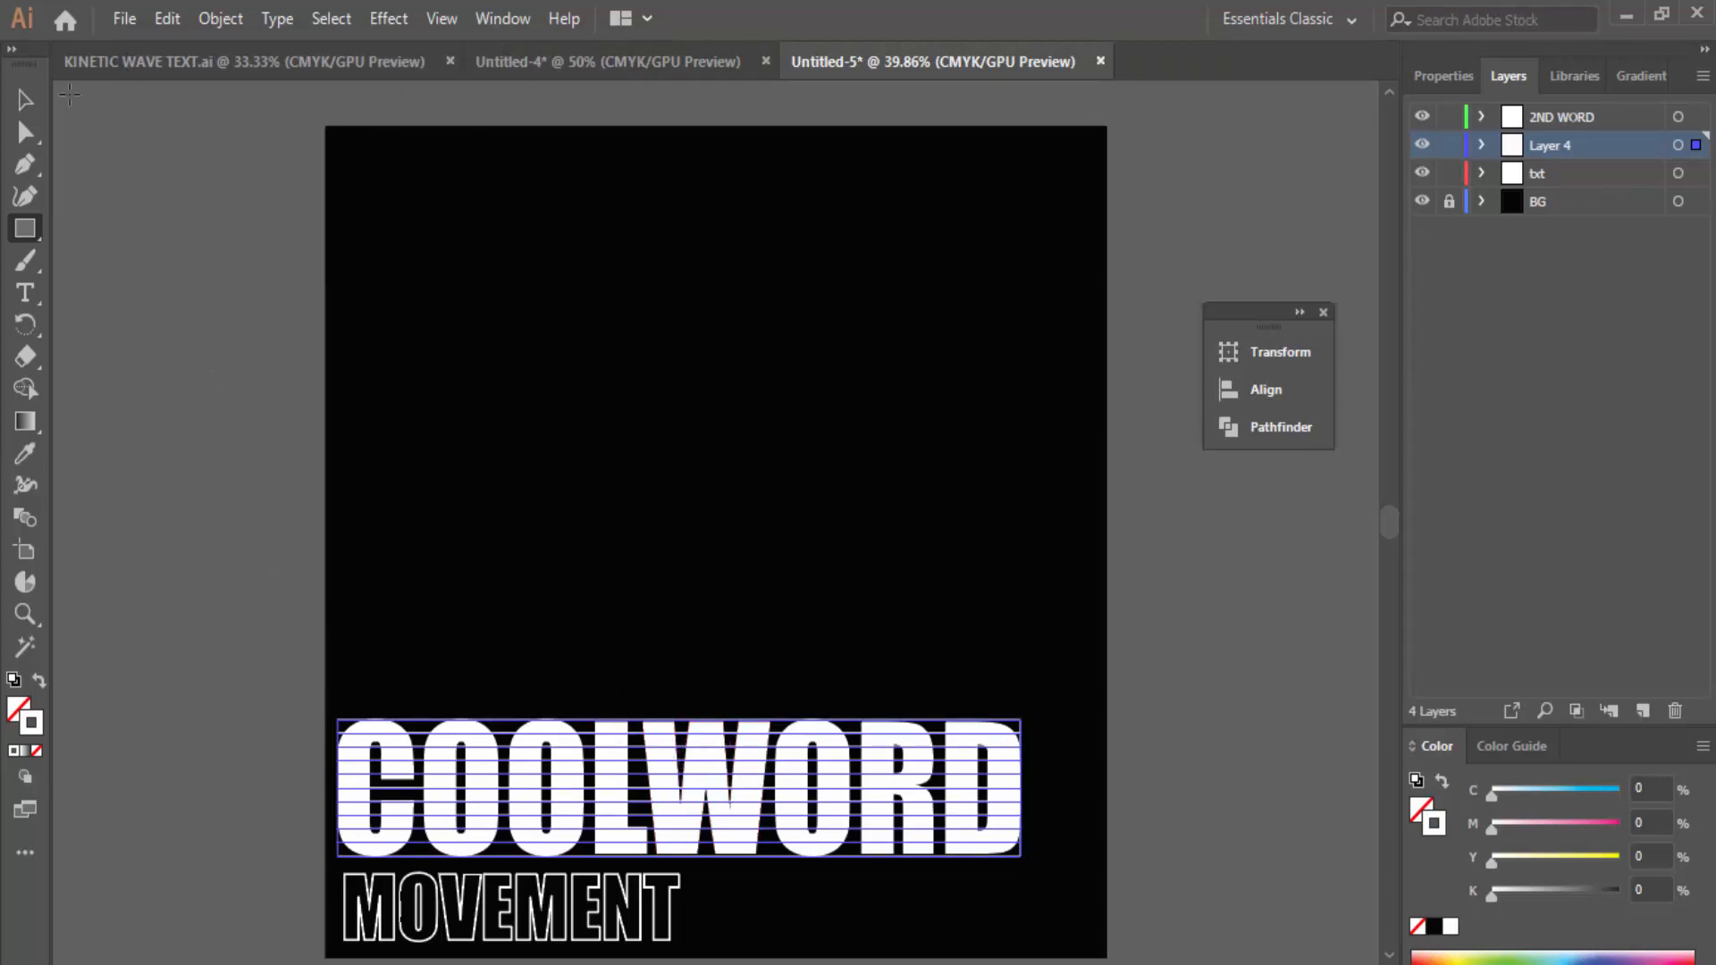
# Step: Marquee-select the COOLWORD outlines together with their ten overlapping strips
pyautogui.click(25, 100)
pyautogui.click(208, 262)
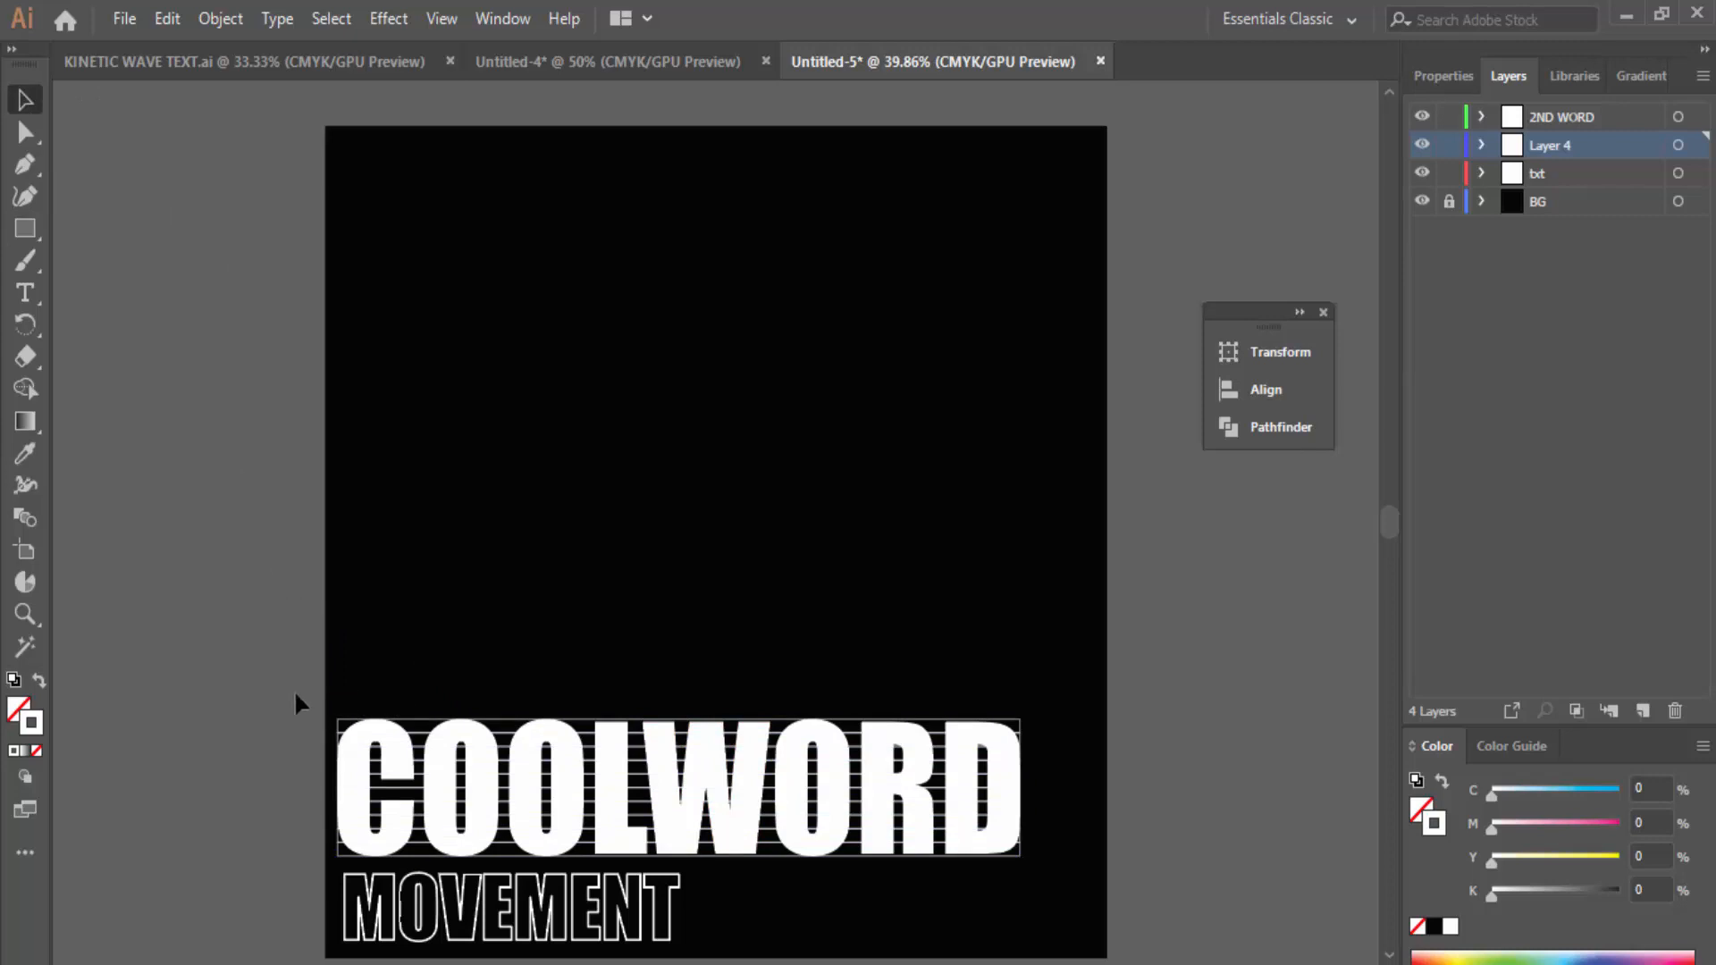
pyautogui.moveTo(295, 690); pyautogui.dragTo(1048, 878)
pyautogui.click(374, 549)
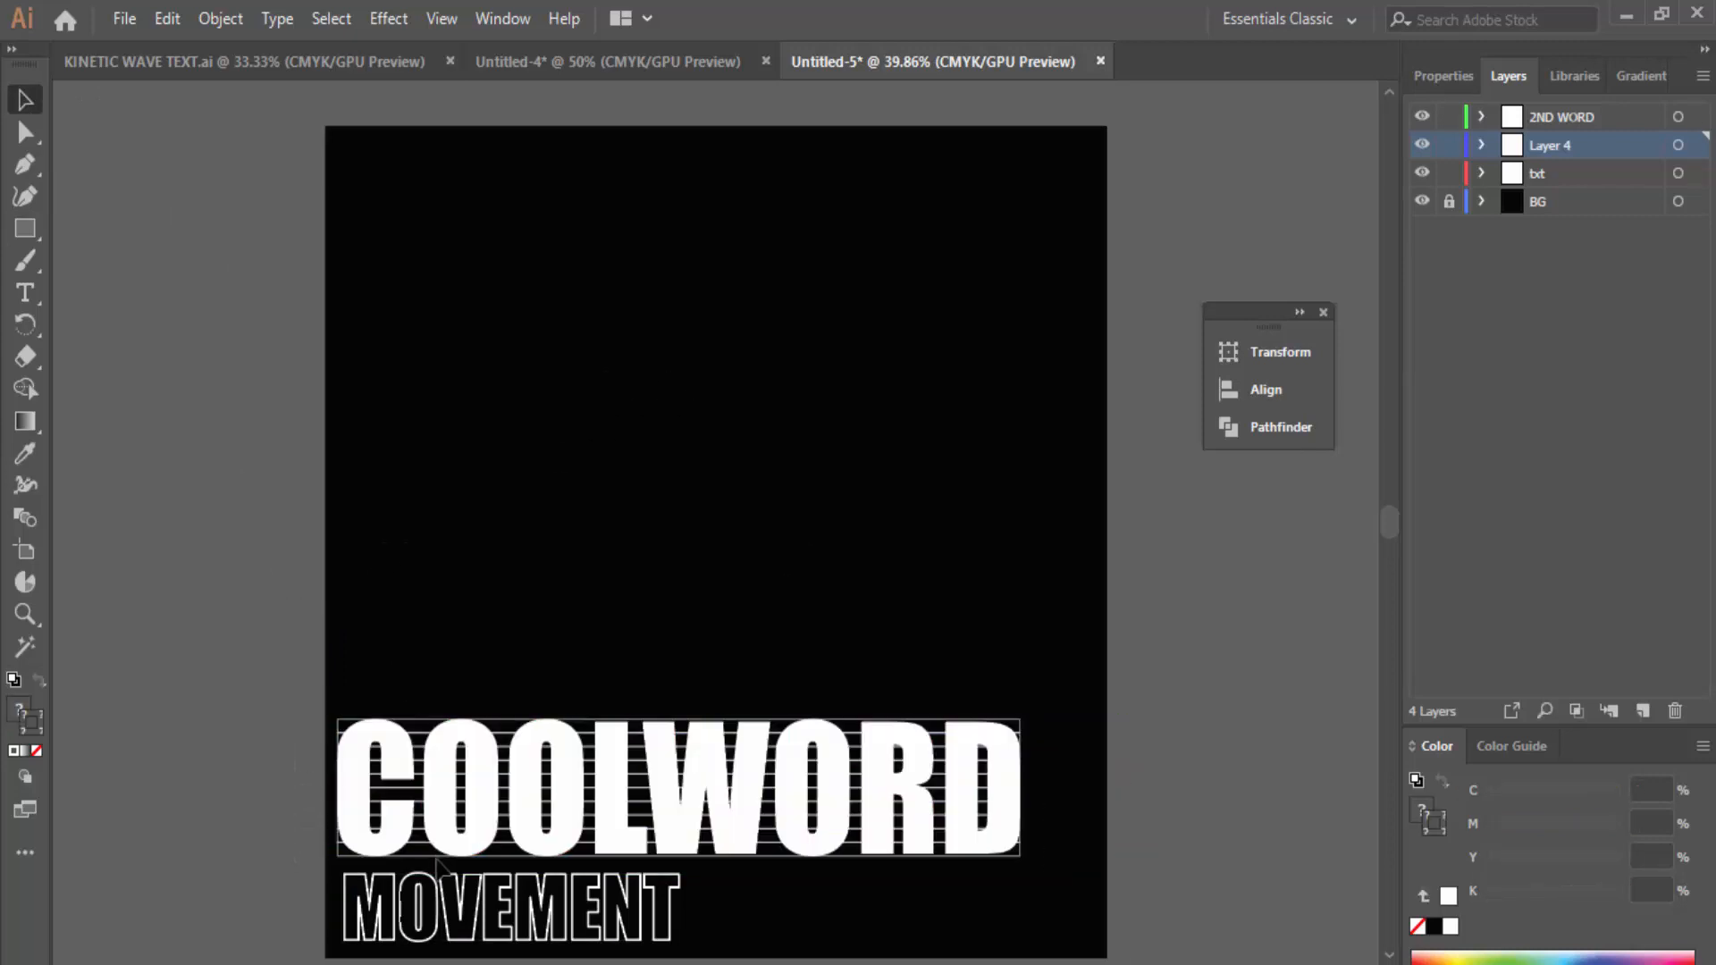
pyautogui.moveTo(281, 670); pyautogui.dragTo(1047, 861)
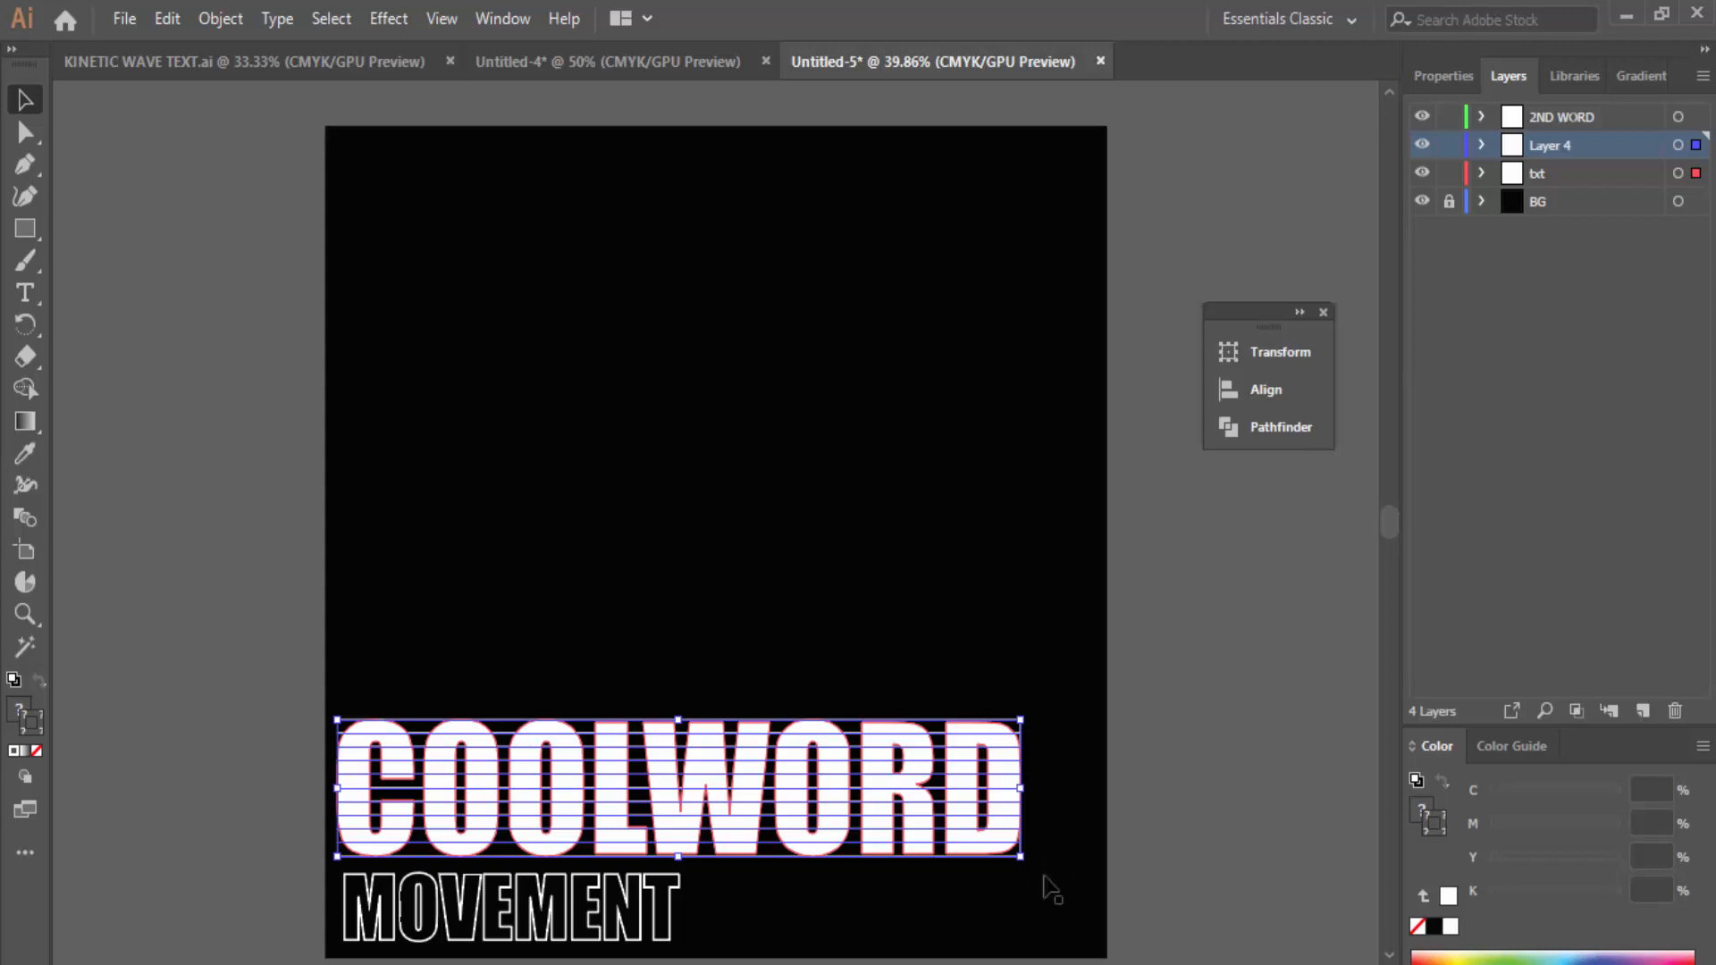
pyautogui.click(505, 22)
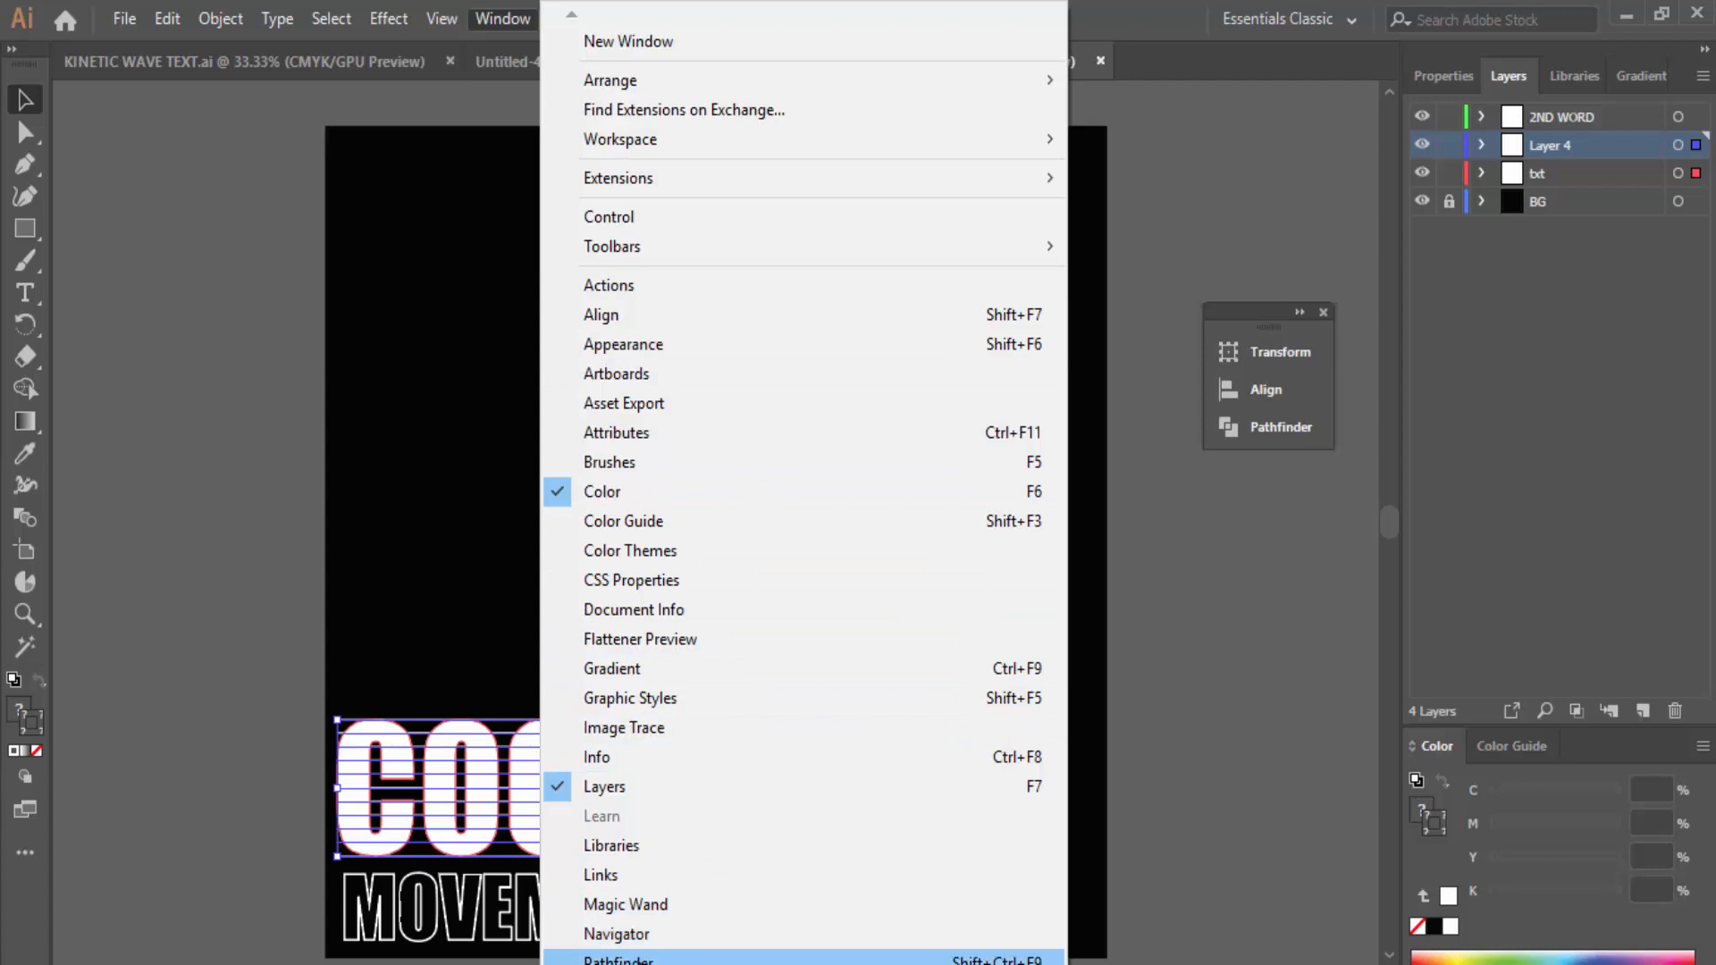
# Step: Divide COOLWORD along the strip grid with Pathfinder, then select only the sliced letters
pyautogui.click(625, 960)
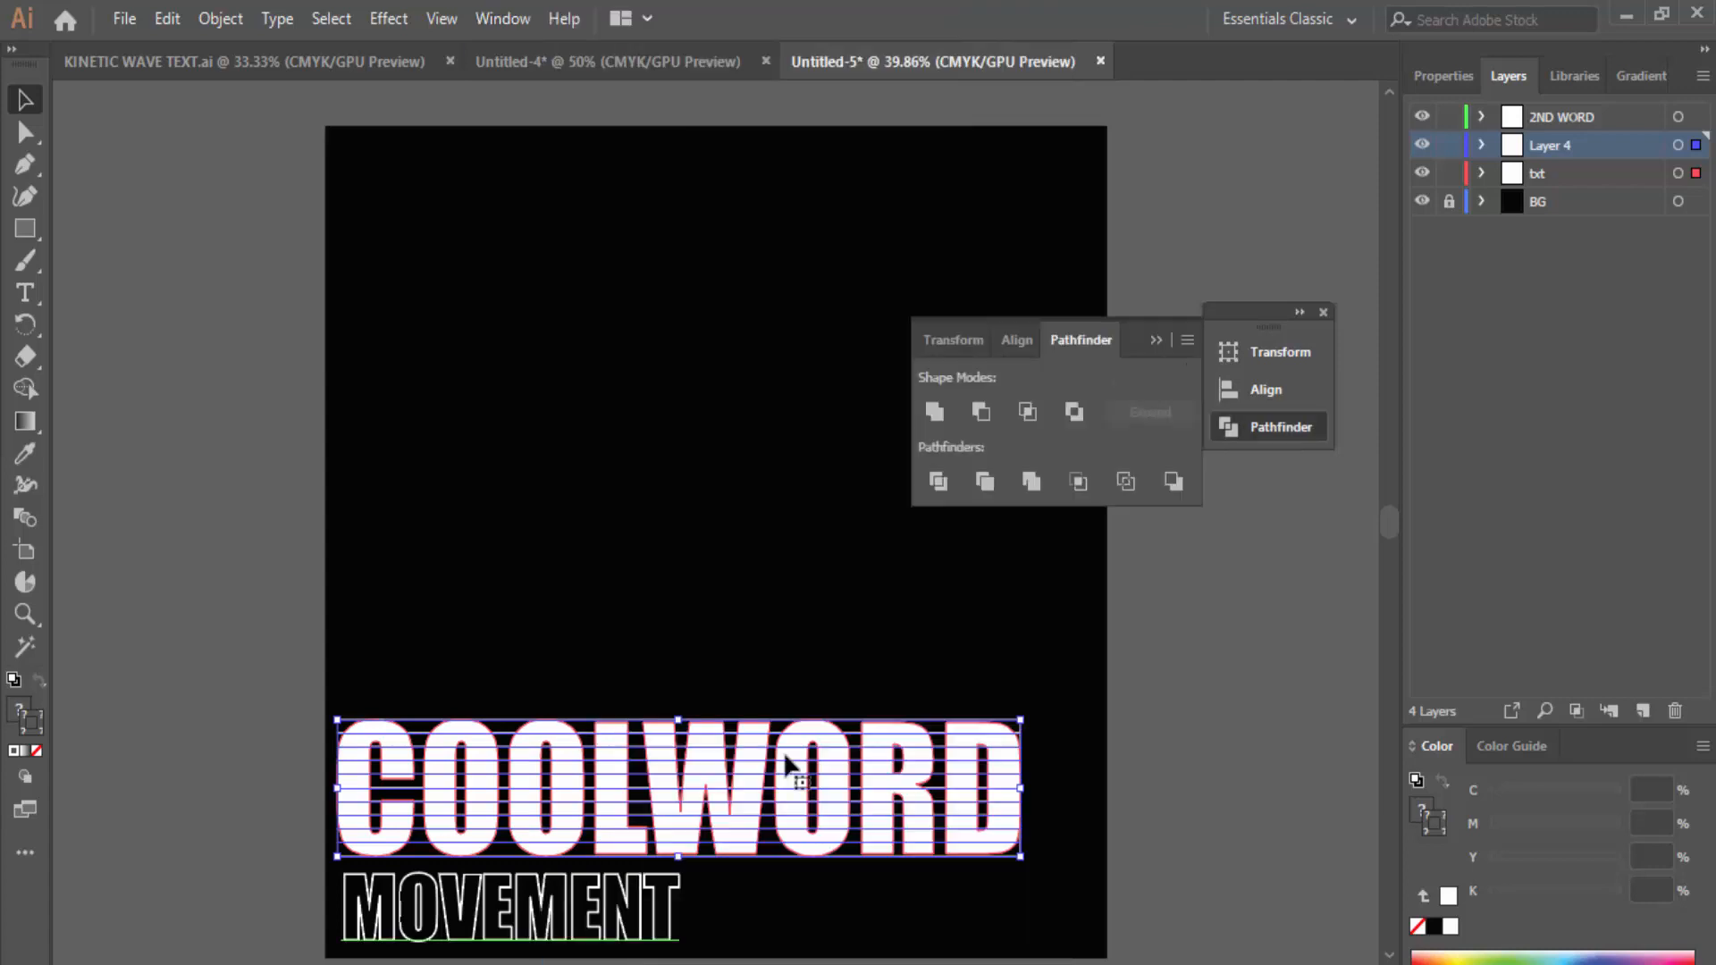
pyautogui.click(945, 484)
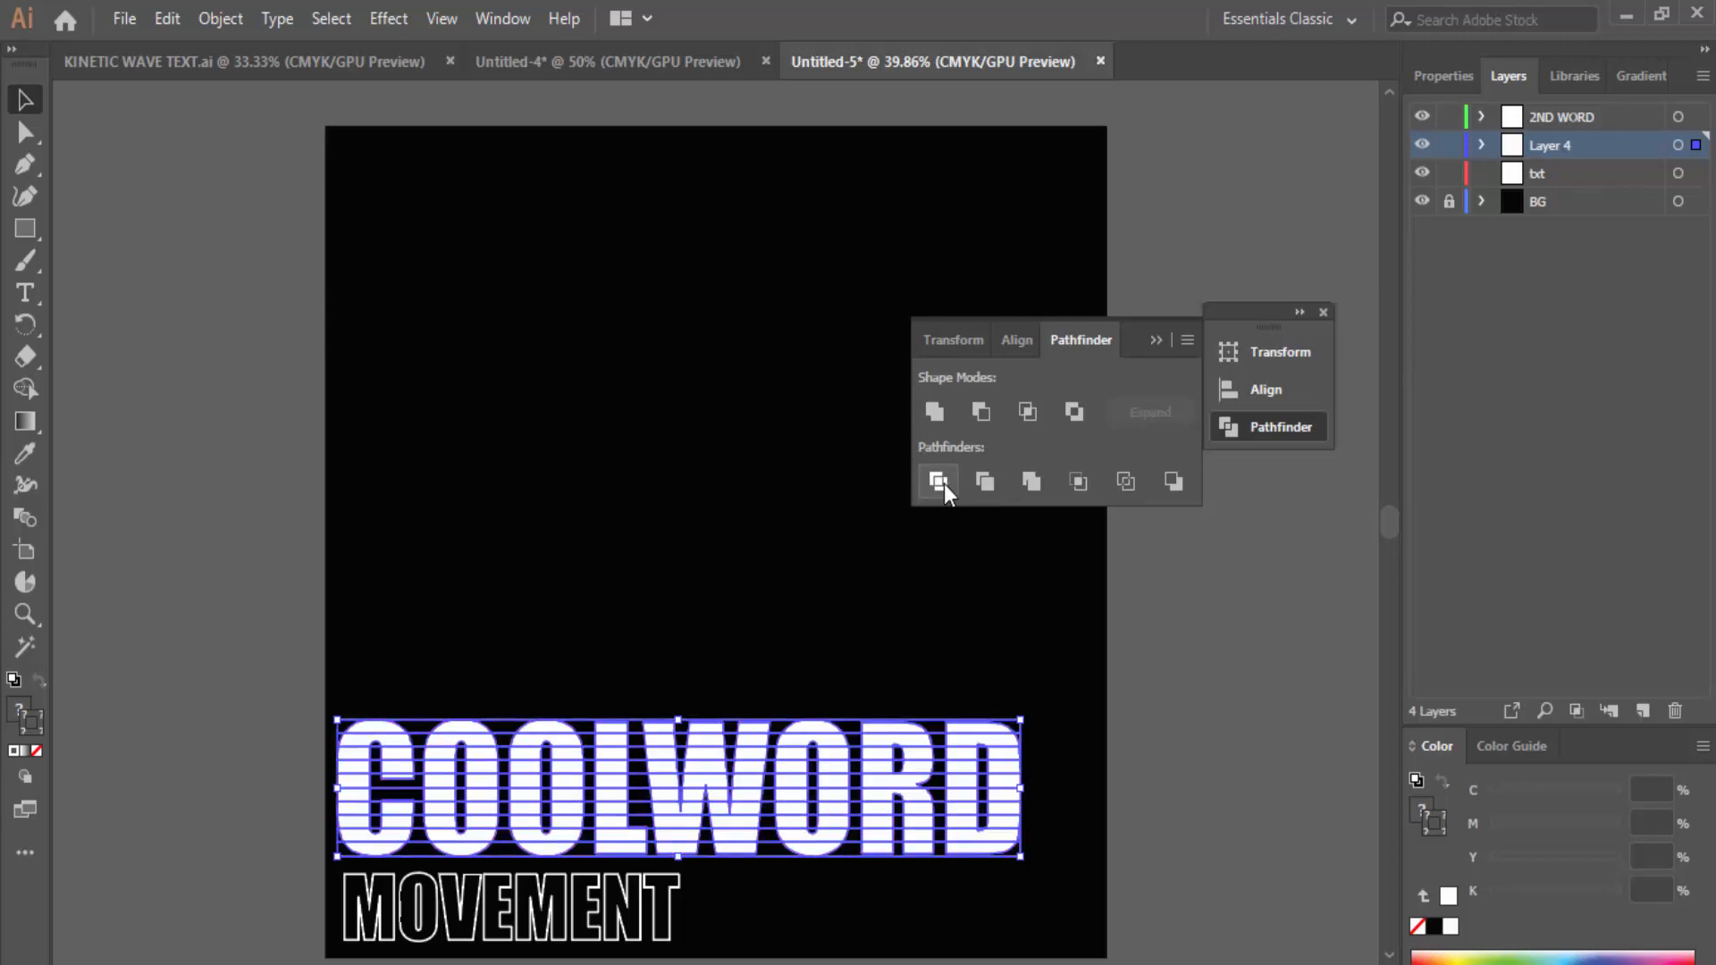
pyautogui.click(598, 615)
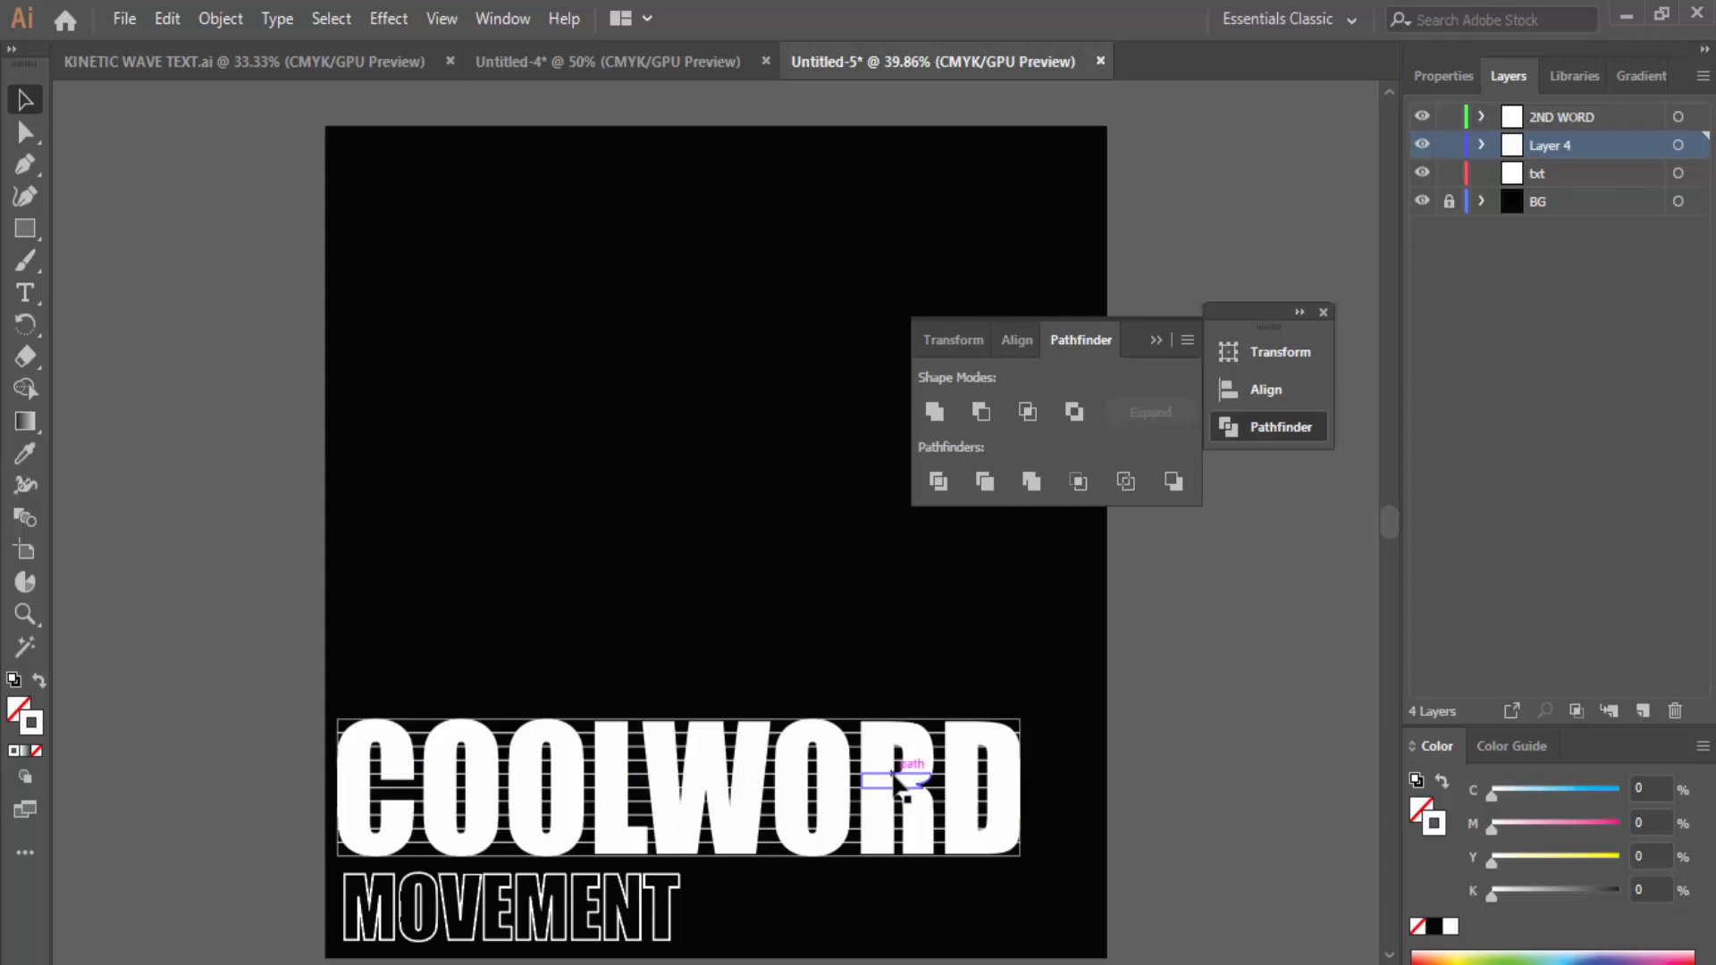
pyautogui.moveTo(286, 688); pyautogui.dragTo(1062, 869)
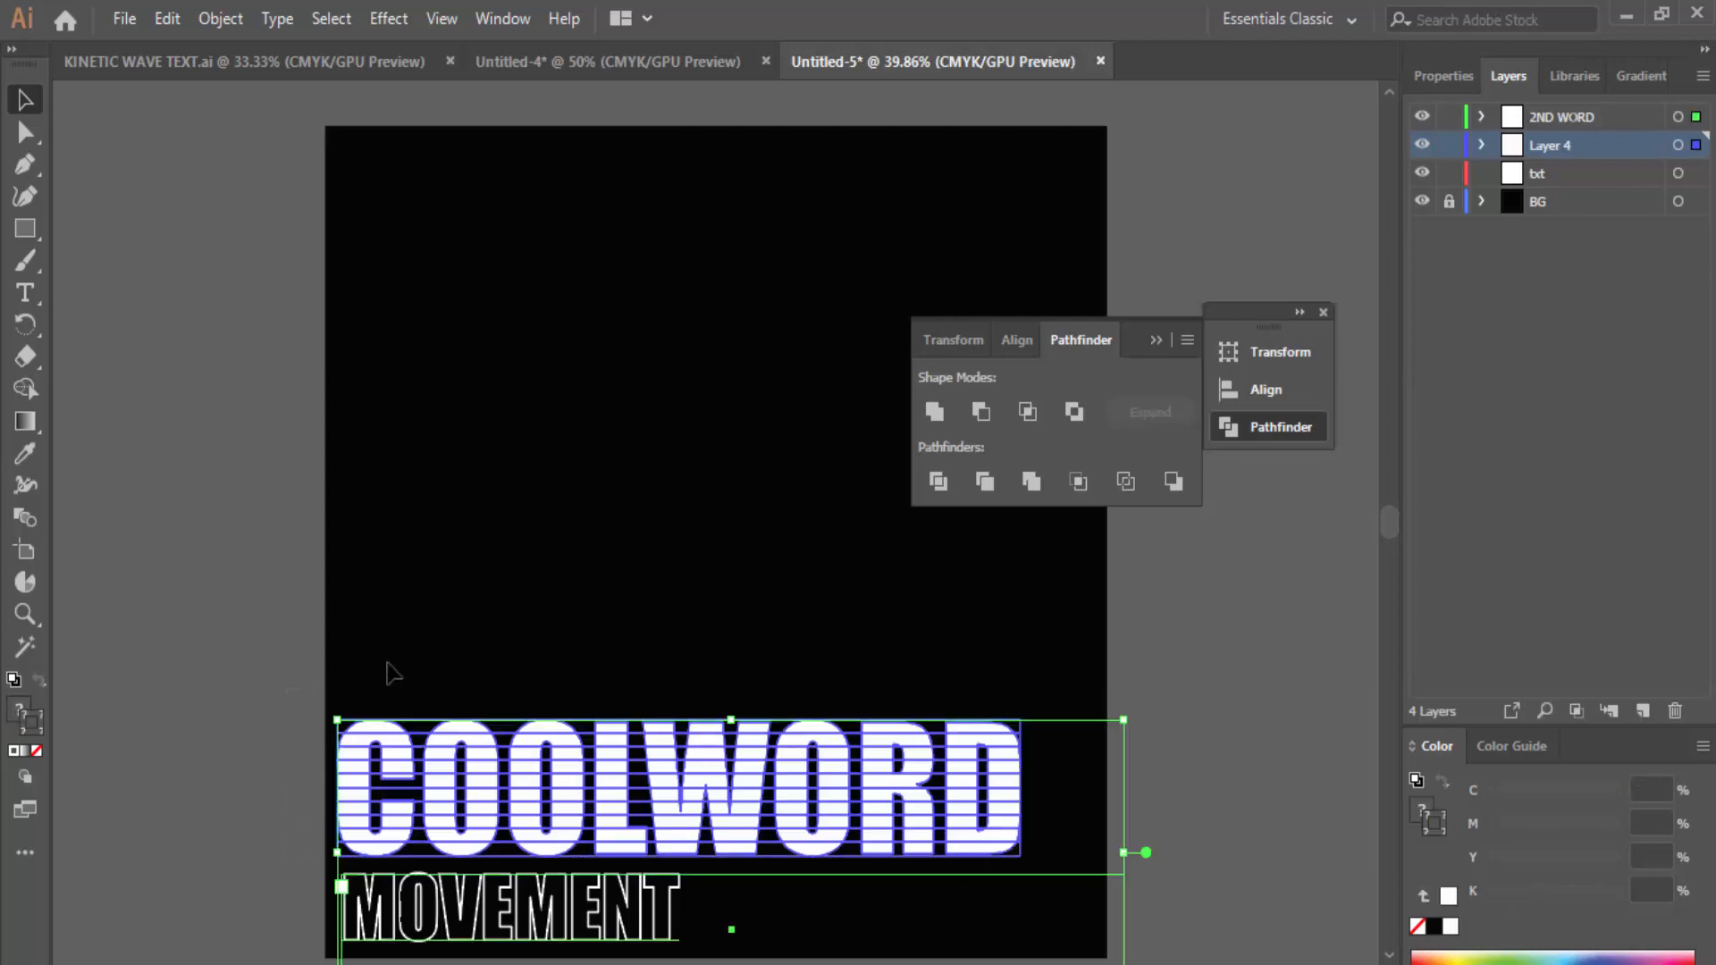
pyautogui.moveTo(303, 686); pyautogui.dragTo(1066, 877)
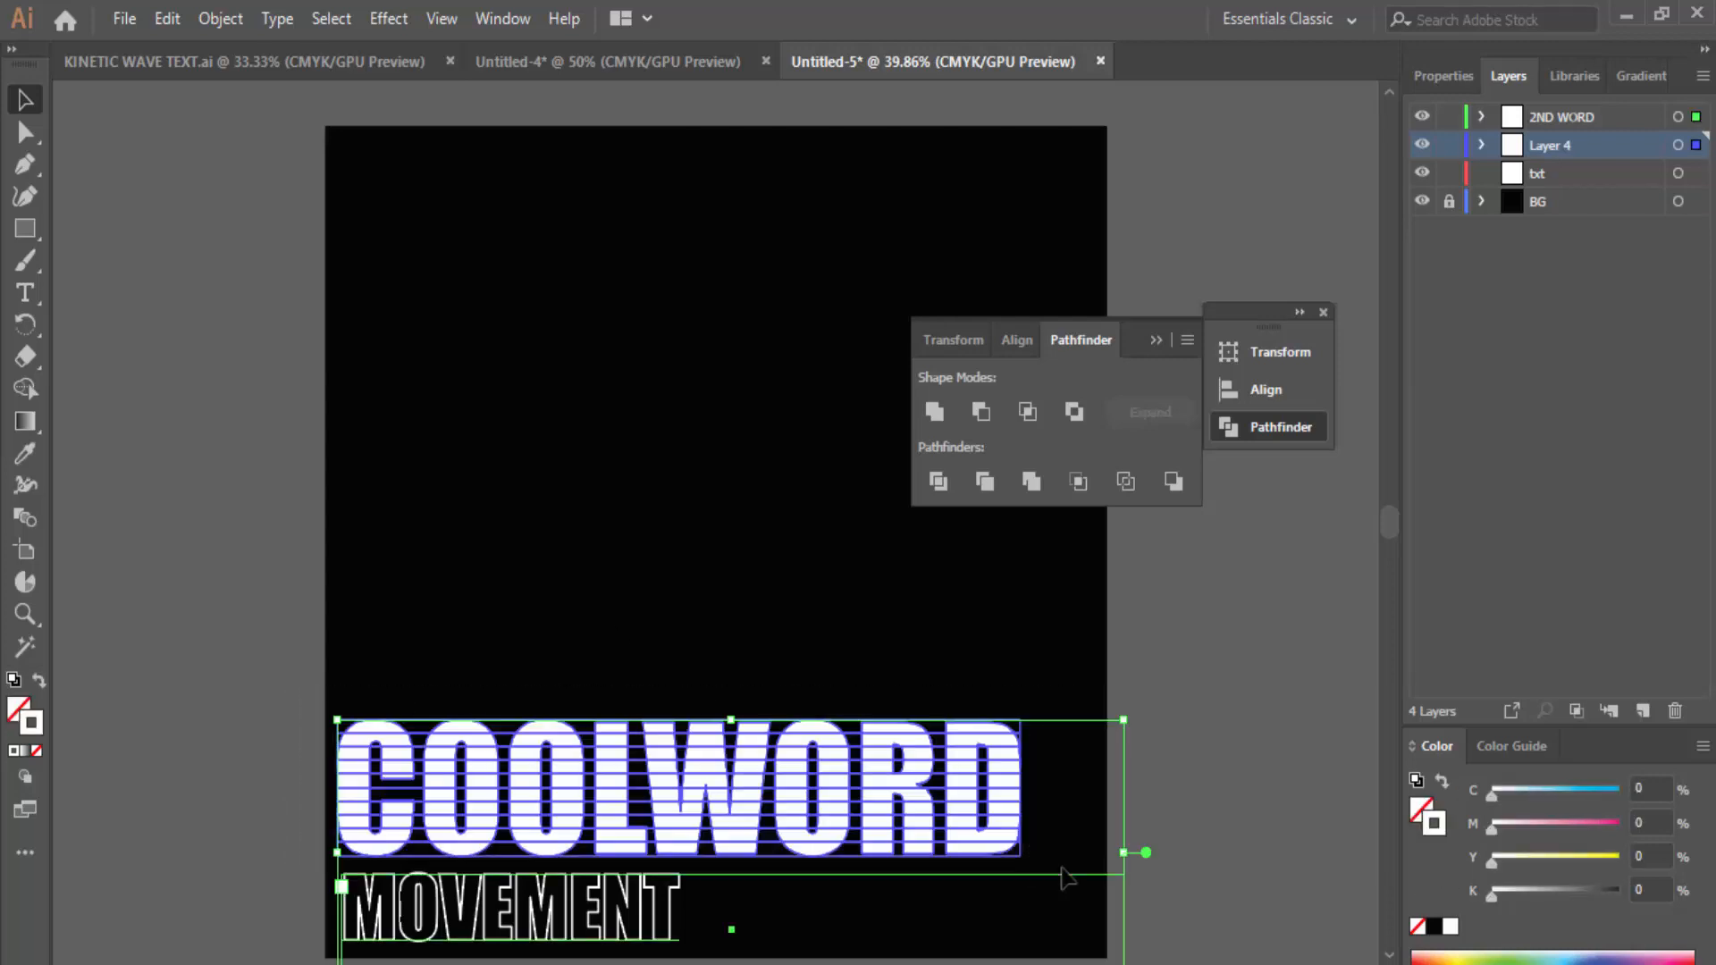
pyautogui.click(279, 706)
pyautogui.moveTo(281, 706); pyautogui.dragTo(1035, 862)
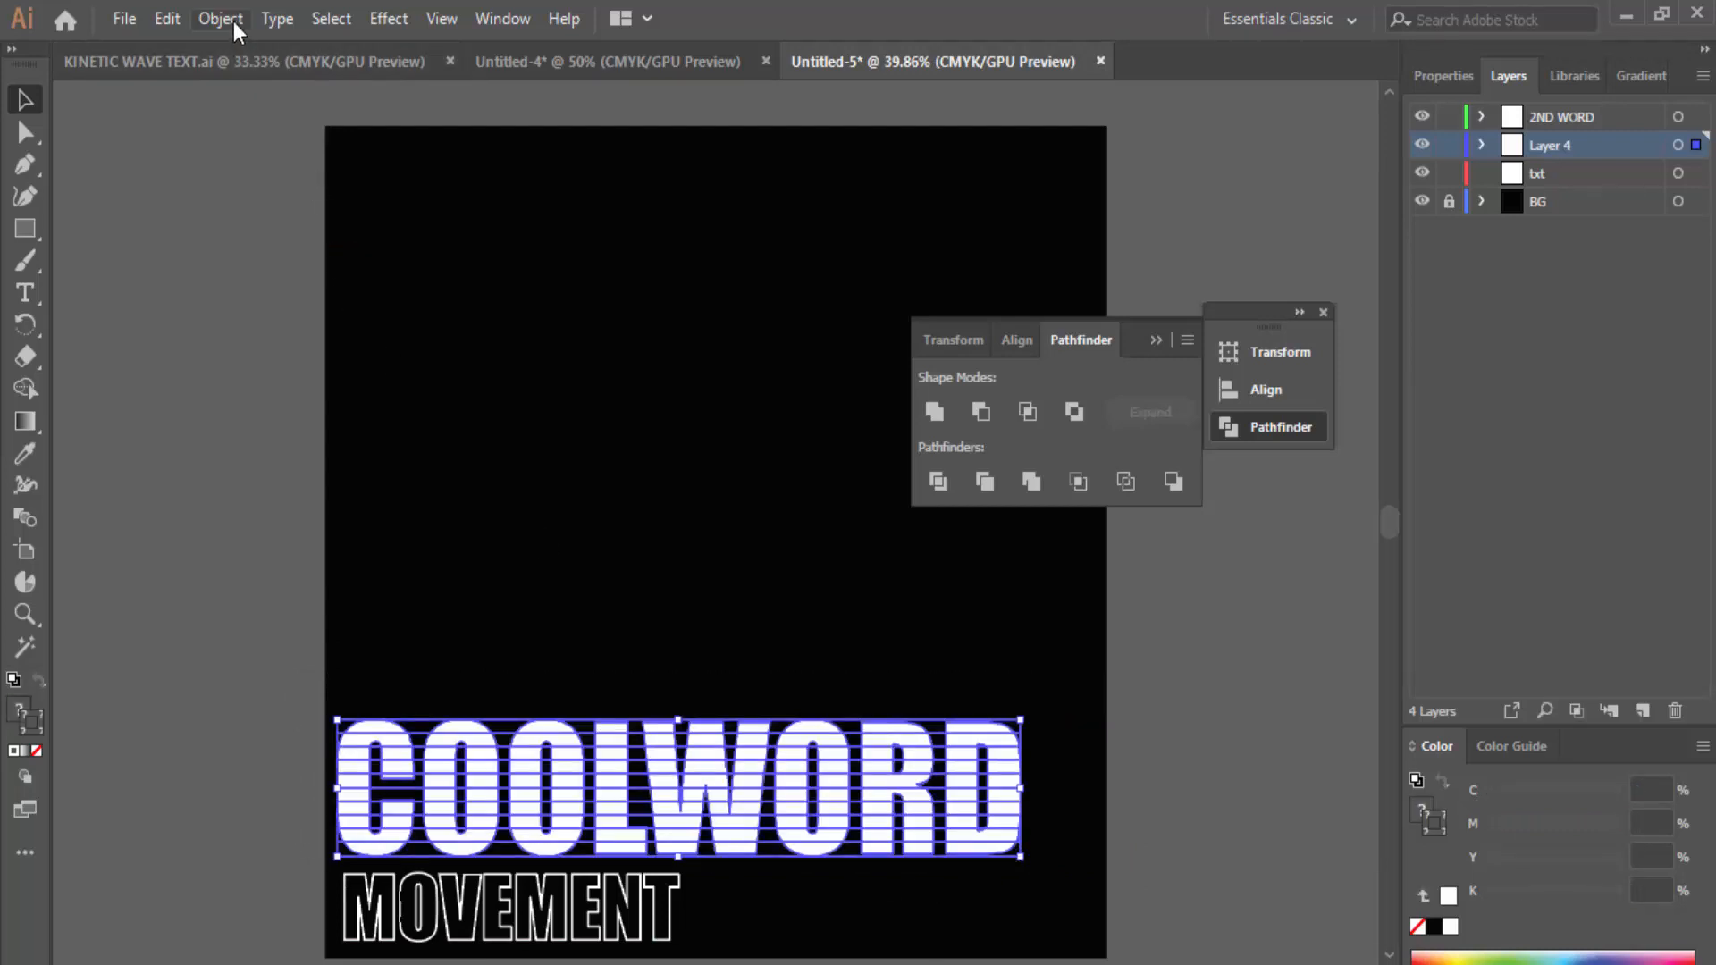
# Step: Ungroup the sliced COOLWORD, then browse and close the full tool list
pyautogui.click(233, 22)
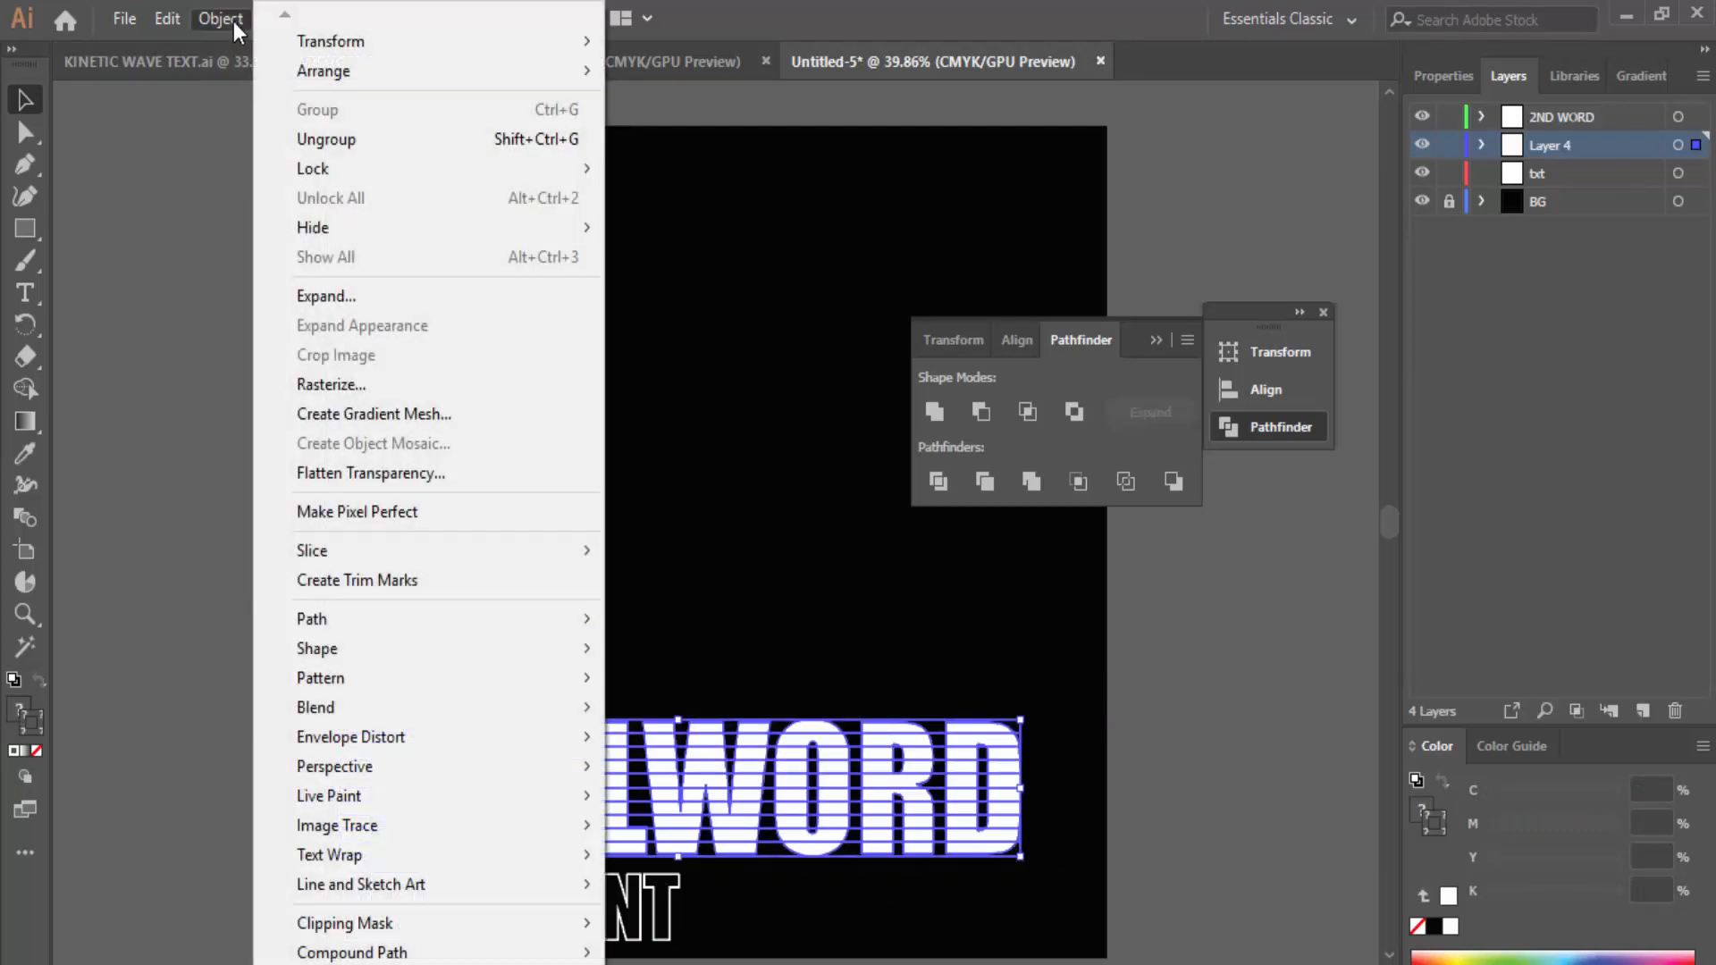
pyautogui.click(367, 140)
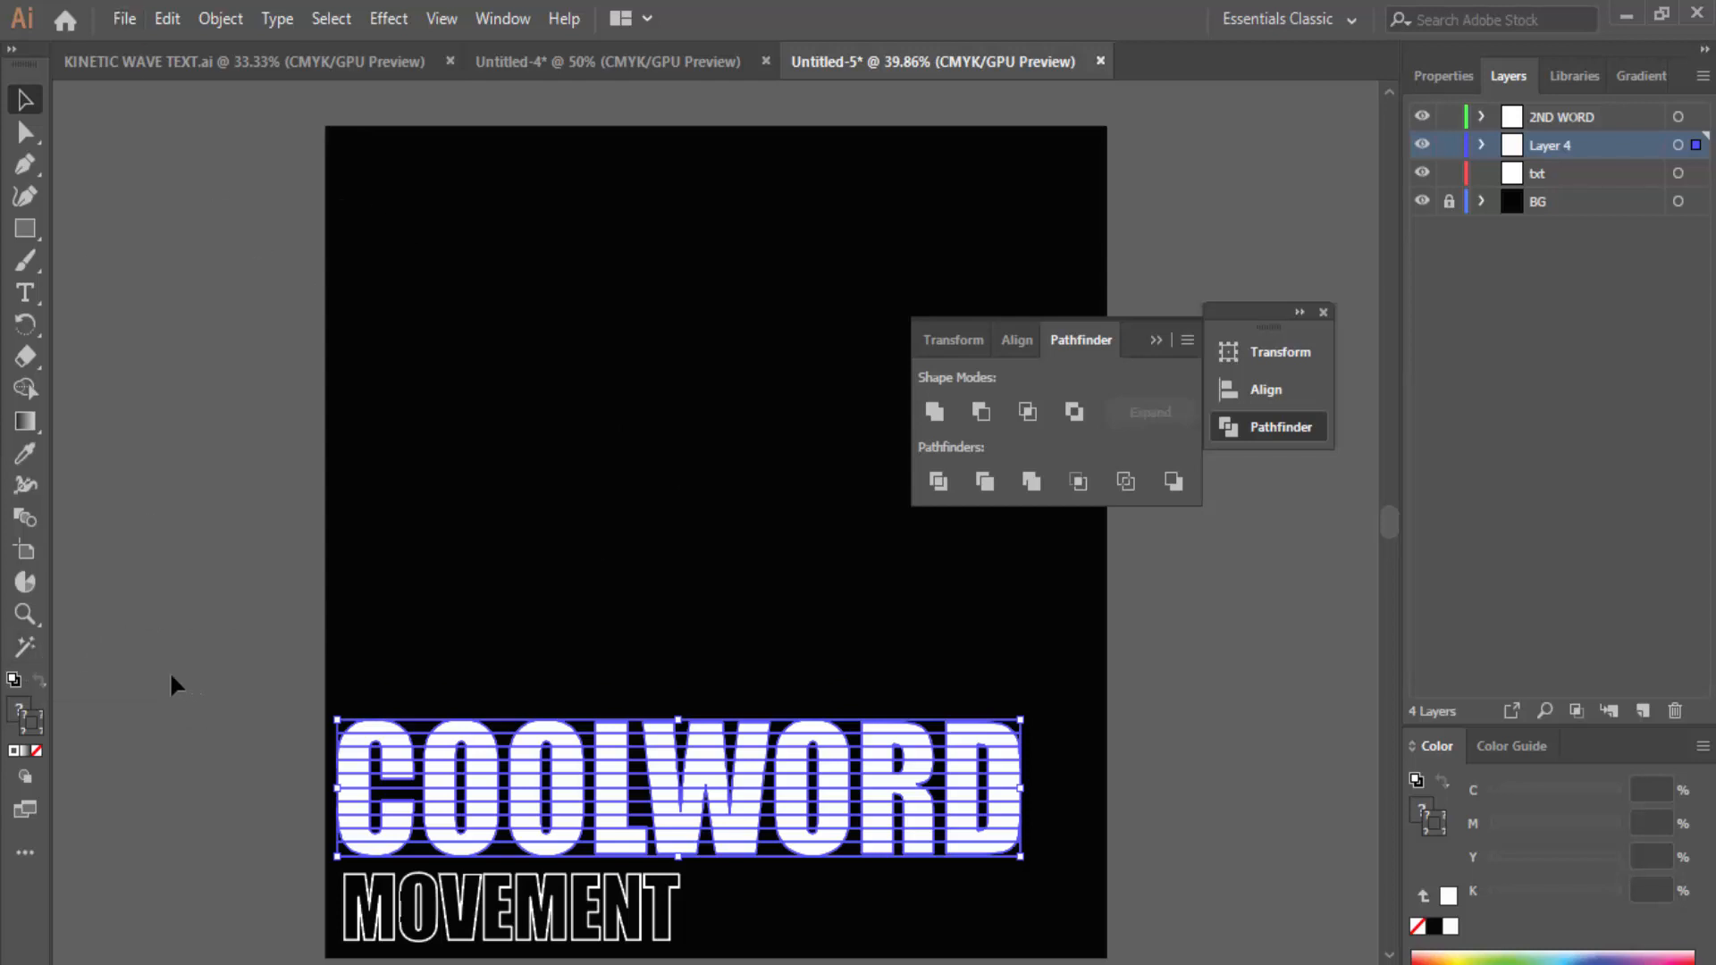
pyautogui.click(35, 851)
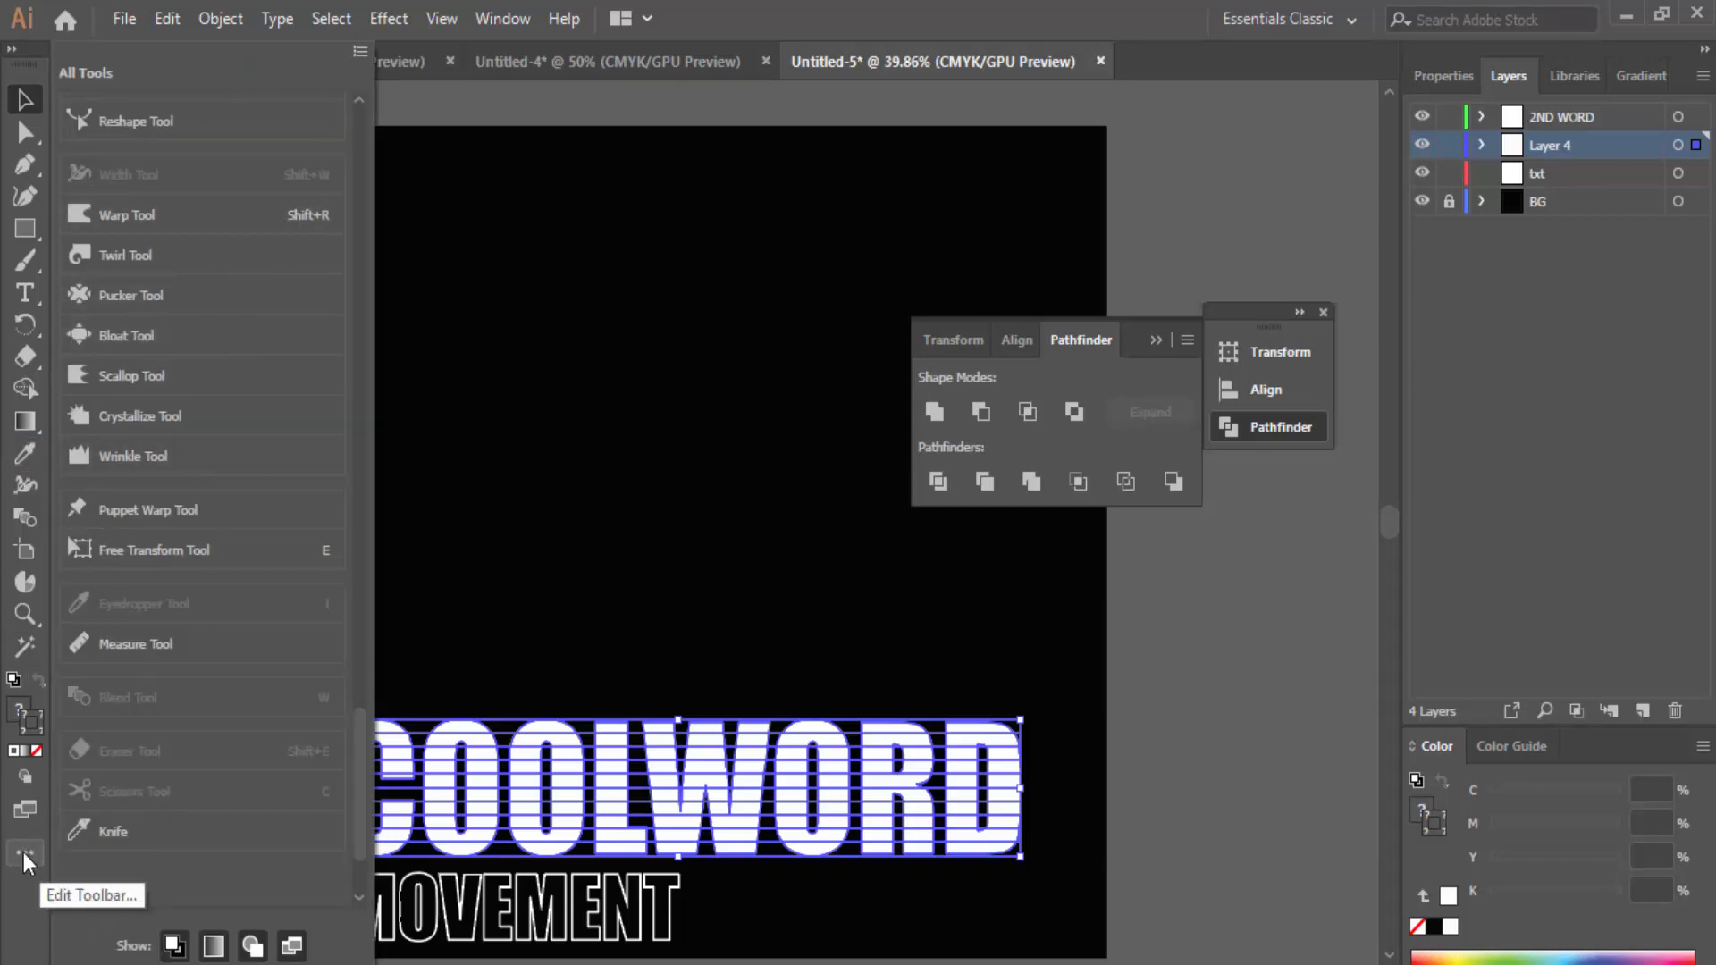
pyautogui.scroll(-3, 210, 417)
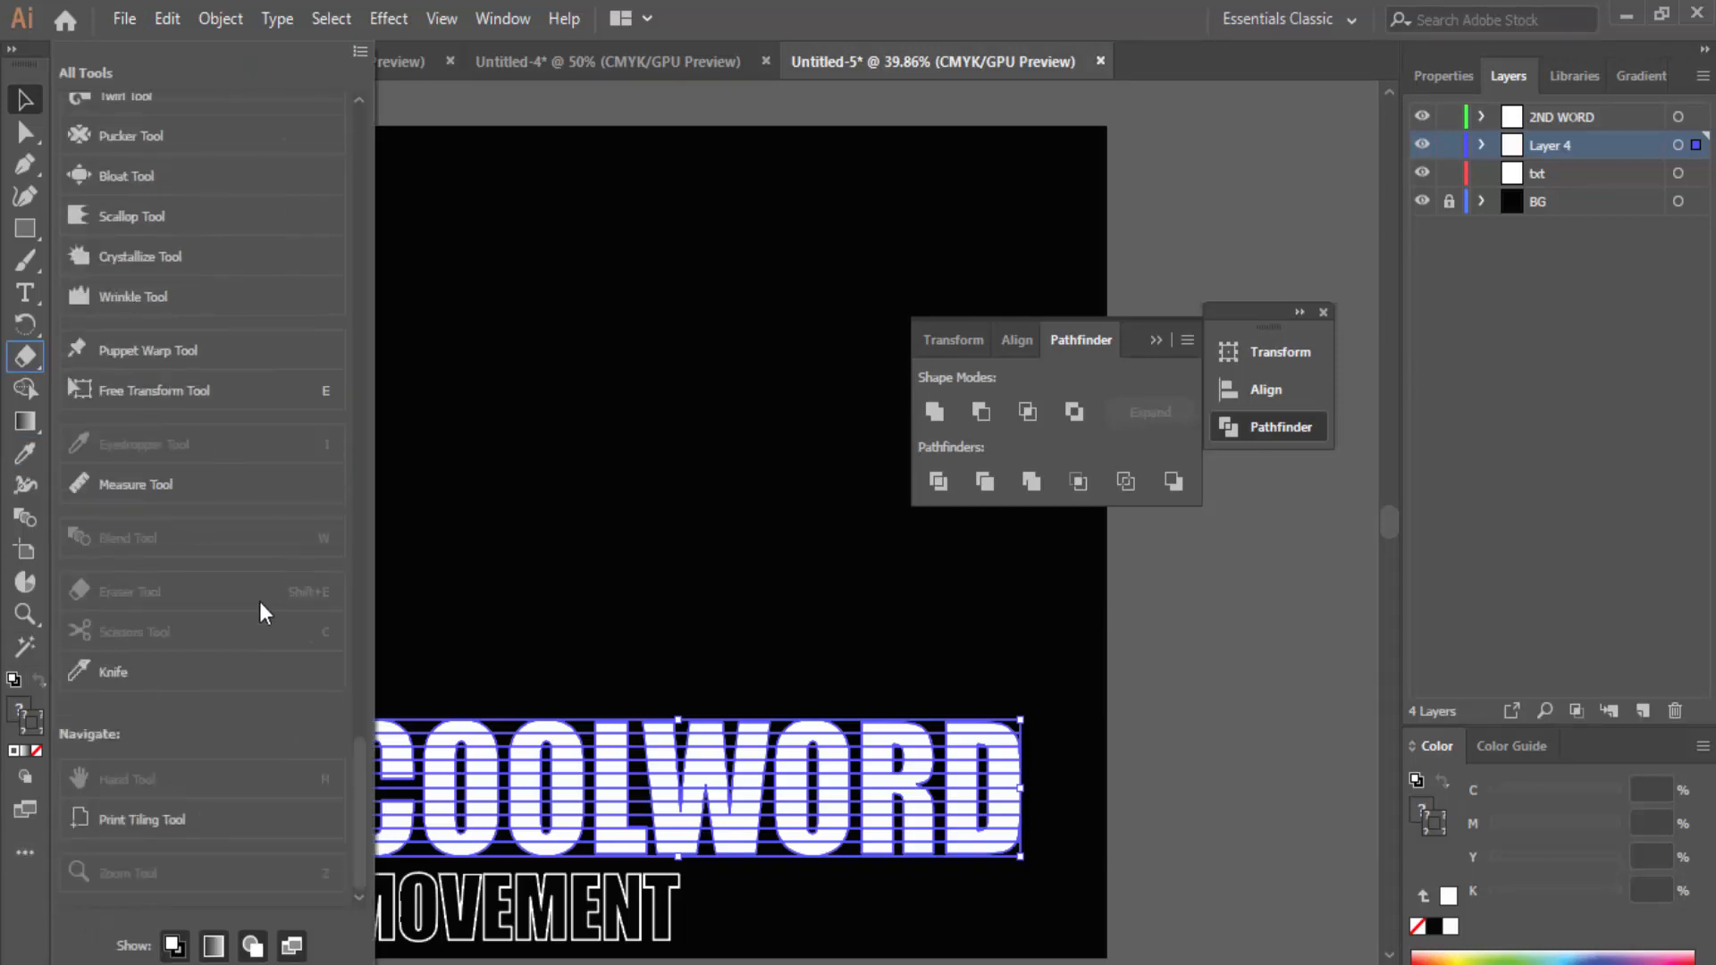
pyautogui.scroll(10, 256, 538)
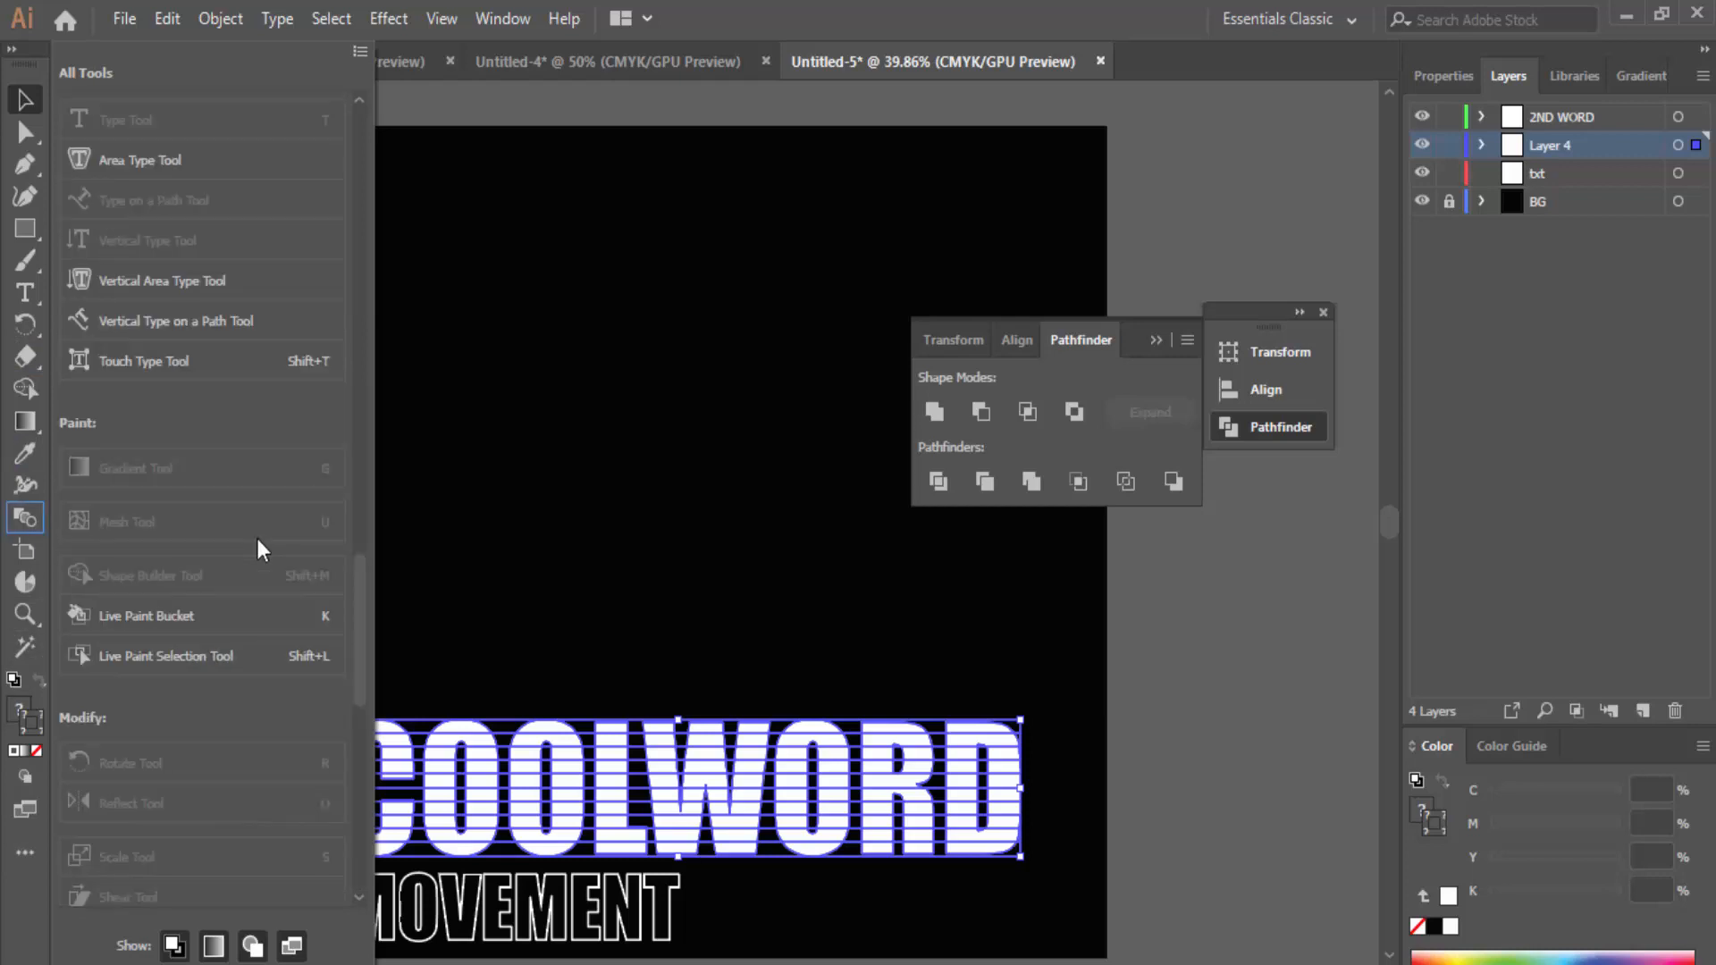
pyautogui.scroll(10, 259, 540)
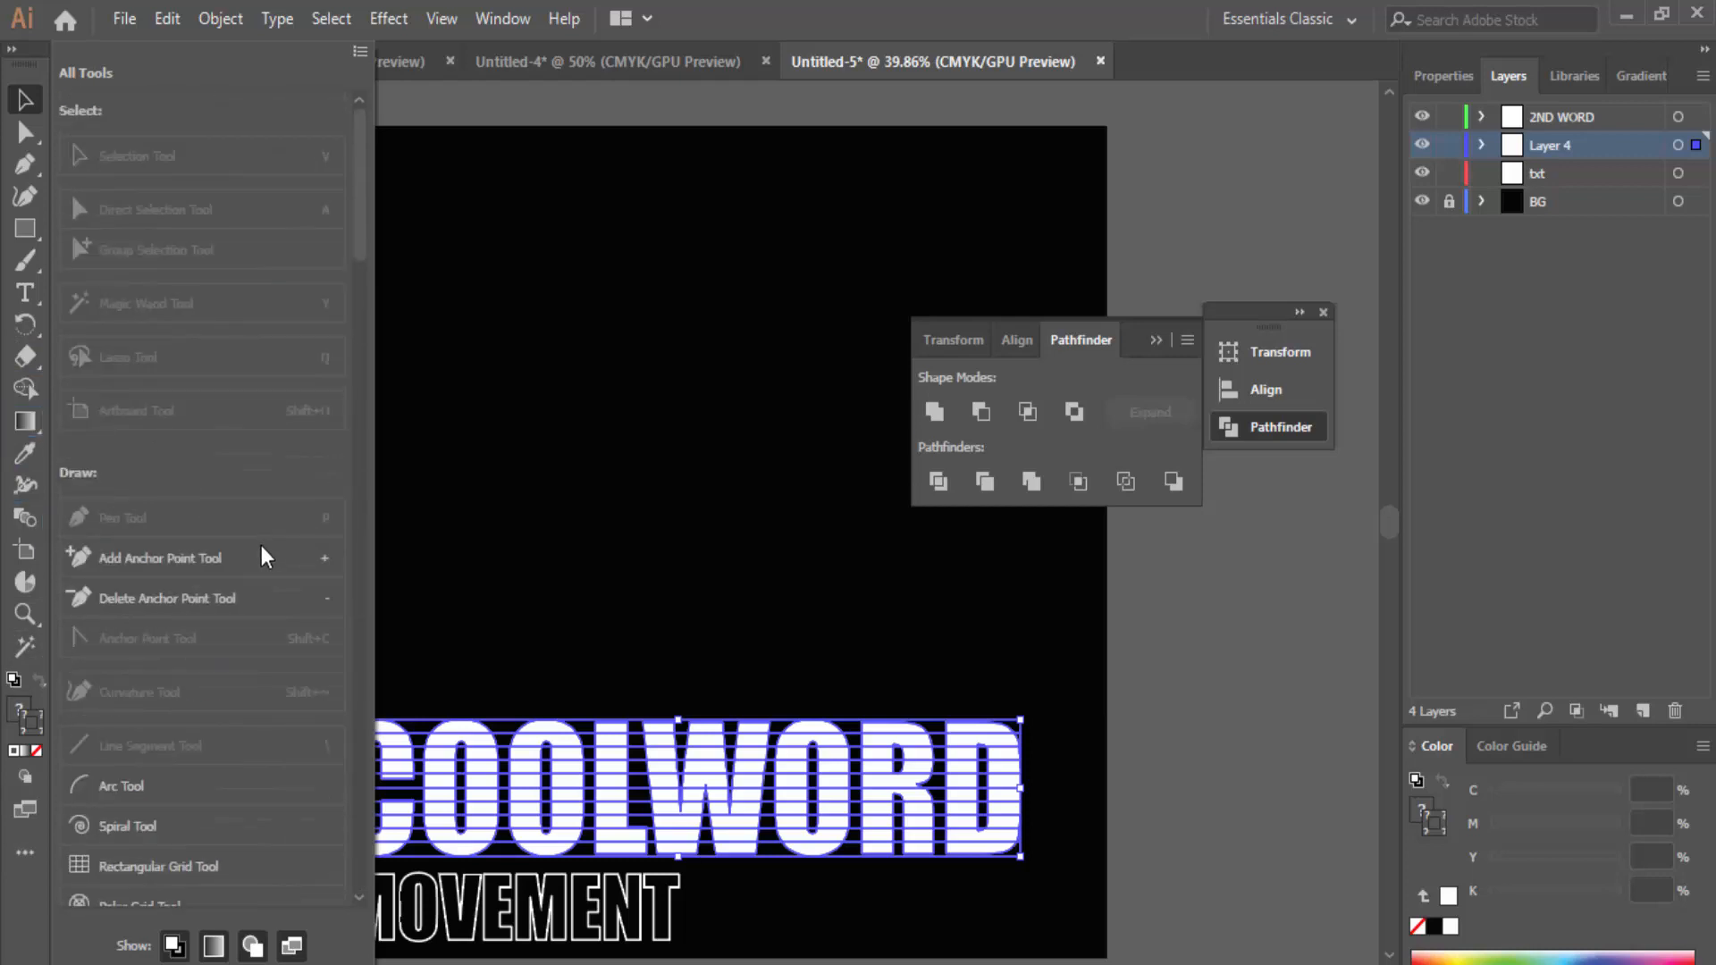
pyautogui.click(25, 894)
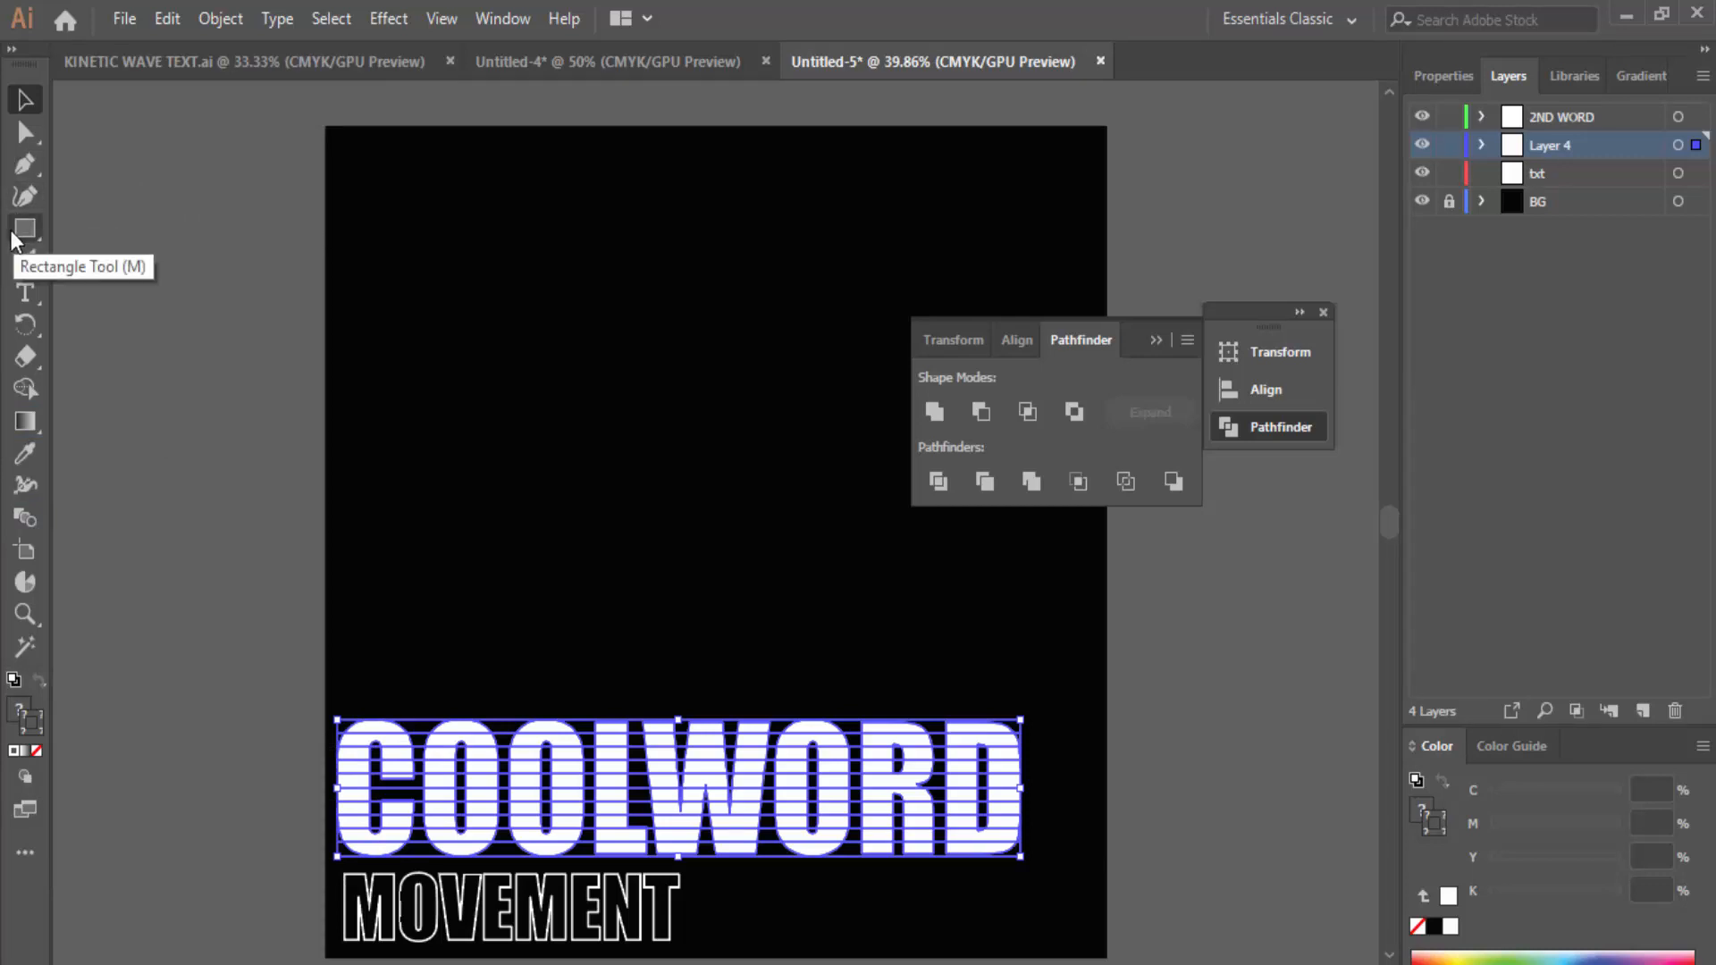
# Step: Select the leftover stripe lines in COOLWORD with the Magic Wand and delete them
pyautogui.click(387, 671)
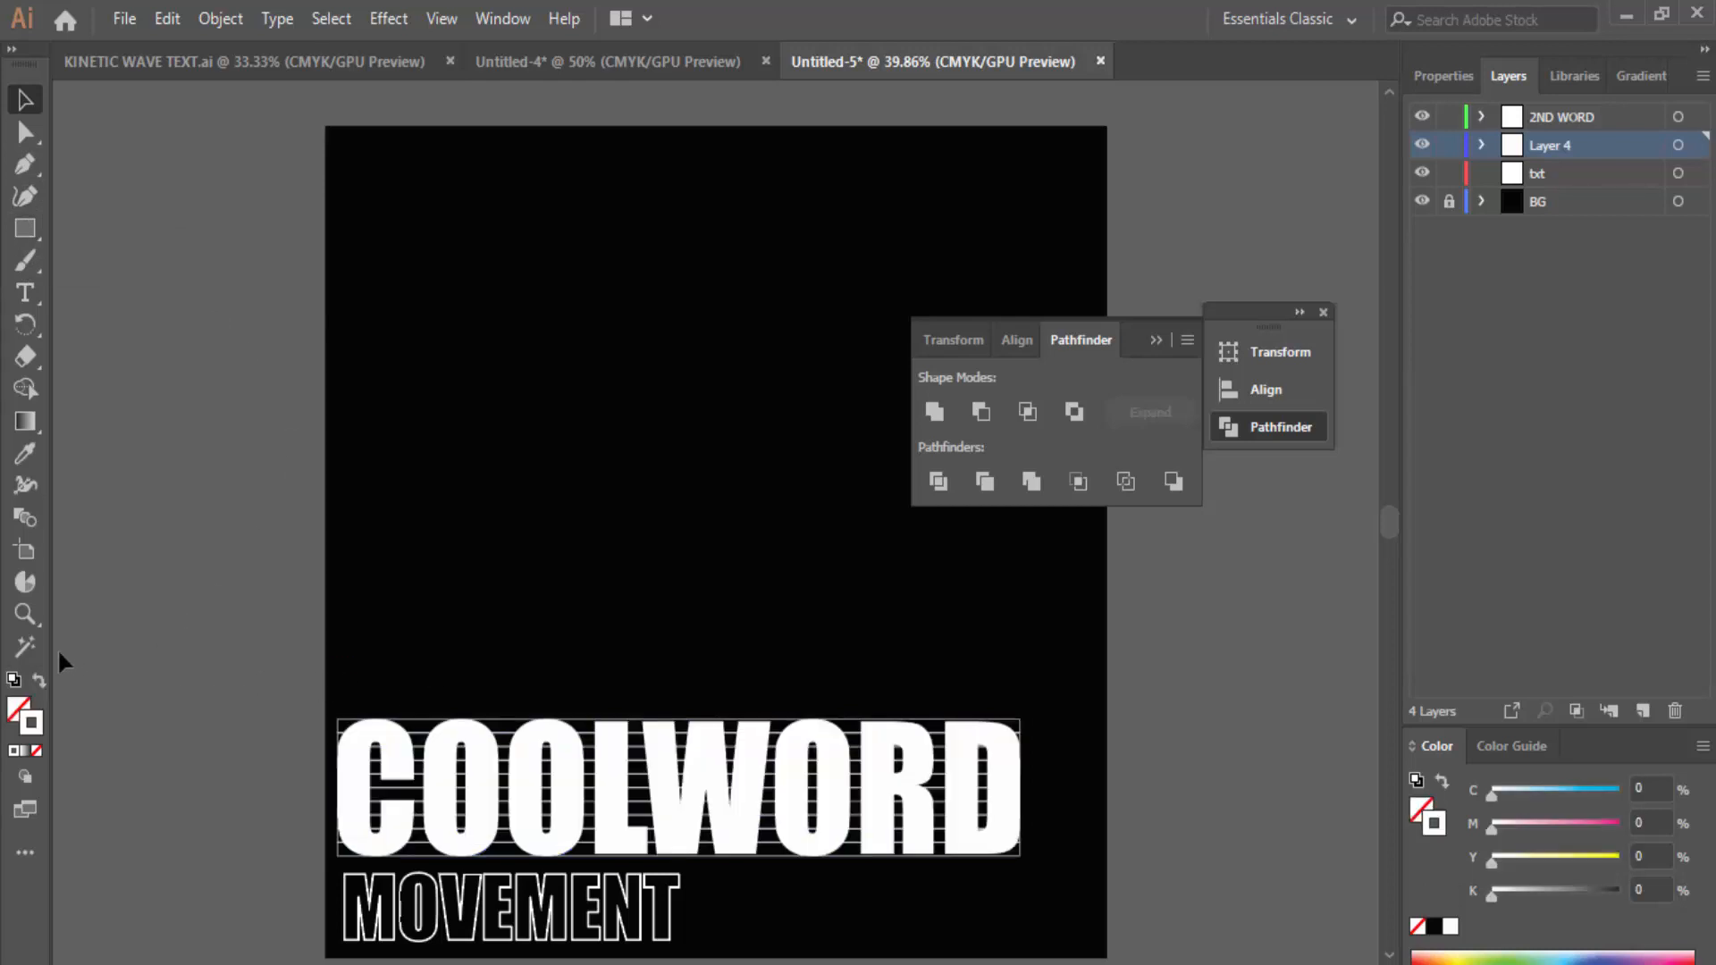
pyautogui.click(27, 645)
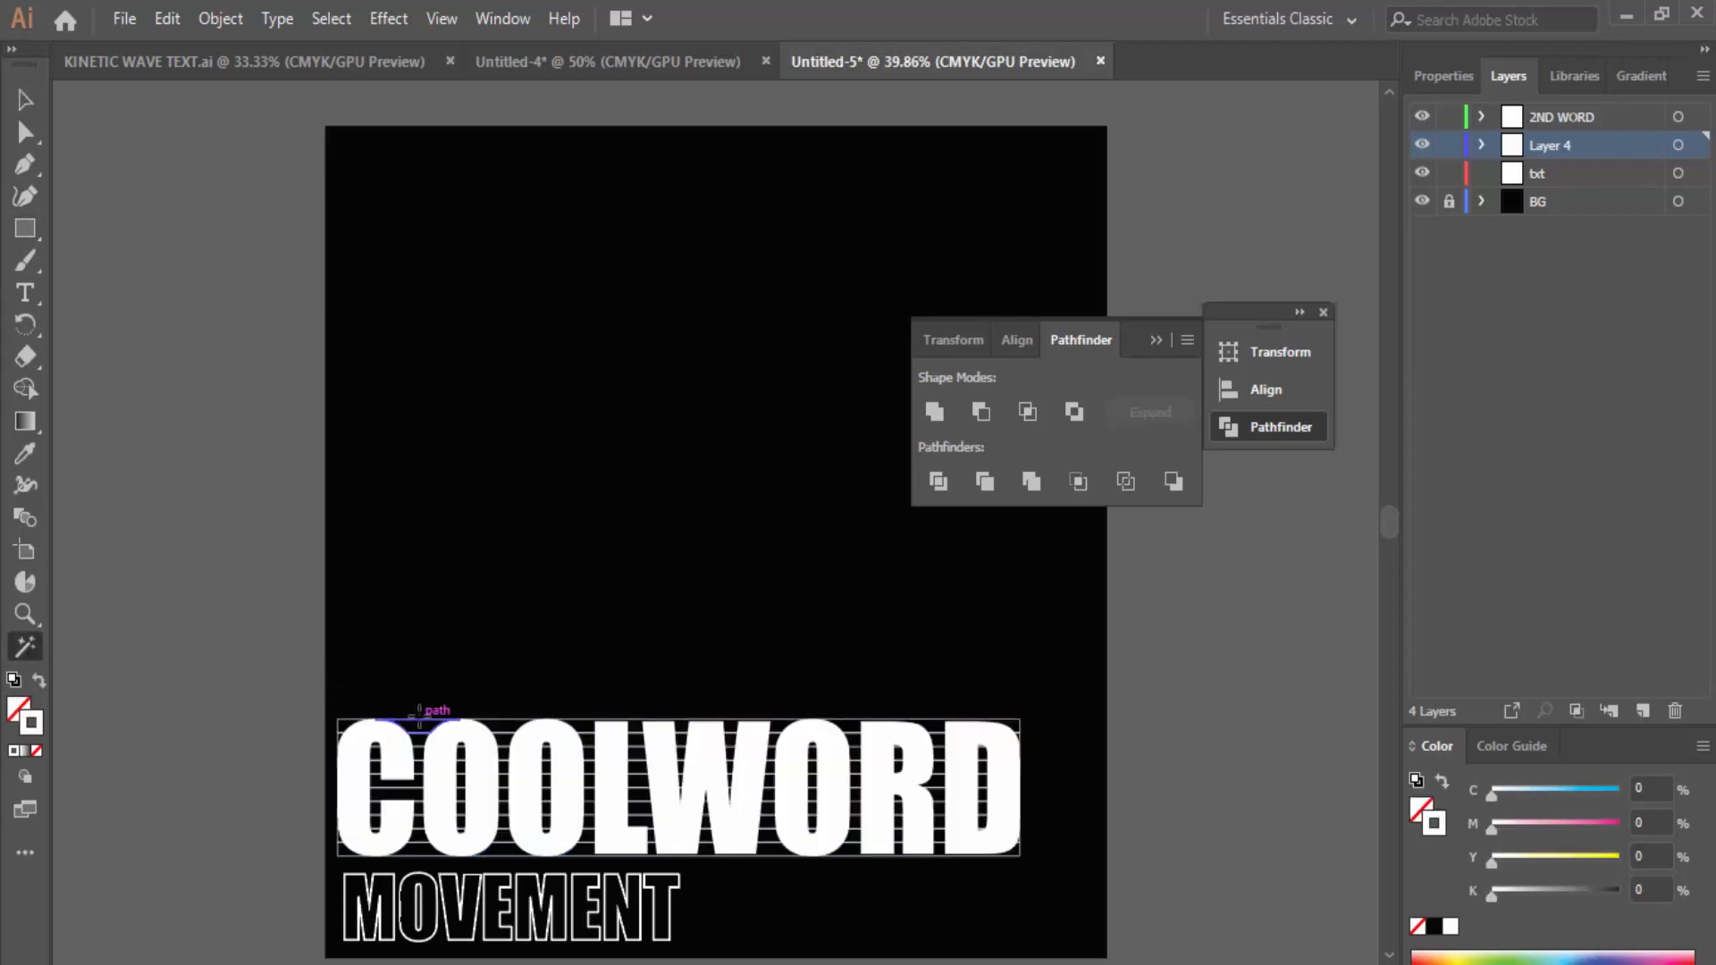
pyautogui.click(423, 718)
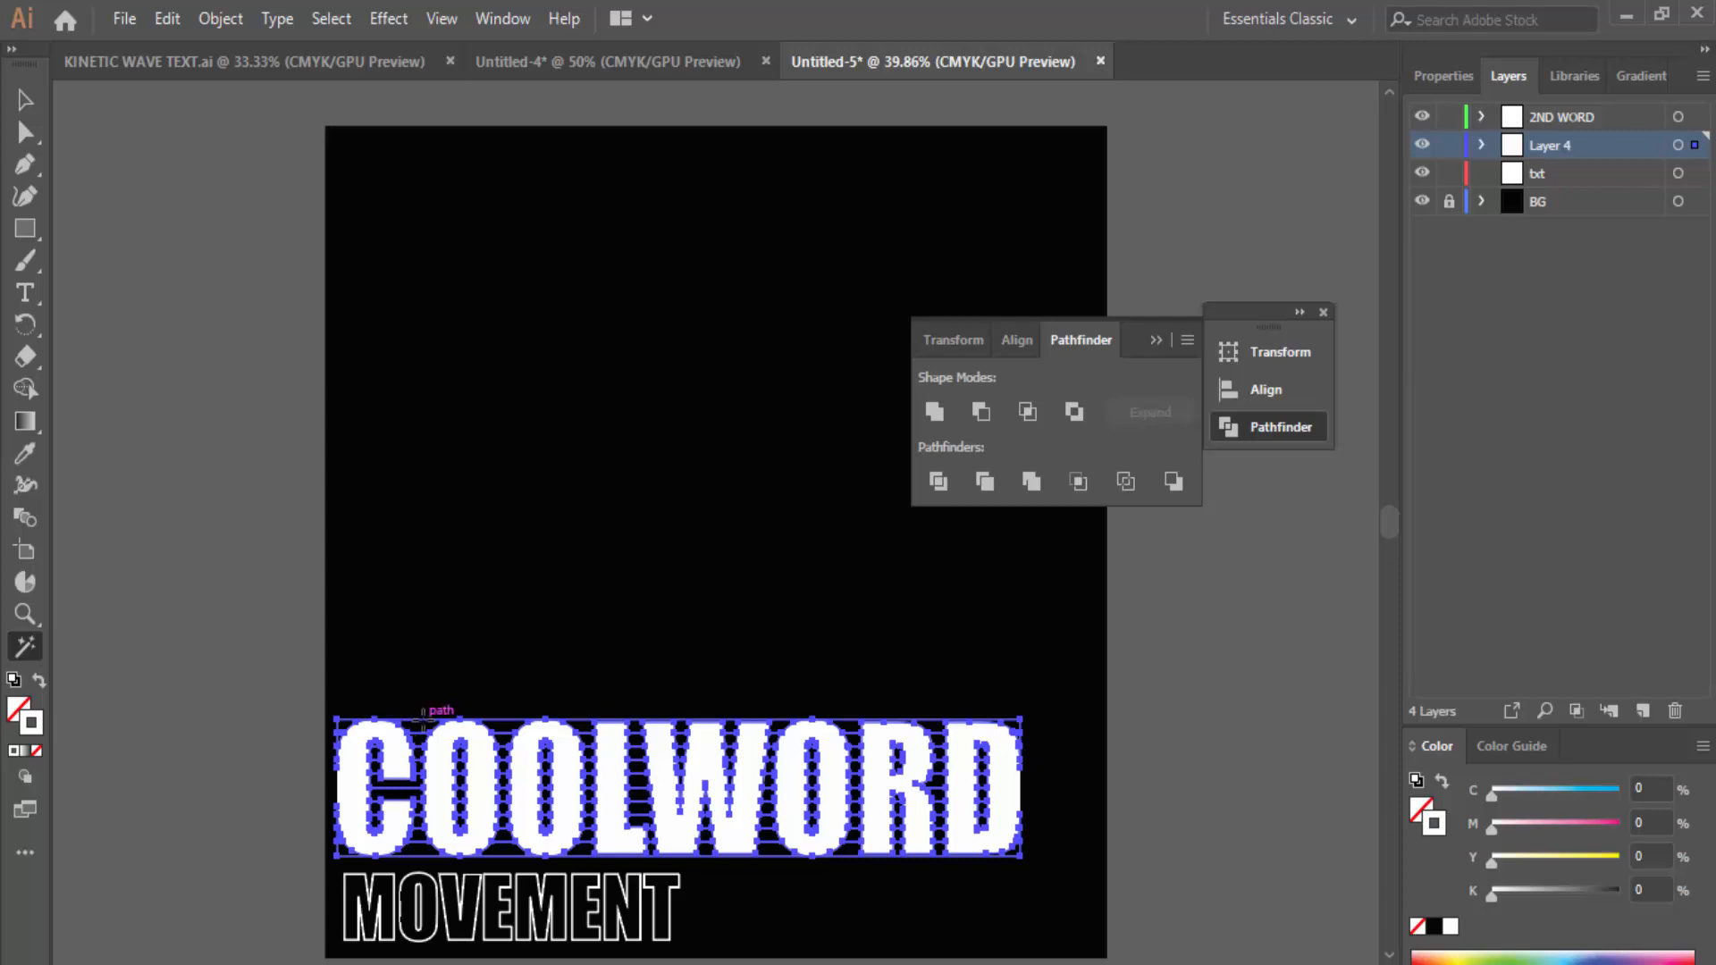
pyautogui.press('Delete')
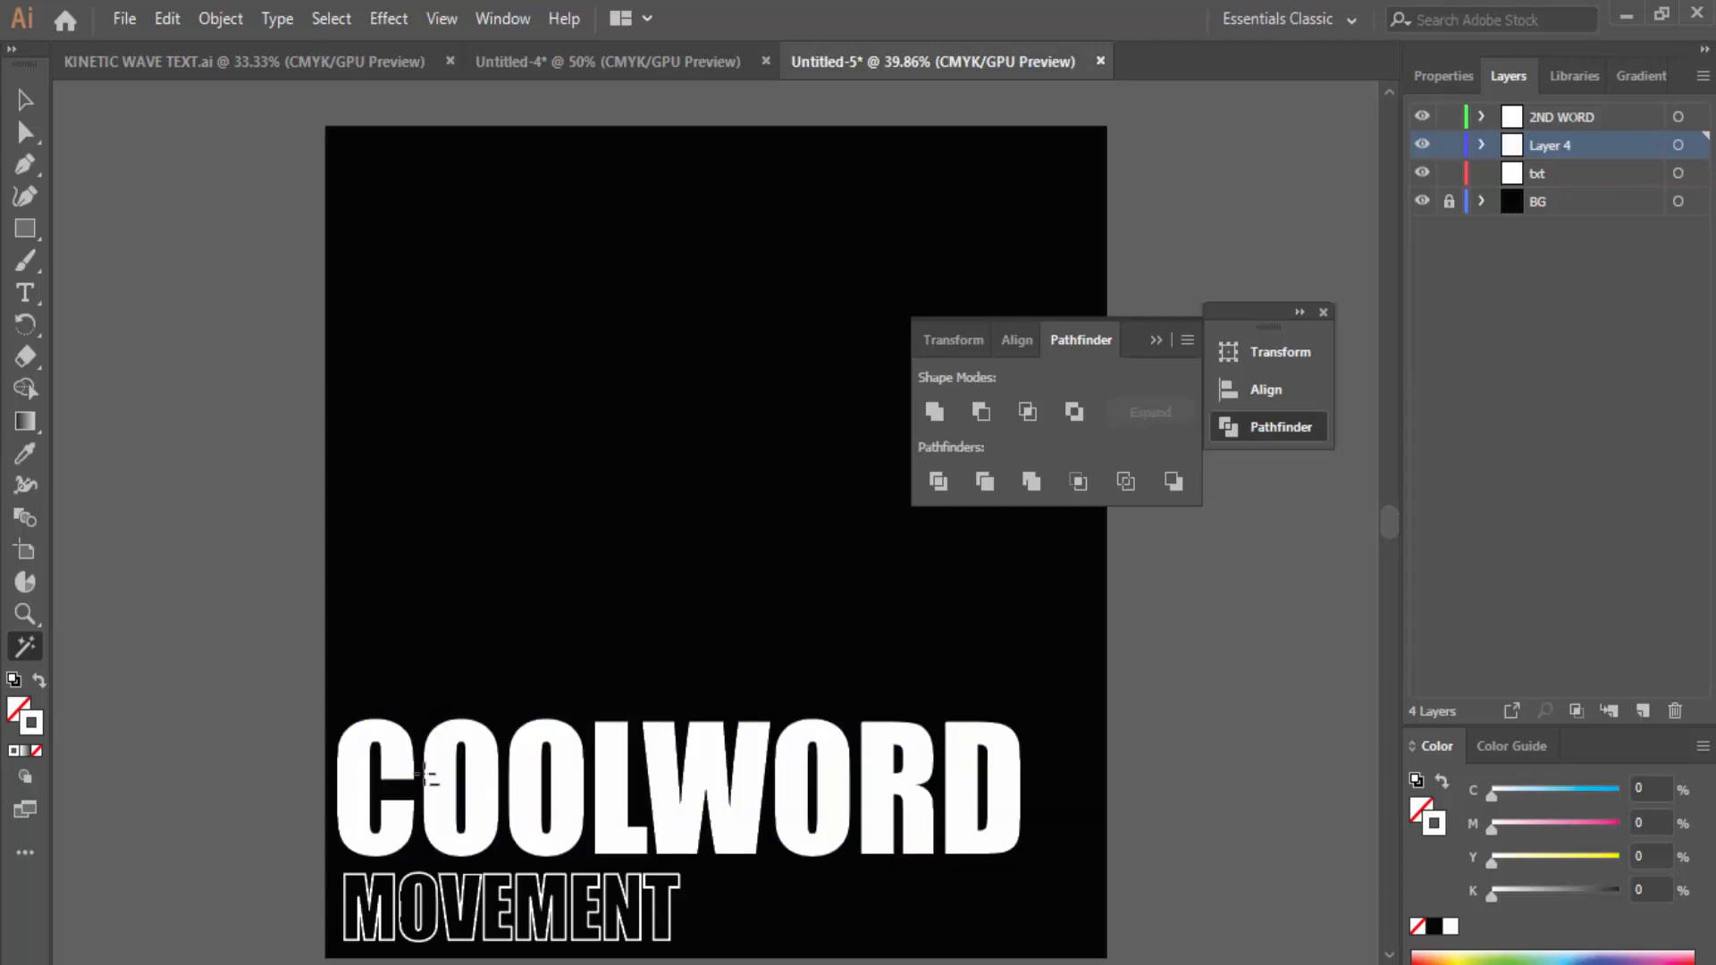
# Step: Lock the 2ND WORD layer in the Layers panel
pyautogui.scroll(2, 424, 776)
pyautogui.scroll(1, 424, 776)
pyautogui.scroll(-2, 268, 666)
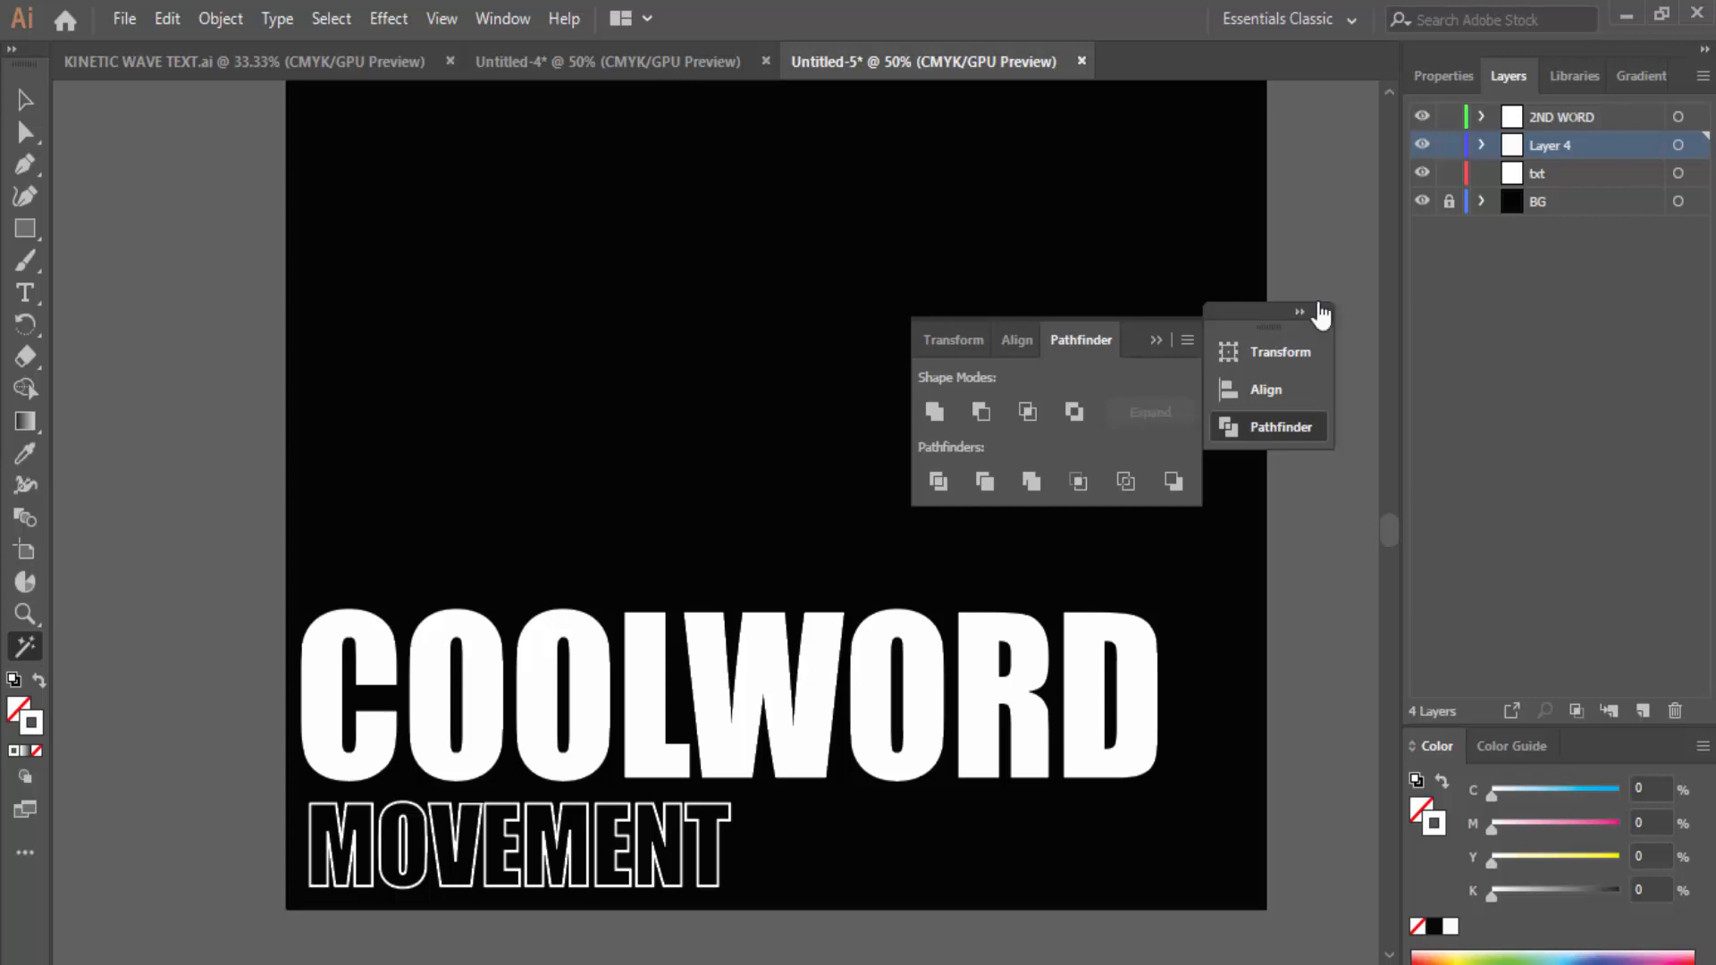
pyautogui.click(1449, 116)
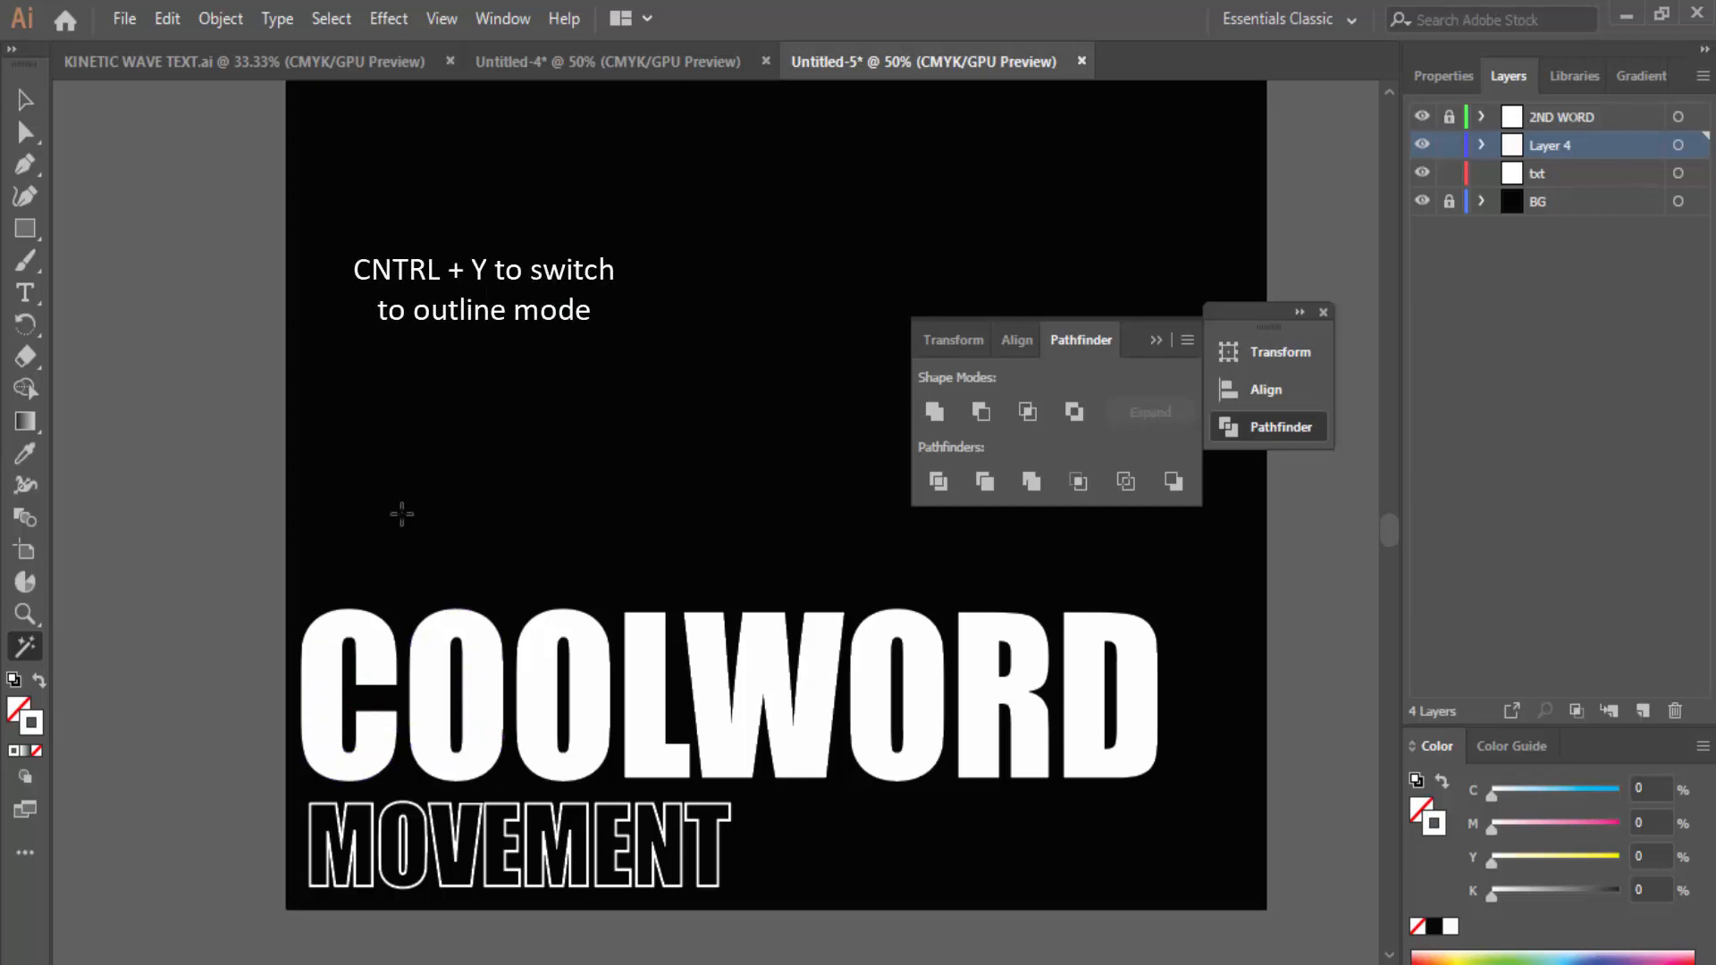
# Step: Switch to Outline view with Ctrl+Y, collapse the floating panel group, and return to Selection
pyautogui.hotkey('ctrl', 'y')
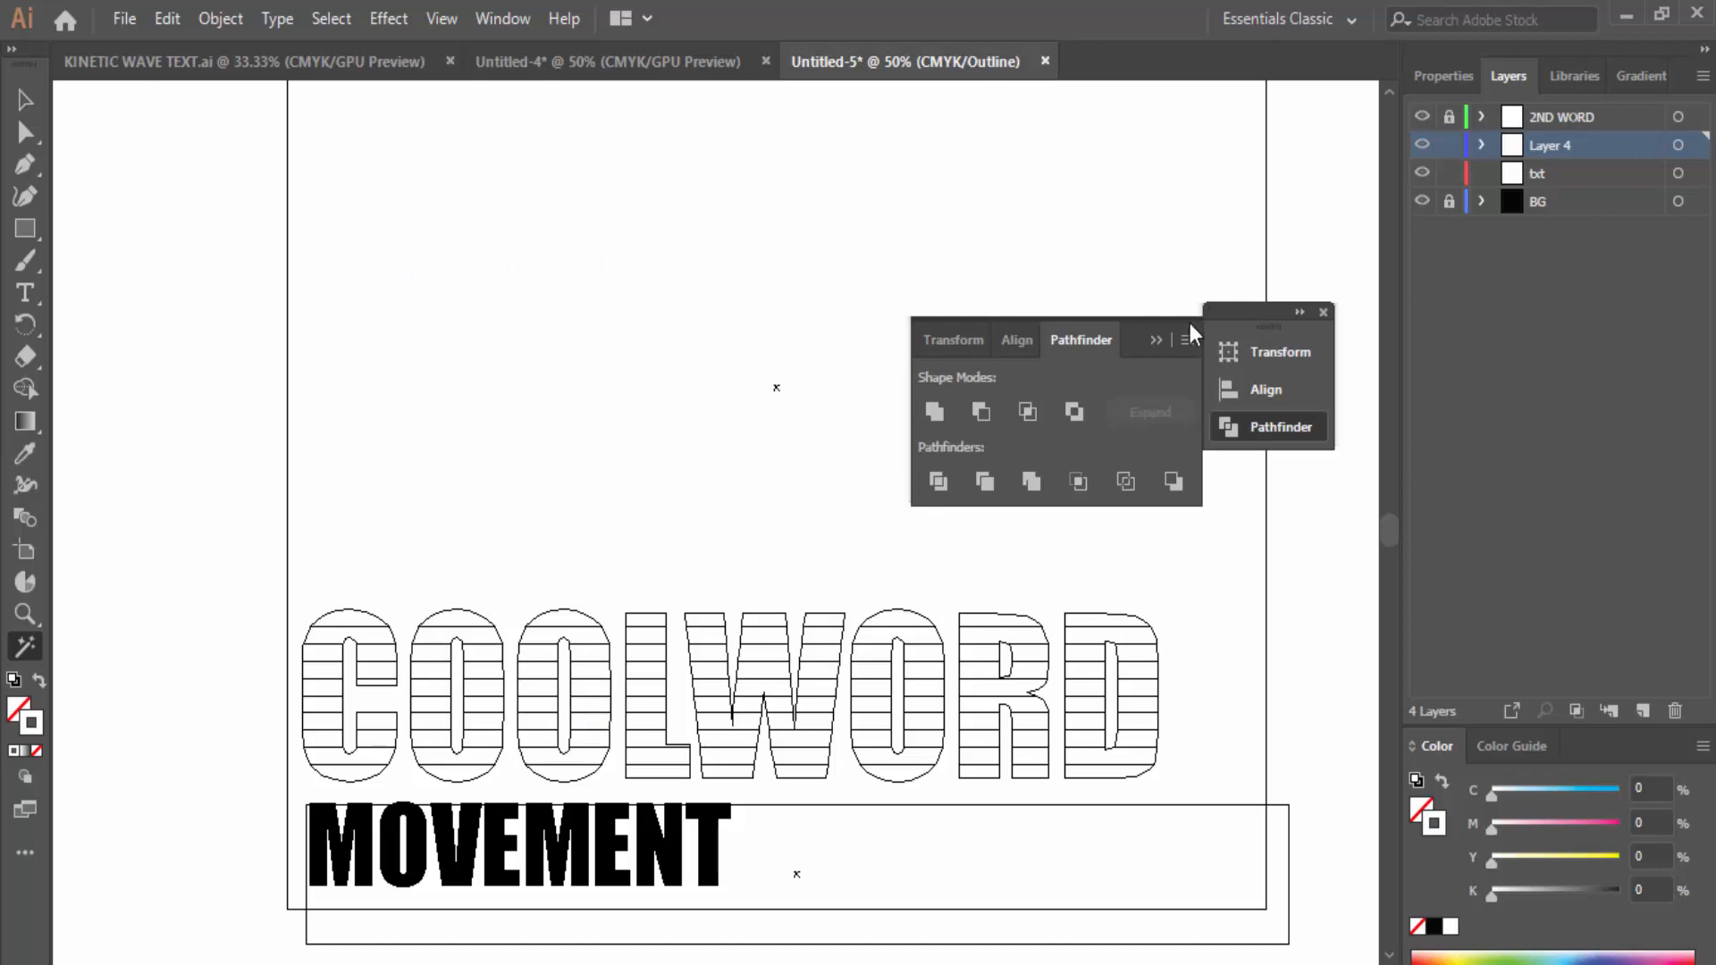
pyautogui.click(1156, 339)
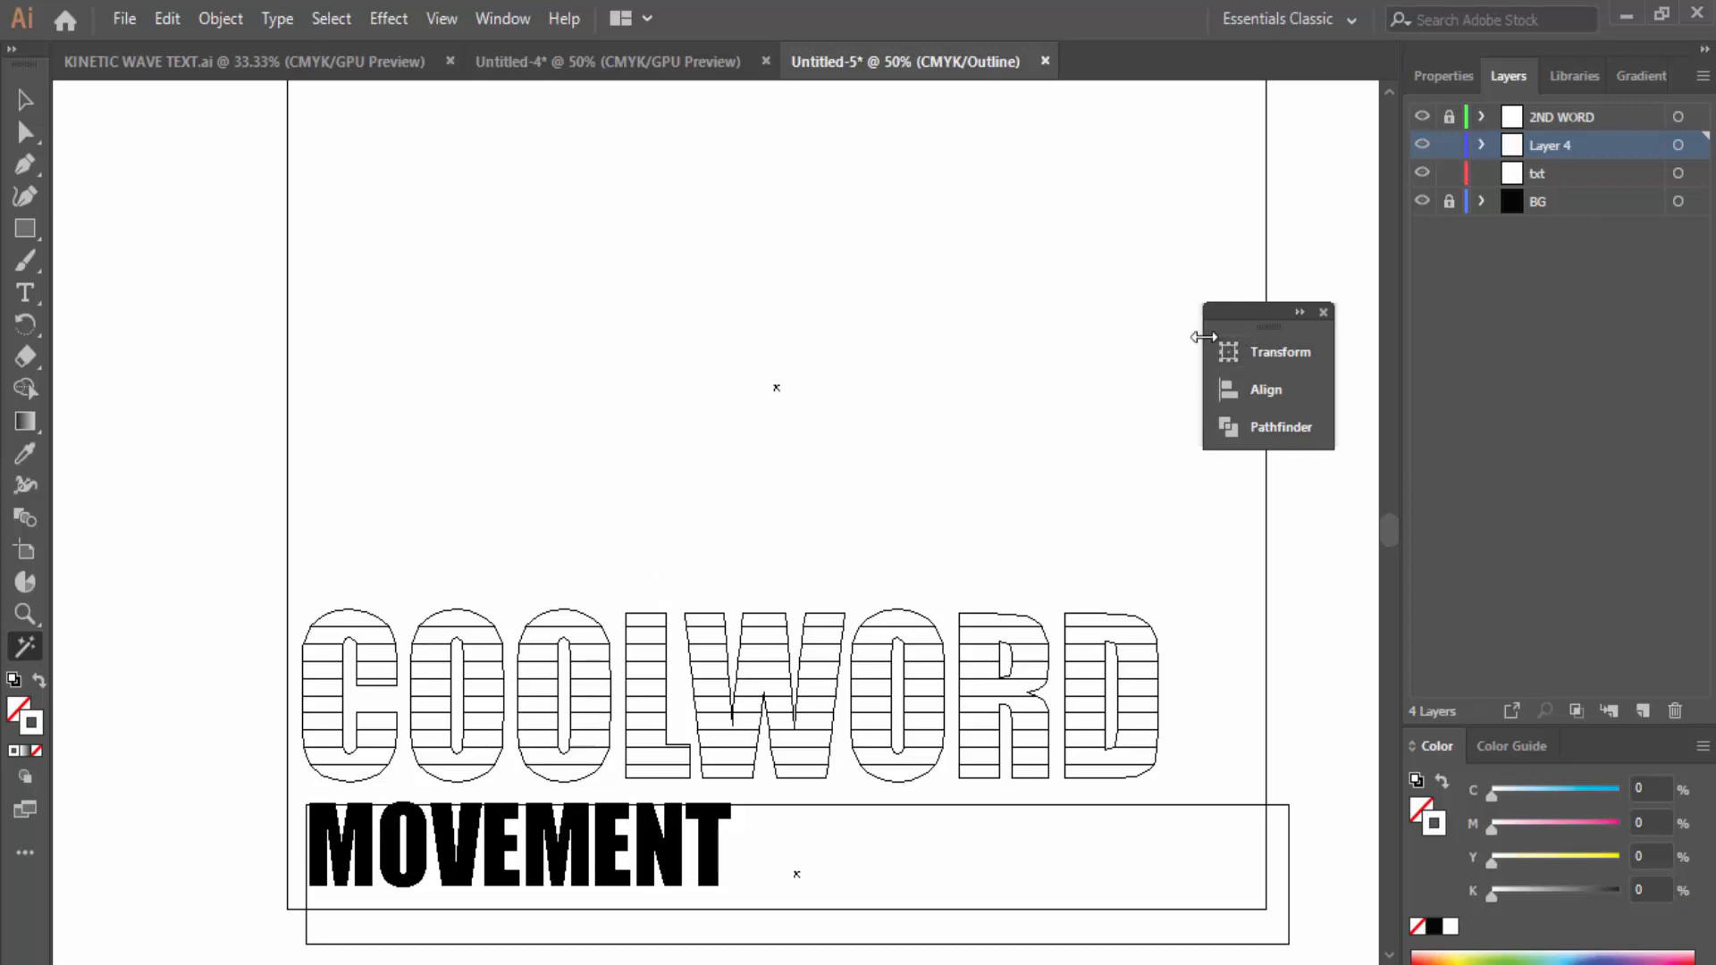
pyautogui.click(28, 101)
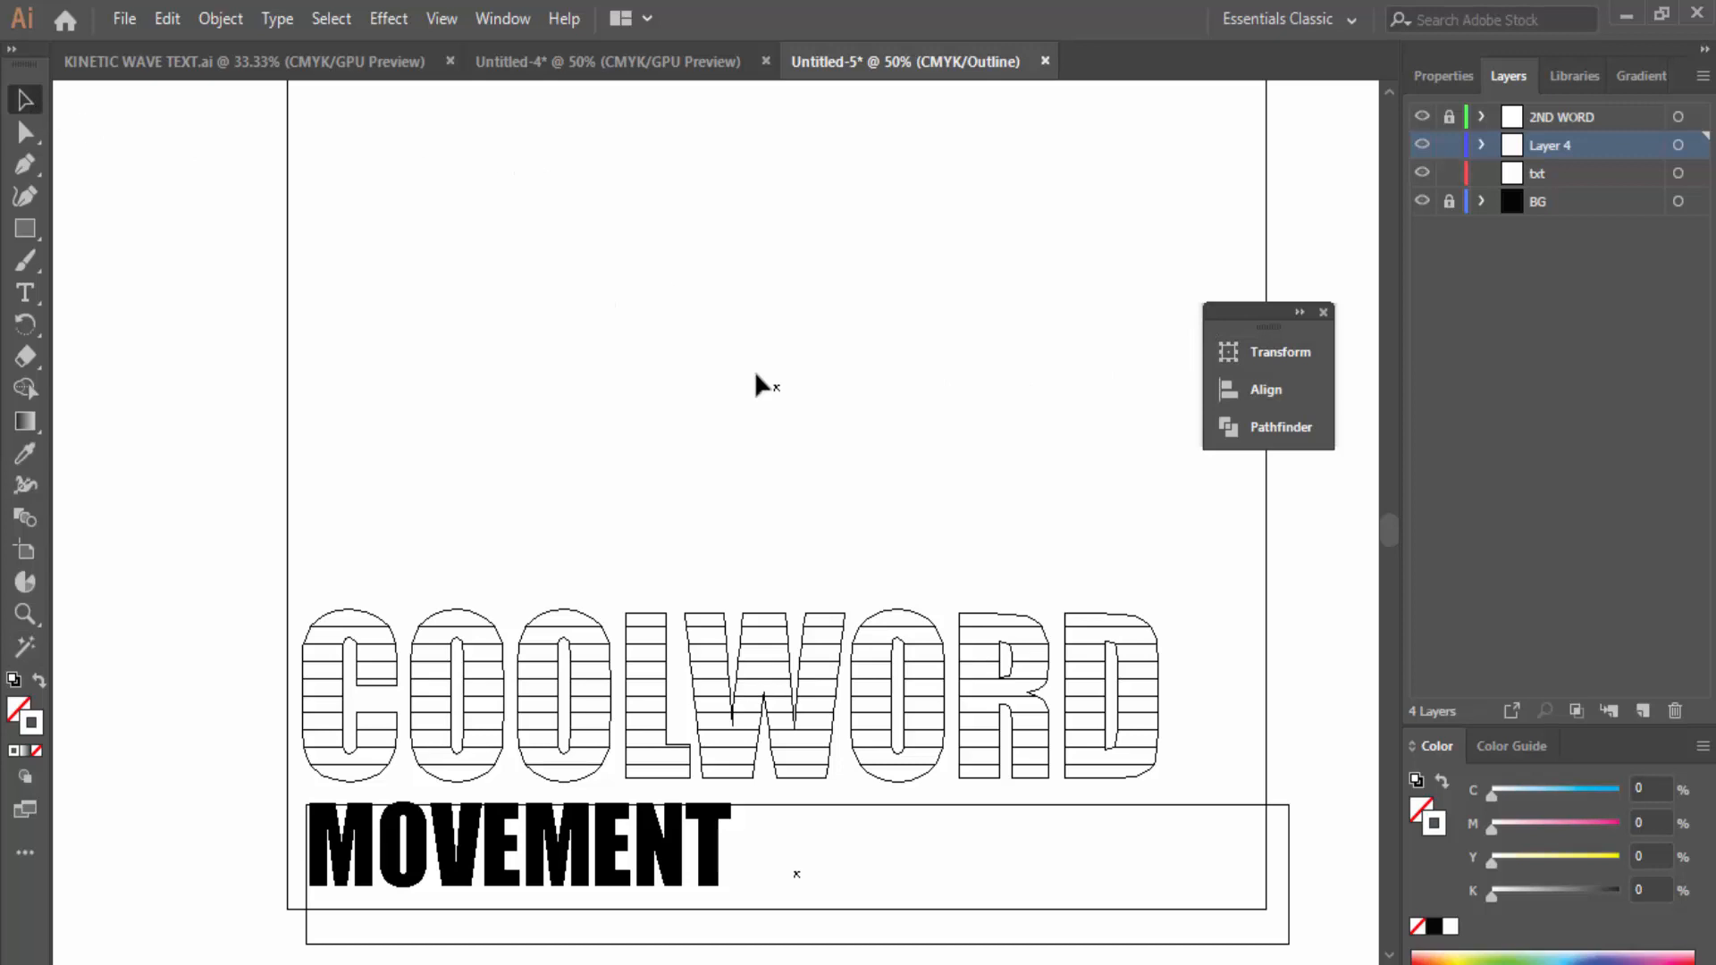
pyautogui.scroll(-1, 755, 374)
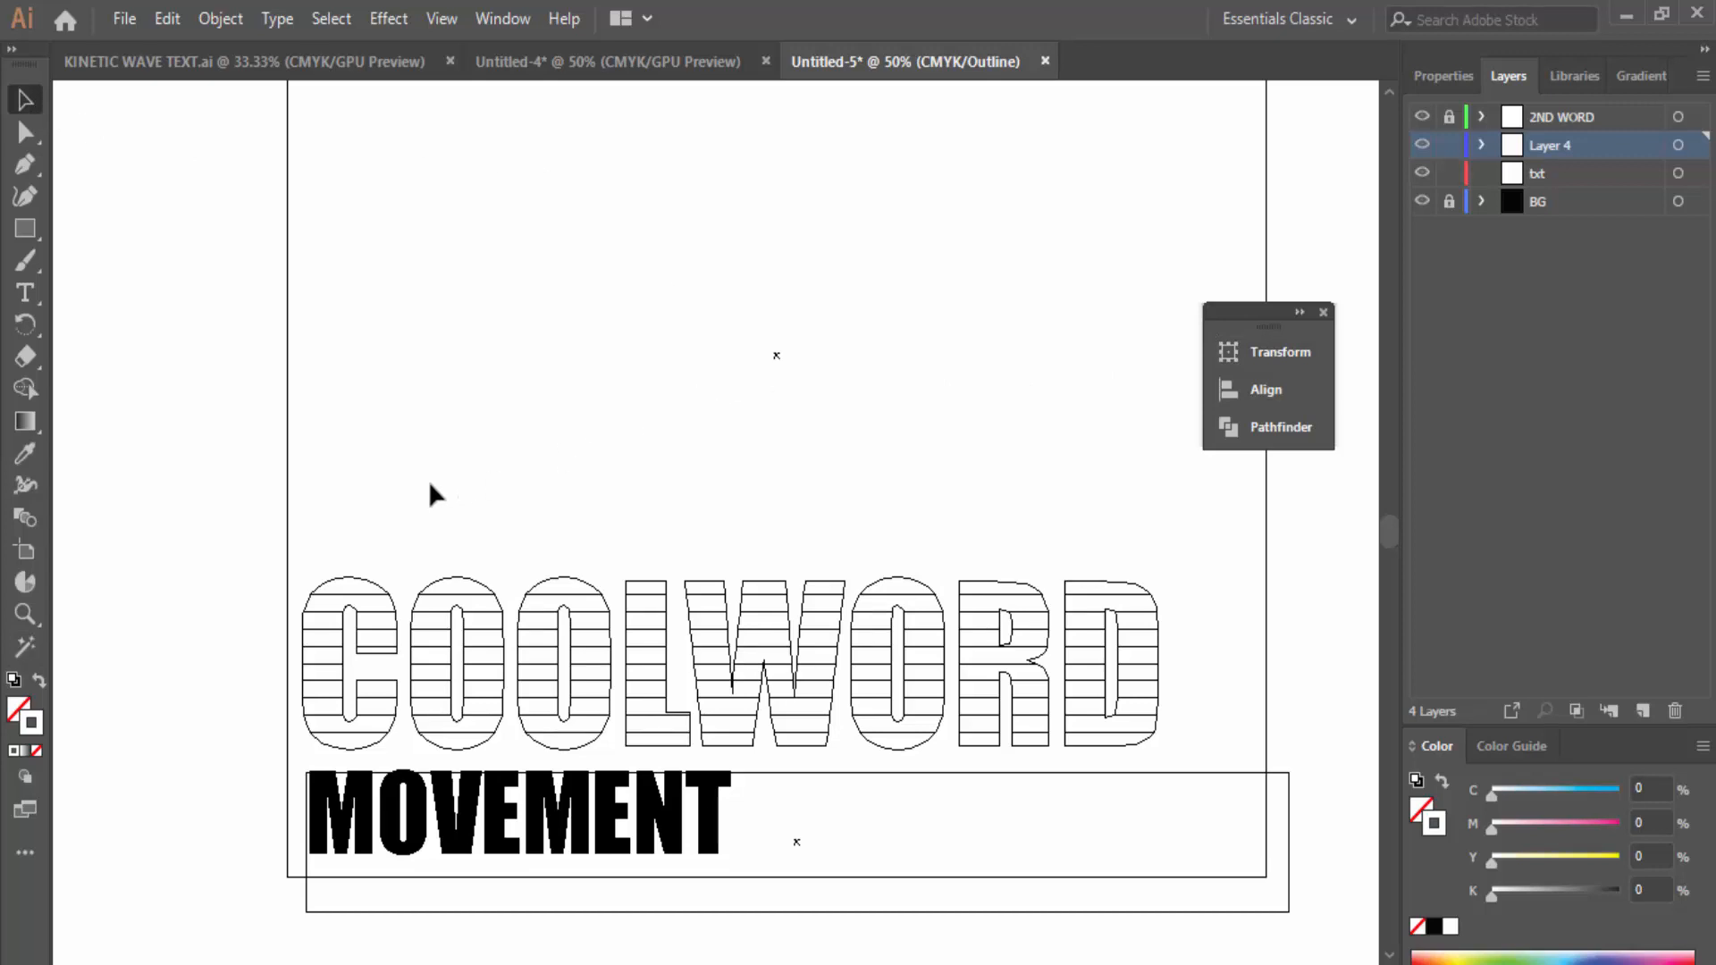
# Step: Alt-drag a copy of COOLWORD upward and delete its bottom slices
pyautogui.moveTo(228, 534); pyautogui.dragTo(1219, 758)
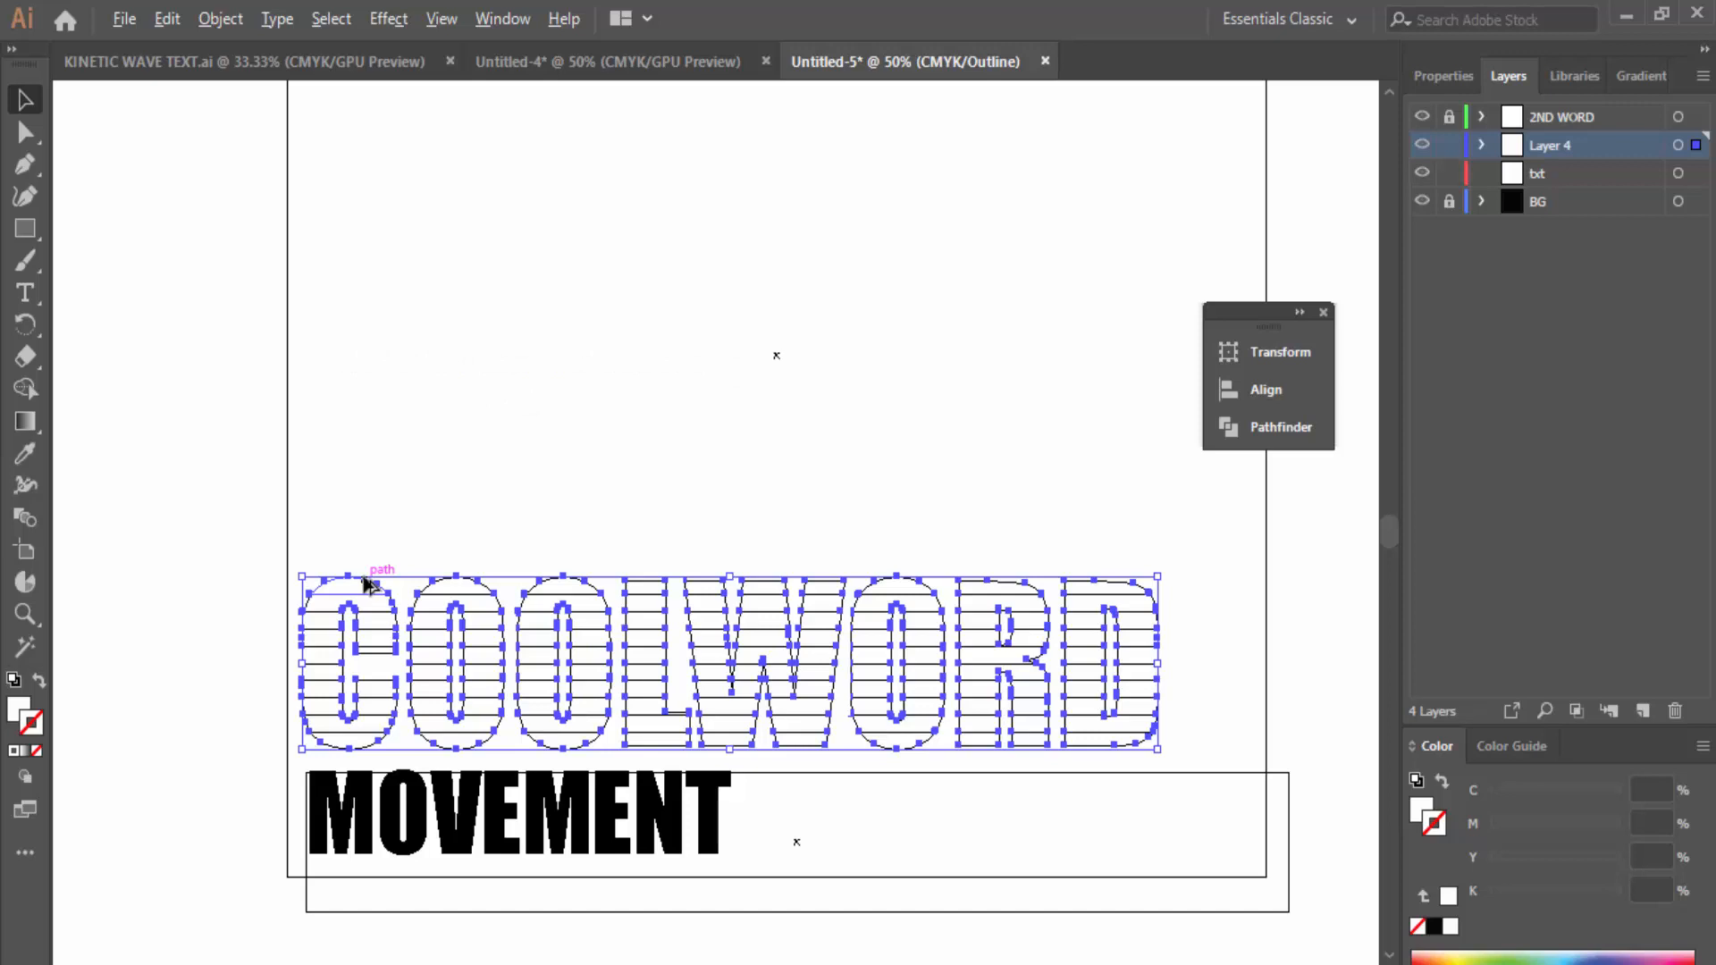
pyautogui.moveTo(363, 579); pyautogui.dragTo(365, 398)
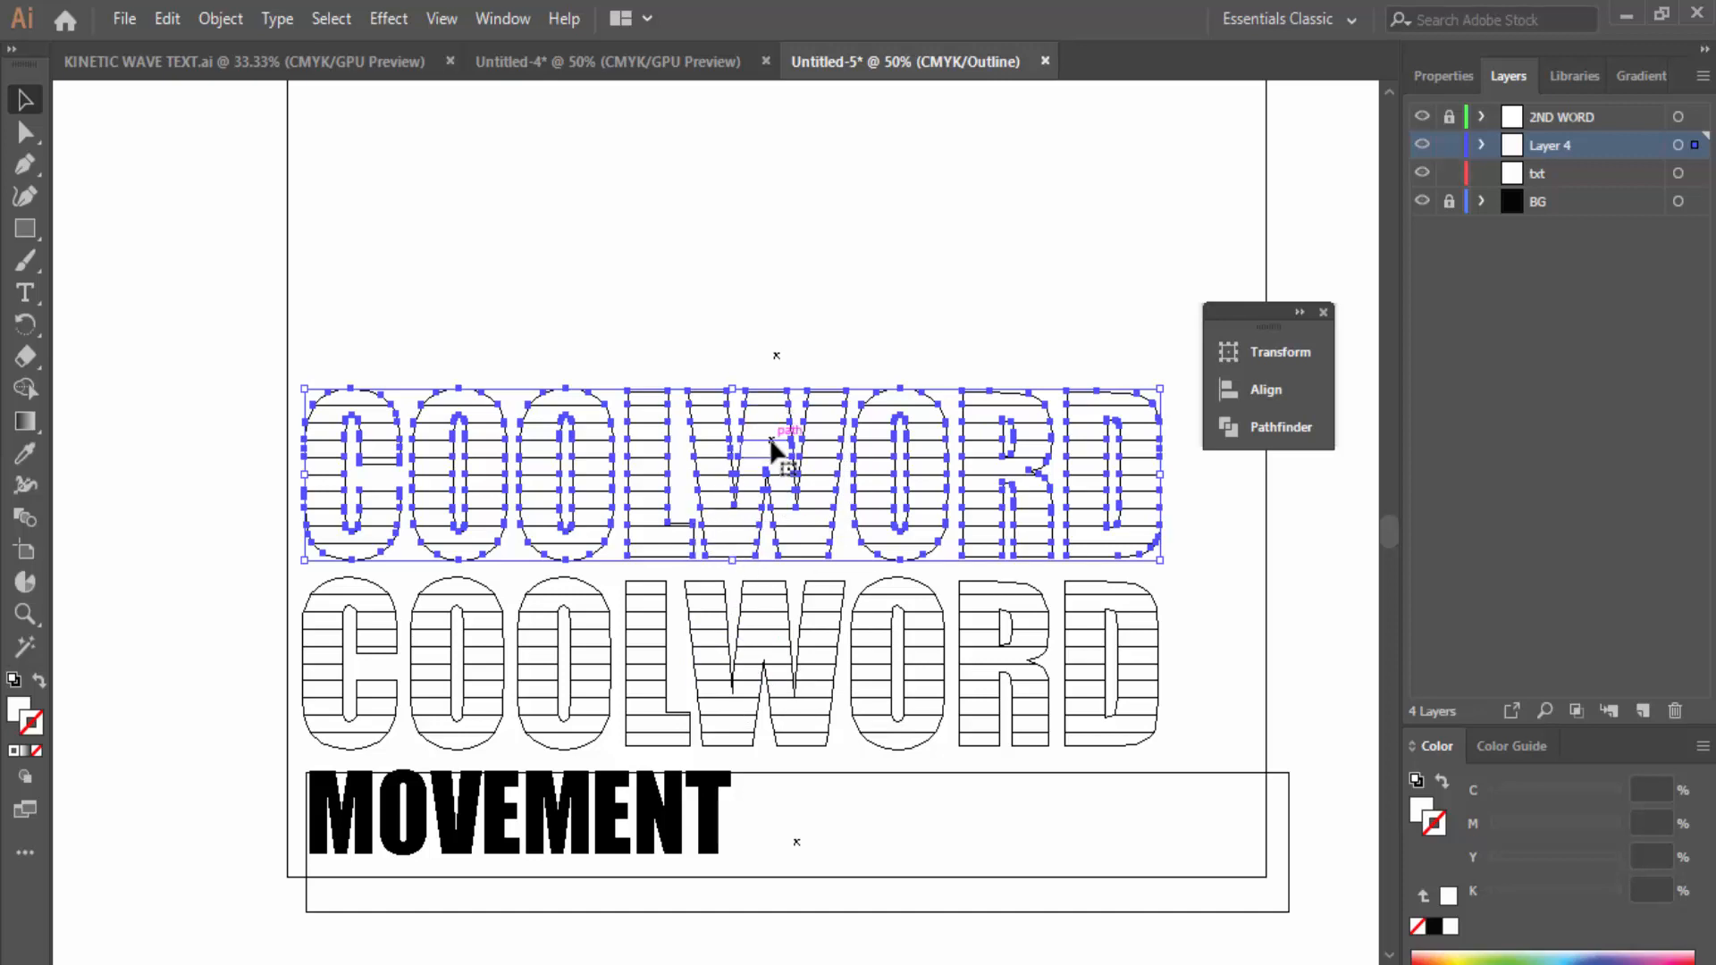
pyautogui.click(381, 176)
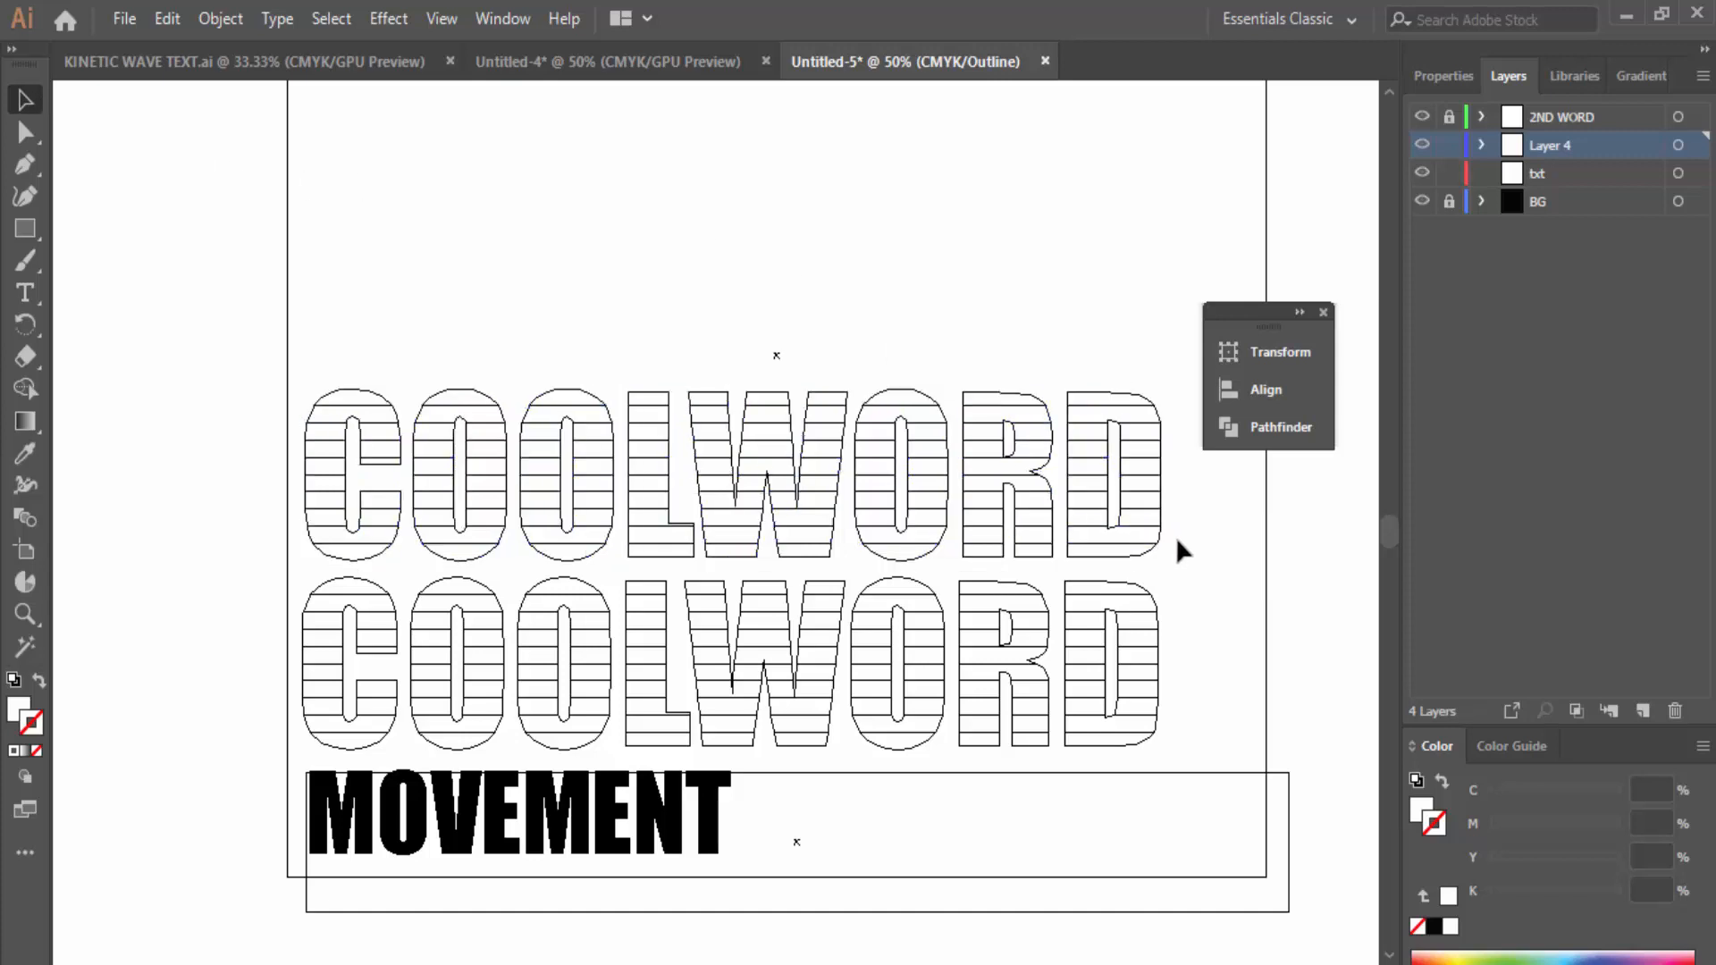
pyautogui.moveTo(1178, 542); pyautogui.dragTo(281, 554)
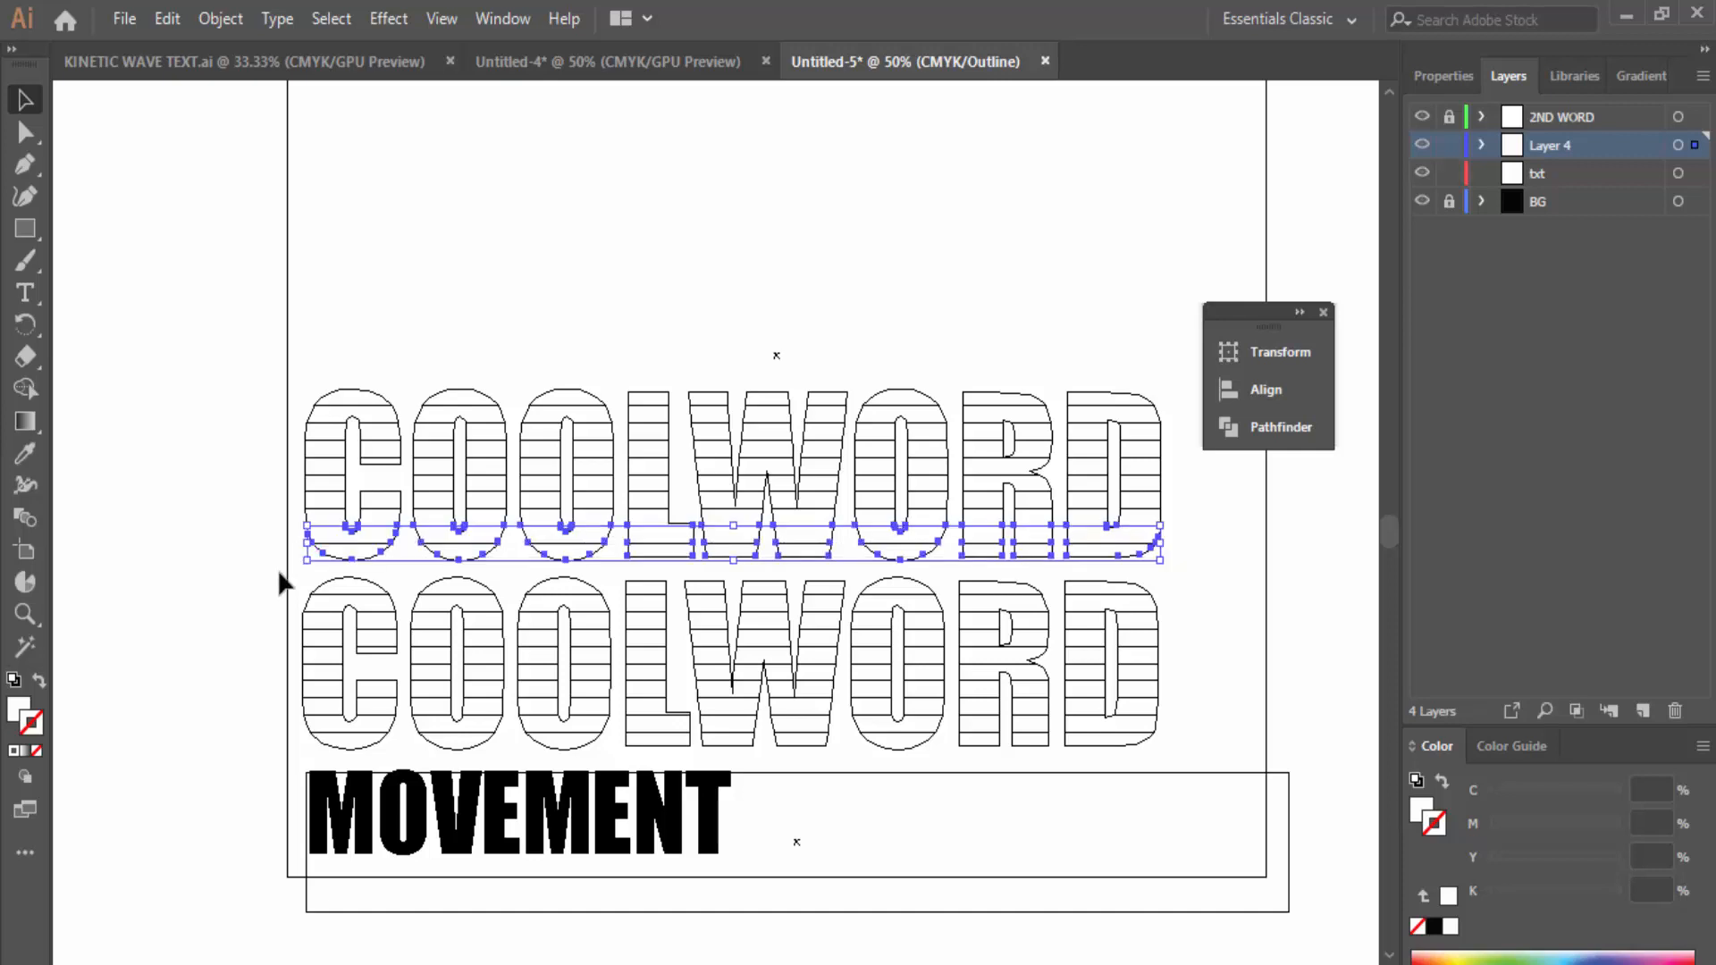
pyautogui.press('Delete')
# Step: Nudge the trimmed upper COOLWORD copy down two steps toward the row below
pyautogui.moveTo(272, 340); pyautogui.dragTo(1171, 538)
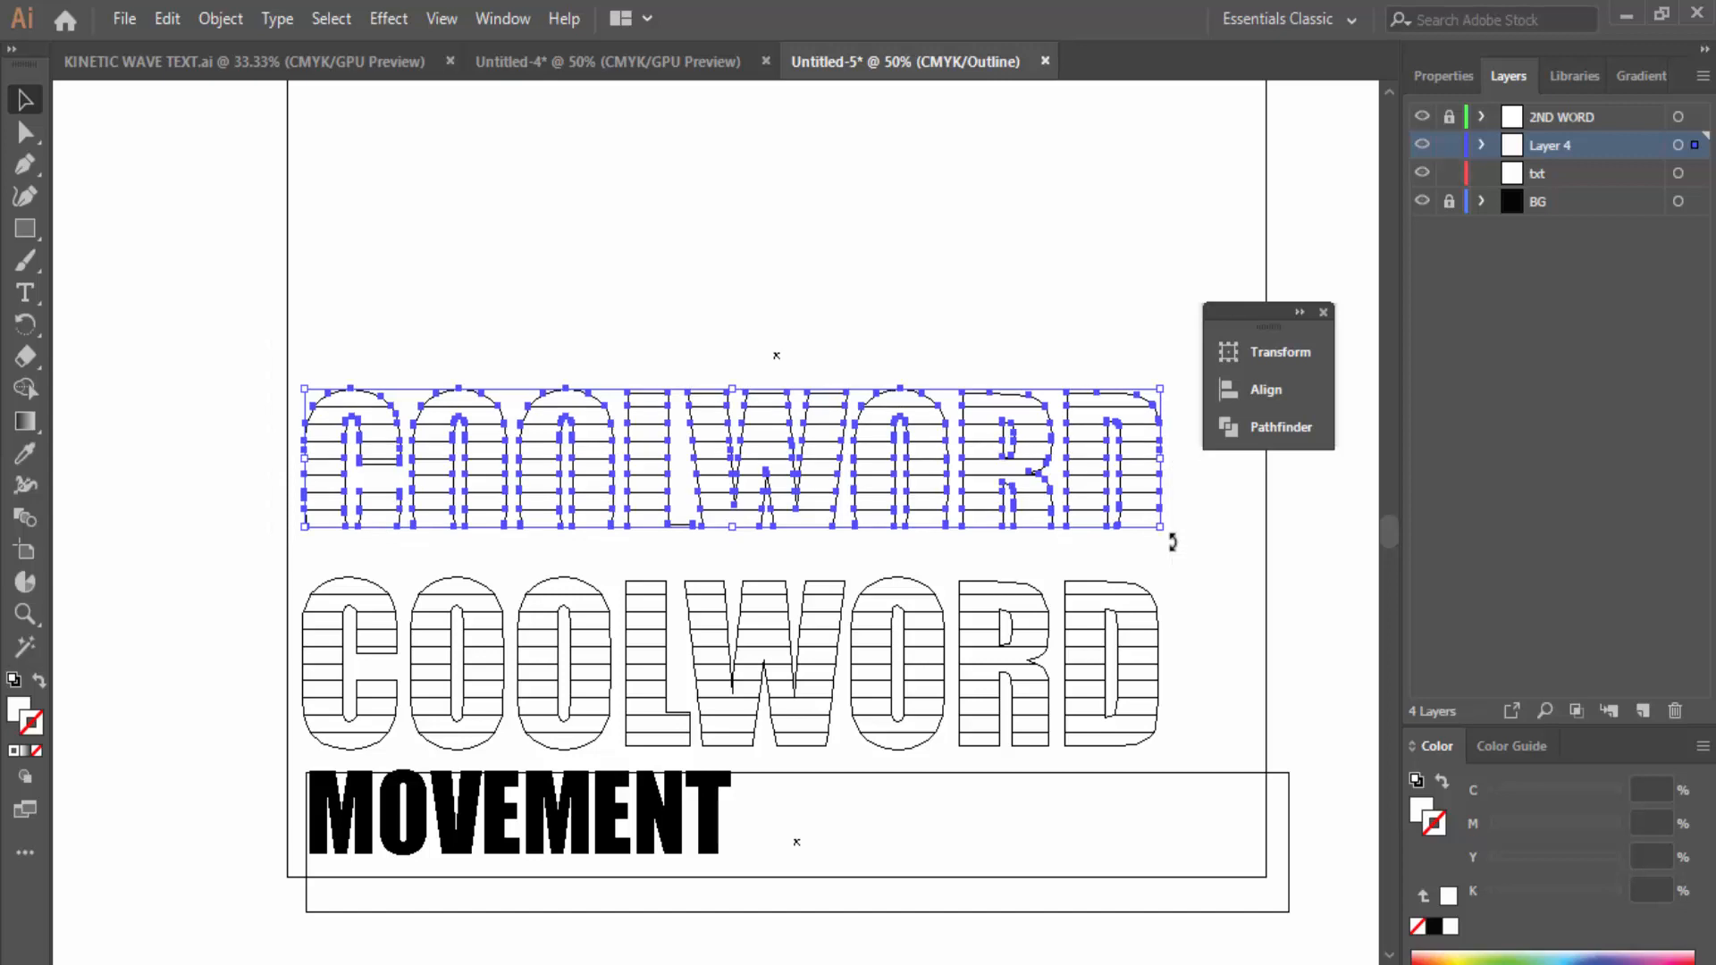
pyautogui.press('Down')
pyautogui.press('Down')
pyautogui.press('Down')
pyautogui.press('Down')
pyautogui.press('Down')
pyautogui.press('Down')
pyautogui.press('Down')
pyautogui.press('Down')
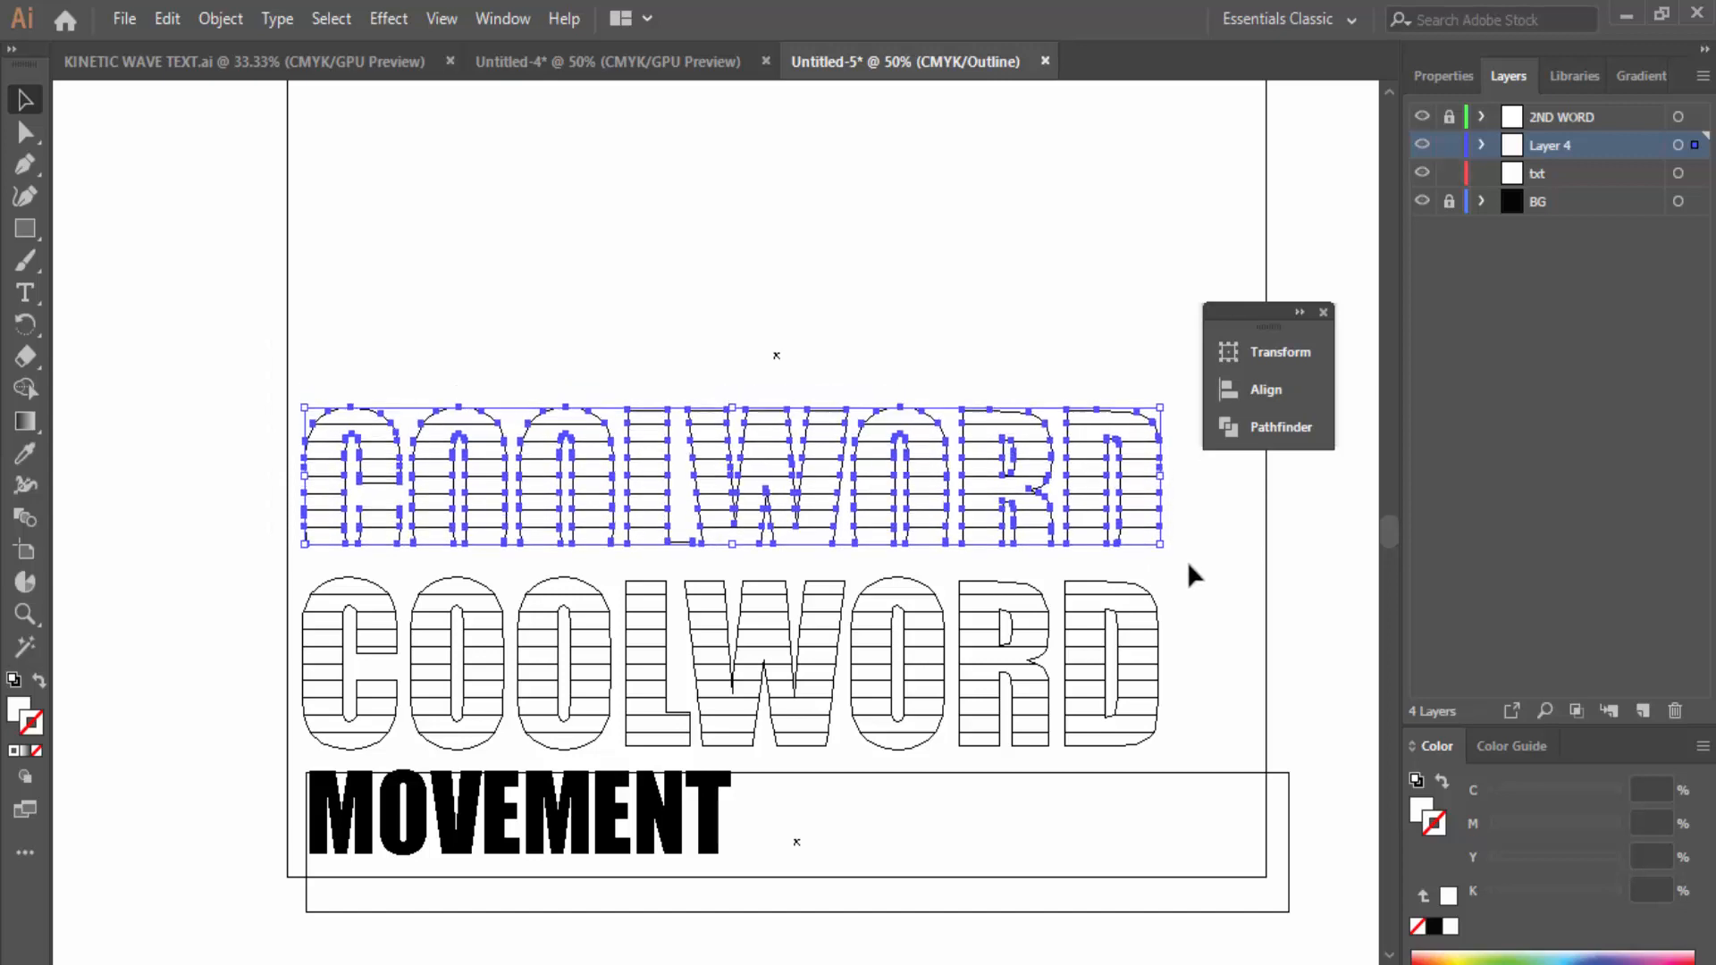
pyautogui.press('Down')
pyautogui.press('Down')
pyautogui.press('Down')
pyautogui.press('Down')
pyautogui.press('Down')
pyautogui.press('Down')
pyautogui.press('Down')
pyautogui.press('Down')
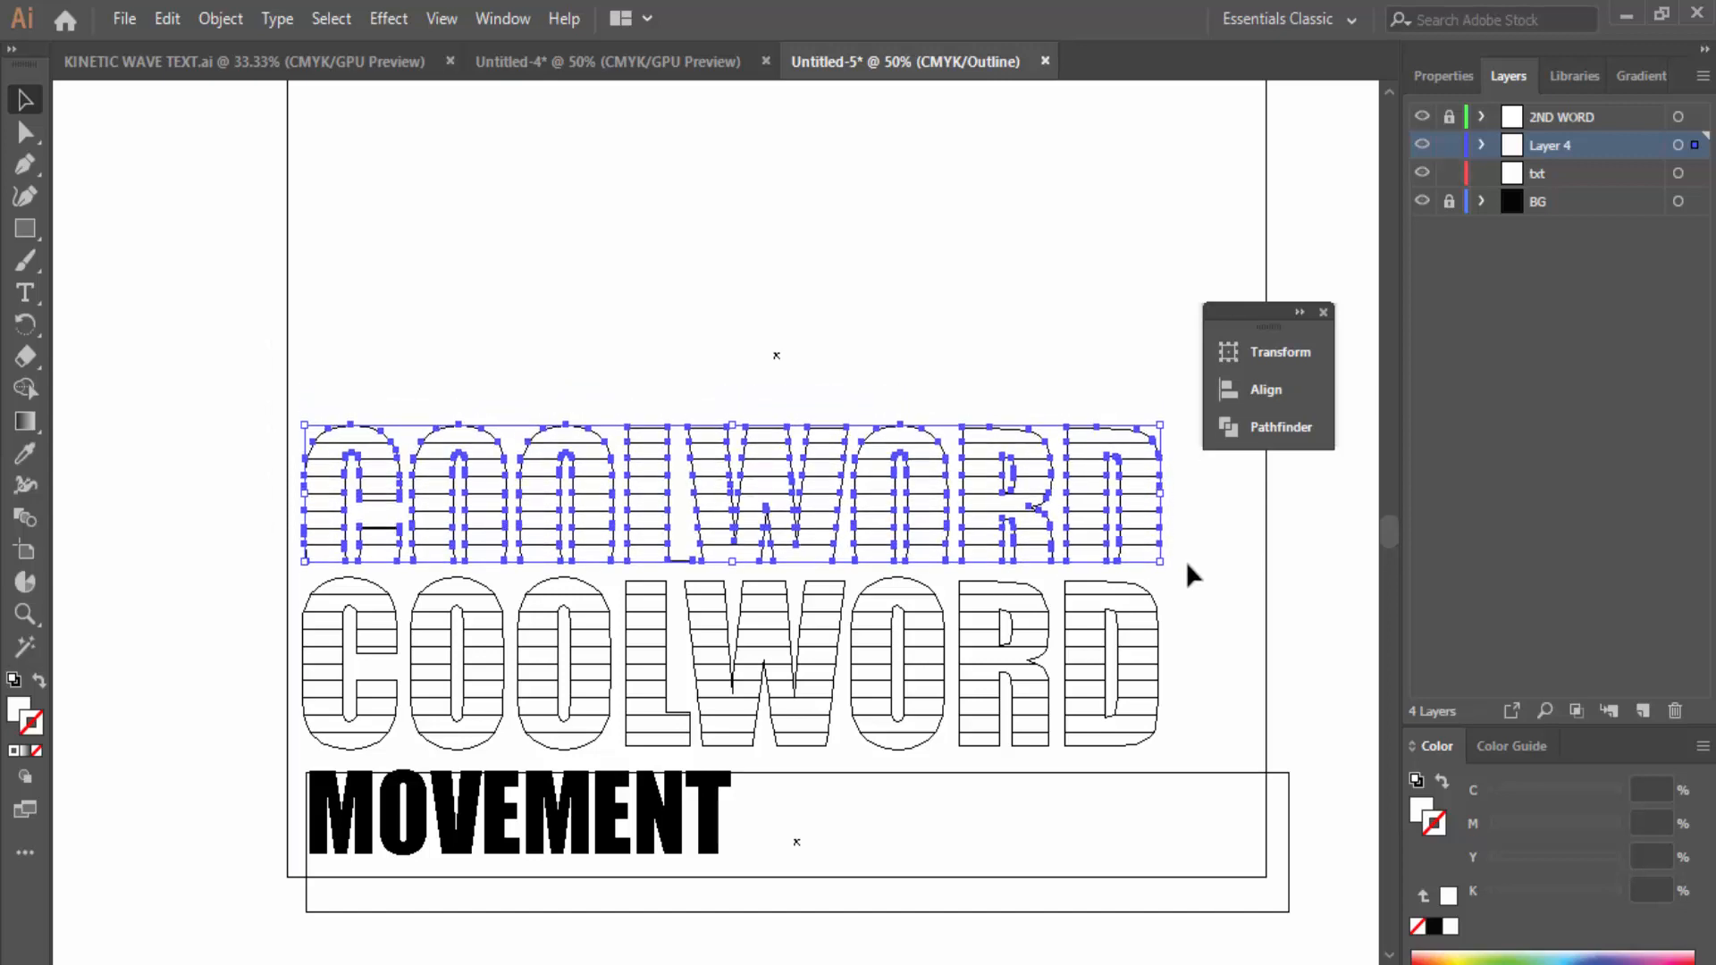
pyautogui.click(1176, 561)
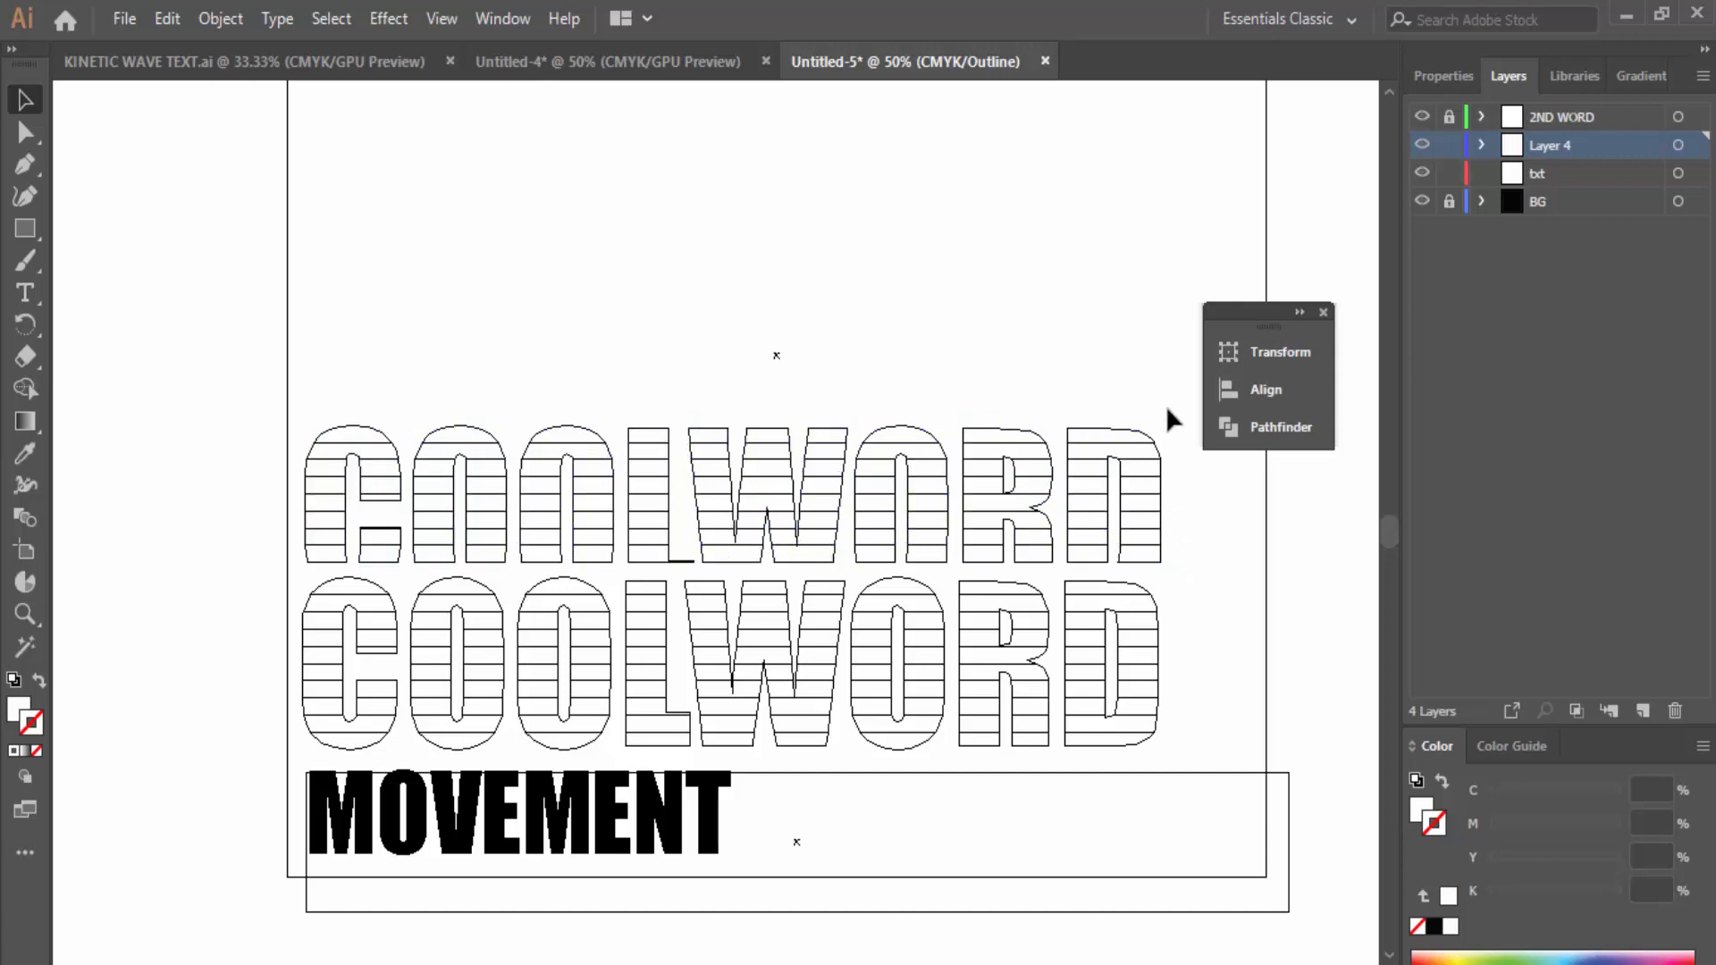
pyautogui.moveTo(1174, 408); pyautogui.dragTo(257, 568)
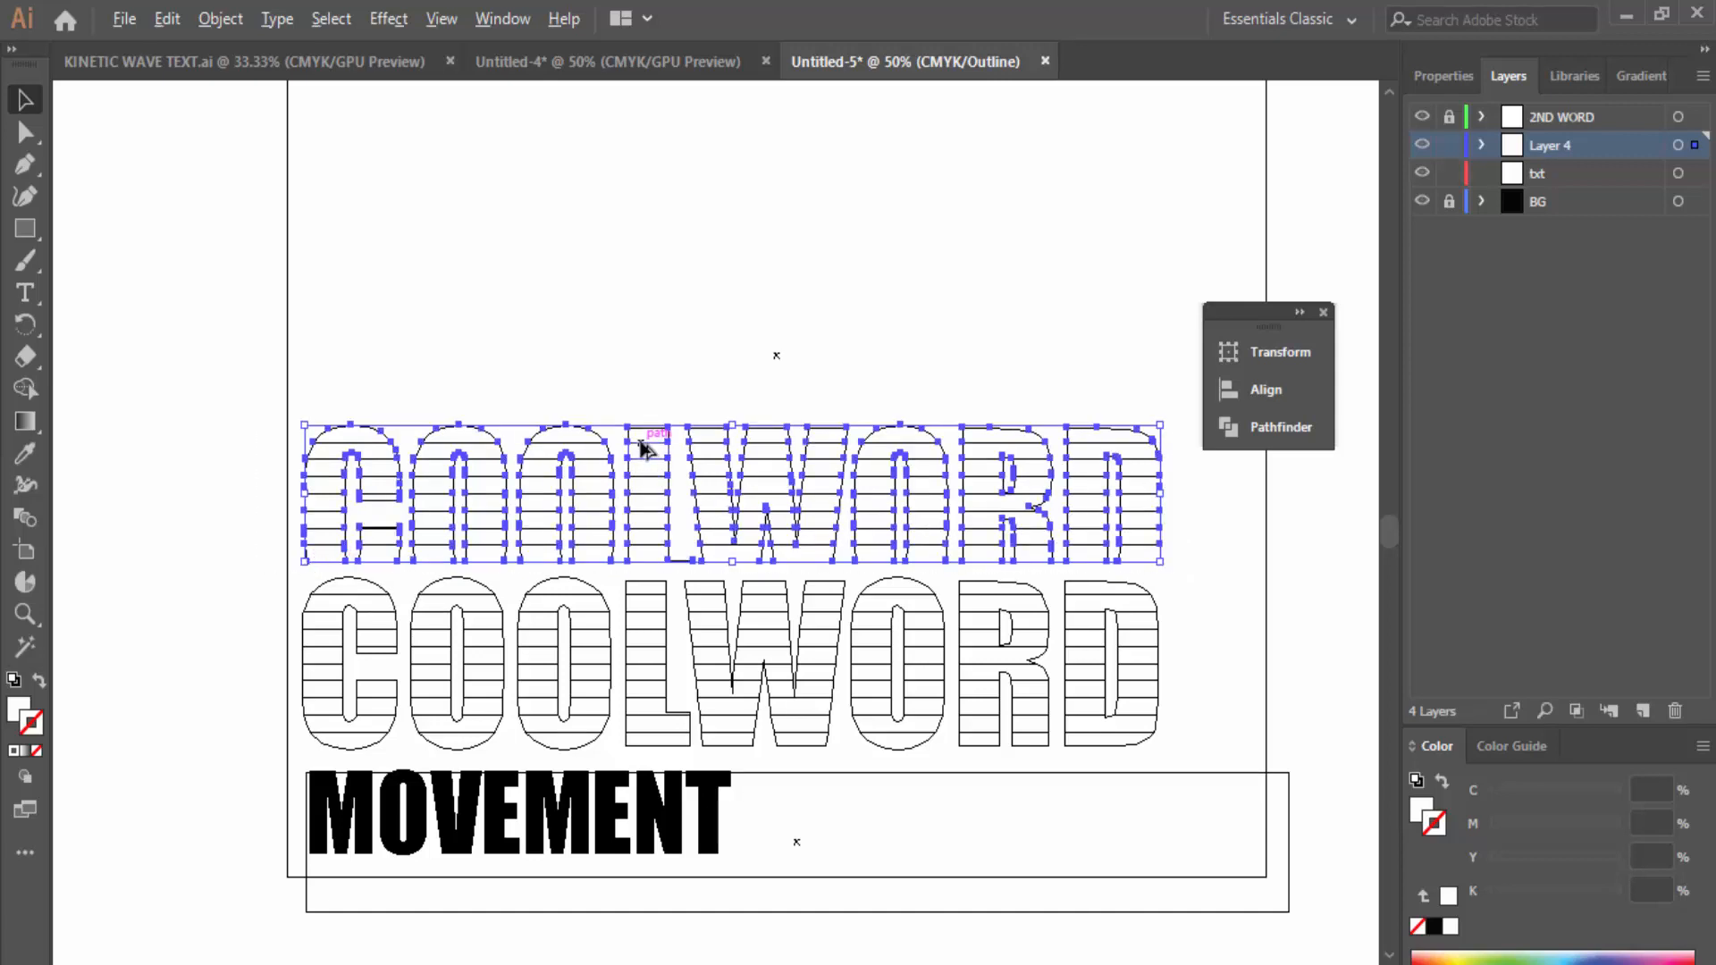
# Step: Stack further trimmed COOLWORD duplicates higher up to form a tapering tower
pyautogui.moveTo(642, 447); pyautogui.dragTo(641, 281)
pyautogui.moveTo(287, 229); pyautogui.dragTo(1178, 382)
pyautogui.click(662, 217)
pyautogui.moveTo(648, 359); pyautogui.dragTo(645, 278)
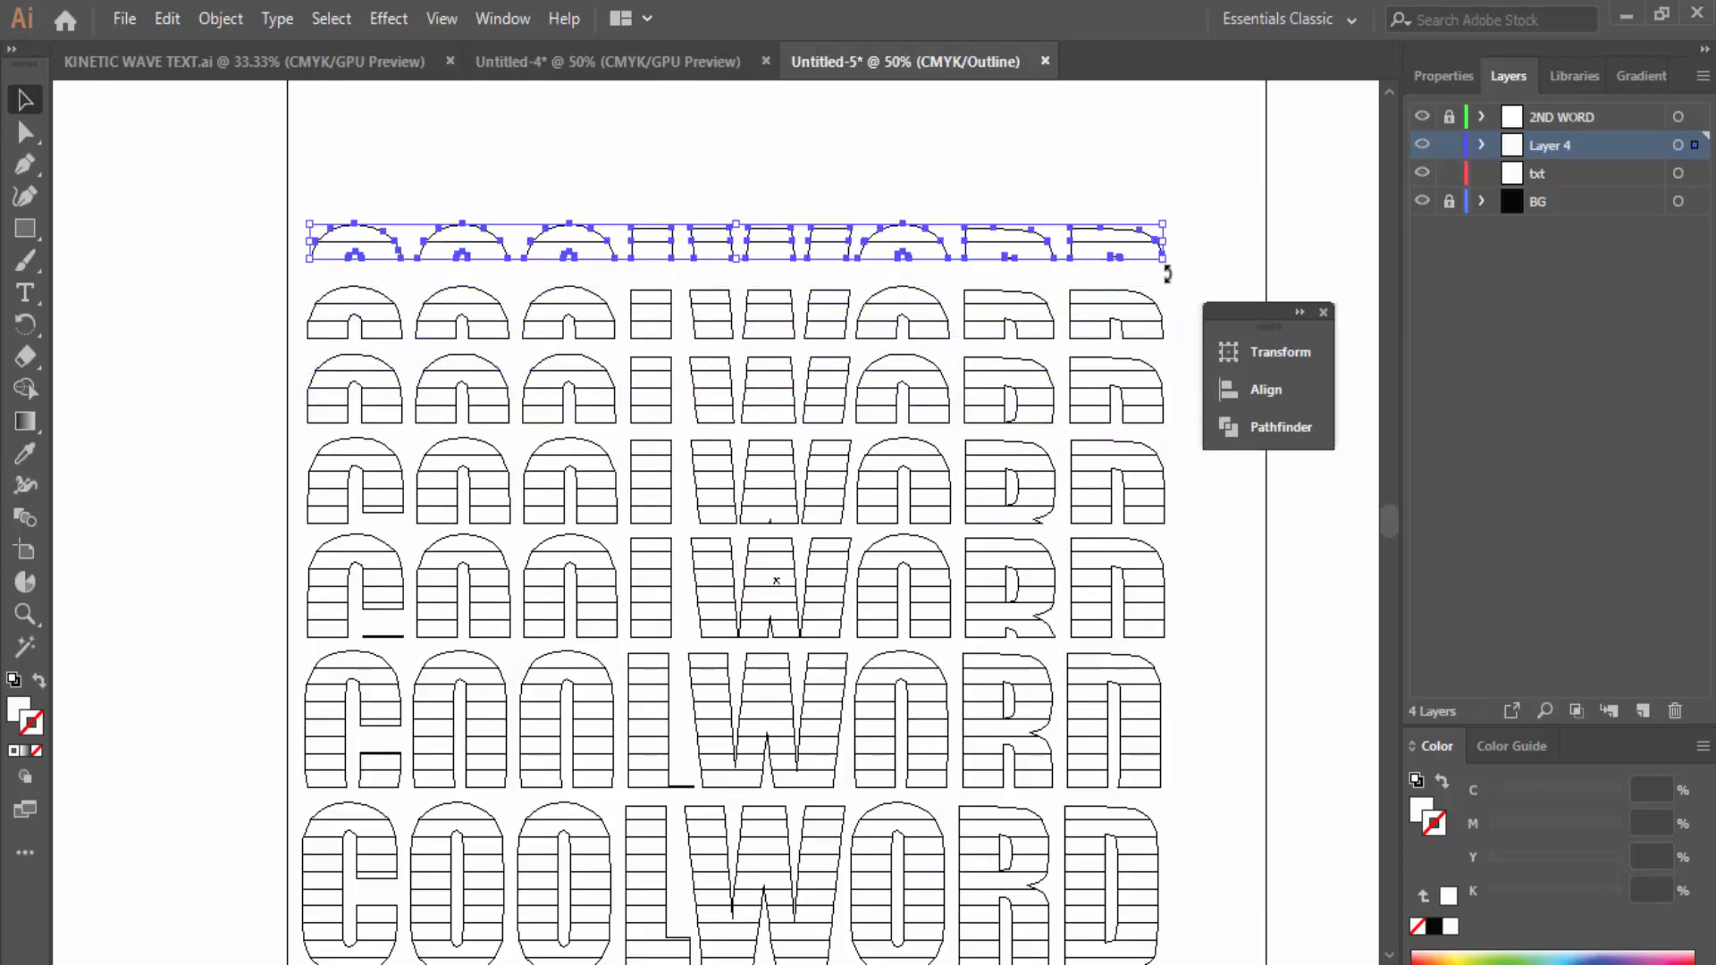
pyautogui.click(1237, 315)
pyautogui.scroll(-2, 1199, 211)
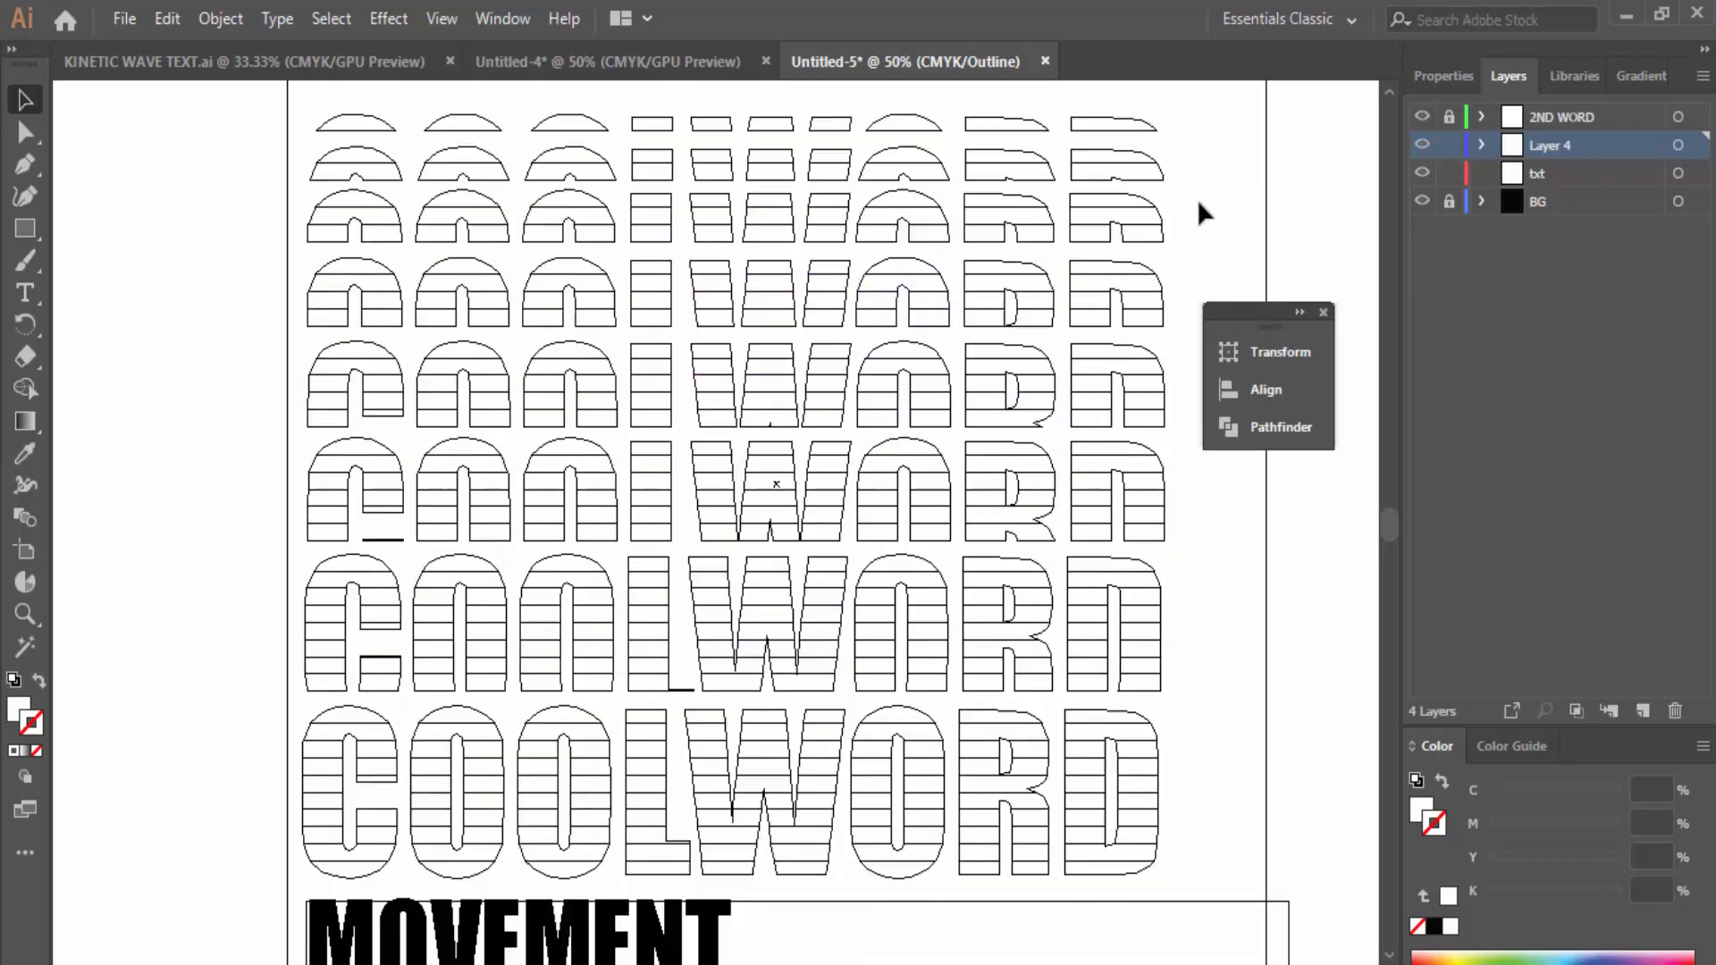
pyautogui.scroll(1, 452, 693)
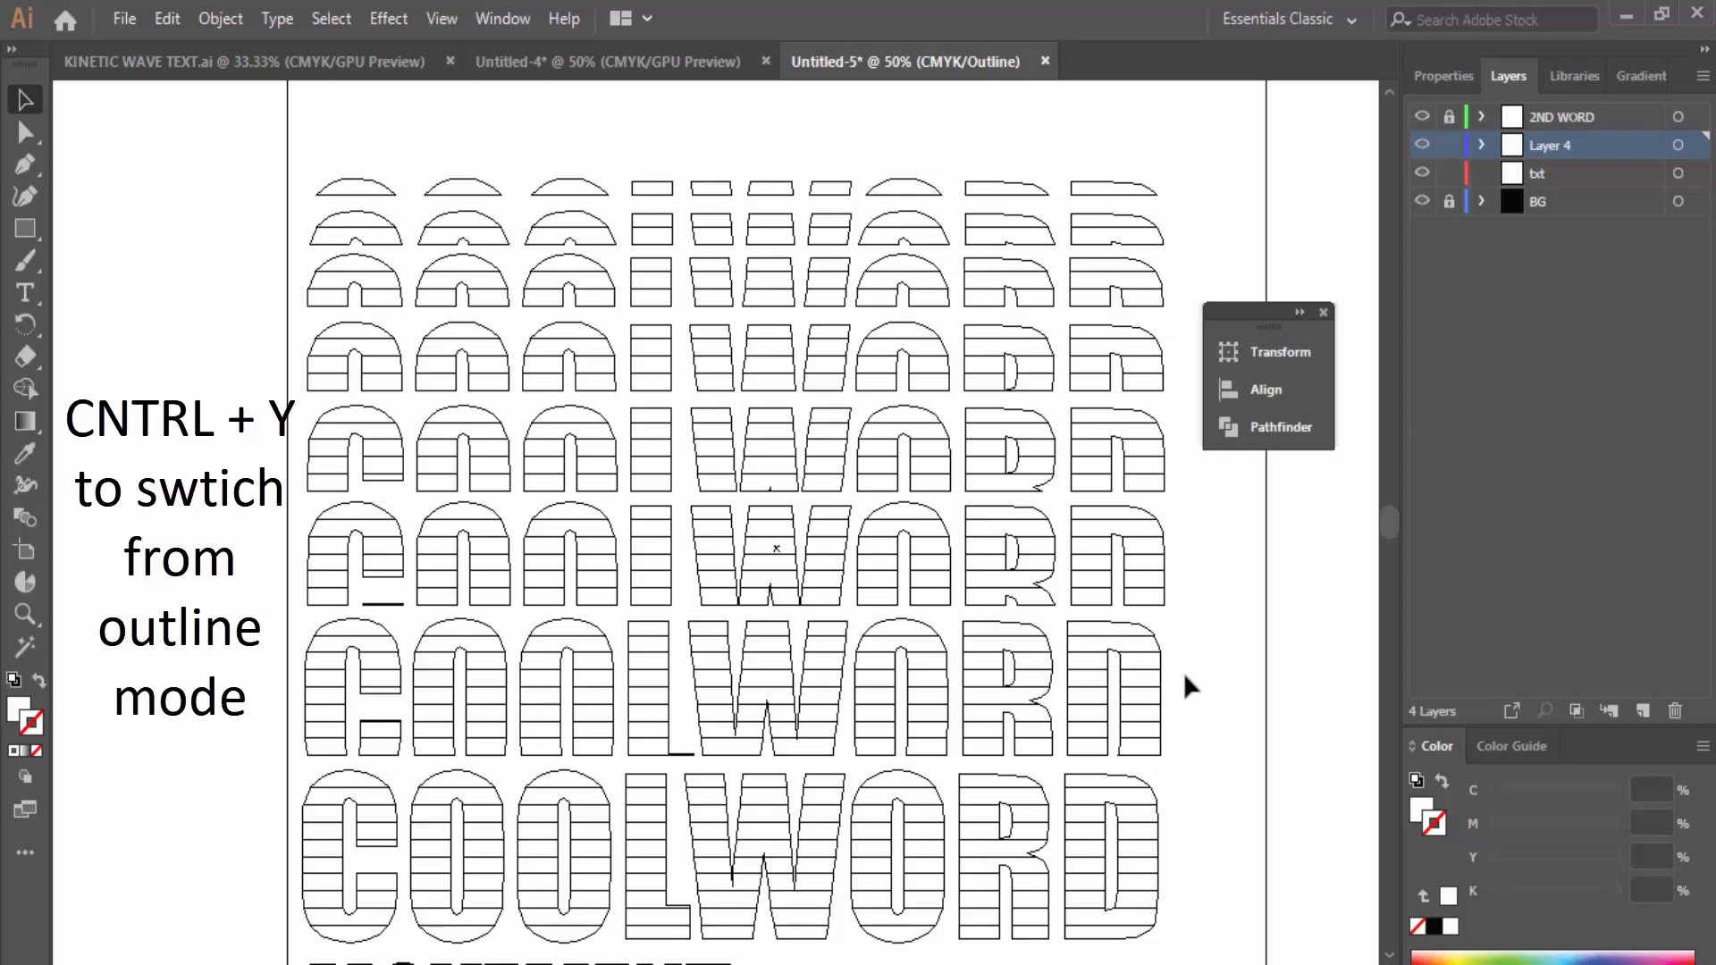
pyautogui.hotkey('ctrl', 'y')
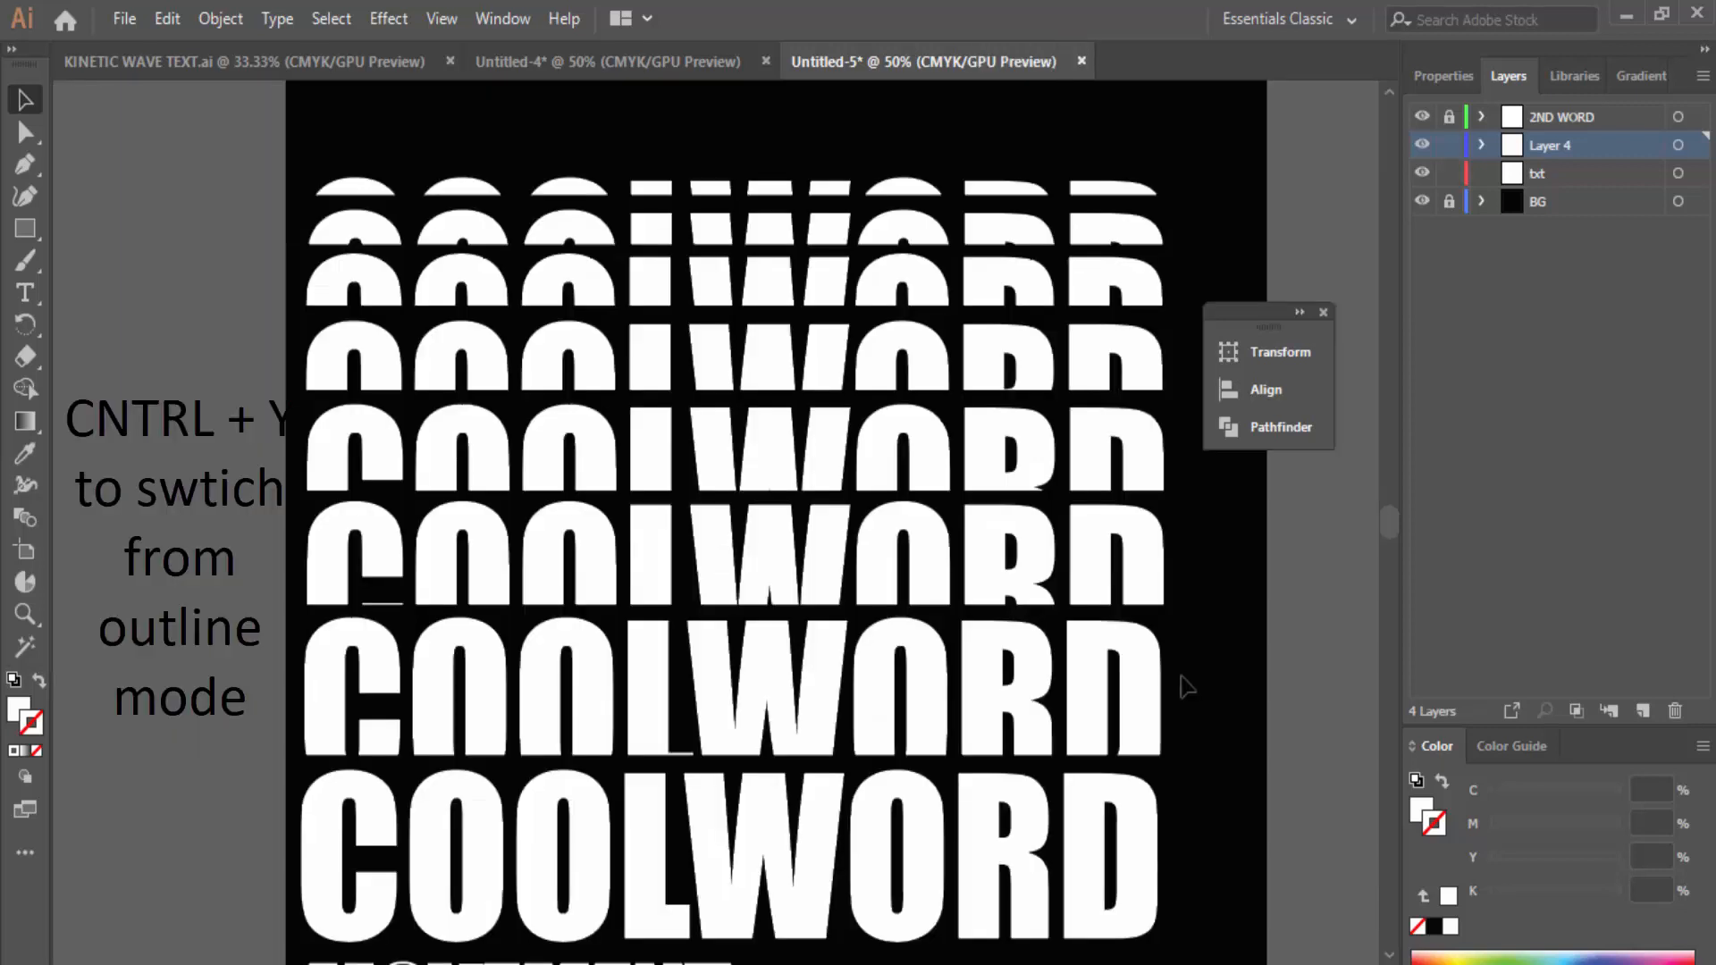
pyautogui.scroll(-2, 964, 363)
pyautogui.scroll(1, 1030, 465)
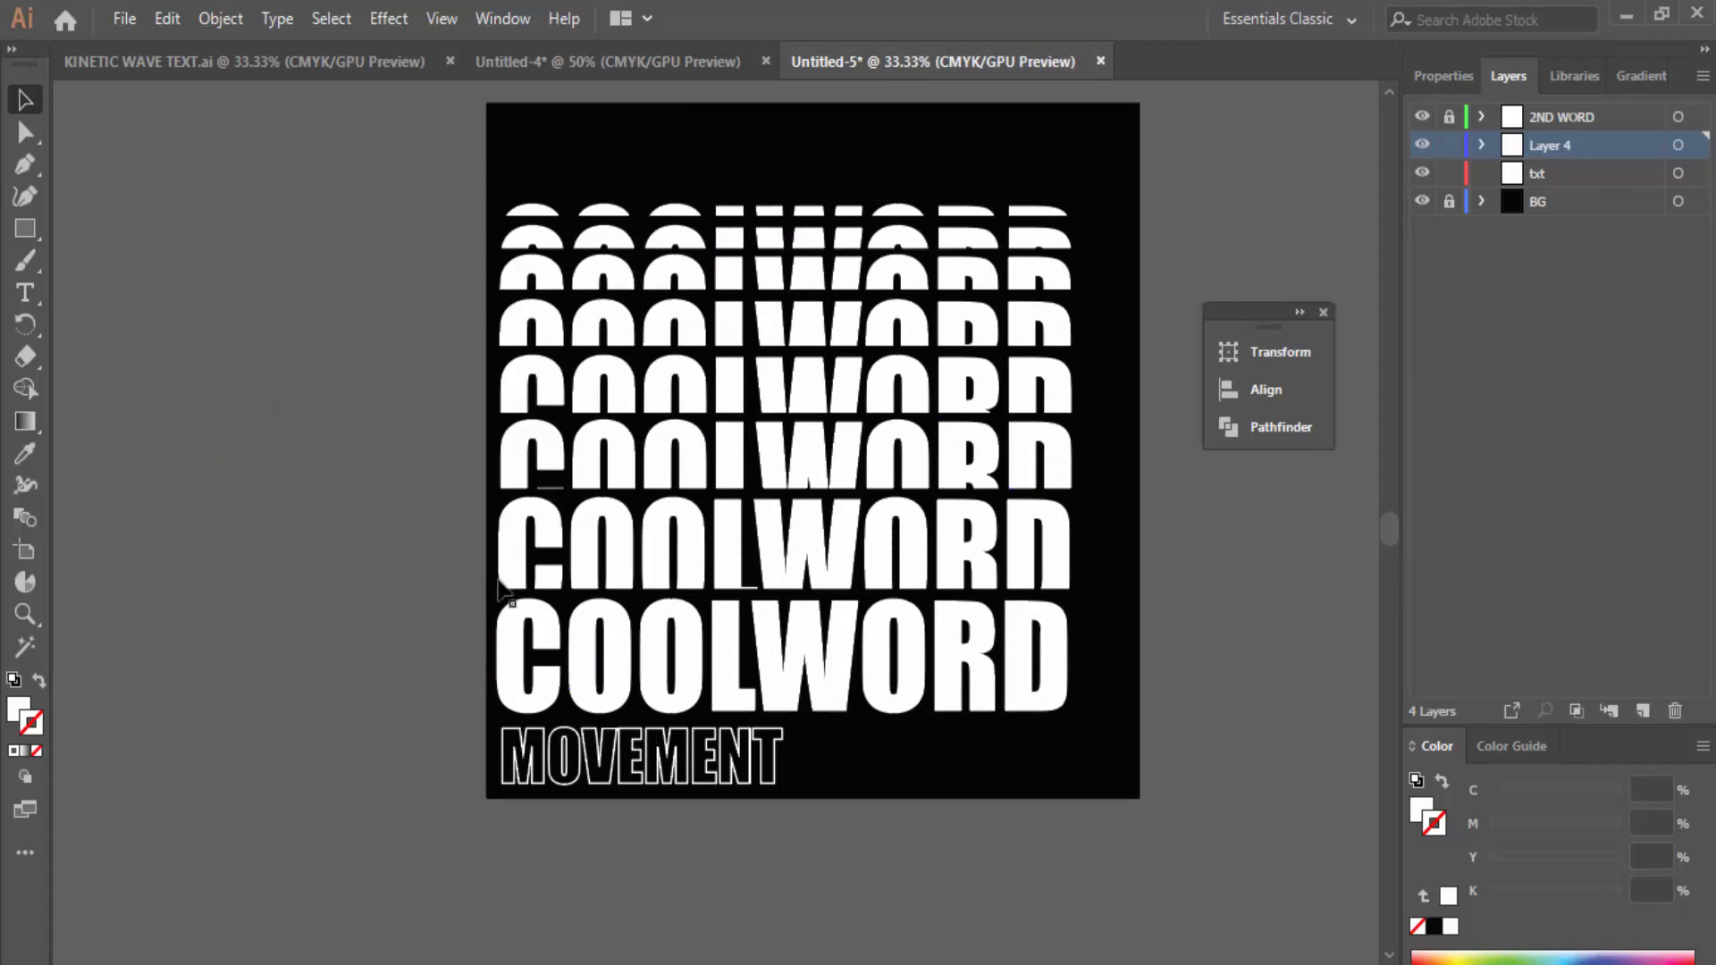
pyautogui.scroll(1, 712, 593)
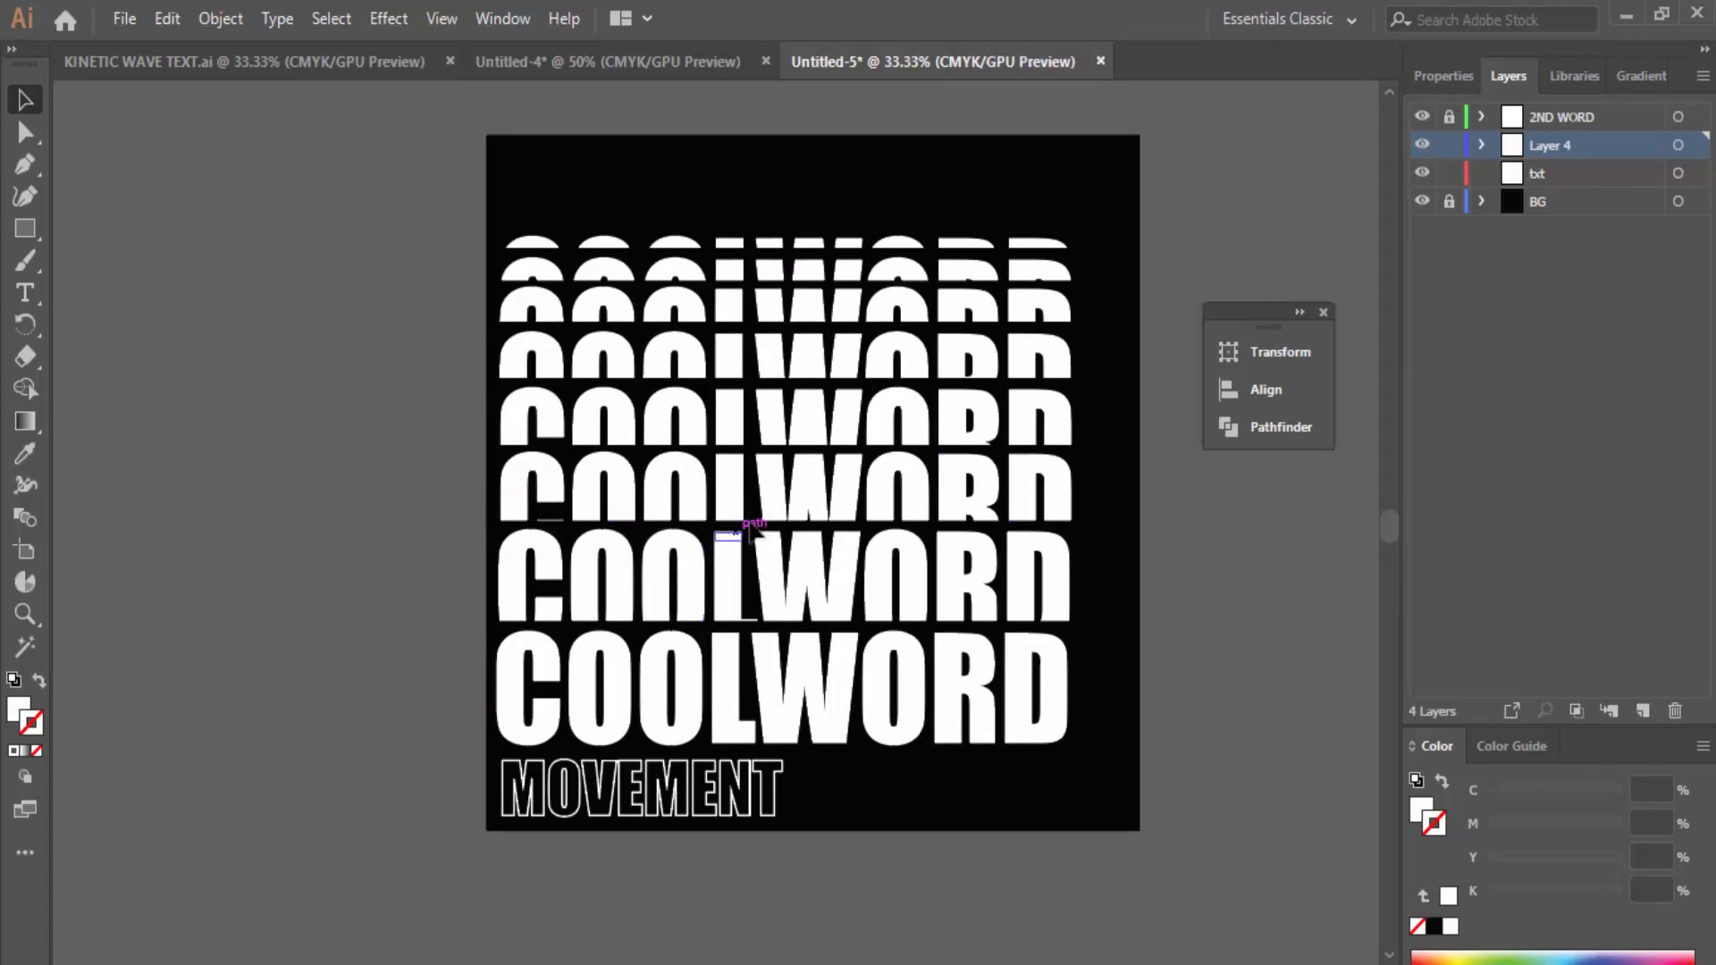
pyautogui.scroll(2, 726, 659)
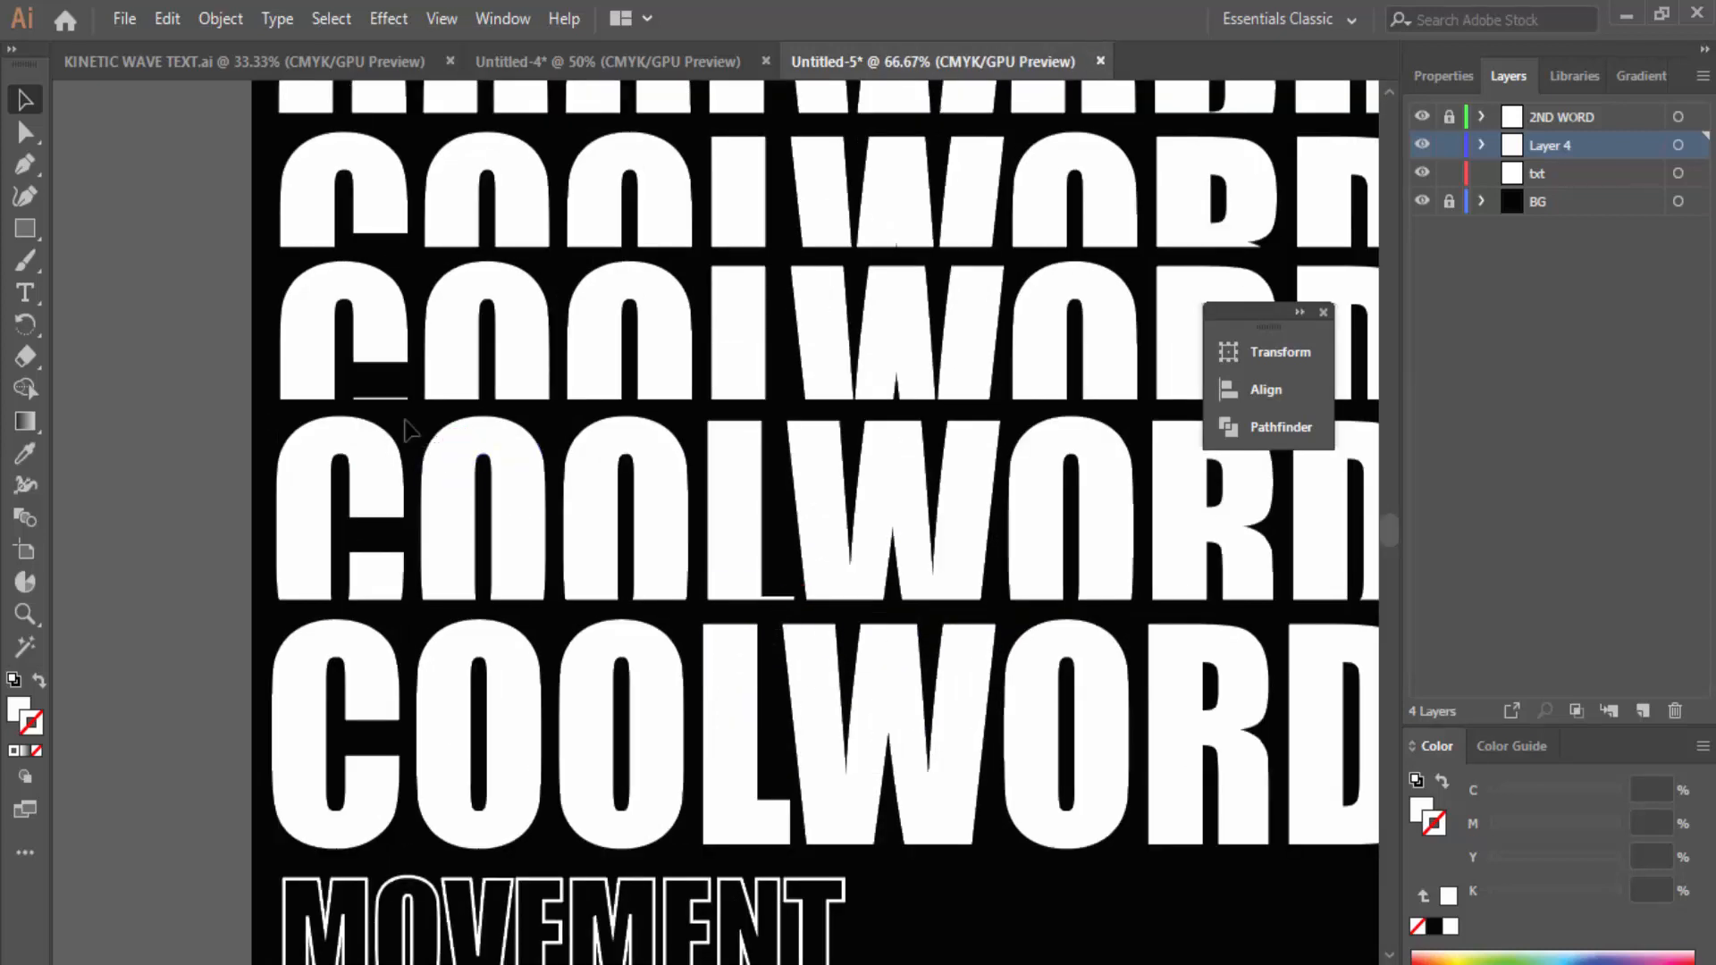
pyautogui.scroll(-2, 835, 498)
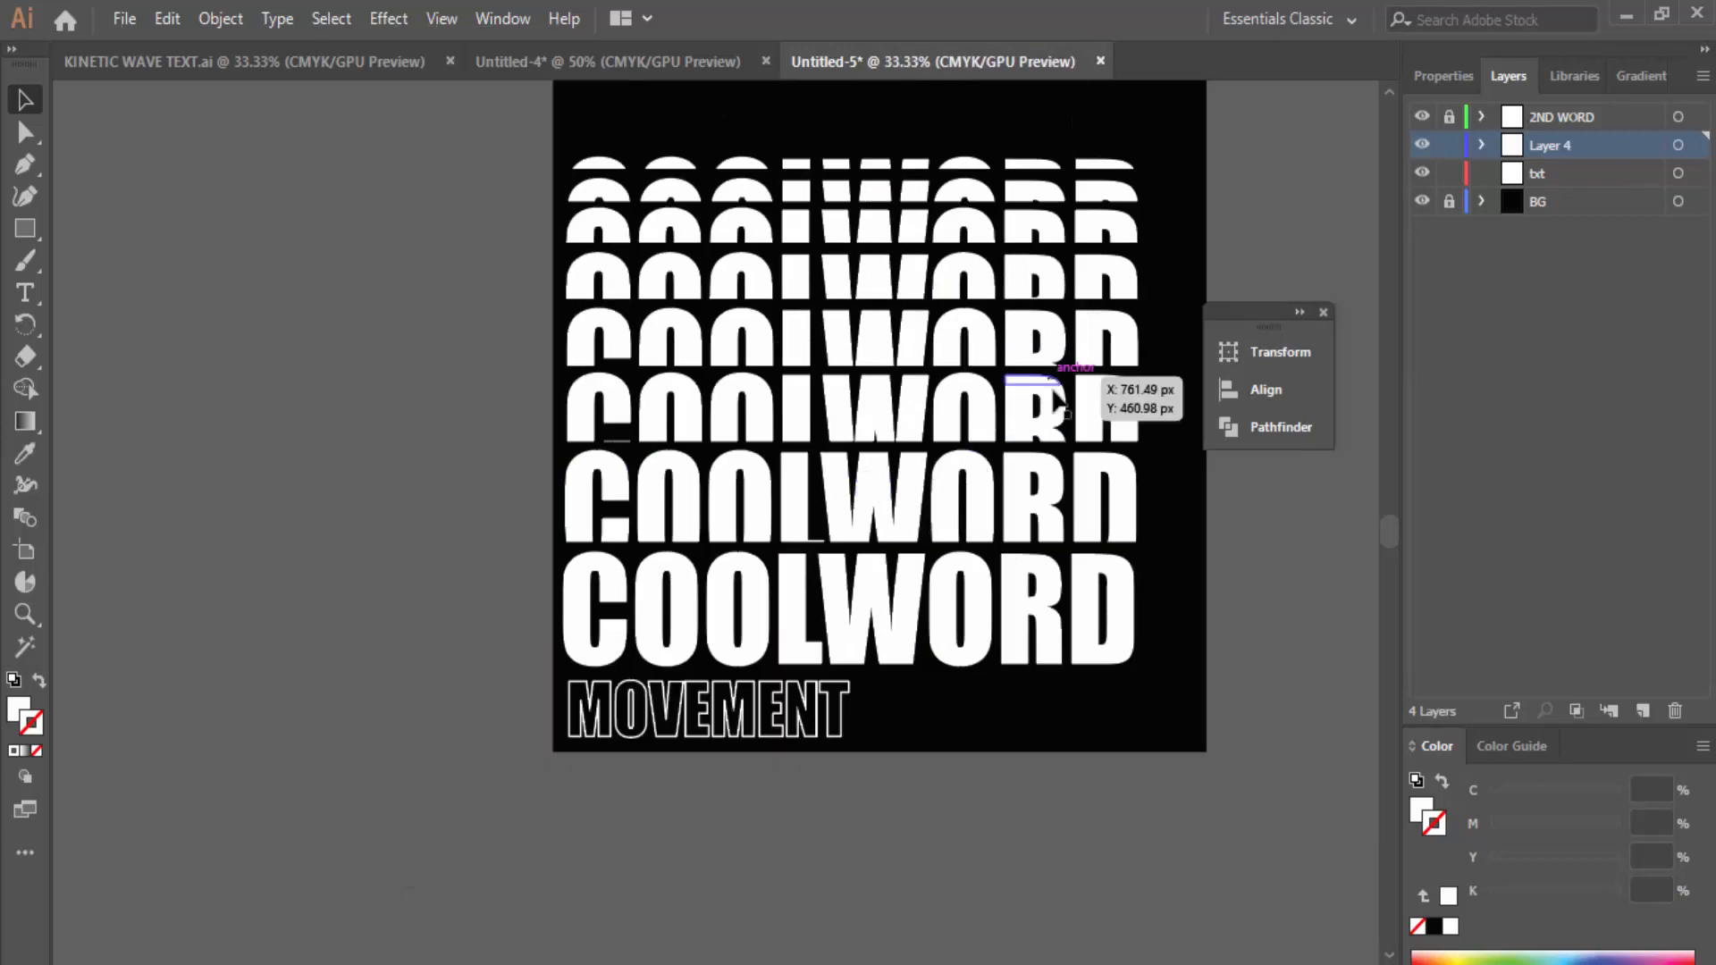
pyautogui.scroll(1, 1068, 420)
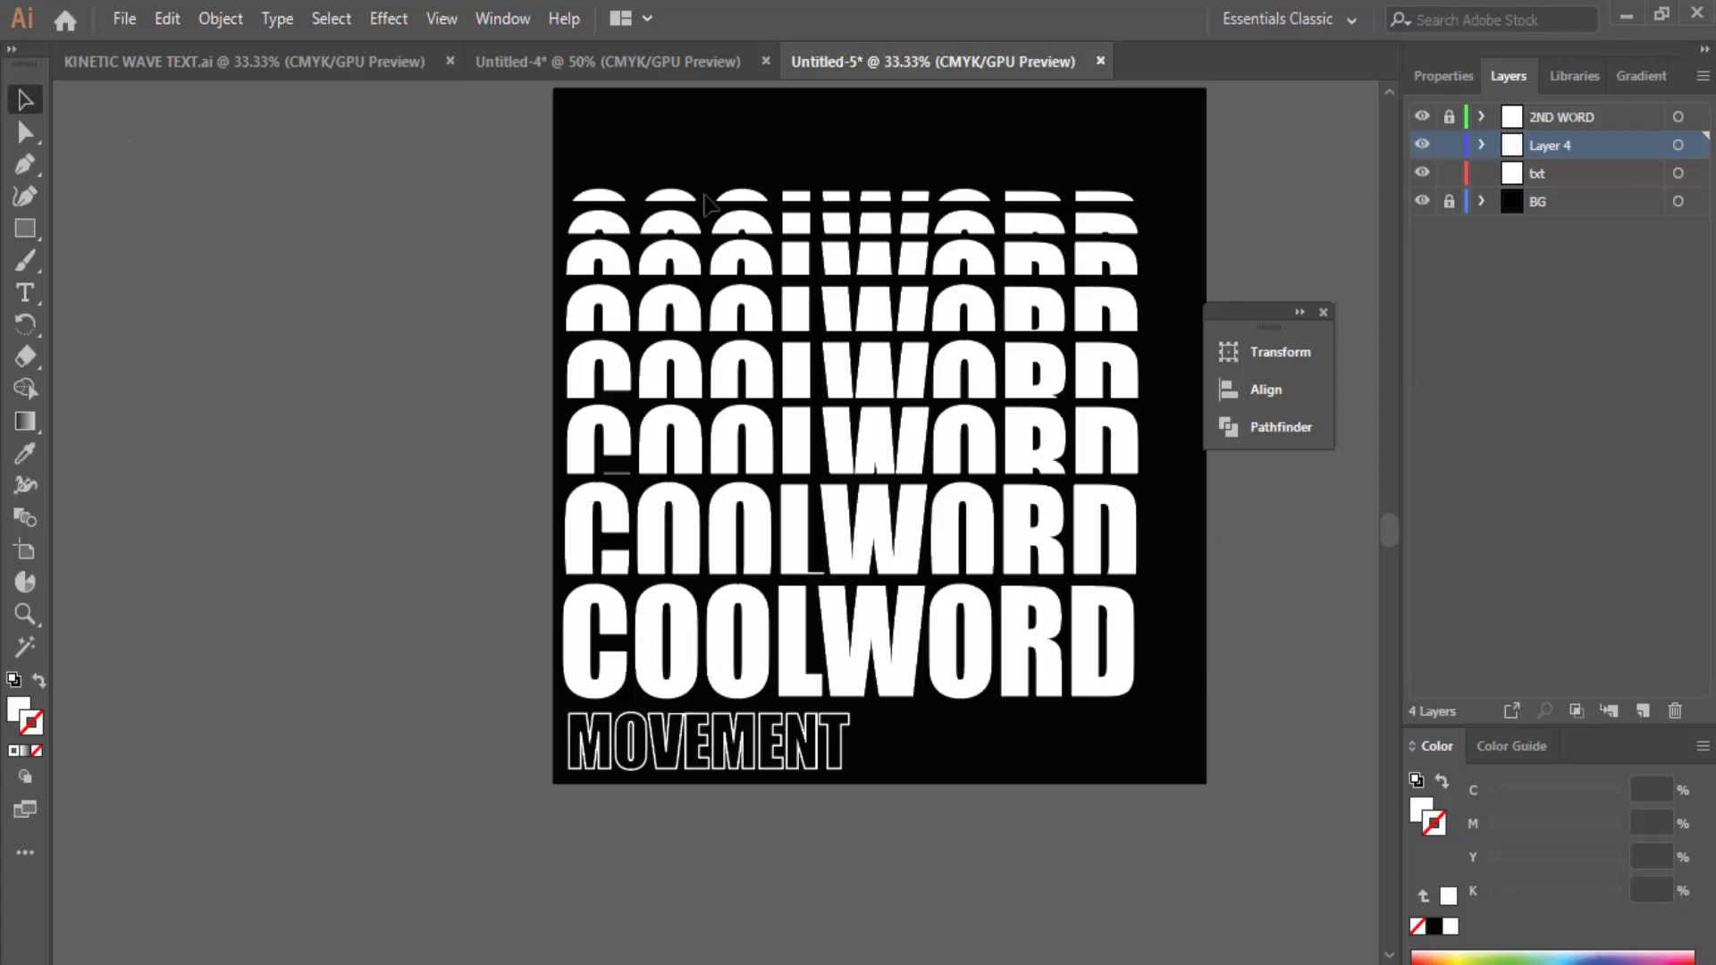
# Step: Select all sliced COOLWORD copies and Unite them with Pathfinder into solid white shapes
pyautogui.moveTo(492, 167); pyautogui.dragTo(1174, 715)
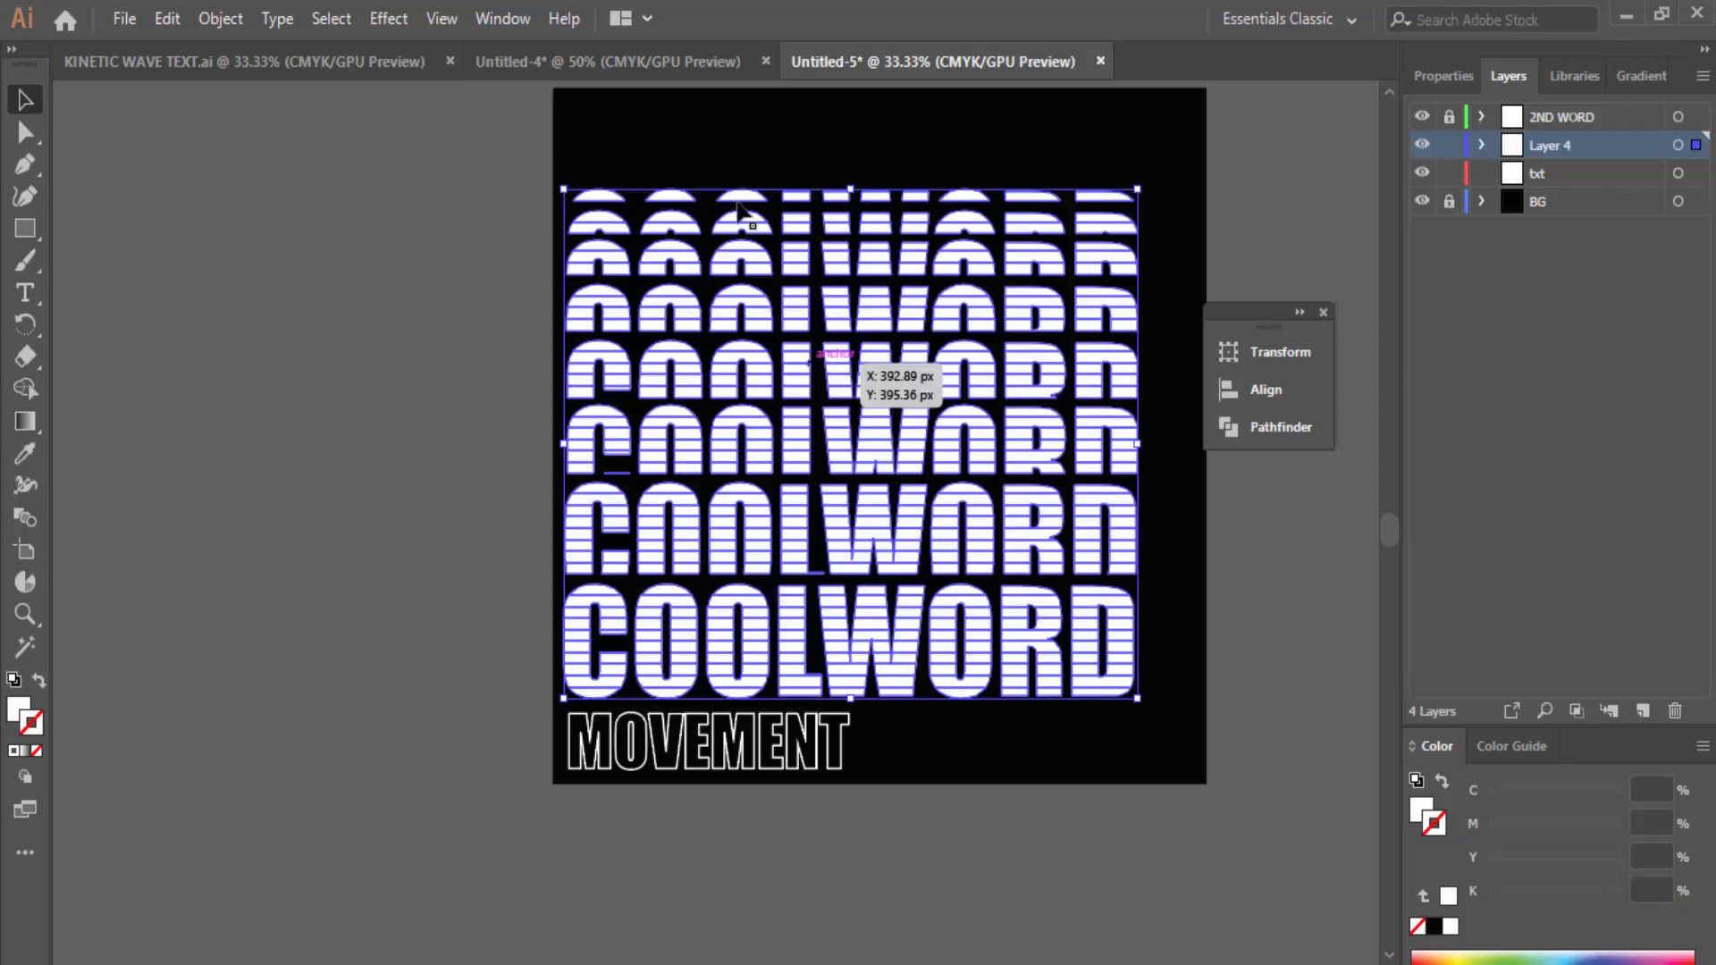
pyautogui.click(492, 23)
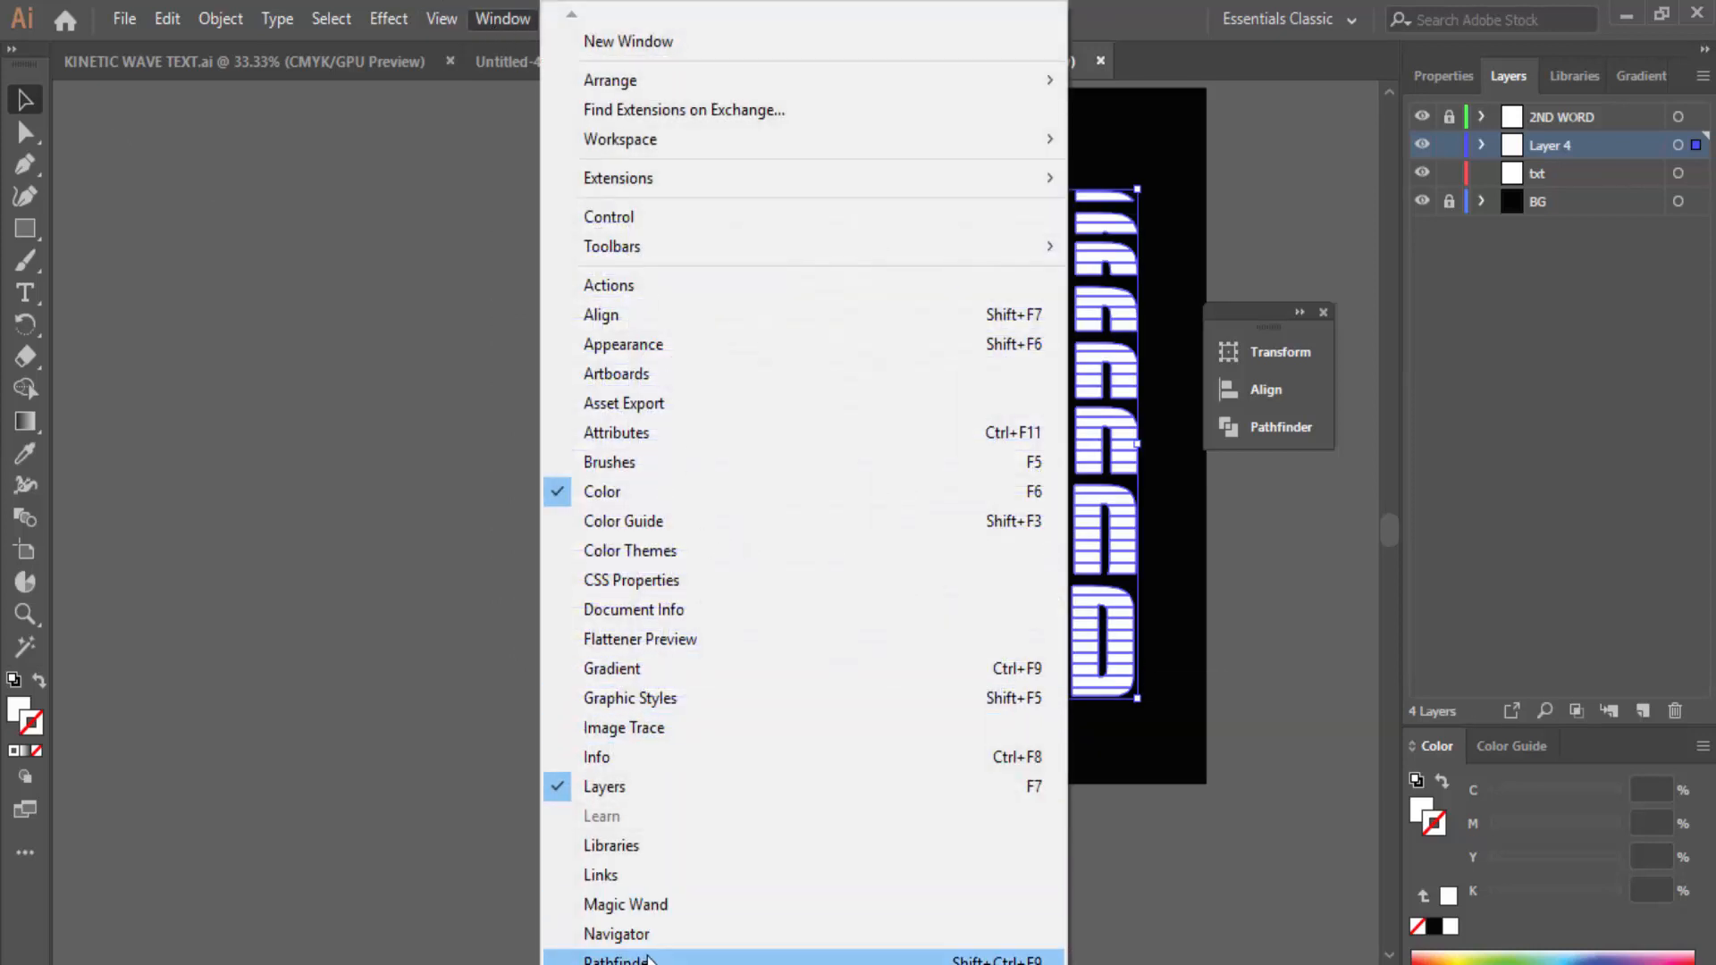
pyautogui.click(625, 959)
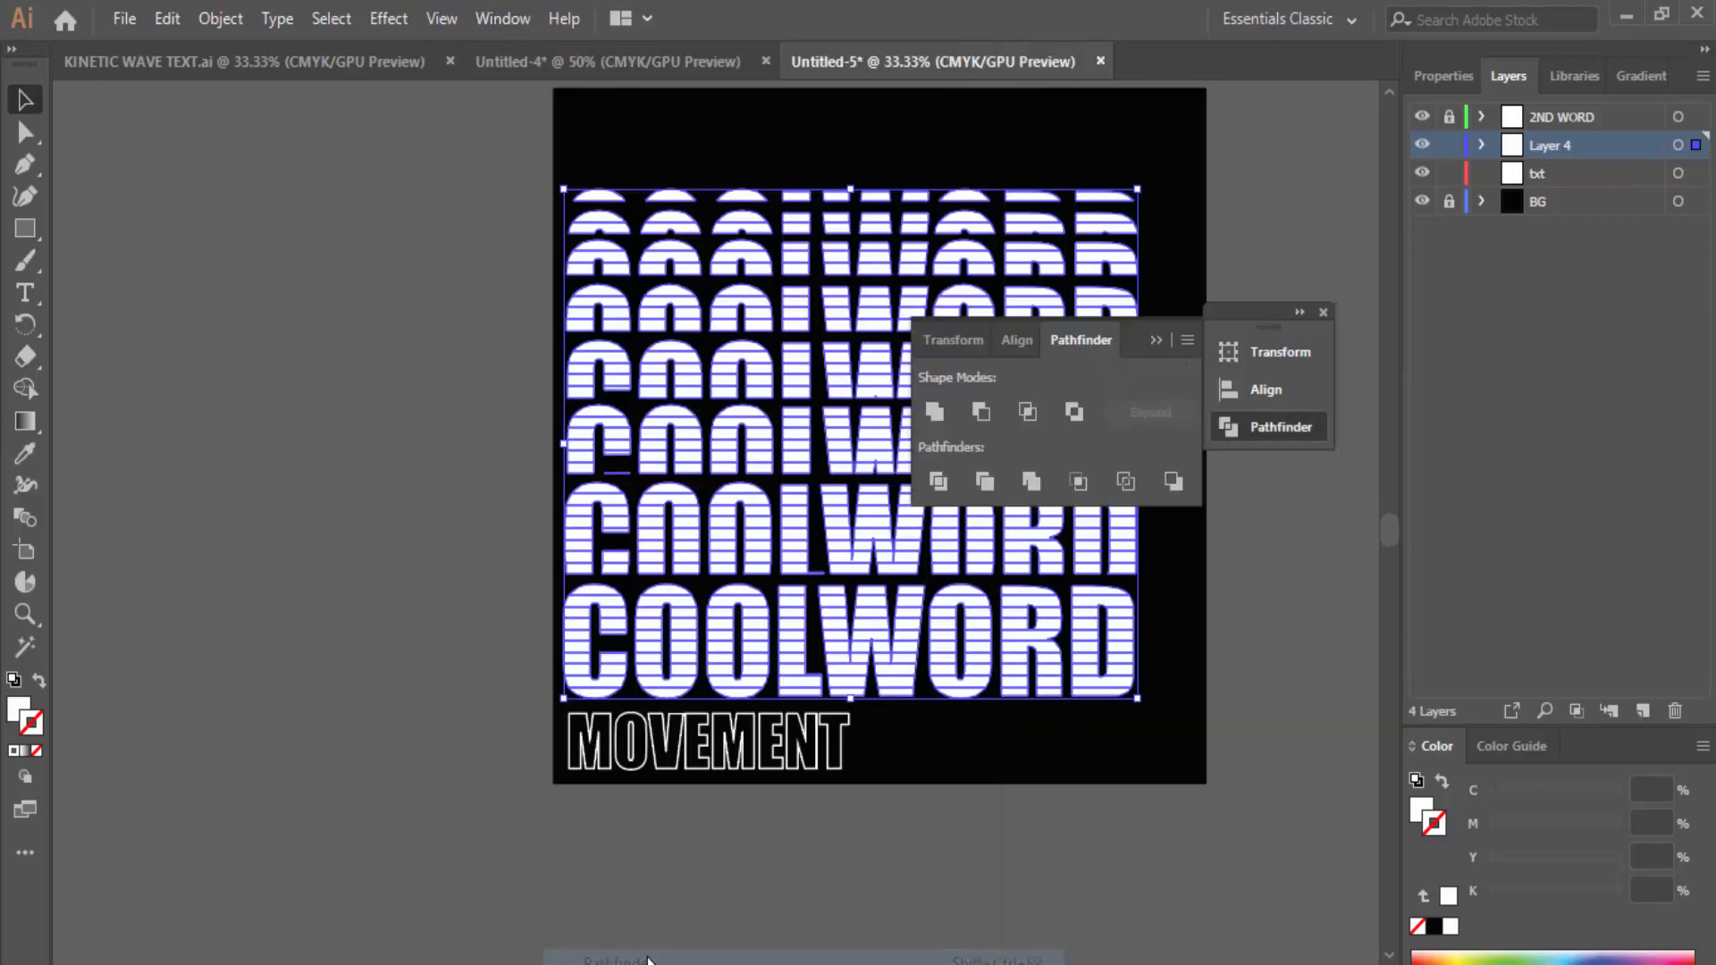
pyautogui.click(930, 411)
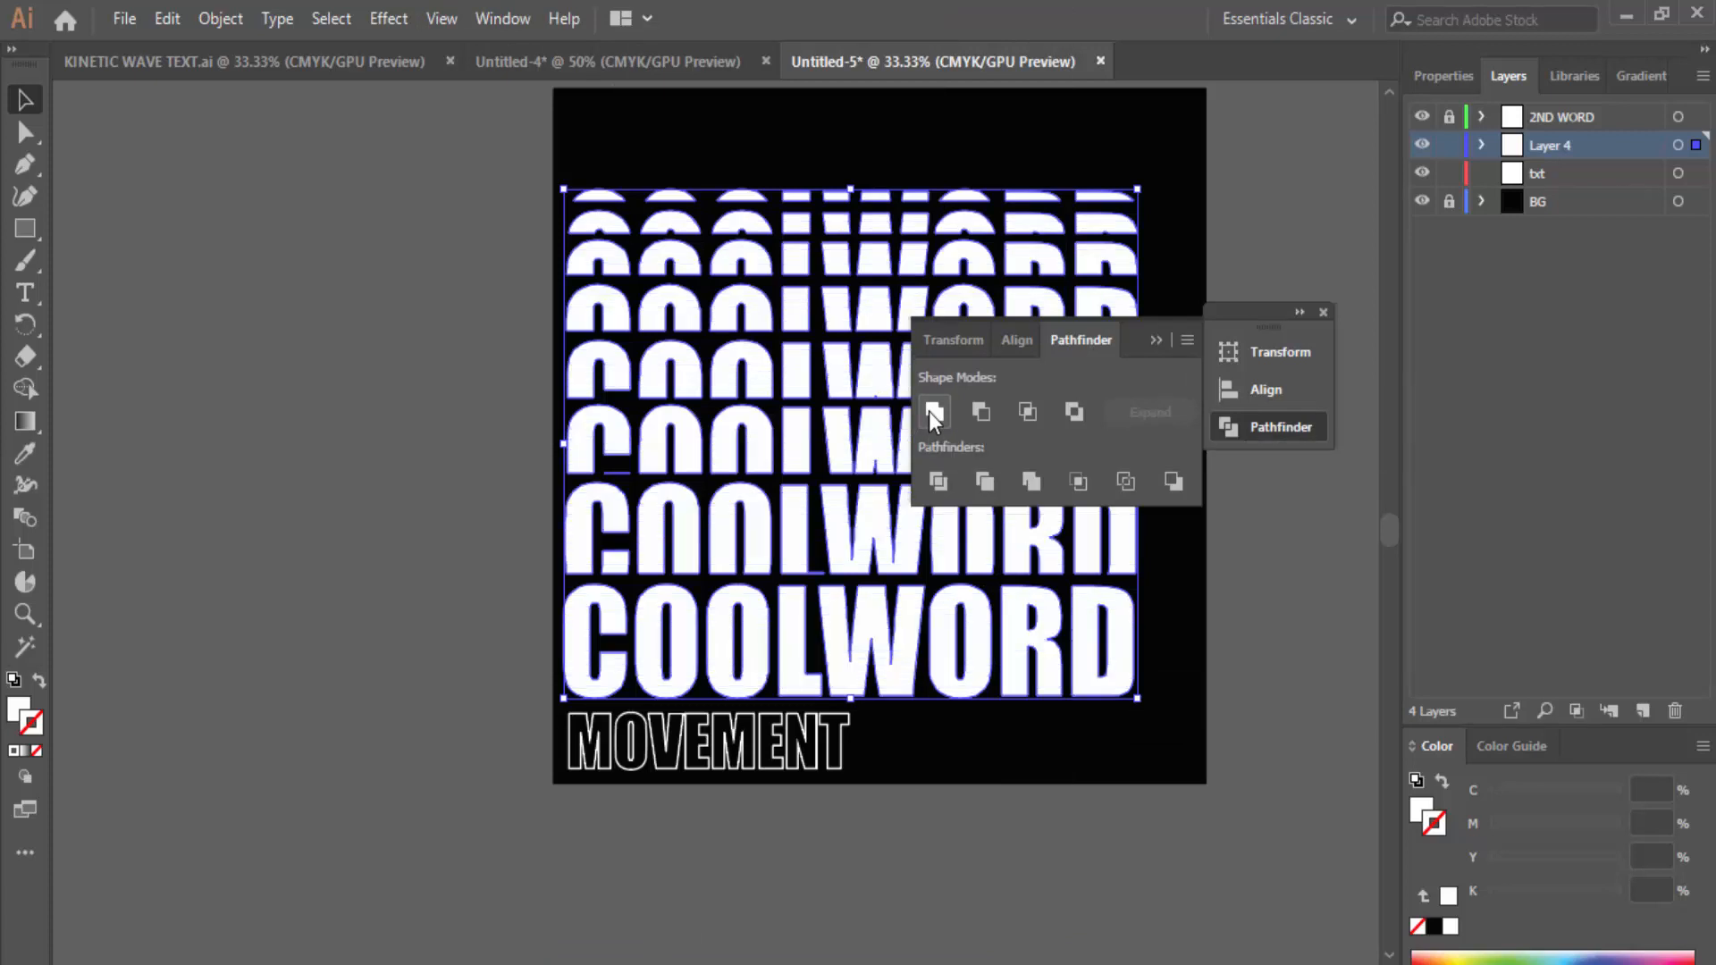
pyautogui.click(1157, 339)
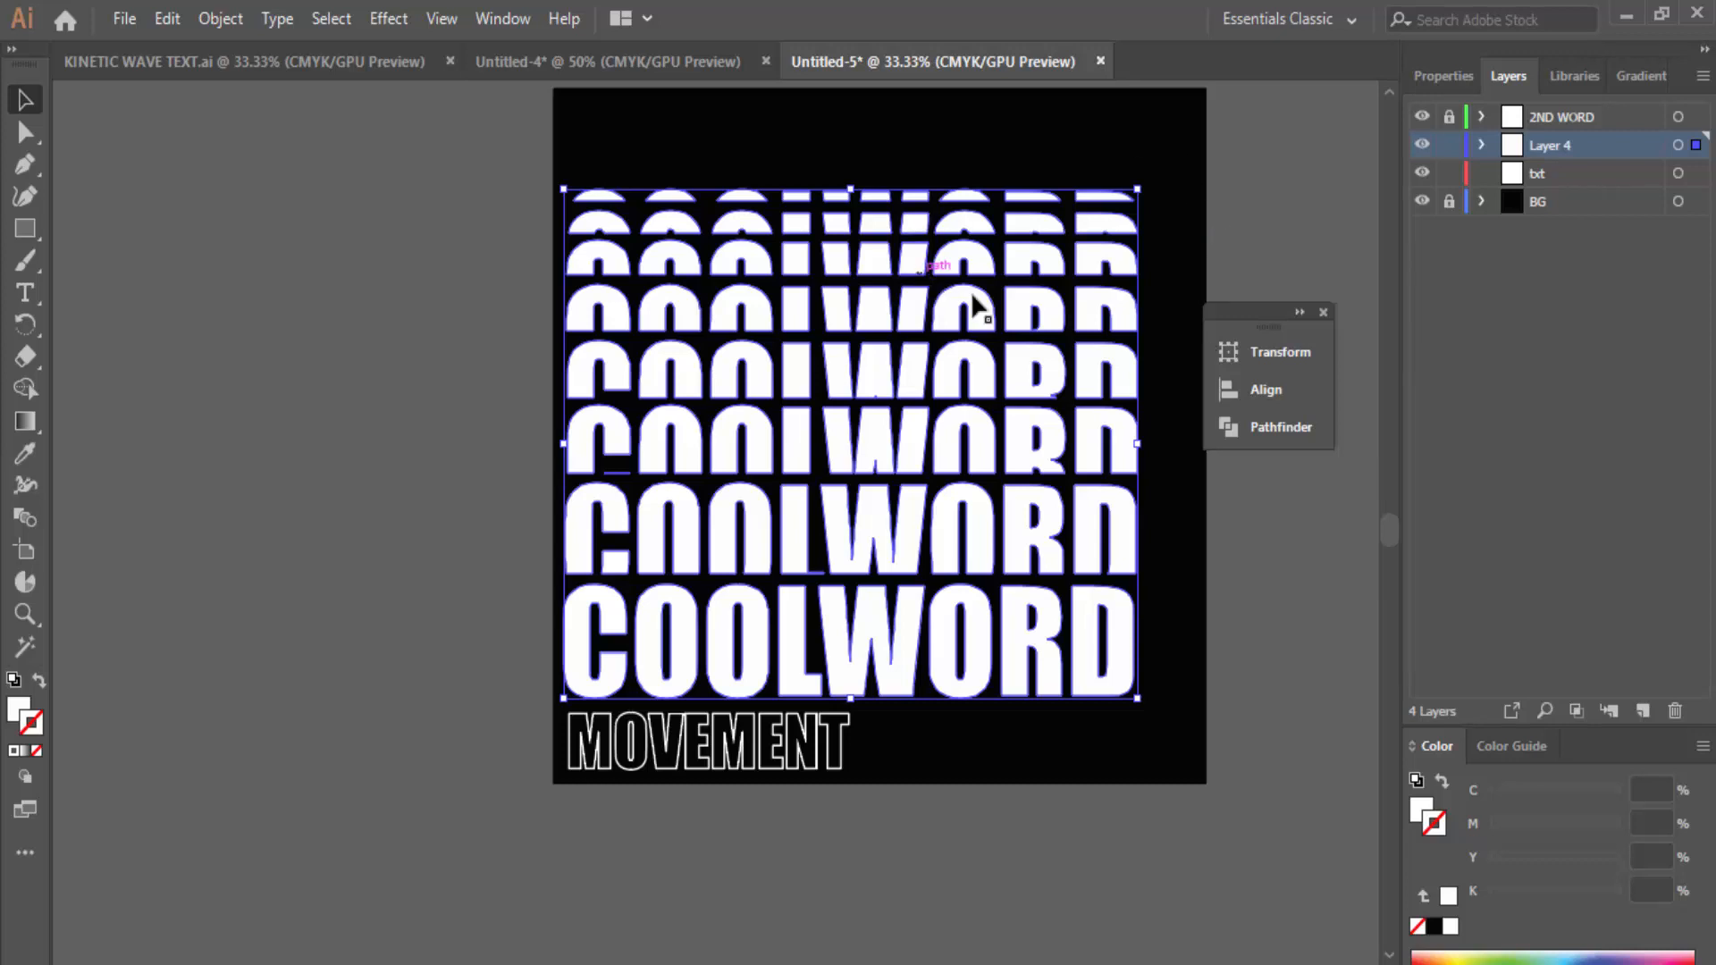
# Step: Apply a horizontal Wave warp with about 28% bend to the united COOLWORD stack
pyautogui.click(389, 20)
pyautogui.moveTo(521, 363)
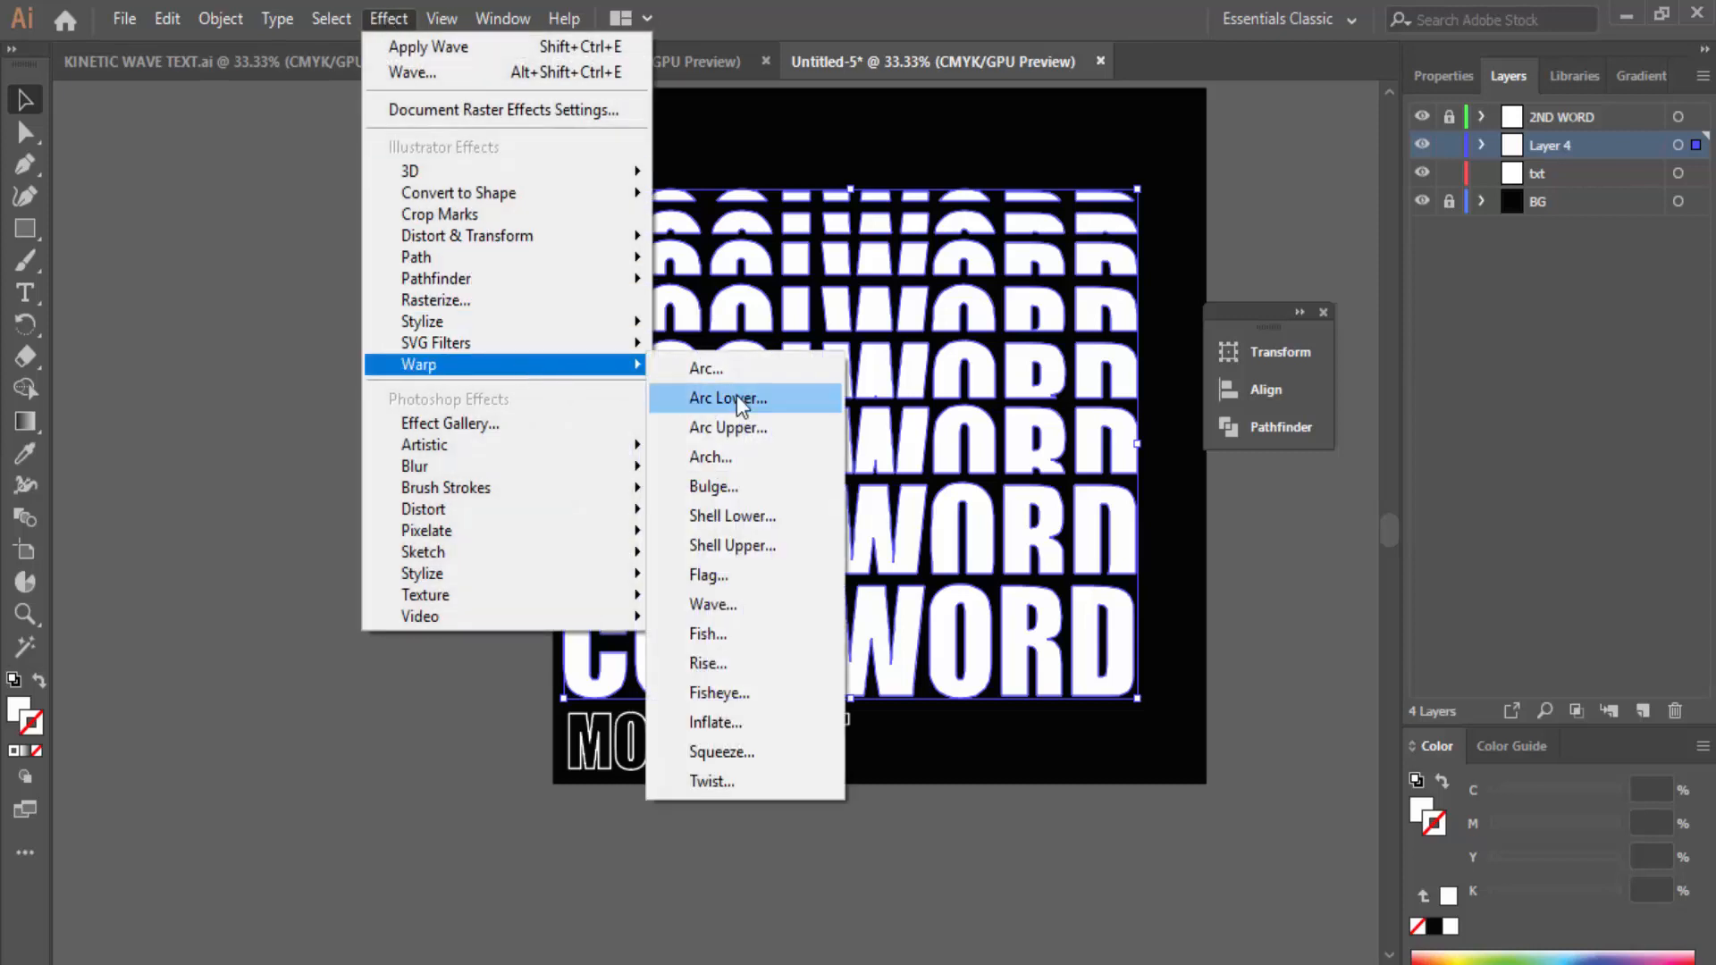
pyautogui.click(732, 604)
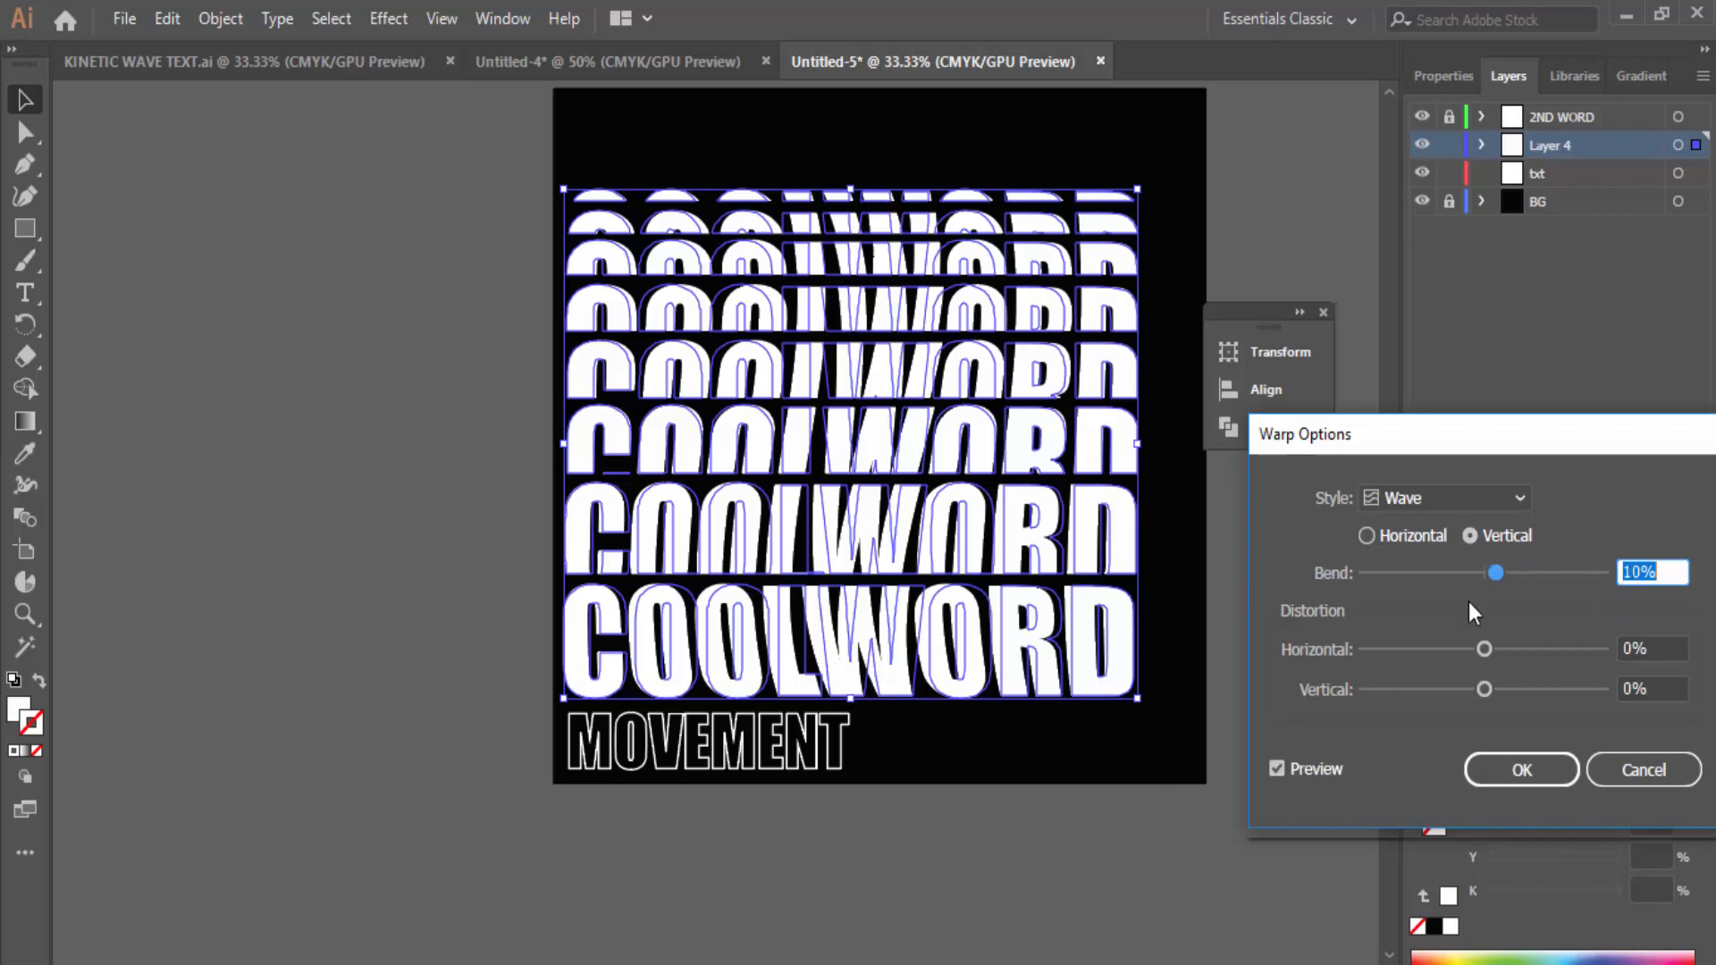
pyautogui.moveTo(1498, 576); pyautogui.dragTo(1531, 572)
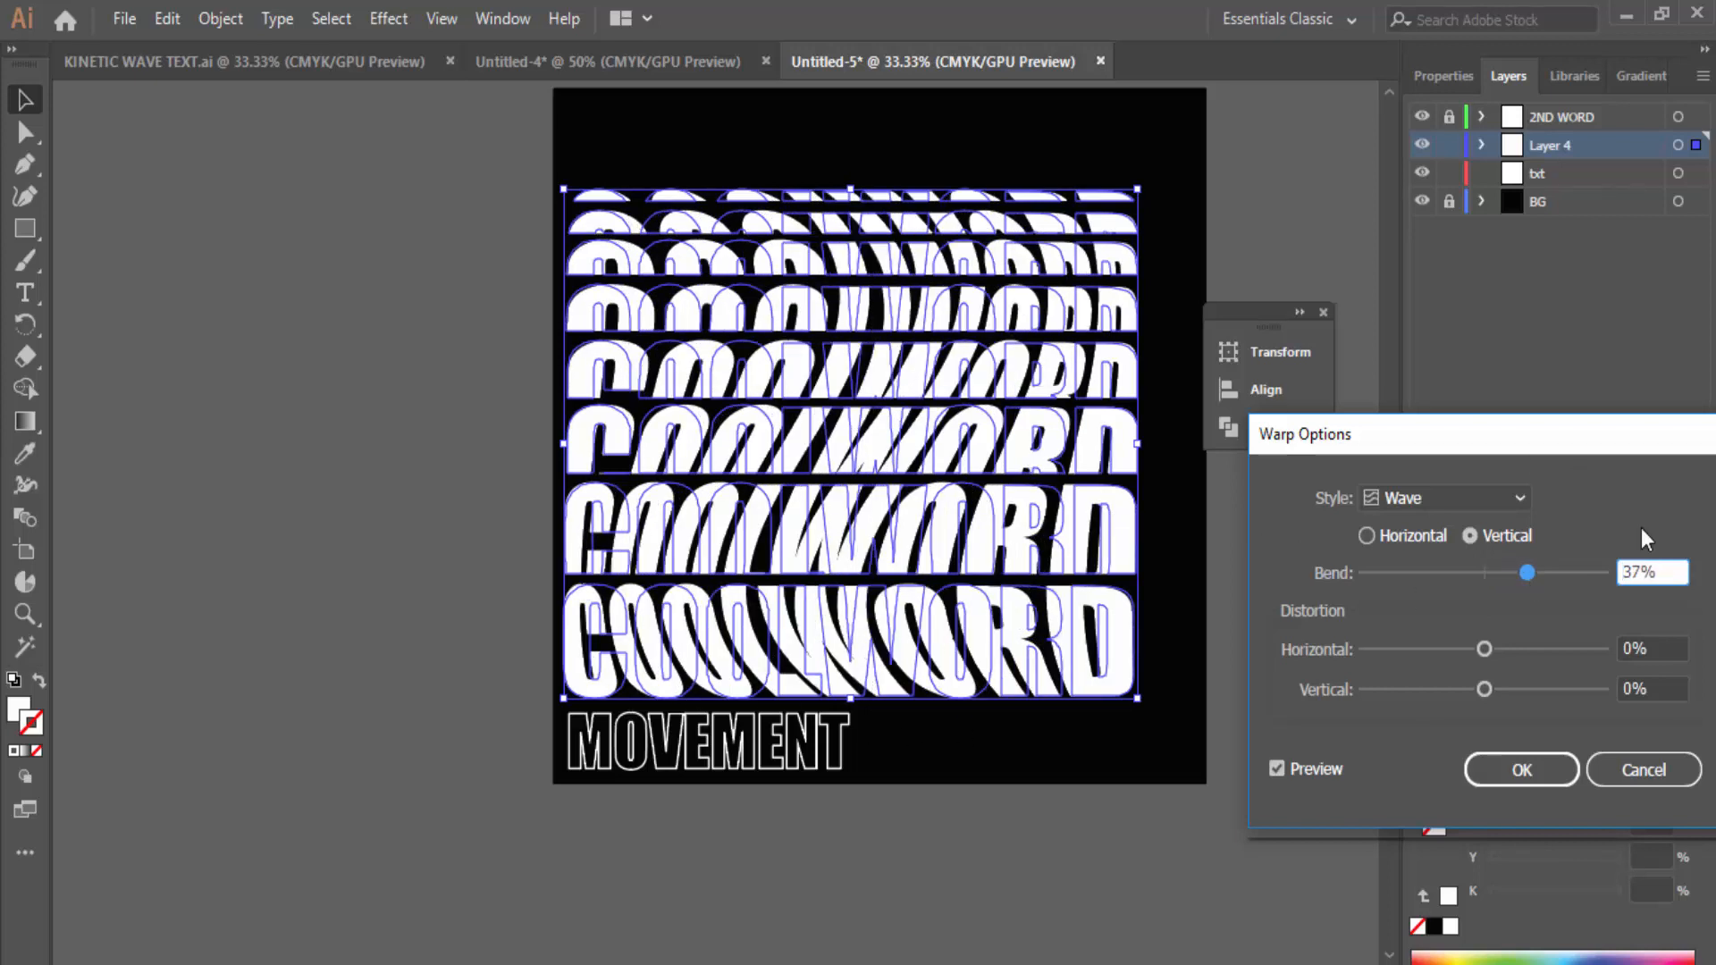
pyautogui.moveTo(1503, 572); pyautogui.dragTo(1516, 579)
pyautogui.click(1367, 535)
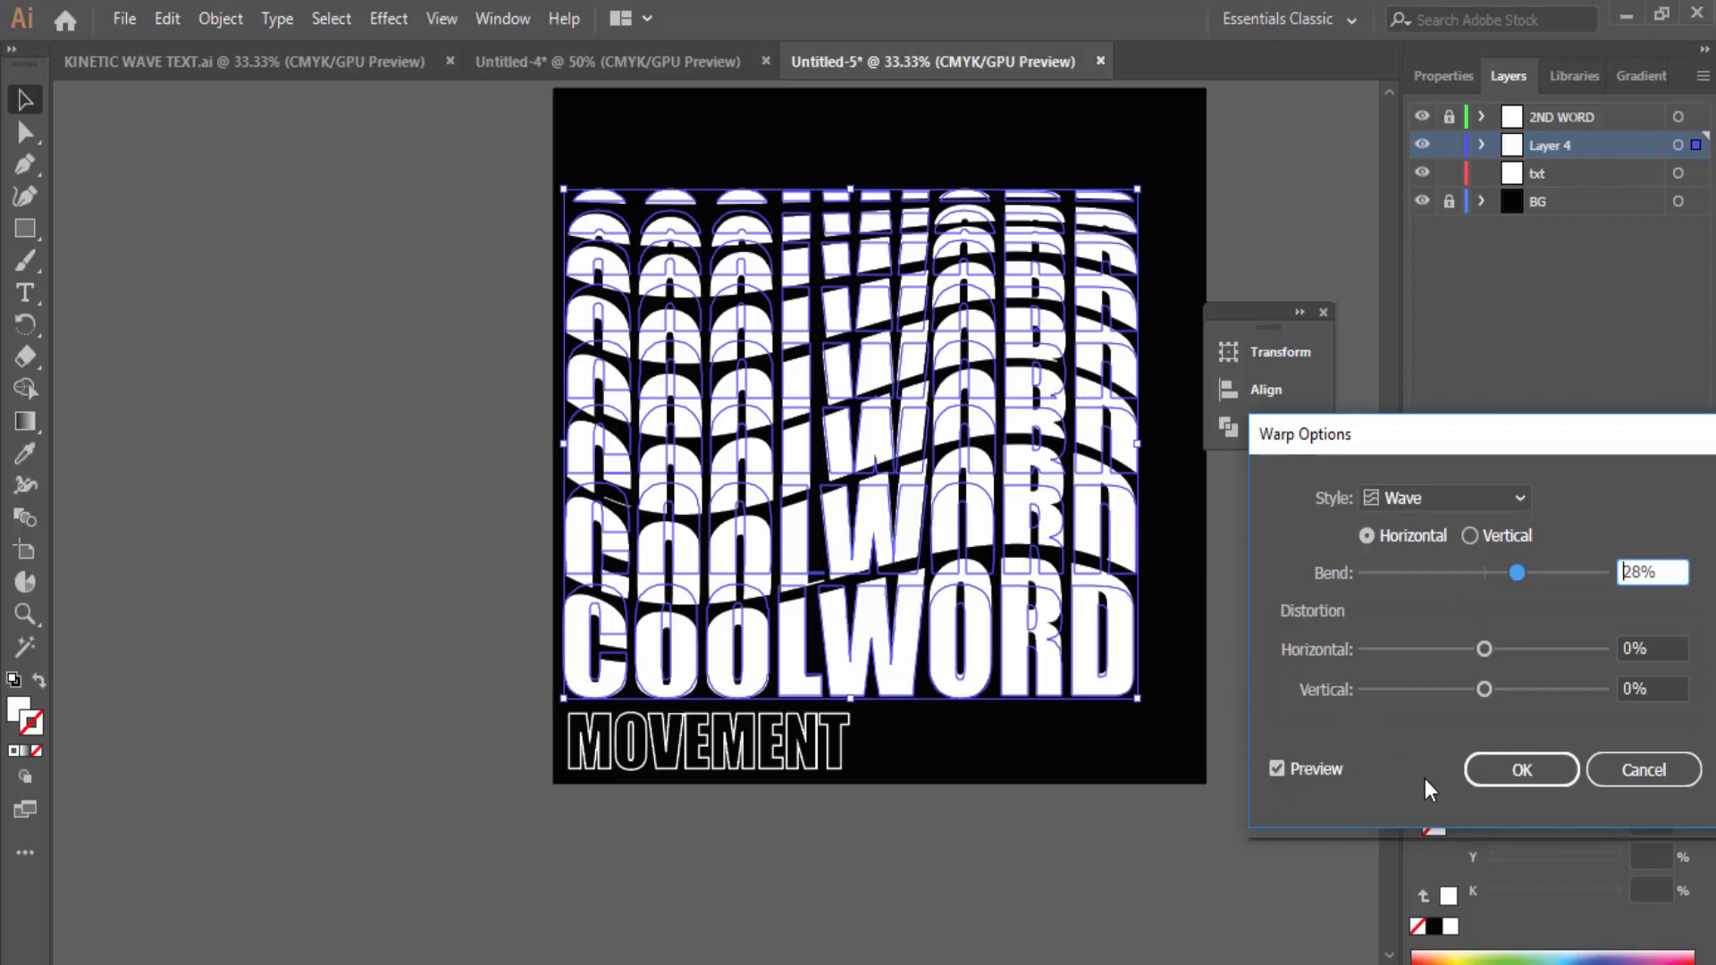
pyautogui.click(1521, 770)
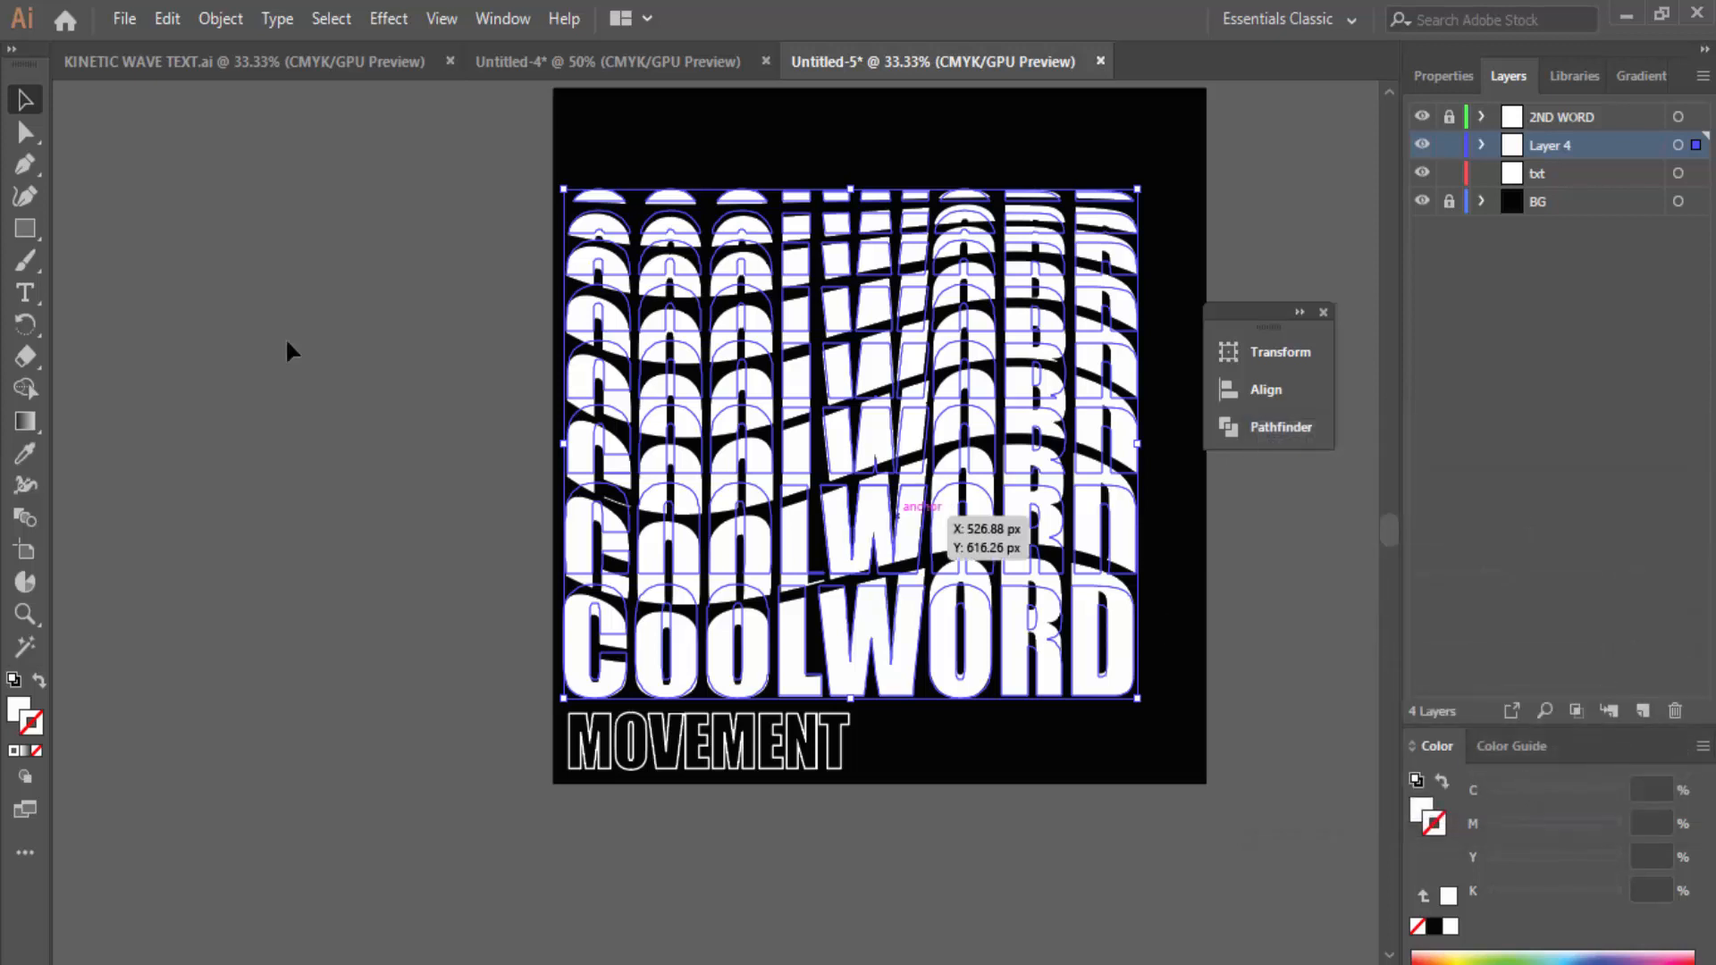
pyautogui.click(311, 233)
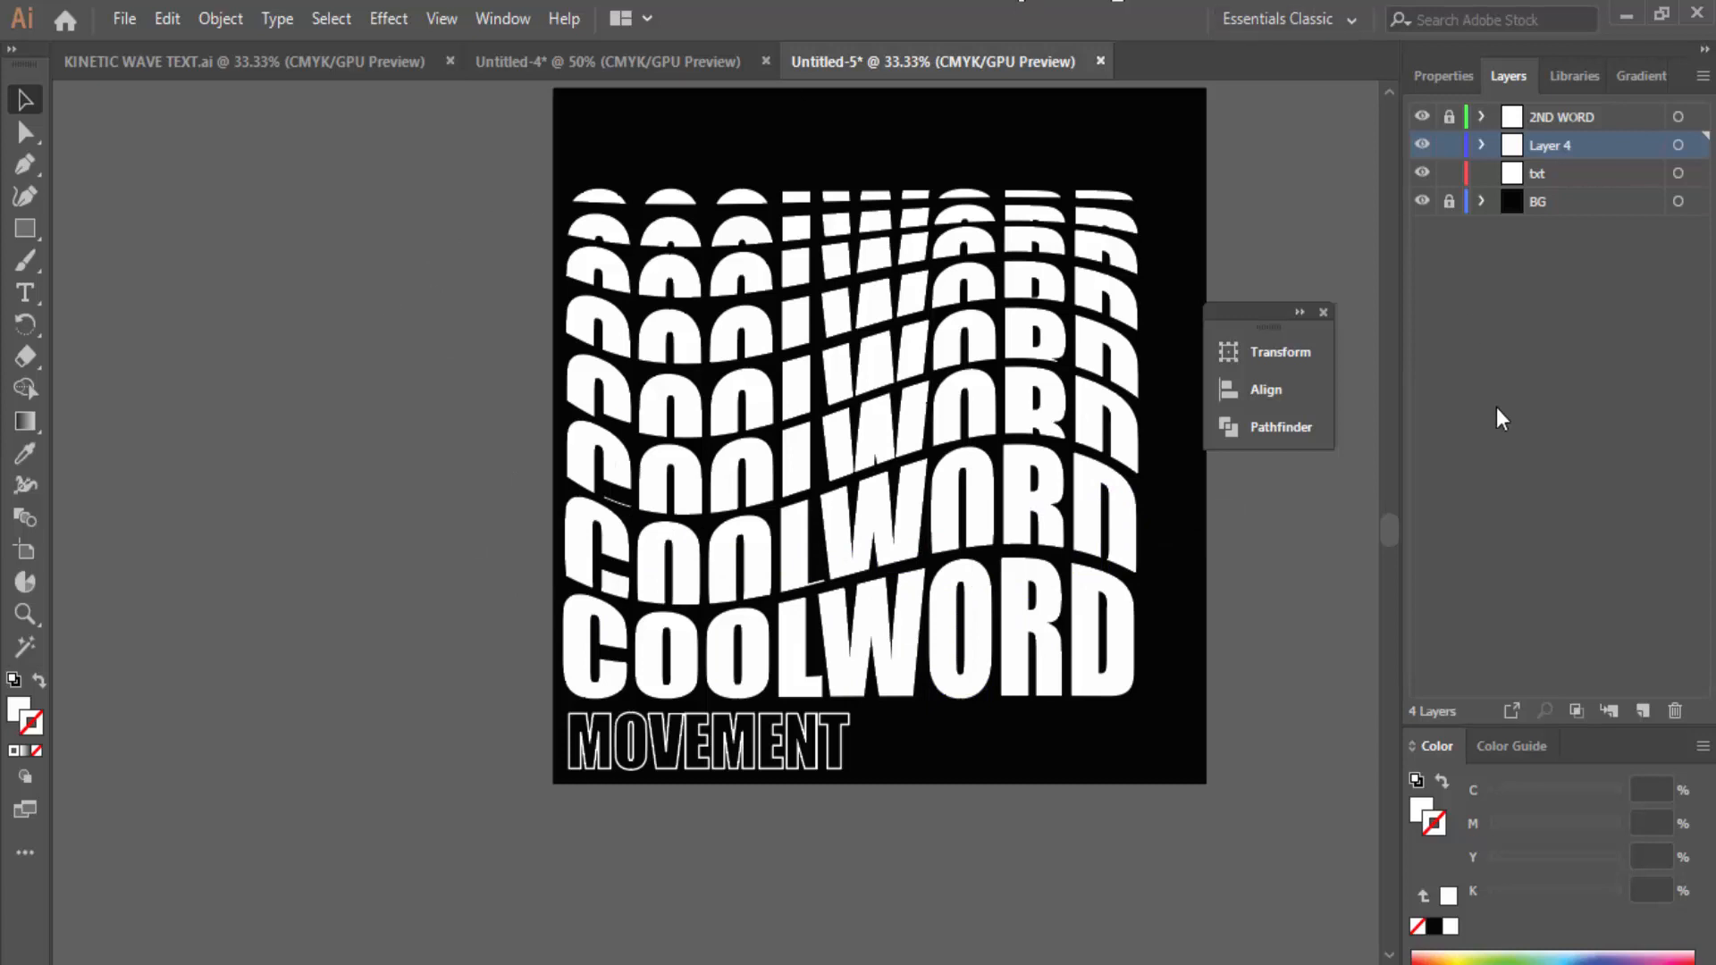
pyautogui.moveTo(1243, 313); pyautogui.dragTo(1284, 193)
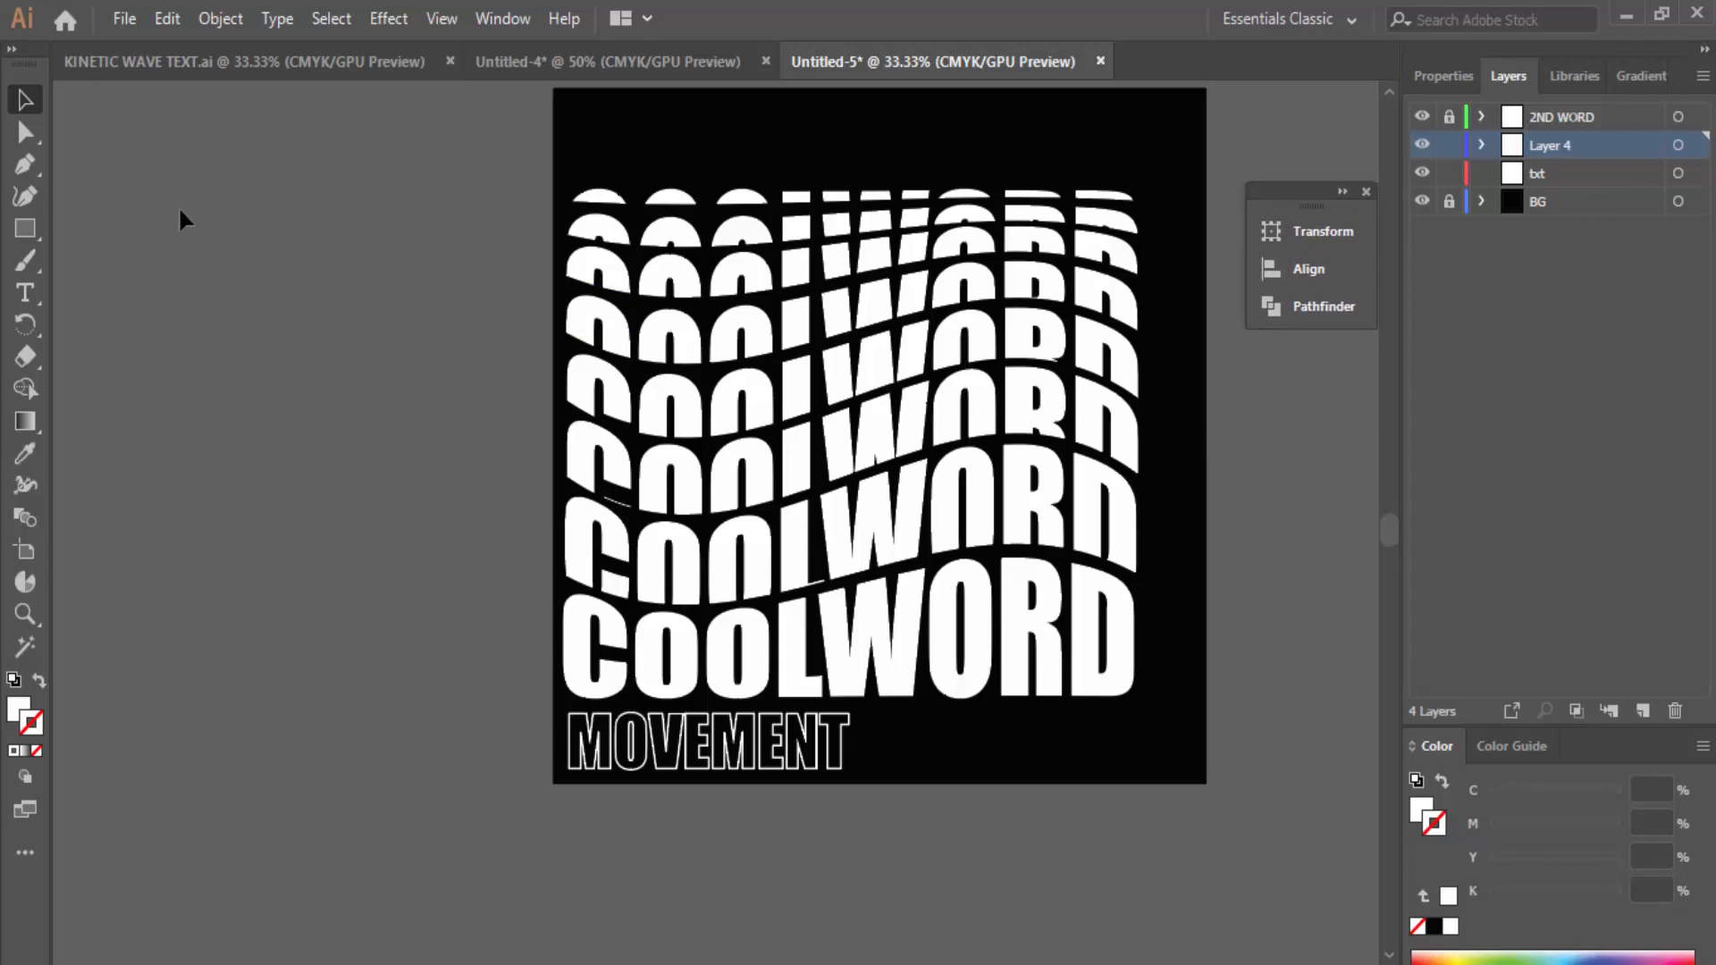
# Step: Draw a white-filled rectangle about 907 × 783 px over the wavy COOLWORD and open its fill colours
pyautogui.click(29, 228)
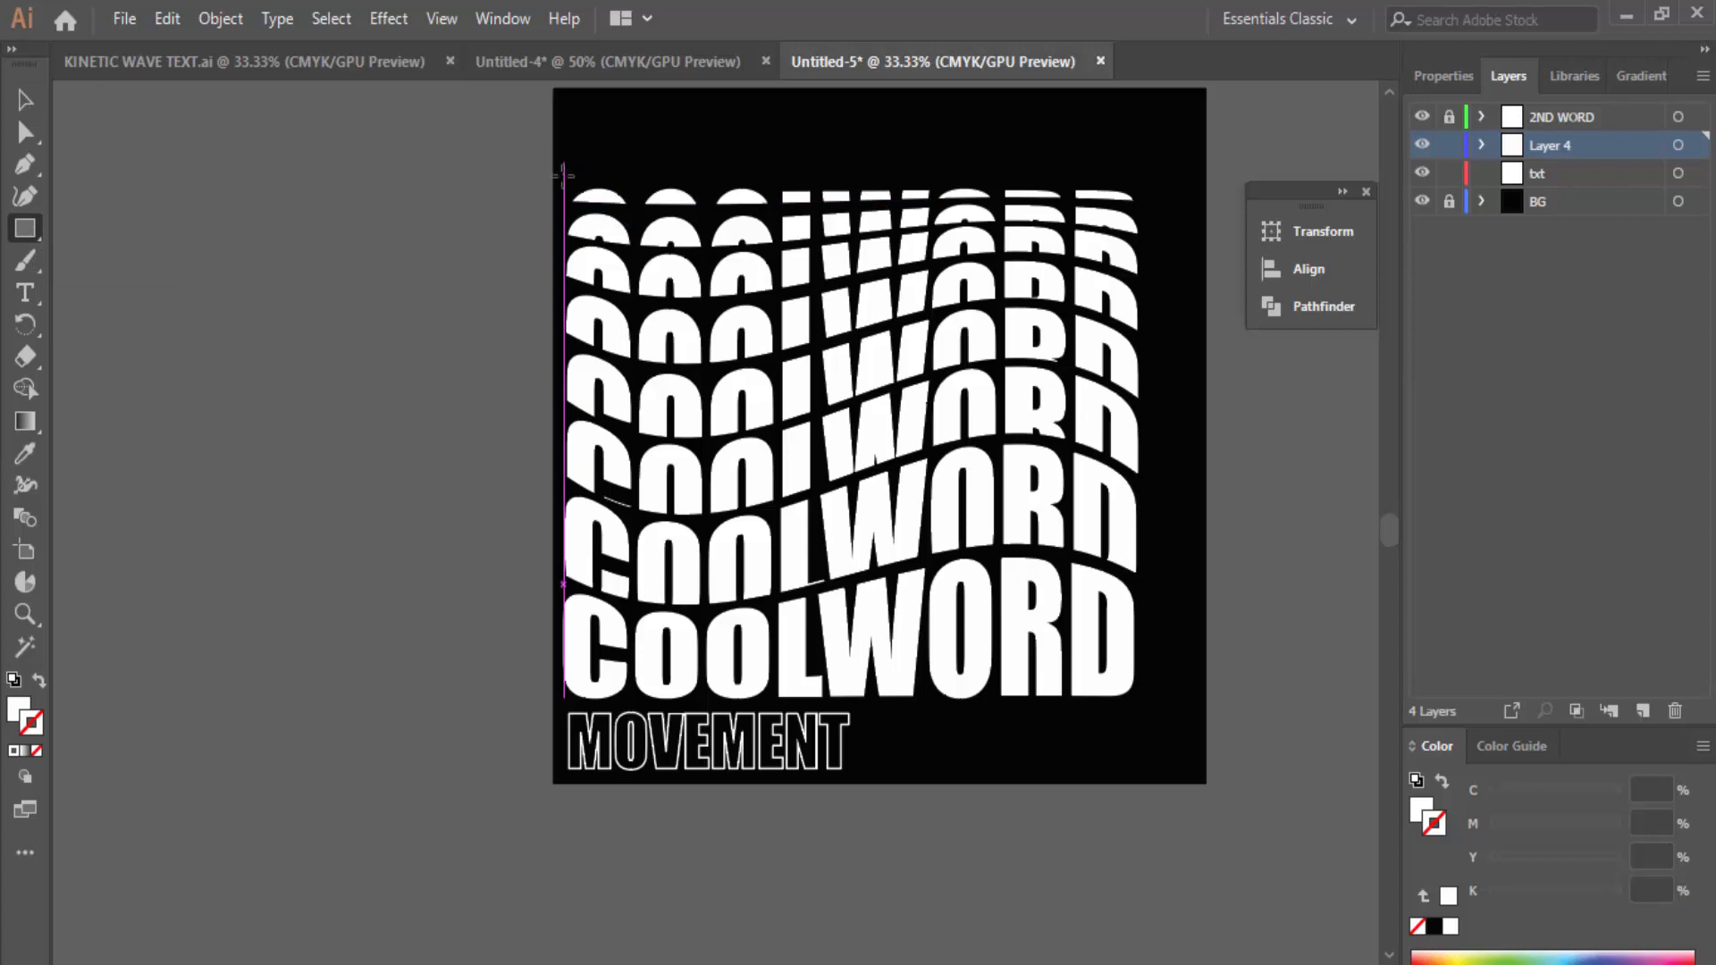
pyautogui.moveTo(564, 163); pyautogui.dragTo(1147, 706)
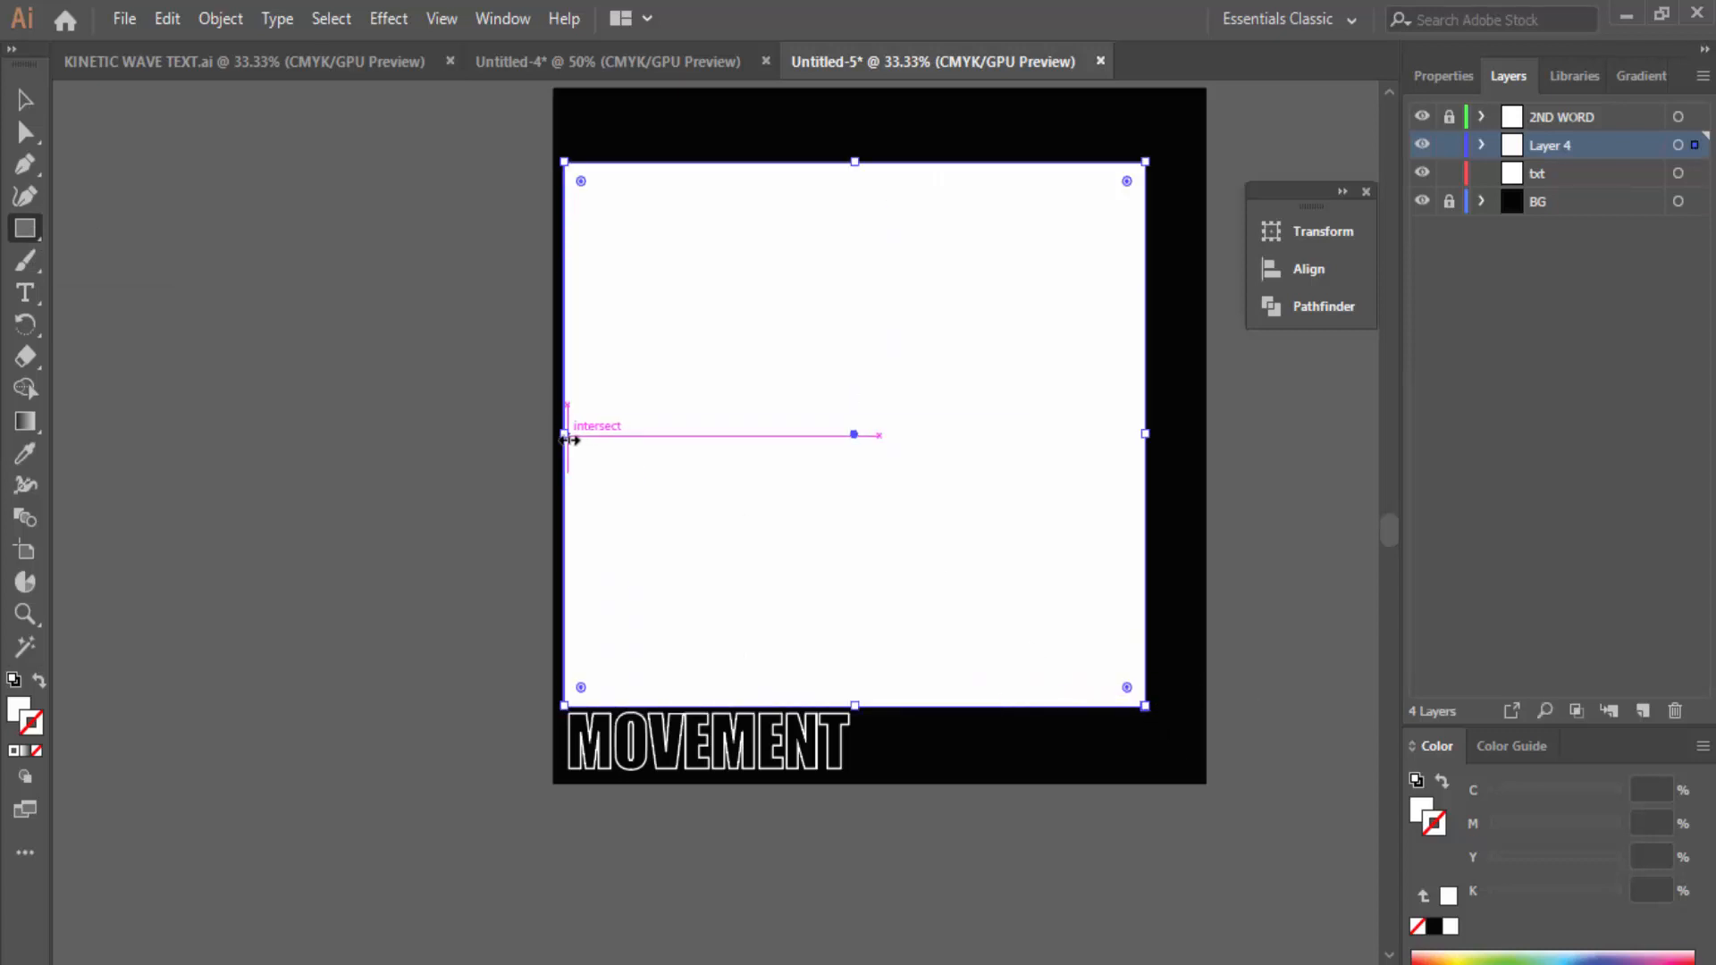
pyautogui.moveTo(565, 434); pyautogui.dragTo(555, 436)
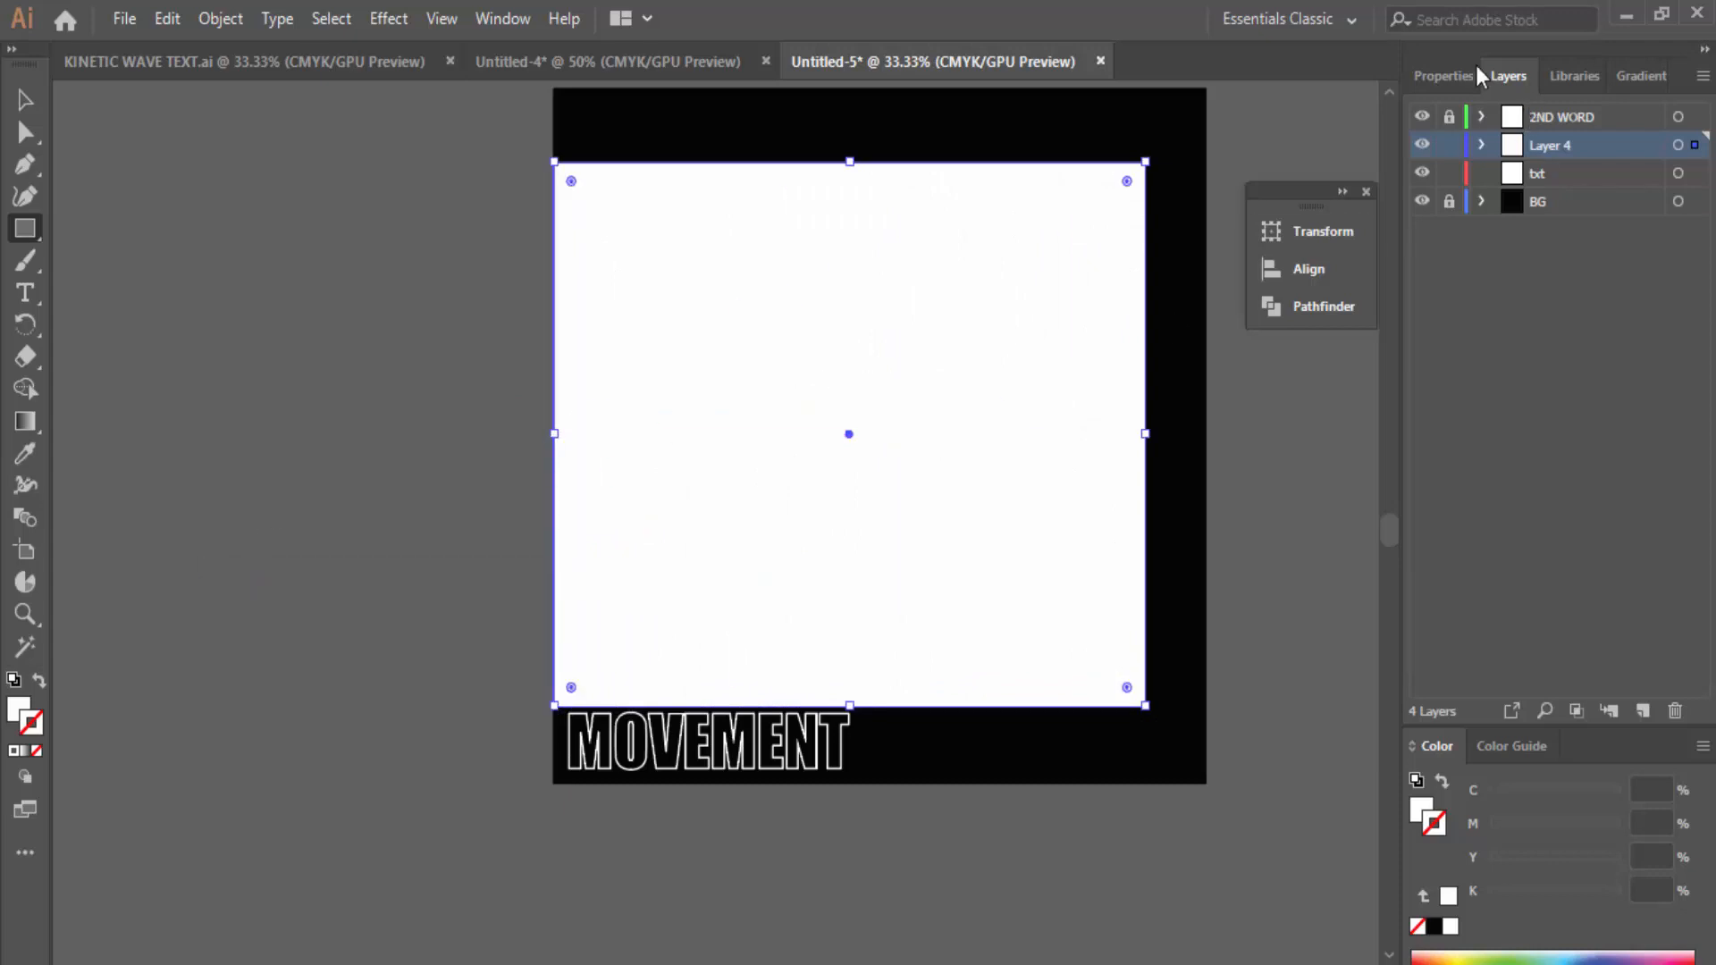
pyautogui.click(1444, 76)
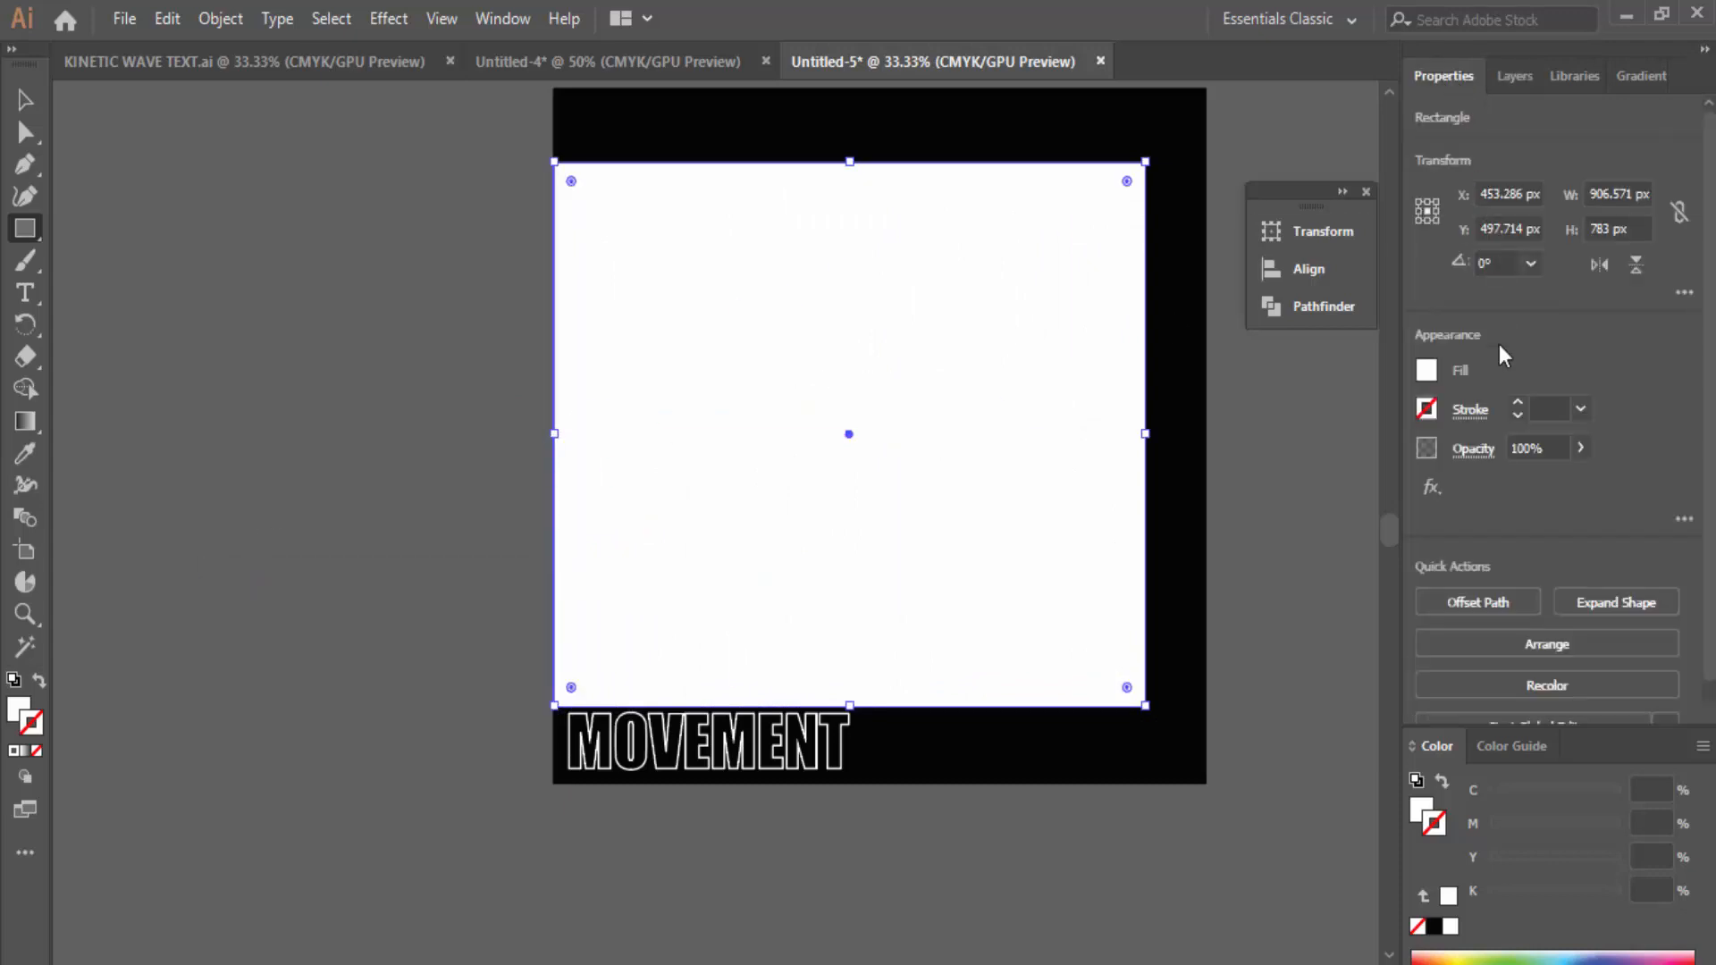
pyautogui.click(1425, 374)
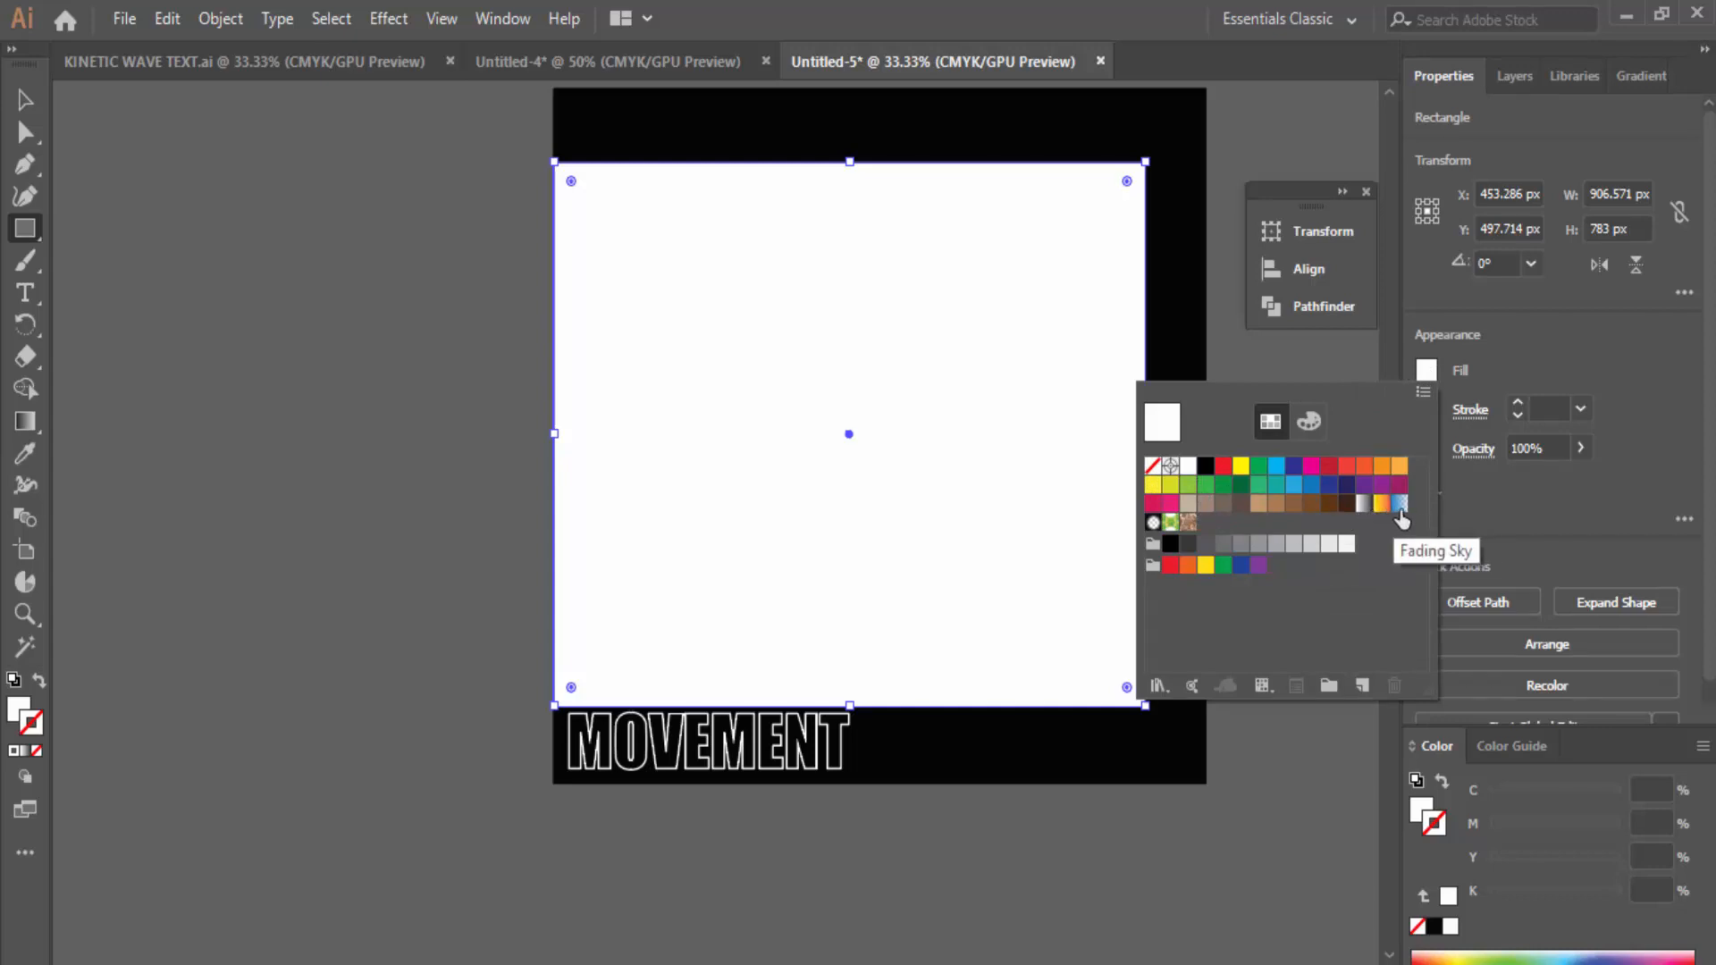
# Step: Give the covering rectangle the Fading Sky gradient and Darken blend mode, then deselect it
pyautogui.click(1400, 505)
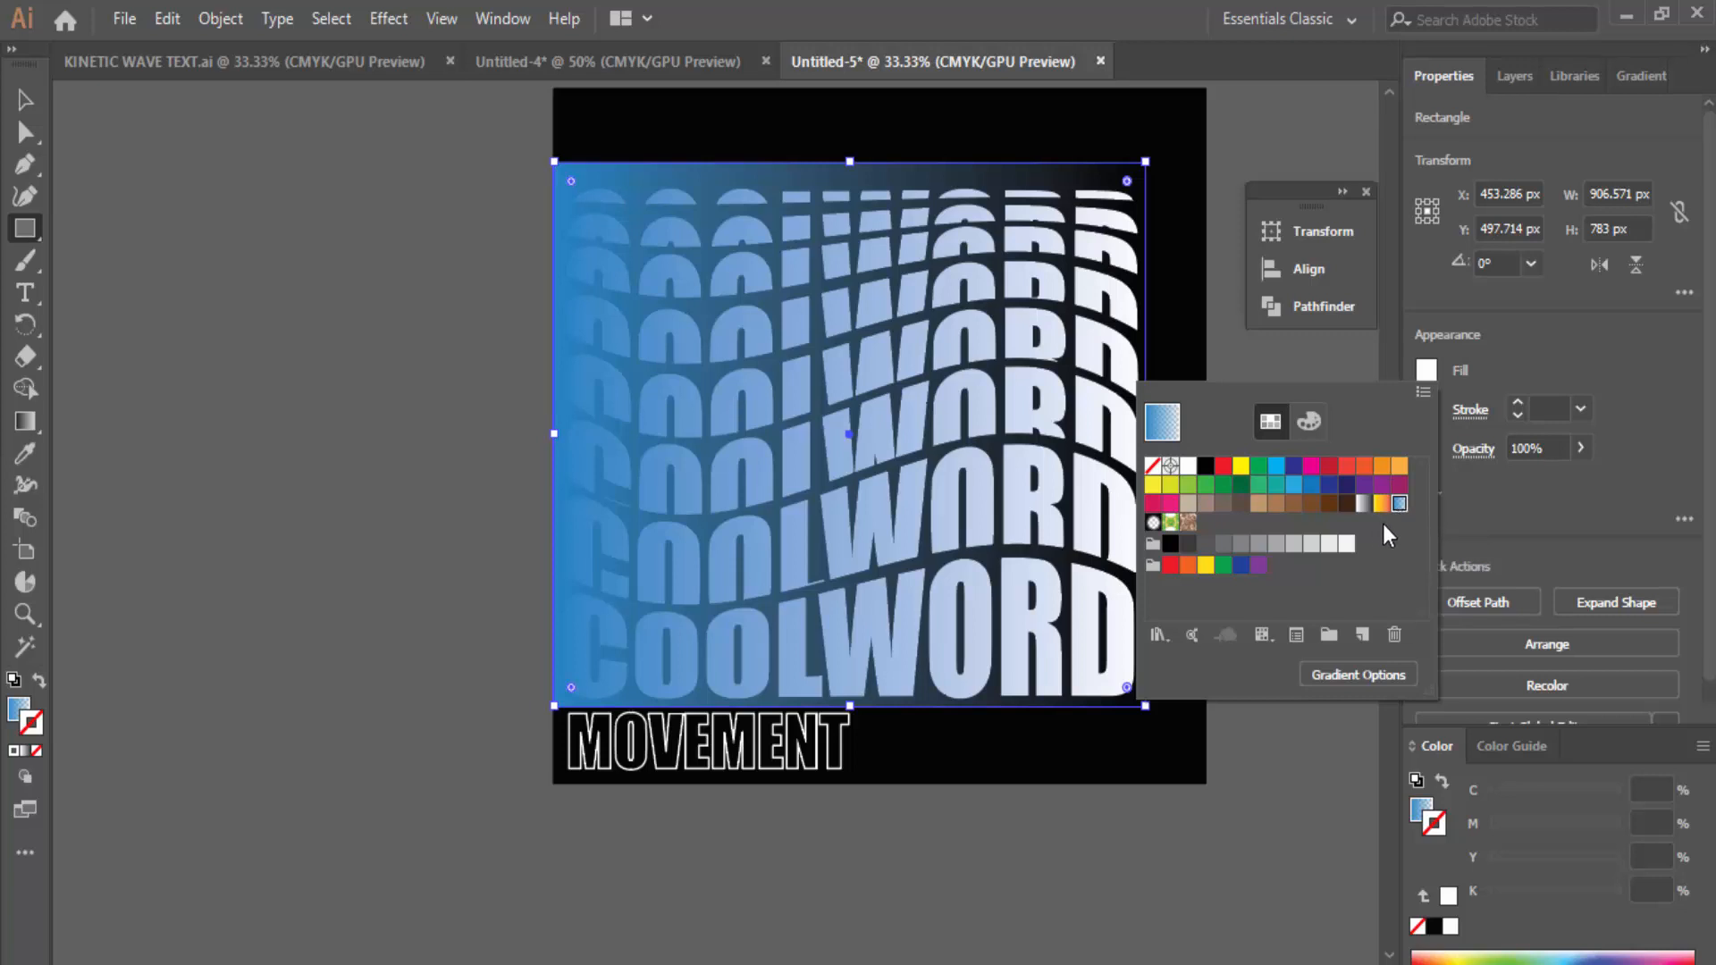
pyautogui.click(1601, 350)
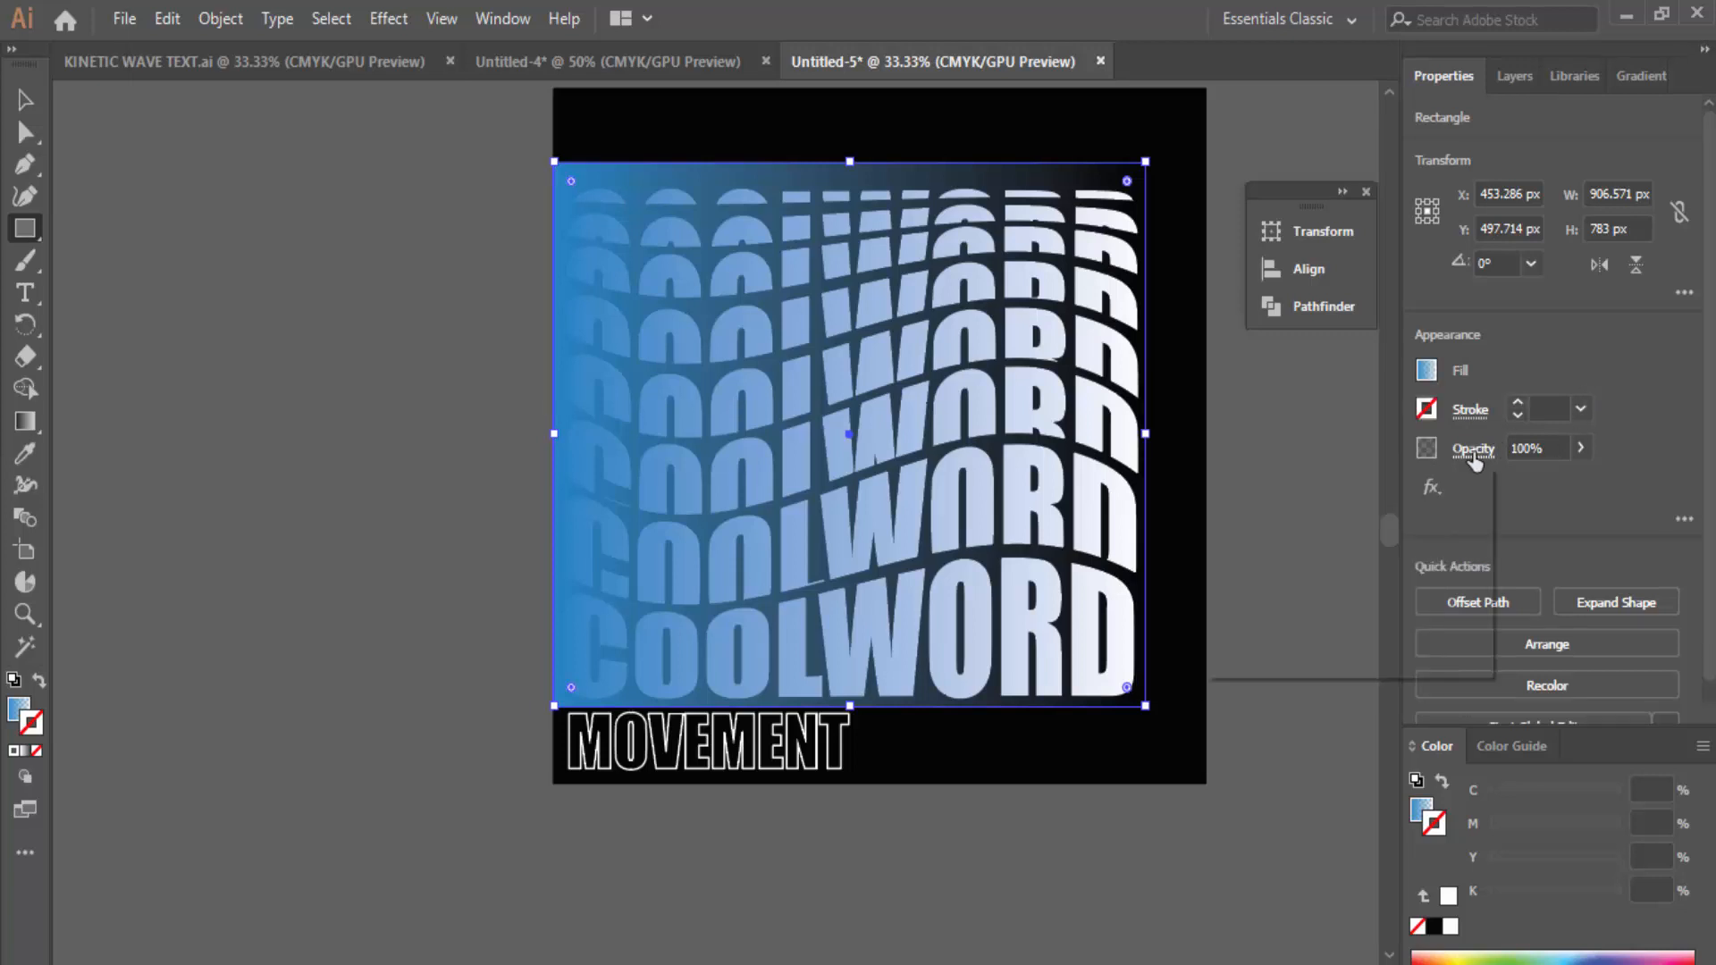
pyautogui.click(1473, 449)
pyautogui.click(1313, 498)
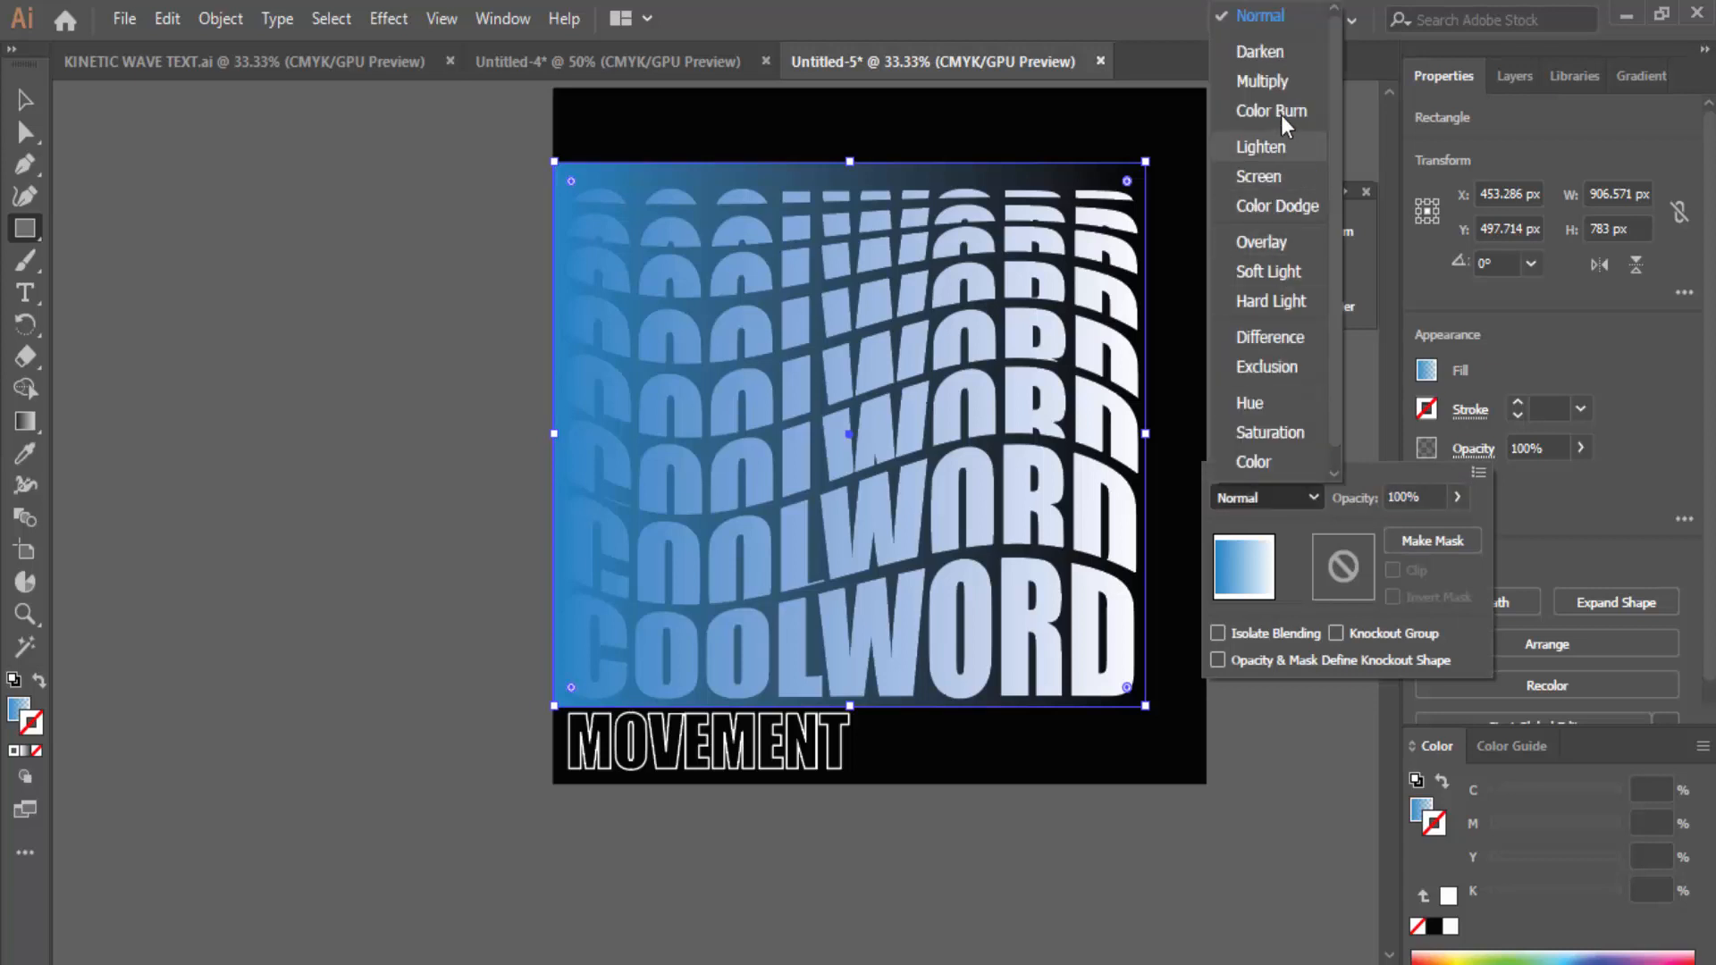
pyautogui.click(1289, 55)
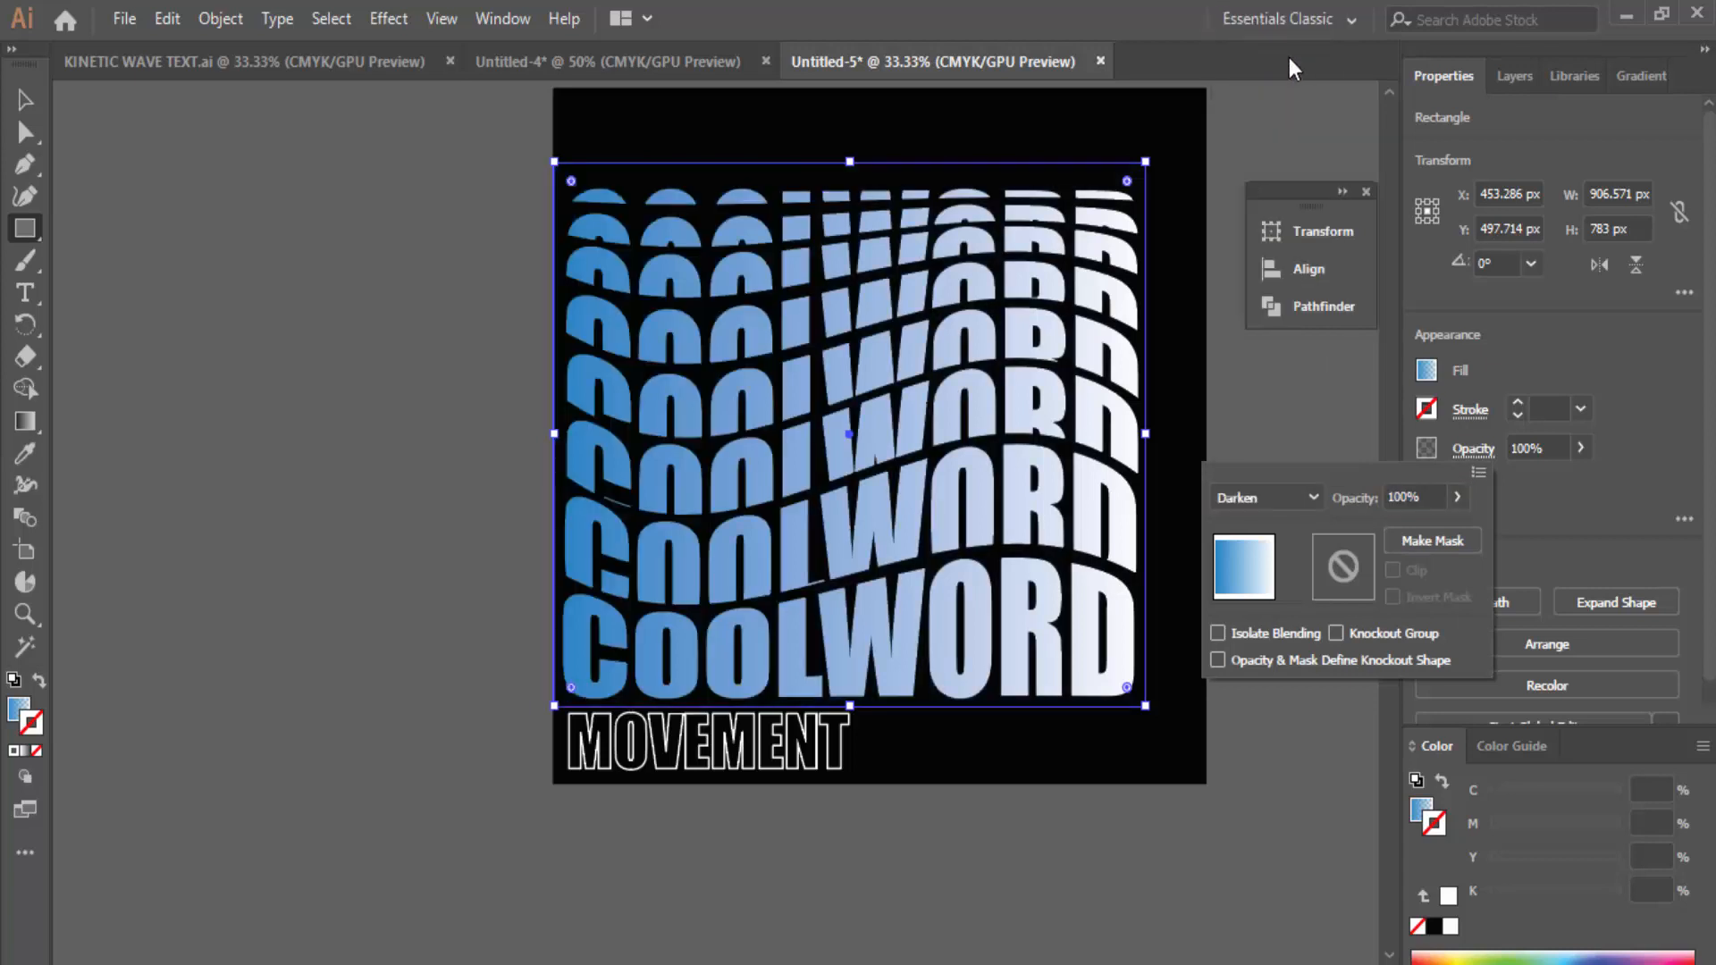
pyautogui.click(1227, 388)
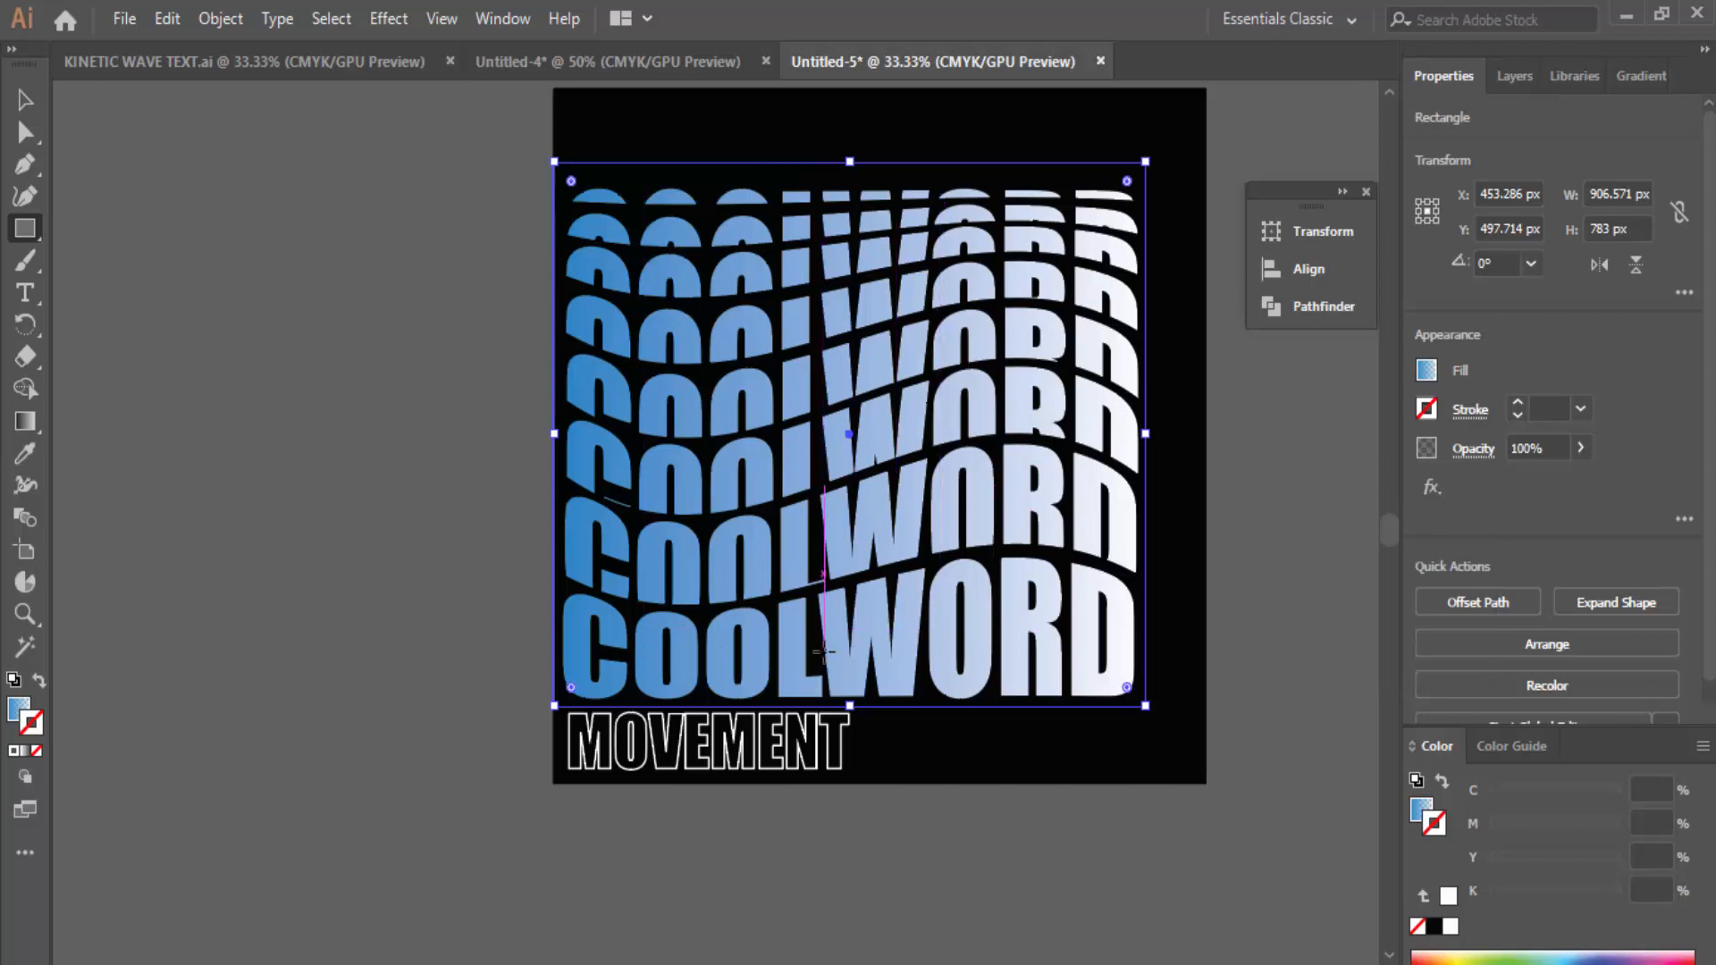
pyautogui.press('v')
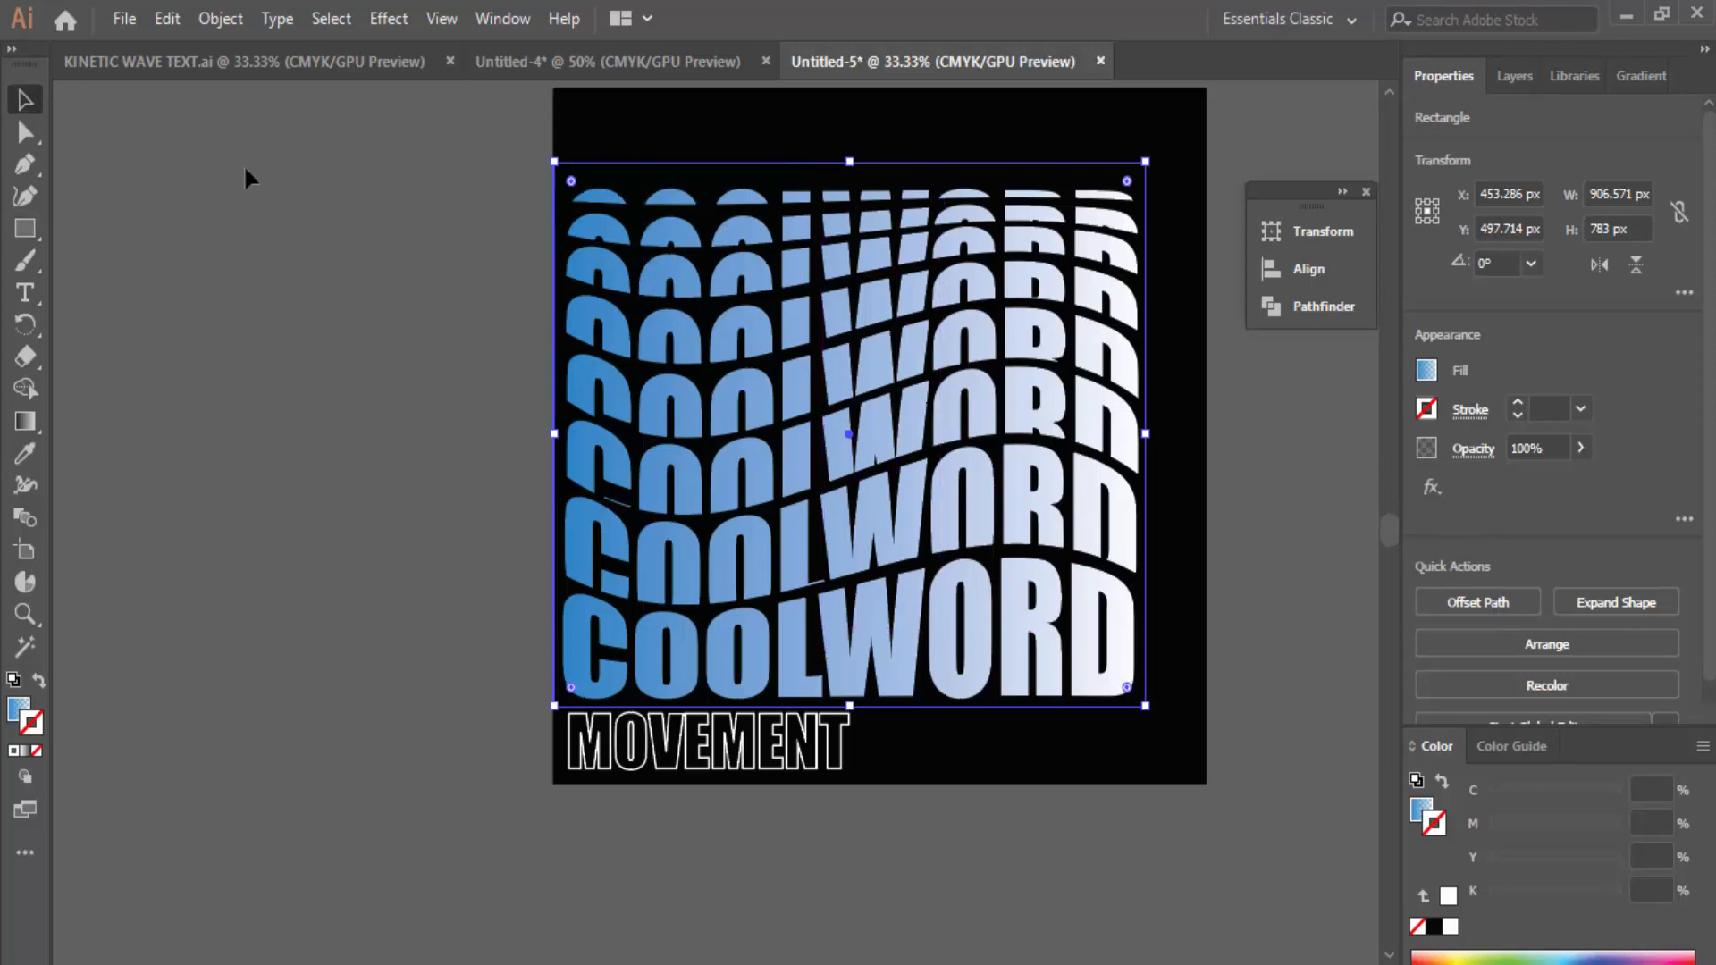
pyautogui.click(361, 228)
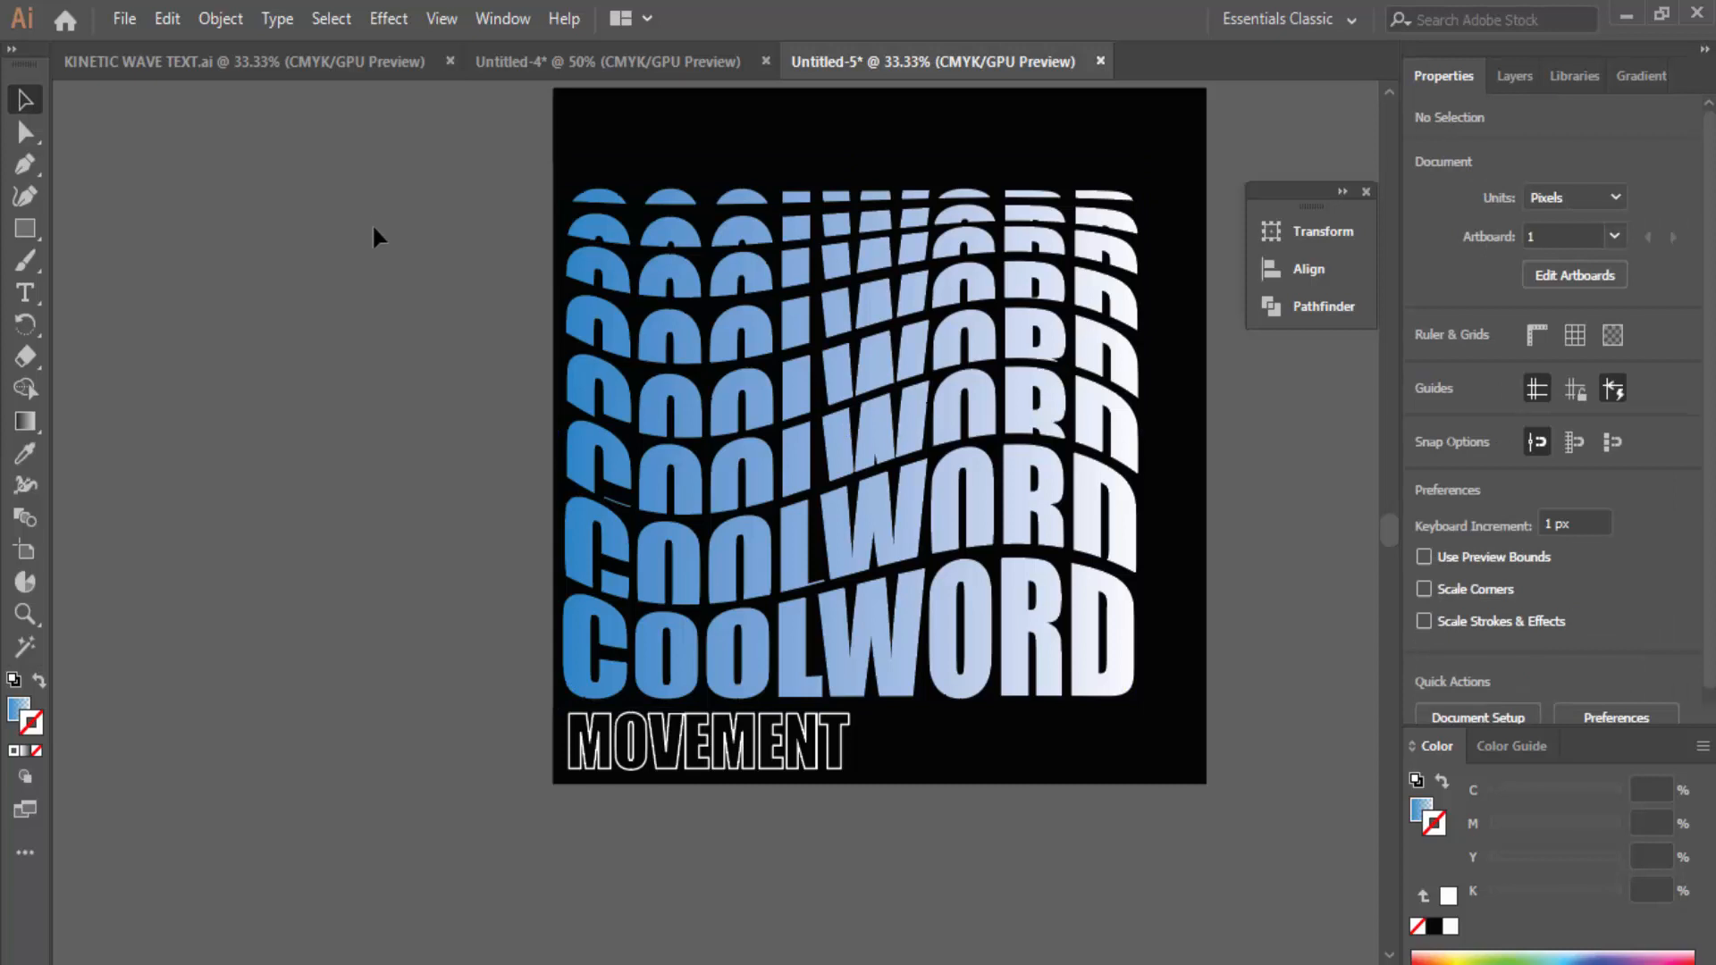